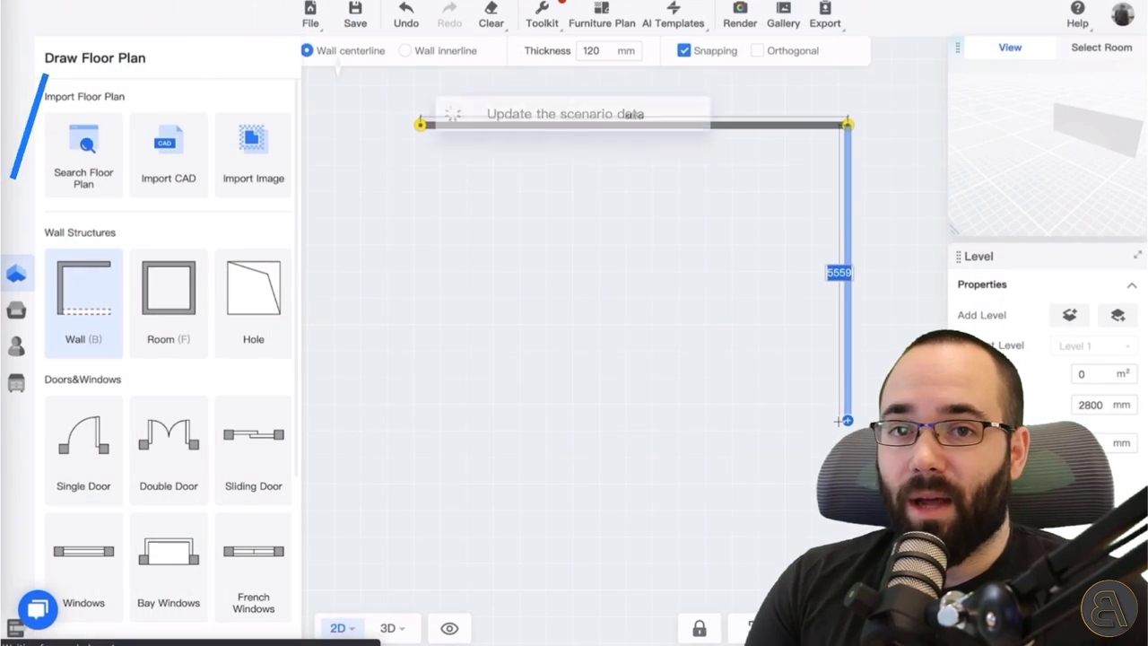
Step: Close the L-shaped floor plan outline with 120 mm walls about 5679, 4491, 1837 and 3625 mm long, plus the final side wall
left_click(847, 419)
left_click(610, 419)
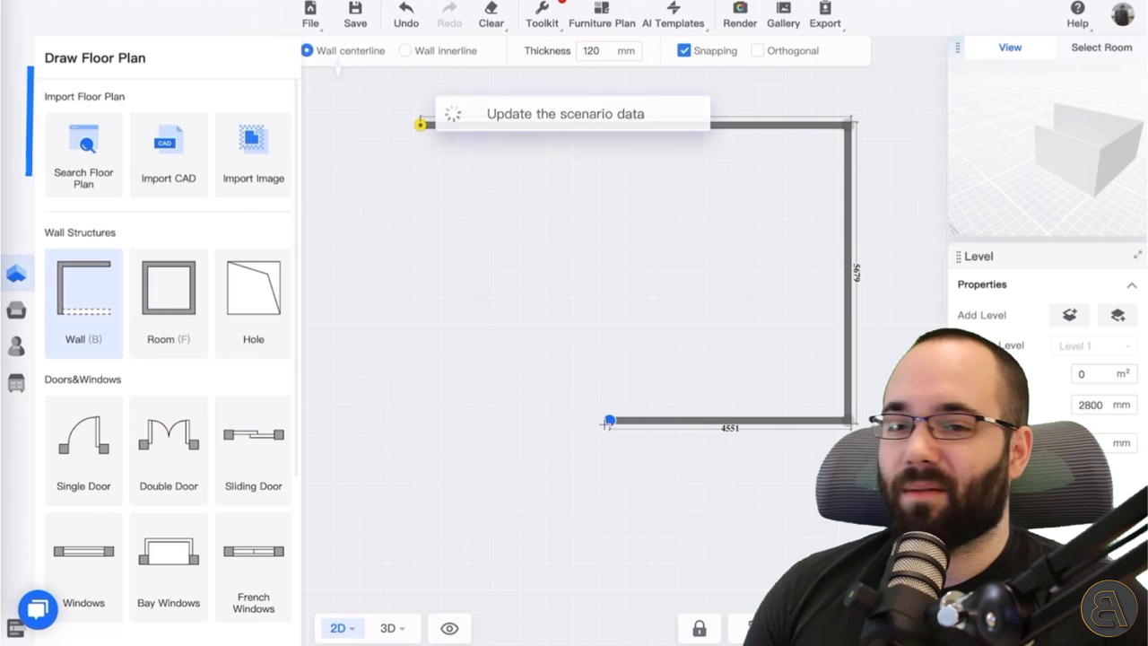
left_click(610, 516)
left_click(420, 514)
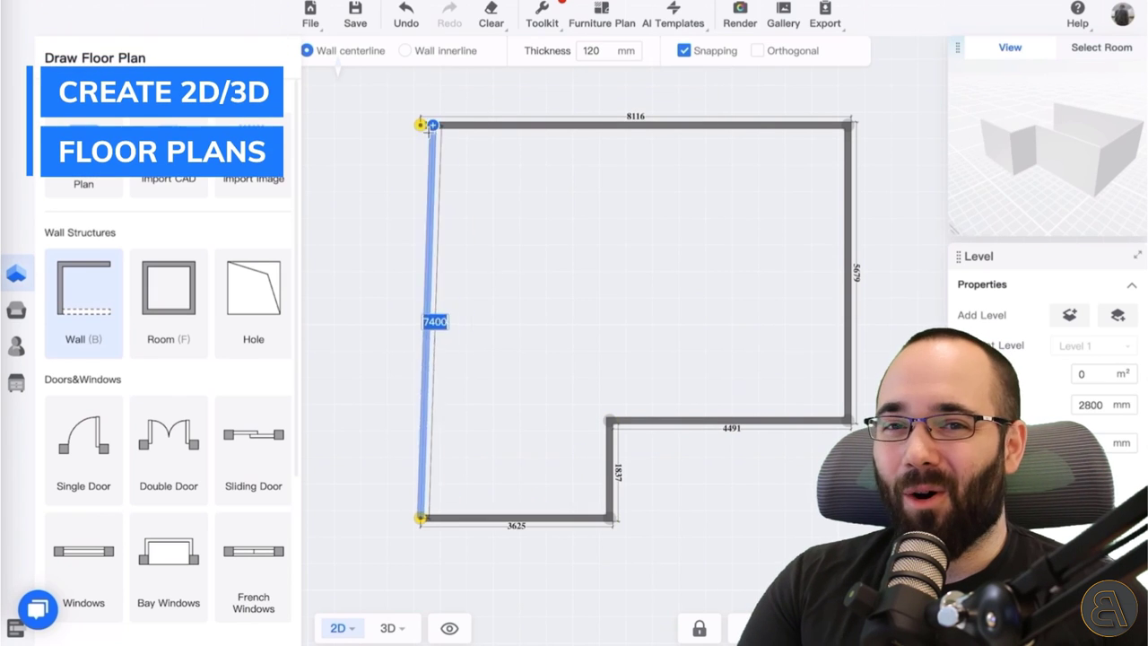
left_click(420, 124)
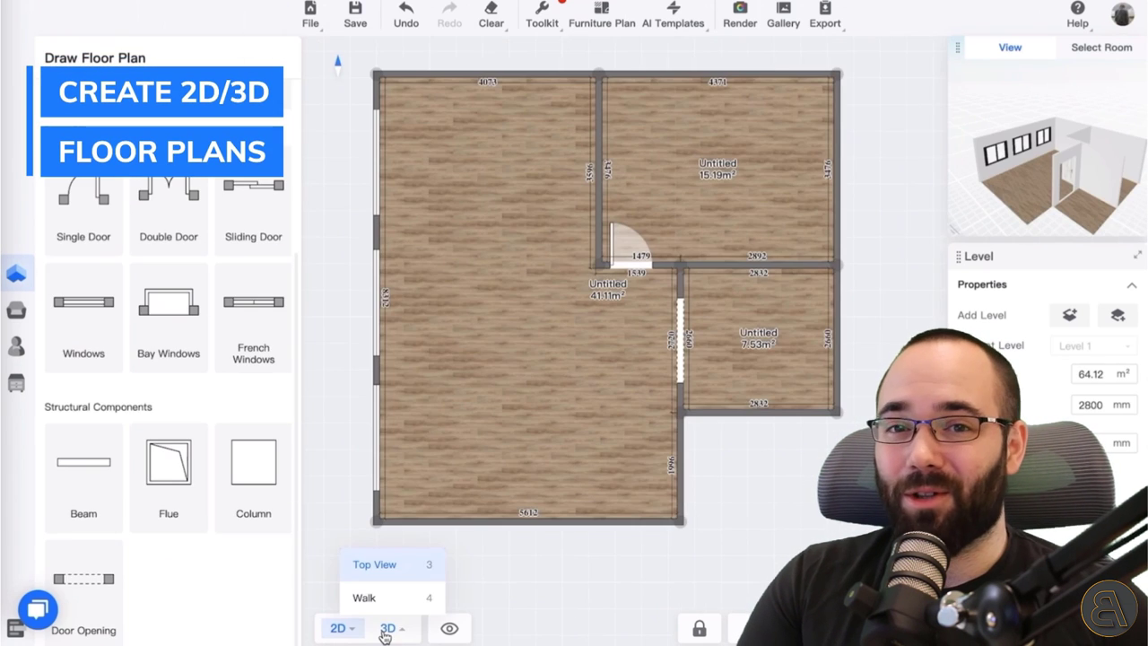
Step: Show the floor plan in 3D and view its rooms from another angle
left_click(389, 630)
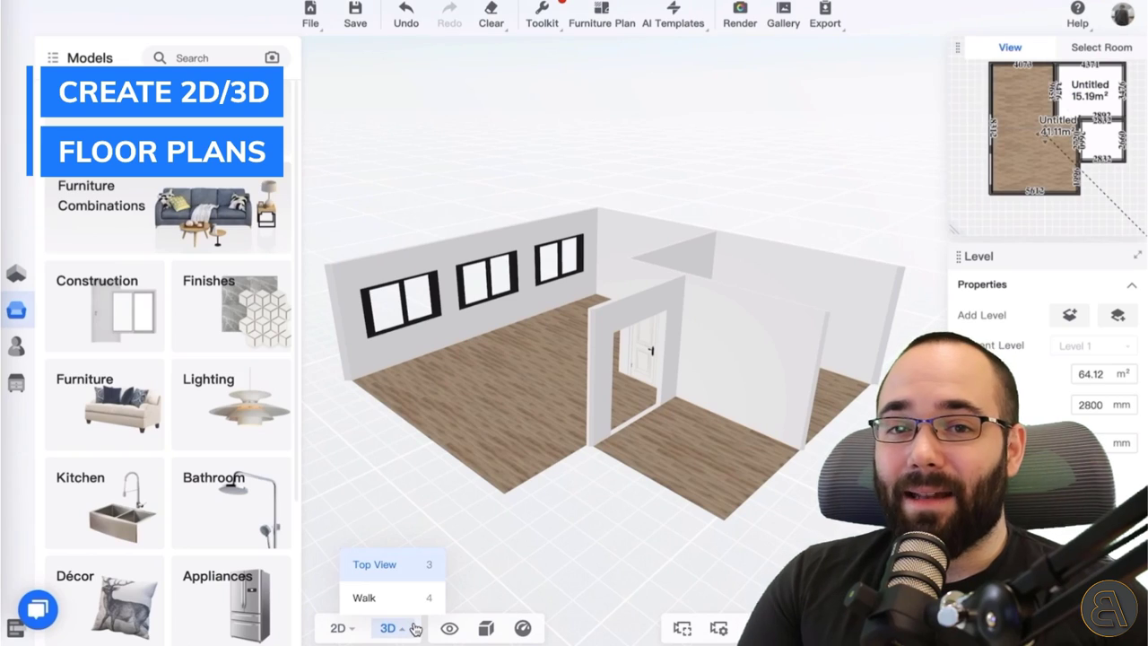
left_click_drag(503, 502, 707, 233)
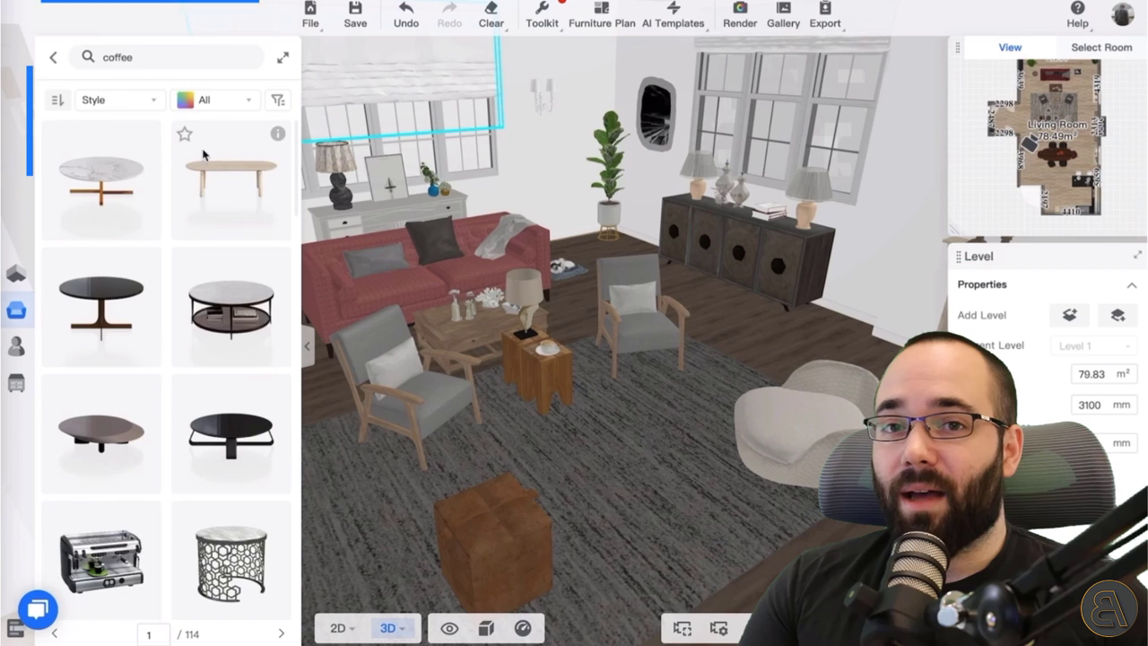
Step: Browse the coffee search results and place the round two-tier coffee table with the white top on the living room rug
scroll(203, 260, "down", 10)
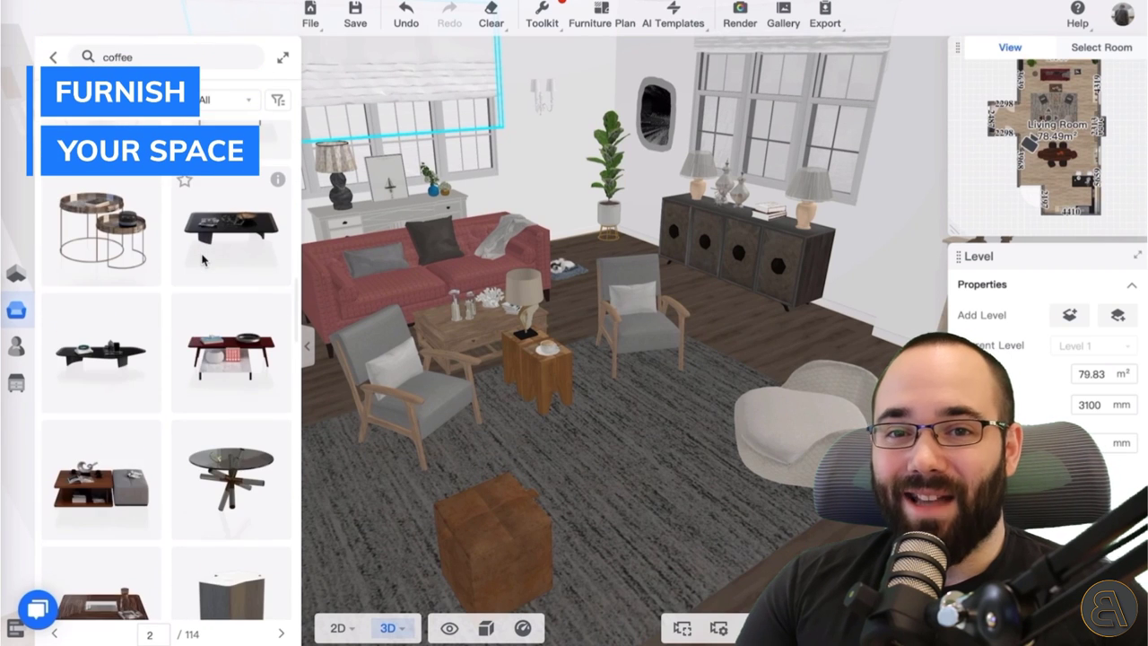
scroll(203, 260, "up", 6)
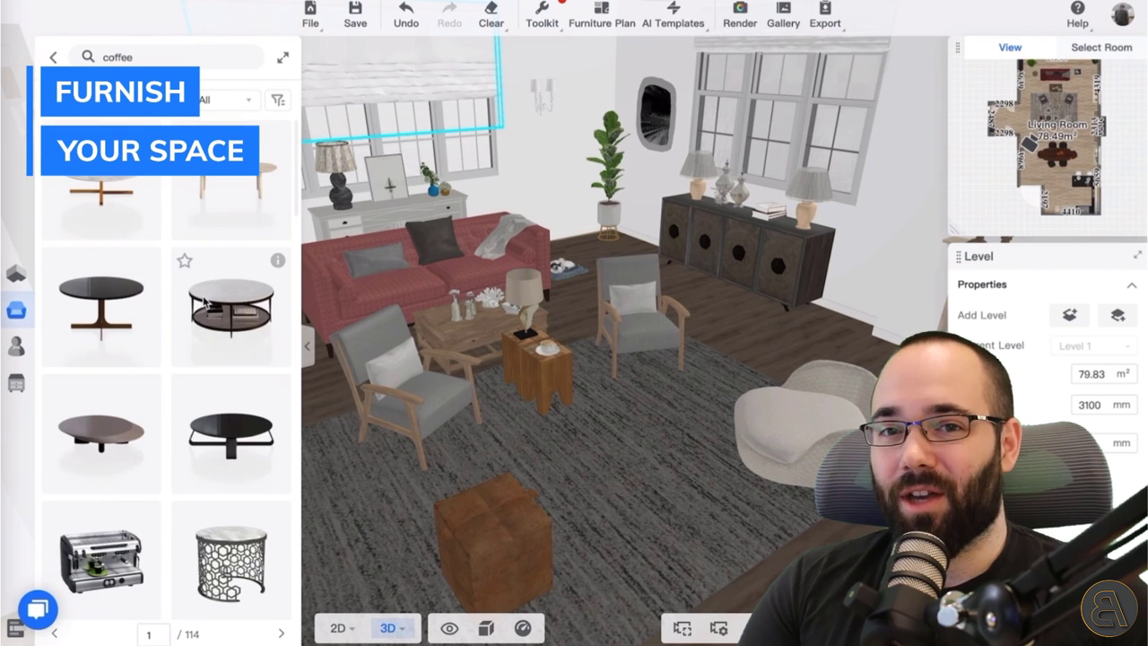
left_click_drag(224, 311, 631, 469)
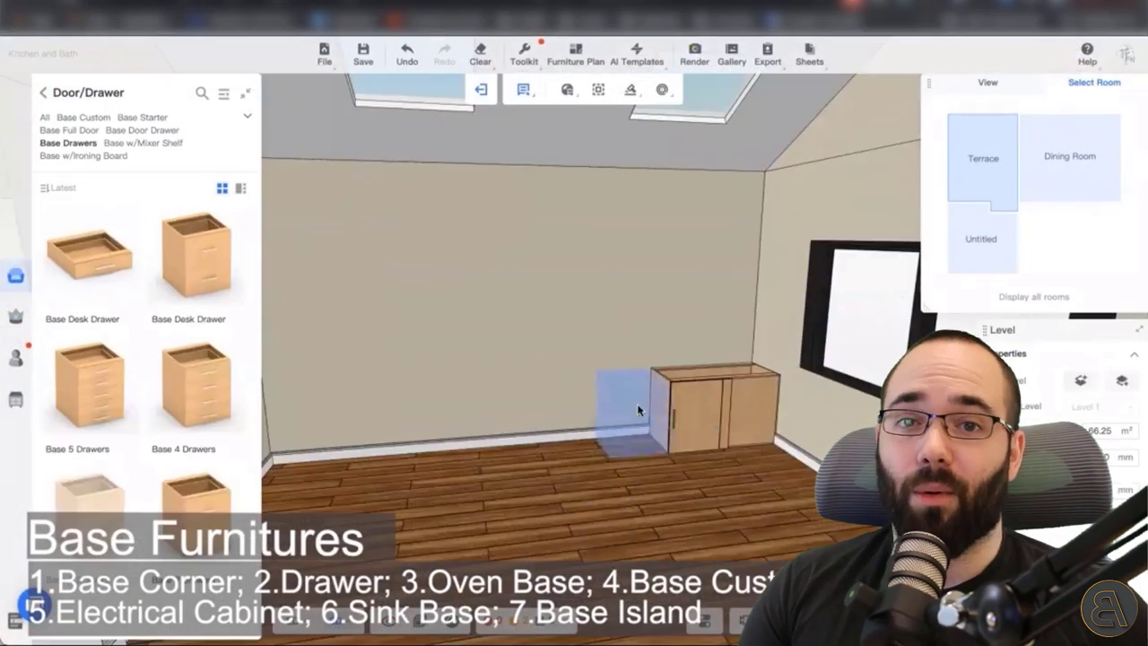
Step: Extend the base cabinet row along the back wall with drawer cabinets, an oven base and a Base Custom cabinet at its free end
left_click(619, 404)
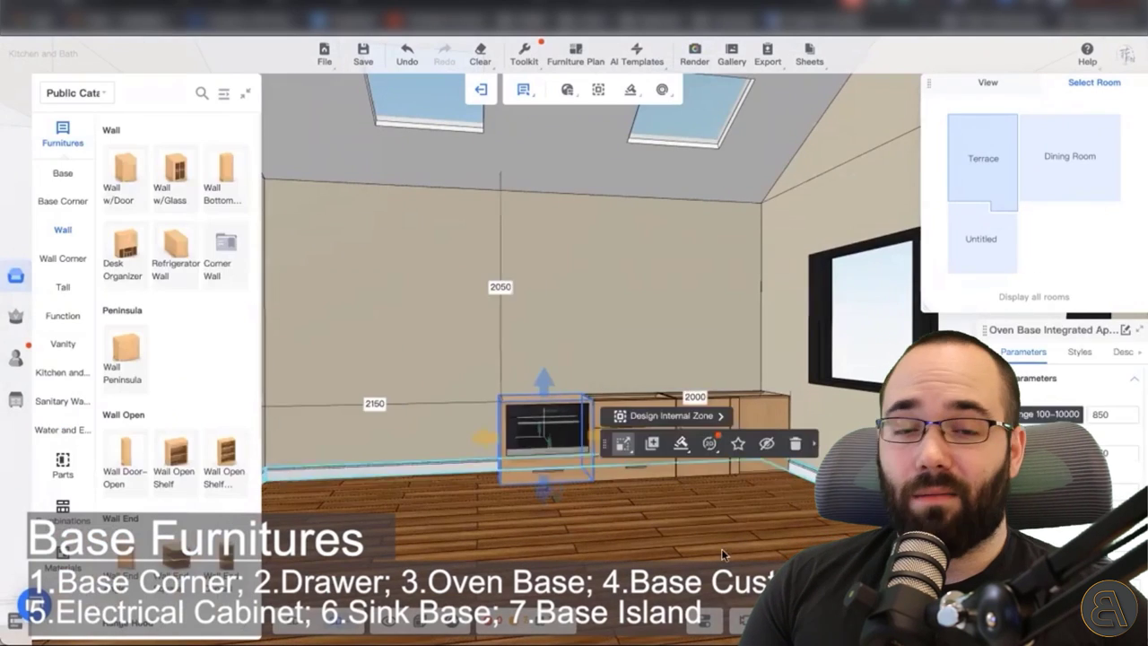
left_click(631, 433)
left_click(735, 356)
left_click(476, 422)
left_click(476, 422)
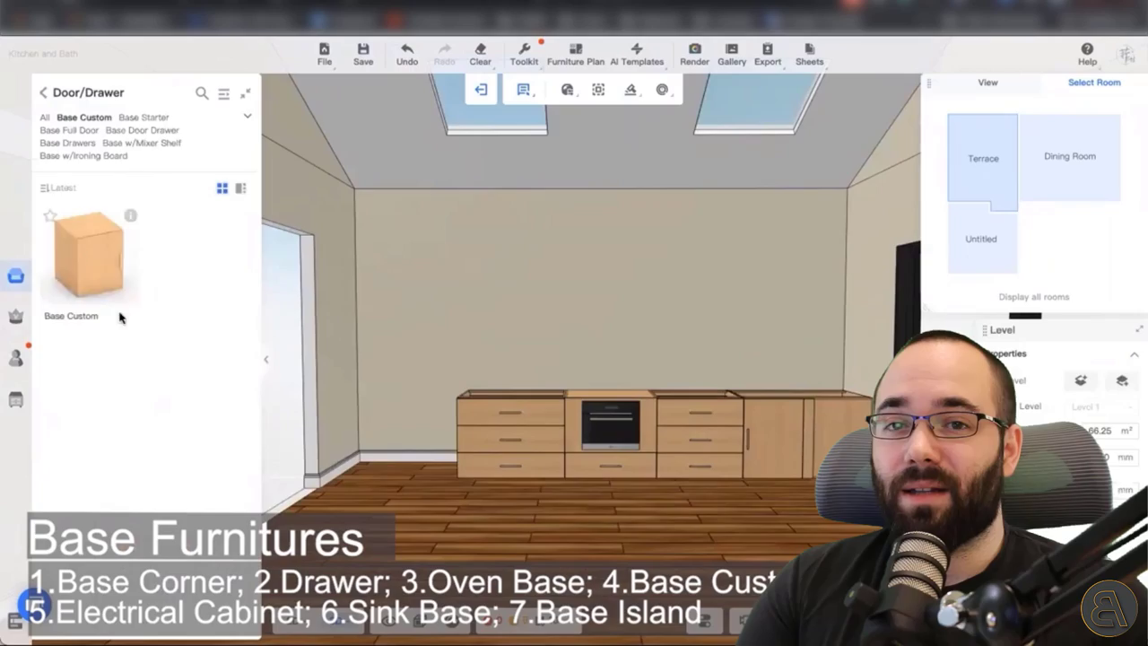
left_click(88, 255)
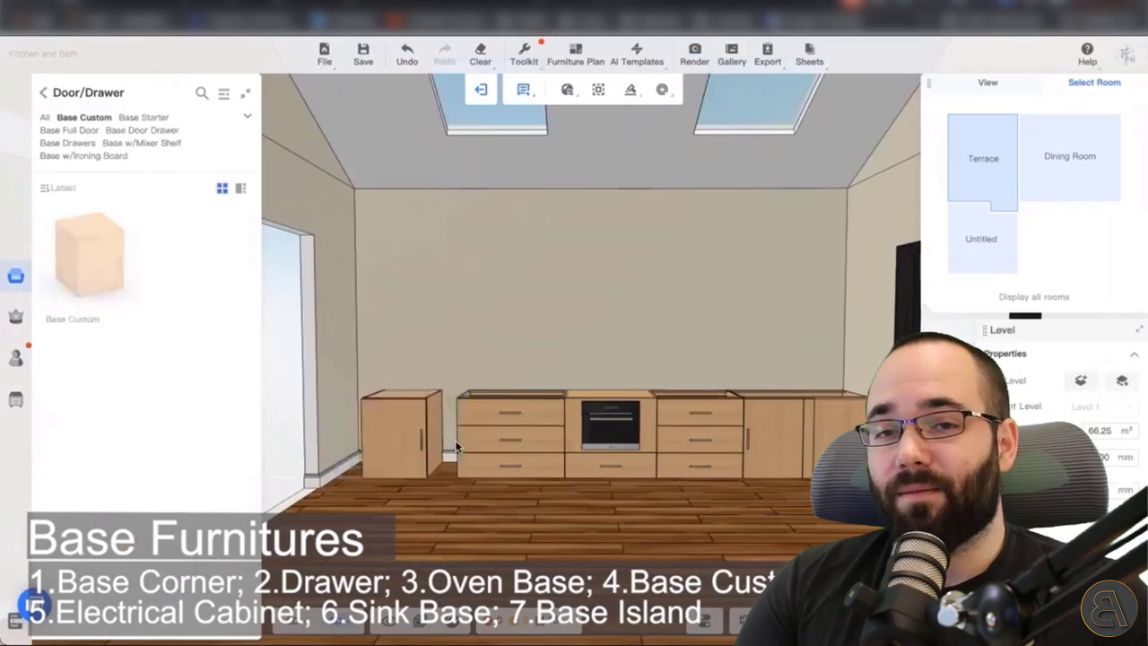
left_click(453, 448)
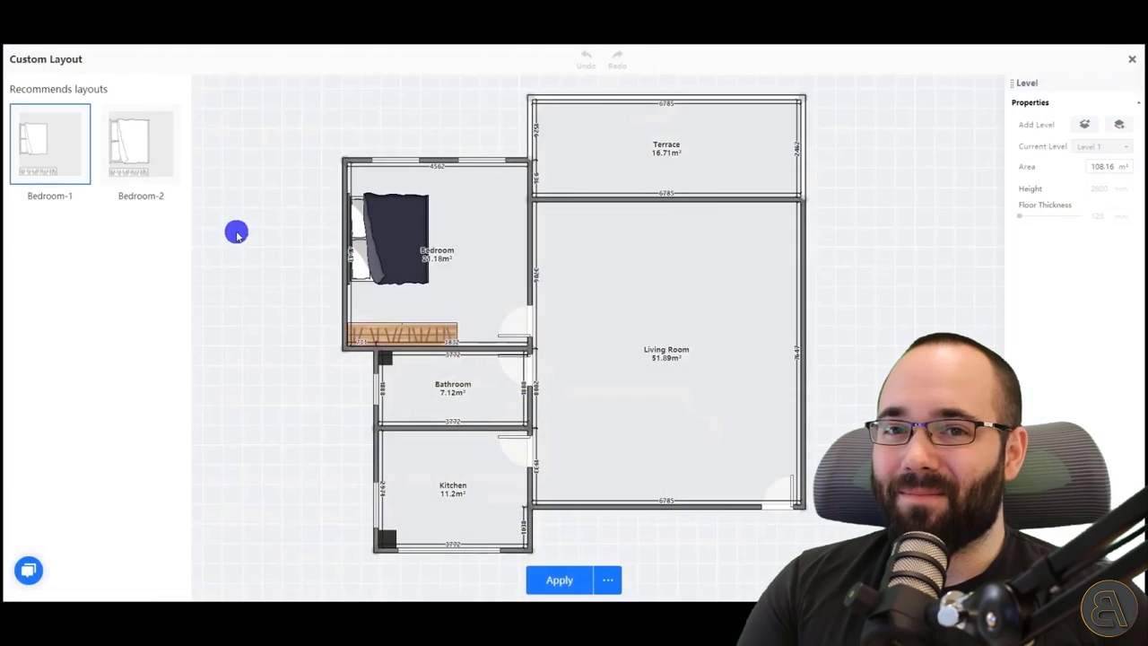
Step: Apply the recommended Bedroom-2 layout to the bedroom
left_click(134, 169)
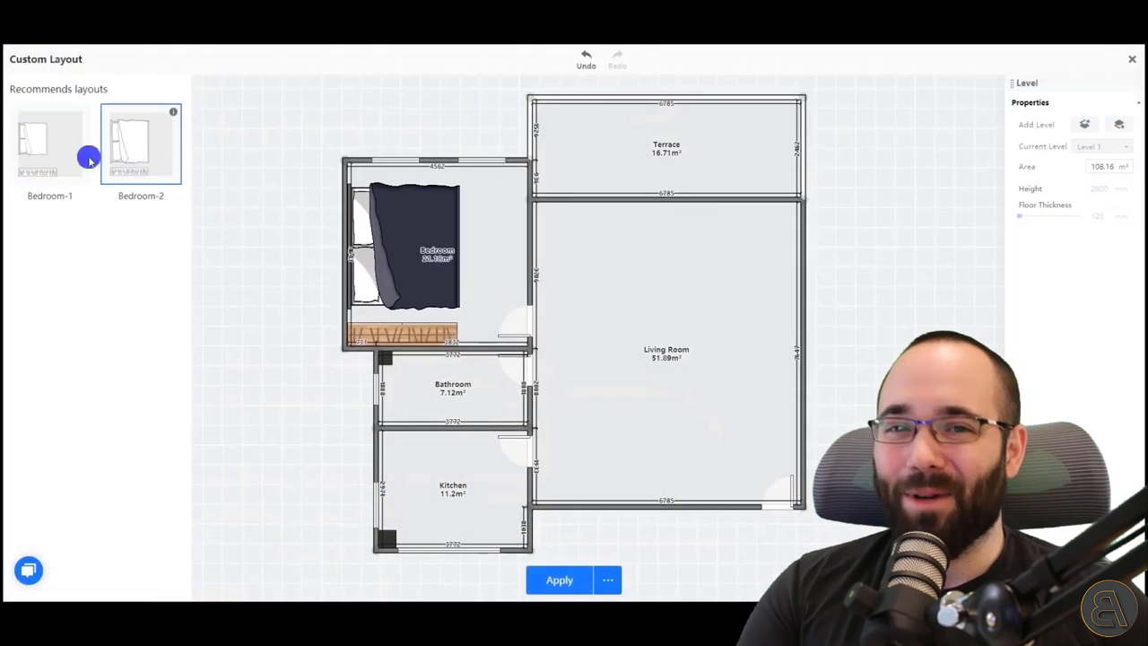
left_click(551, 580)
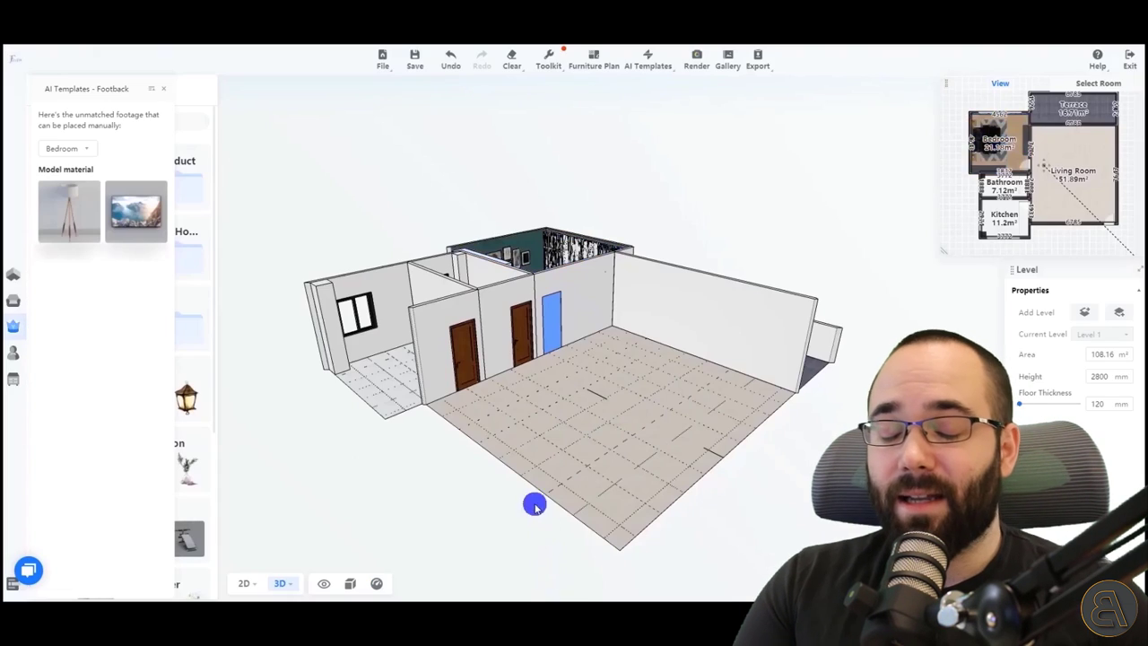
Step: Isolate the bedroom in the 3D view and hang the unmatched TV model on the wall above the media console
left_click_drag(564, 440, 587, 481)
left_click(1094, 87)
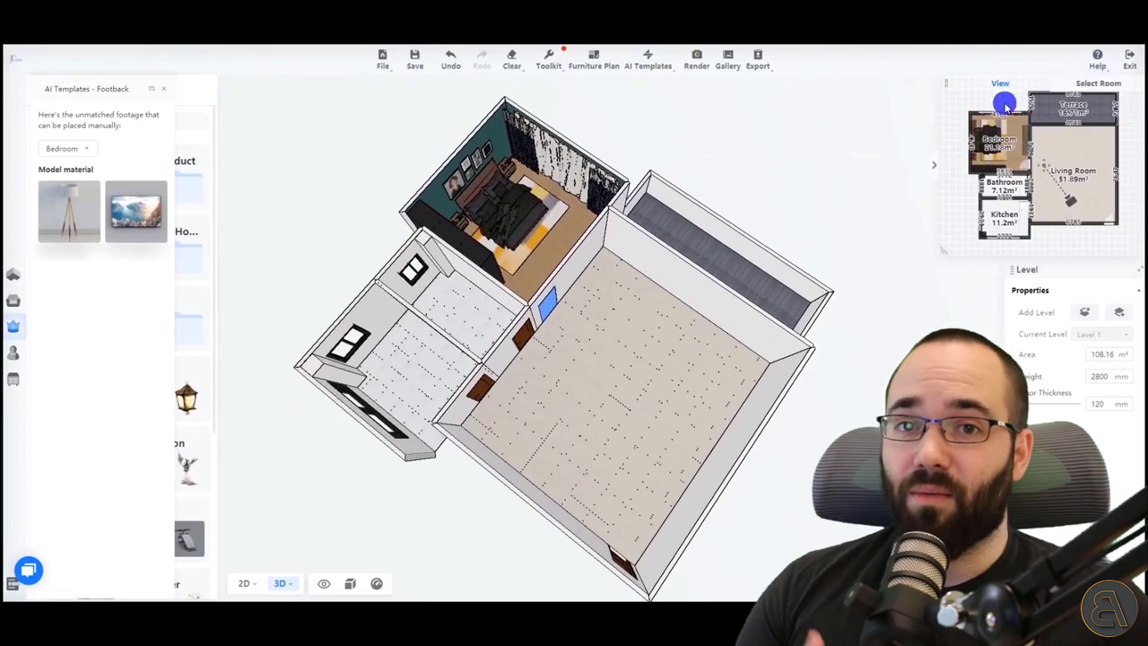
left_click(1004, 153)
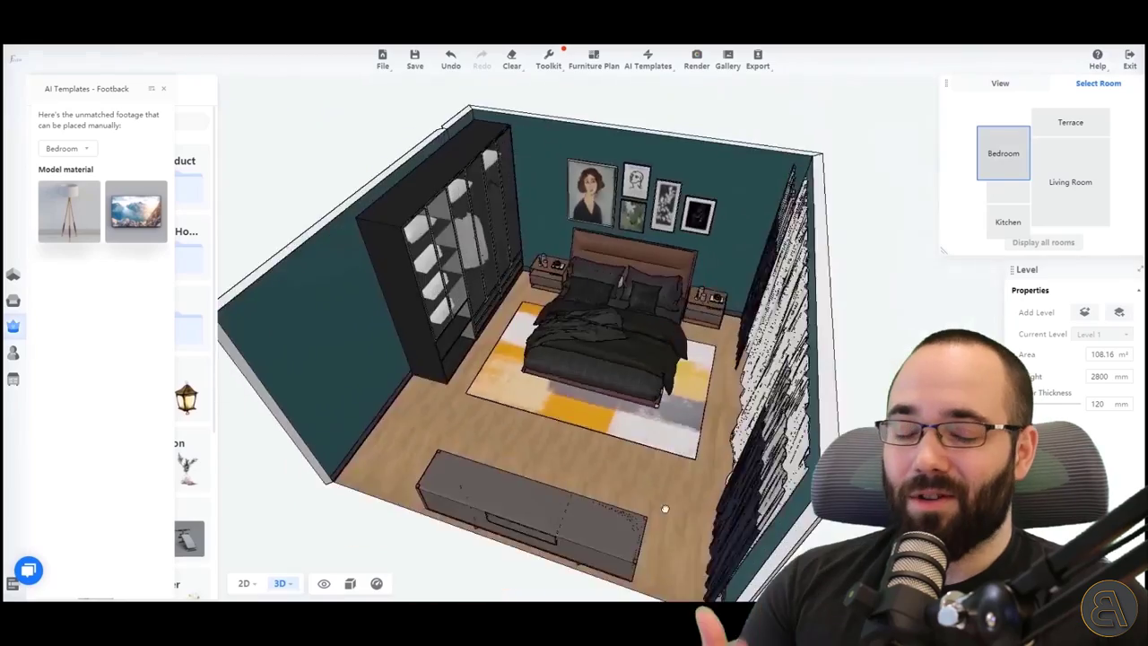
left_click_drag(665, 509, 395, 494)
left_click_drag(135, 211, 465, 244)
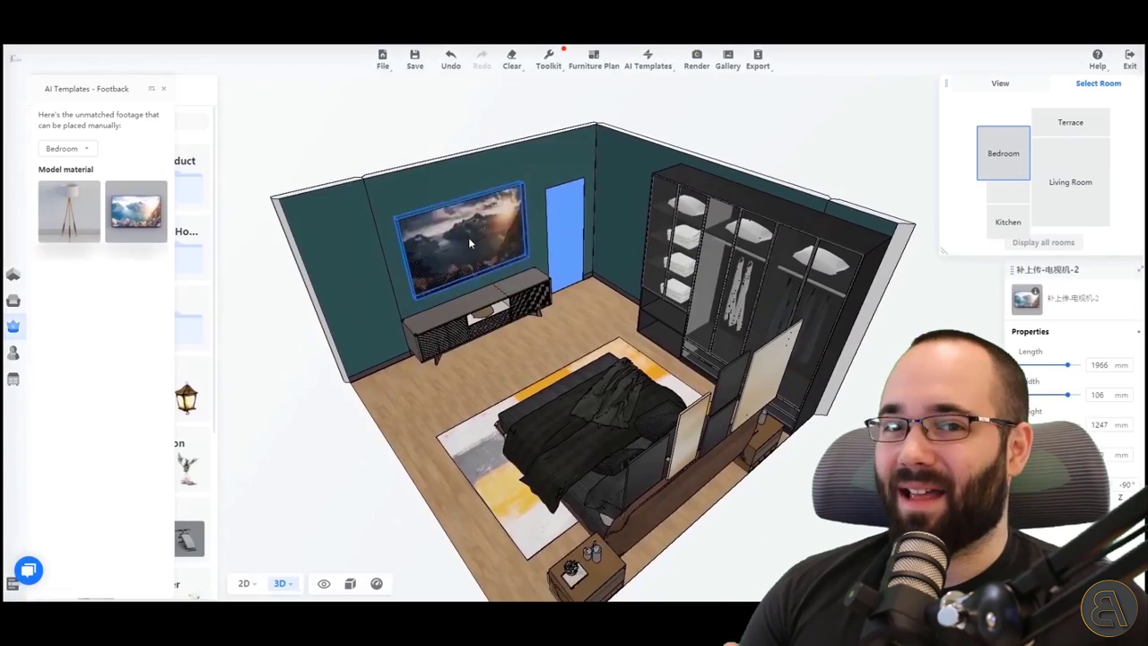
left_click_drag(392, 500, 680, 470)
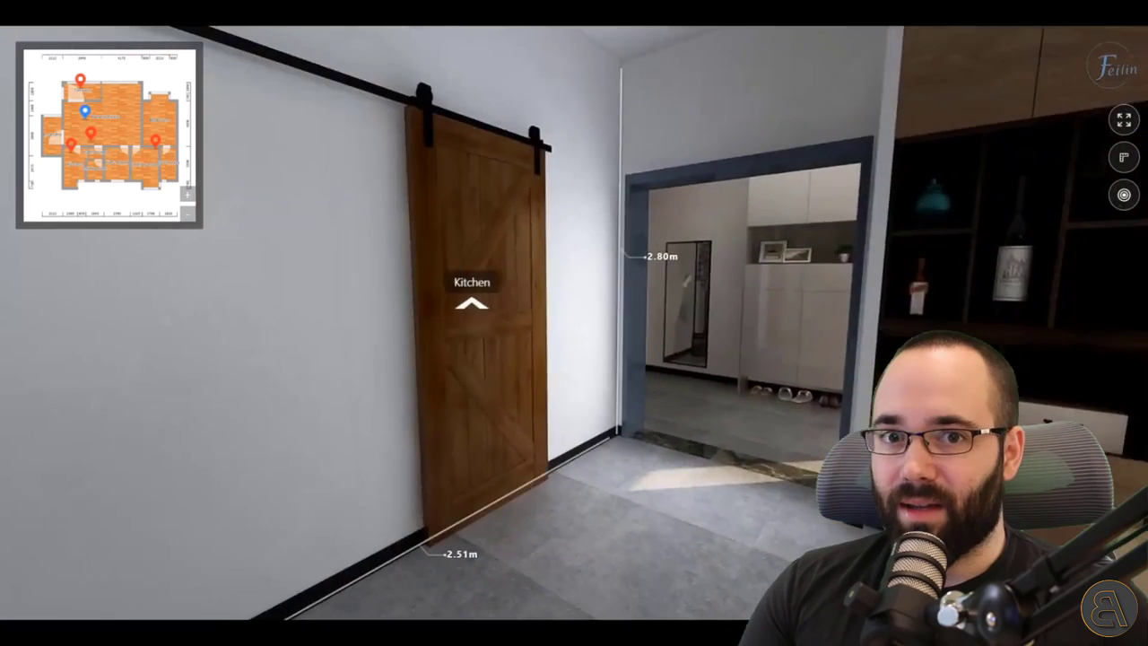
Step: Walk through the virtual home tour, looking around the kitchen and bathroom and heading to the dining room
left_click(497, 316)
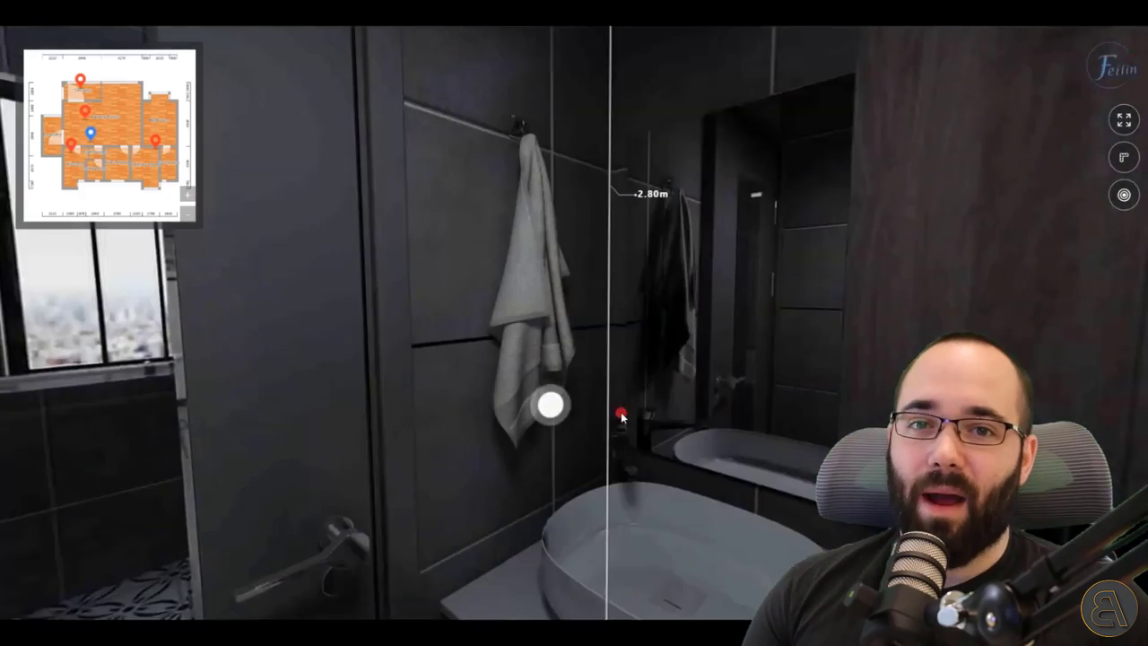
left_click_drag(451, 377, 814, 299)
left_click(814, 298)
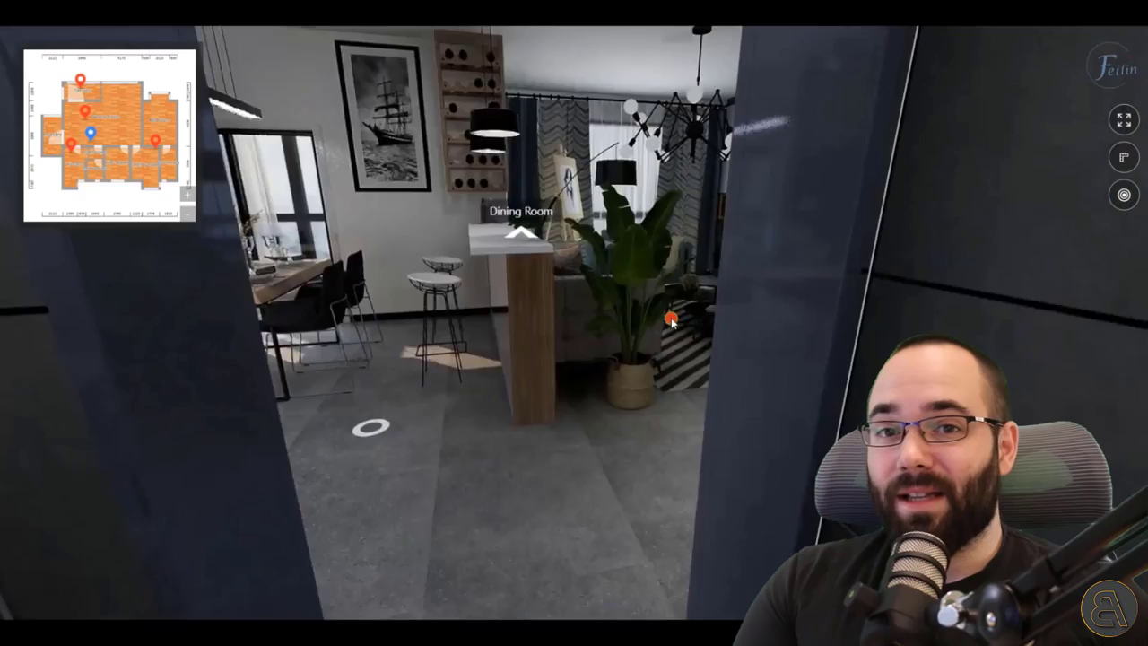
left_click(526, 262)
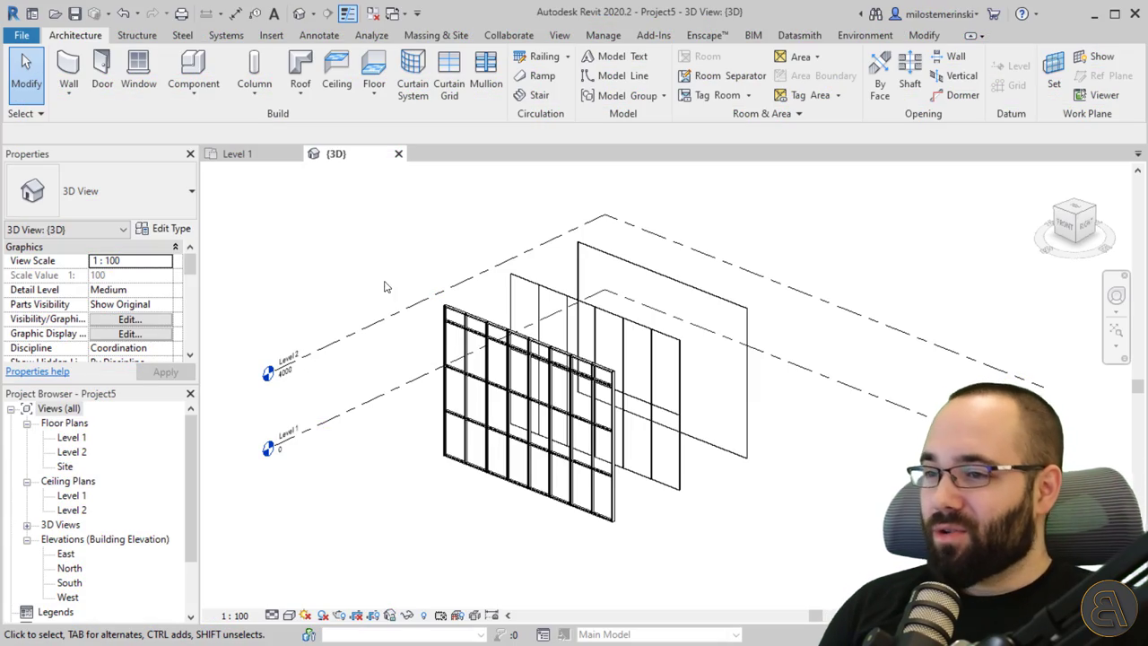
Step: In Revit, review the Curtain Wall, Exterior Glazing and Storefront types offered by the Wall tool without drawing a wall
middle_click_drag(378, 299, 391, 295, "shift")
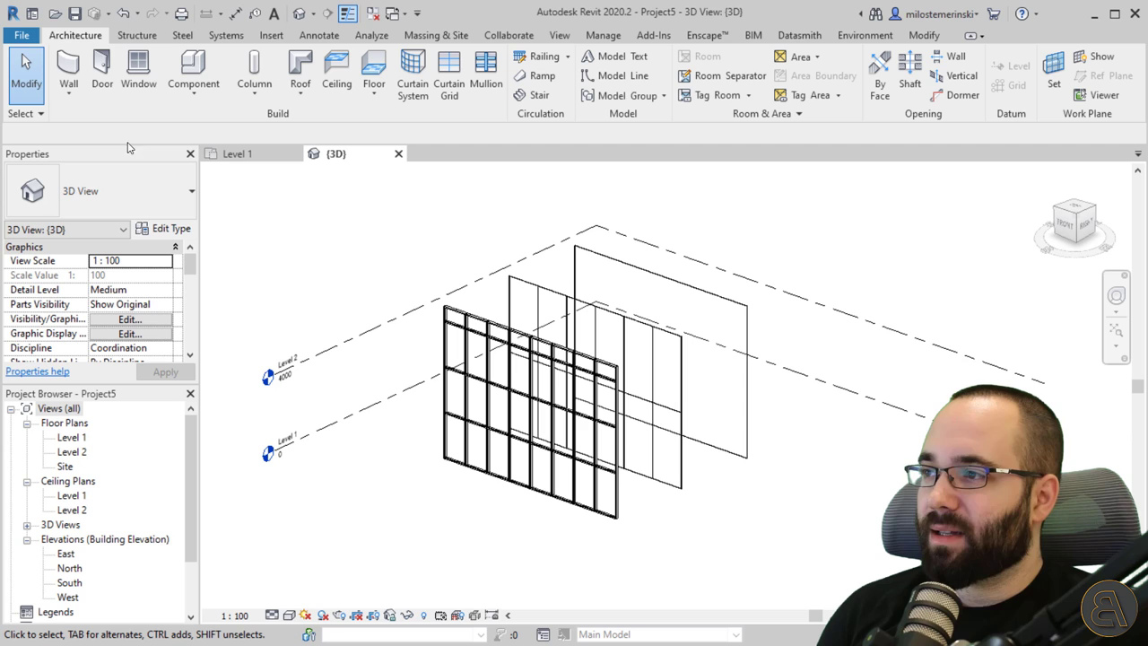
left_click(77, 100)
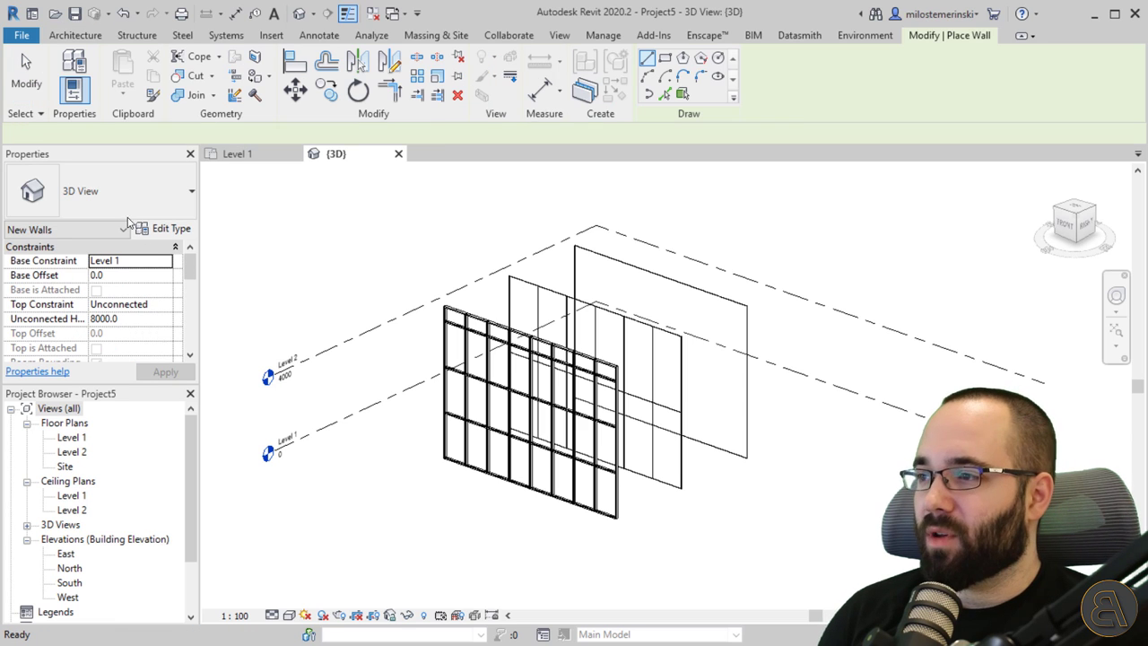
left_click(102, 201)
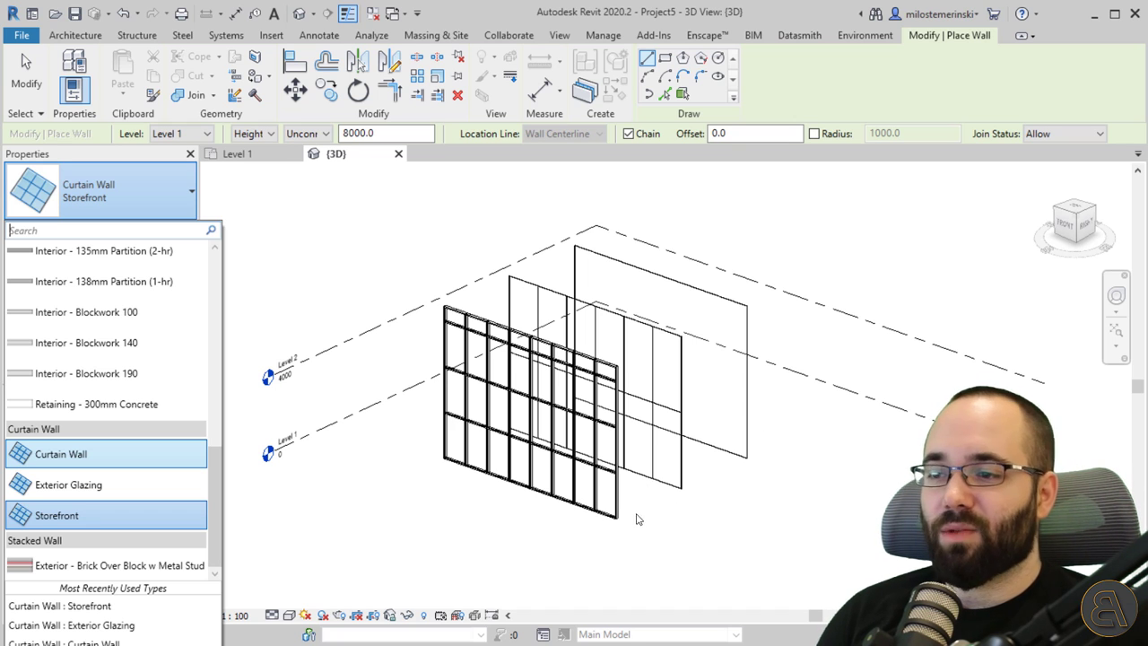
key("Escape")
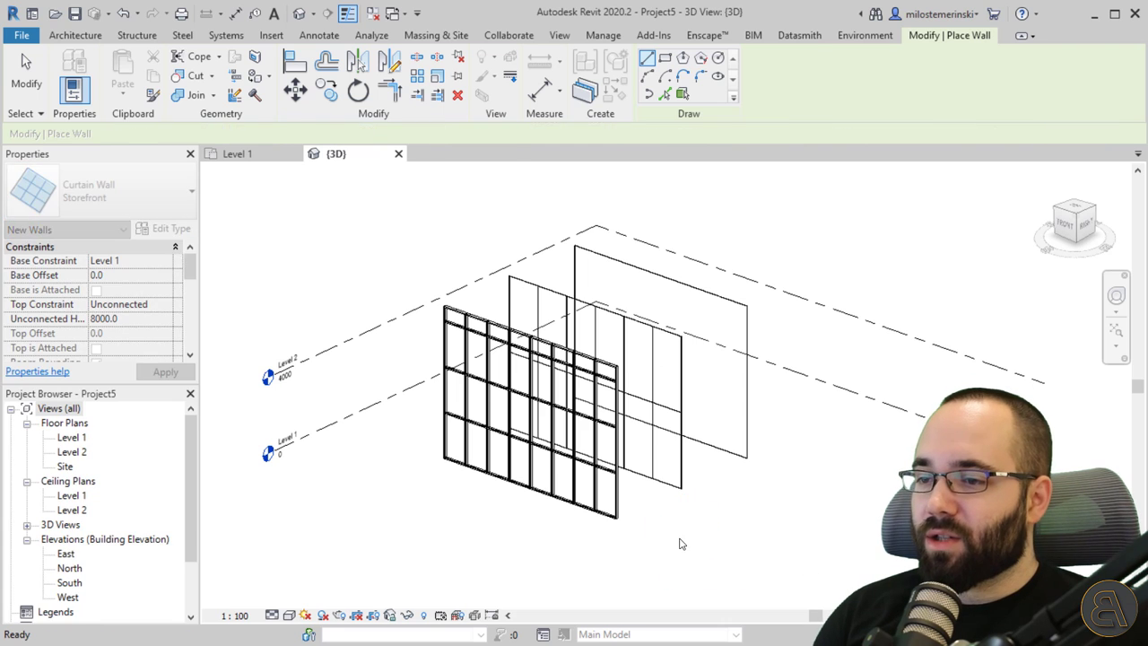
key("Escape")
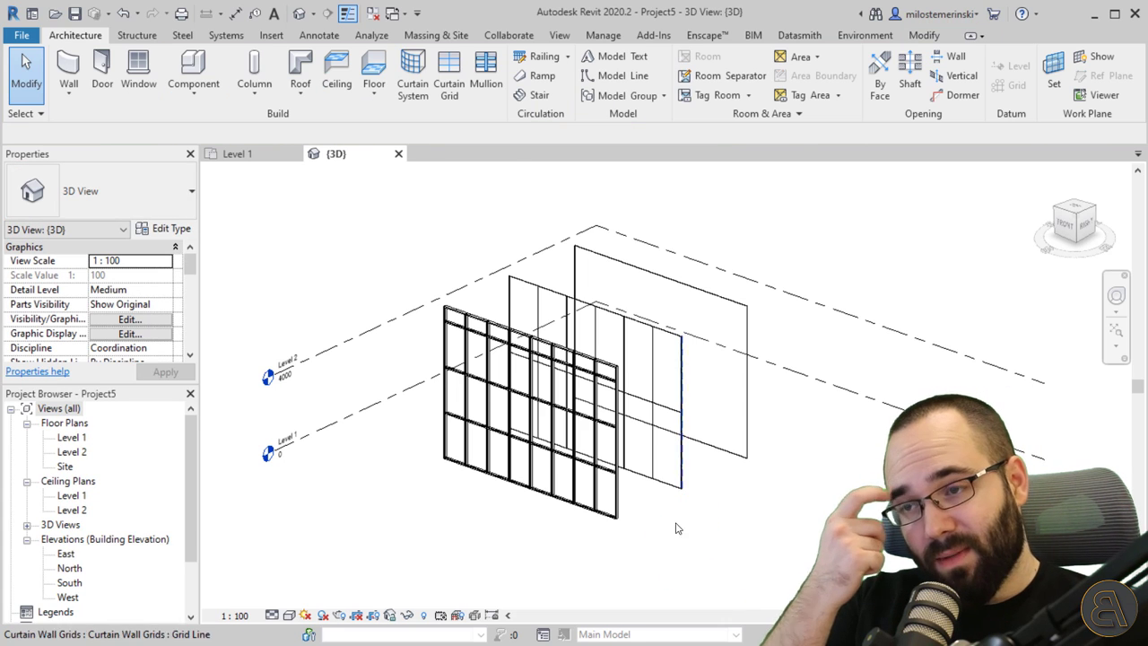
Step: Inspect the plain Curtain Wall without grid lines at the back of the 3D view
mouse_move(715, 518)
middle_mouse_down("shift")
mouse_move(709, 496)
mouse_move(672, 482)
mouse_move(735, 495)
mouse_move(705, 514)
middle_mouse_up("shift")
scroll(706, 514, "up", 3)
left_click(764, 462)
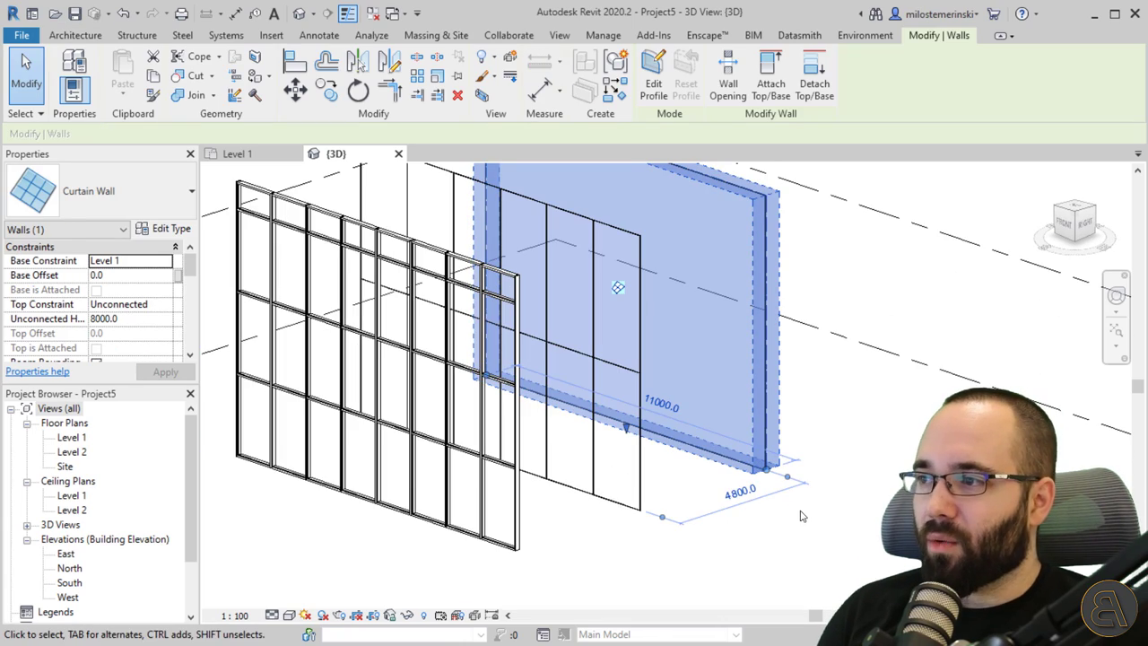
middle_click_drag(829, 468, 730, 476, "shift")
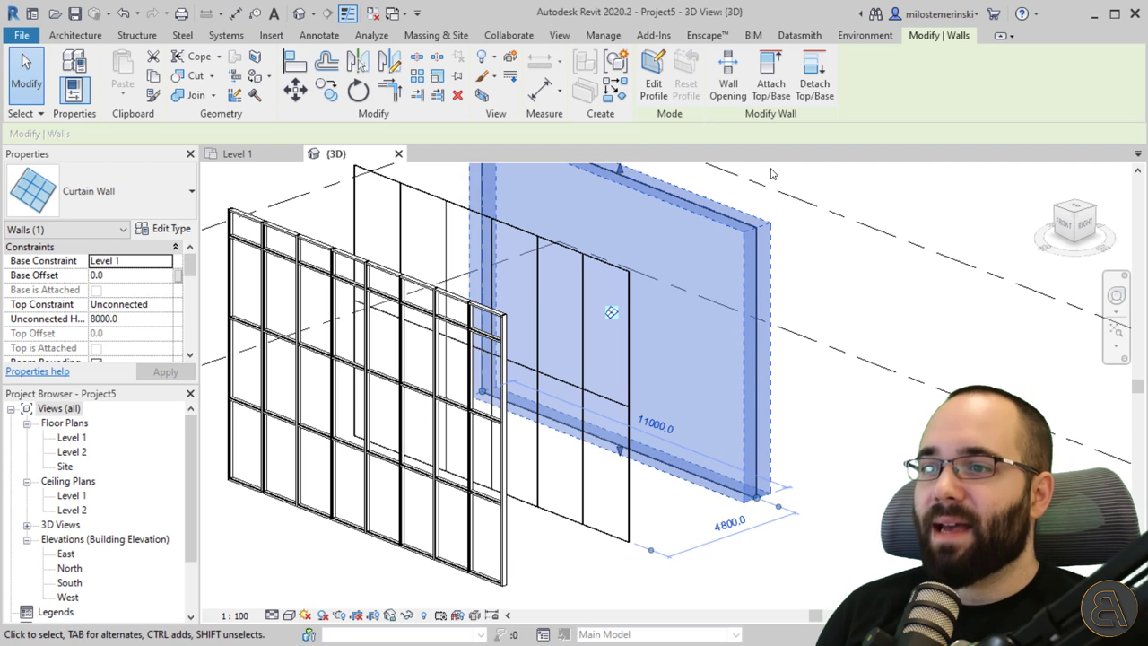
key("Escape")
Step: Inspect the Exterior Glazing curtain wall in the middle of the three walls
left_click(630, 536)
key("Escape")
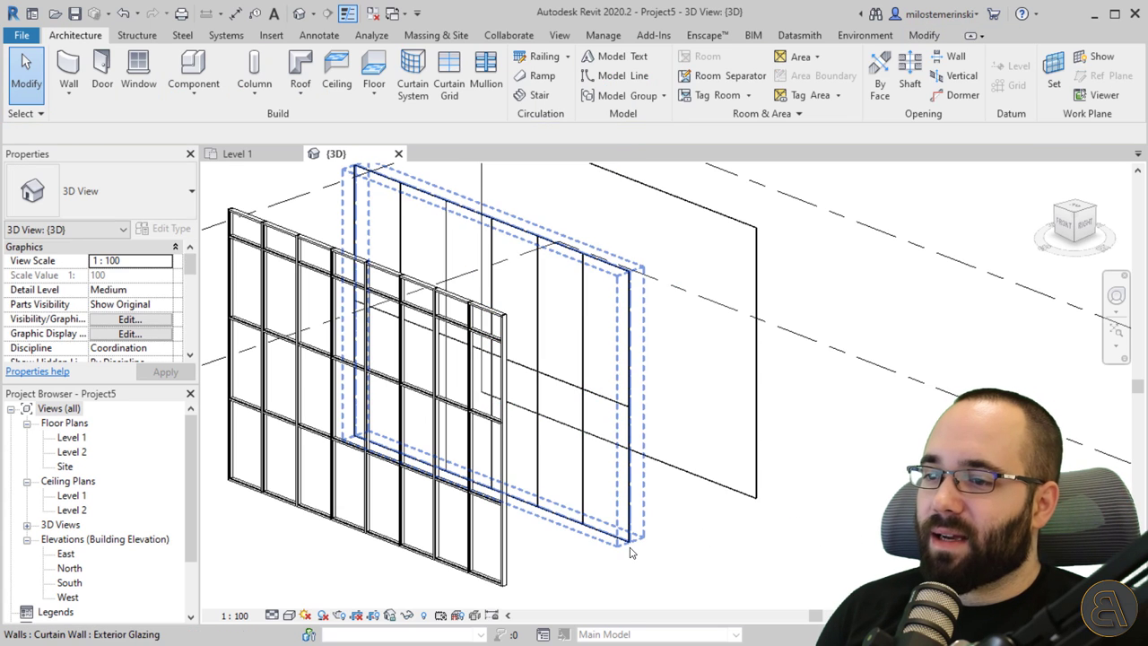
left_click(631, 544)
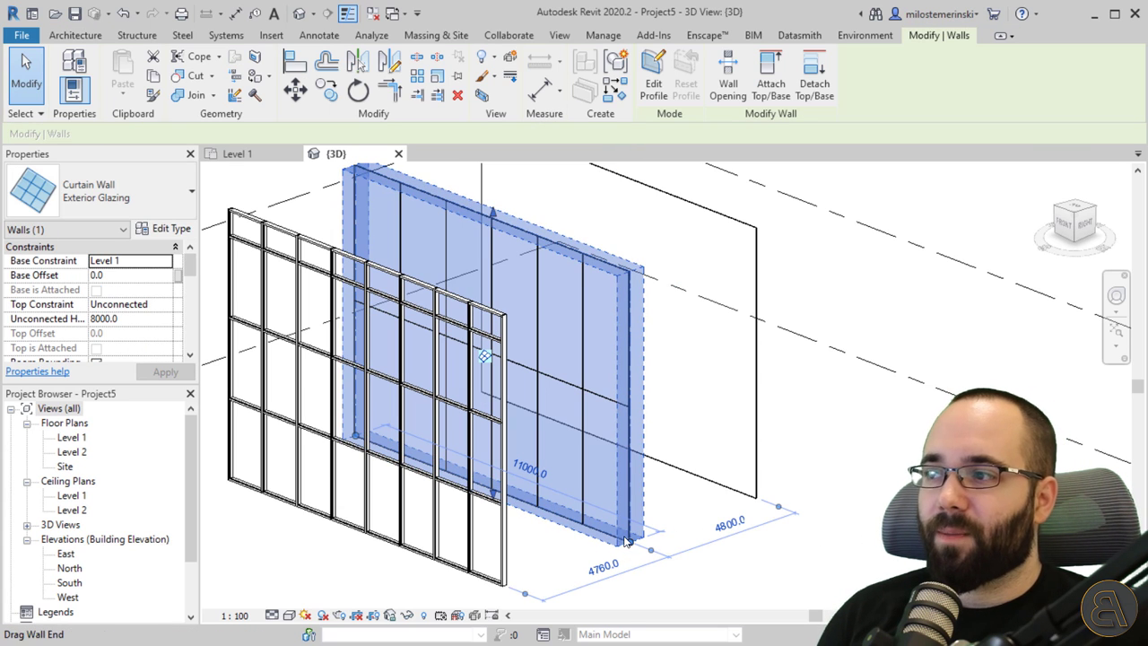
middle_click_drag(688, 590, 678, 582, "shift")
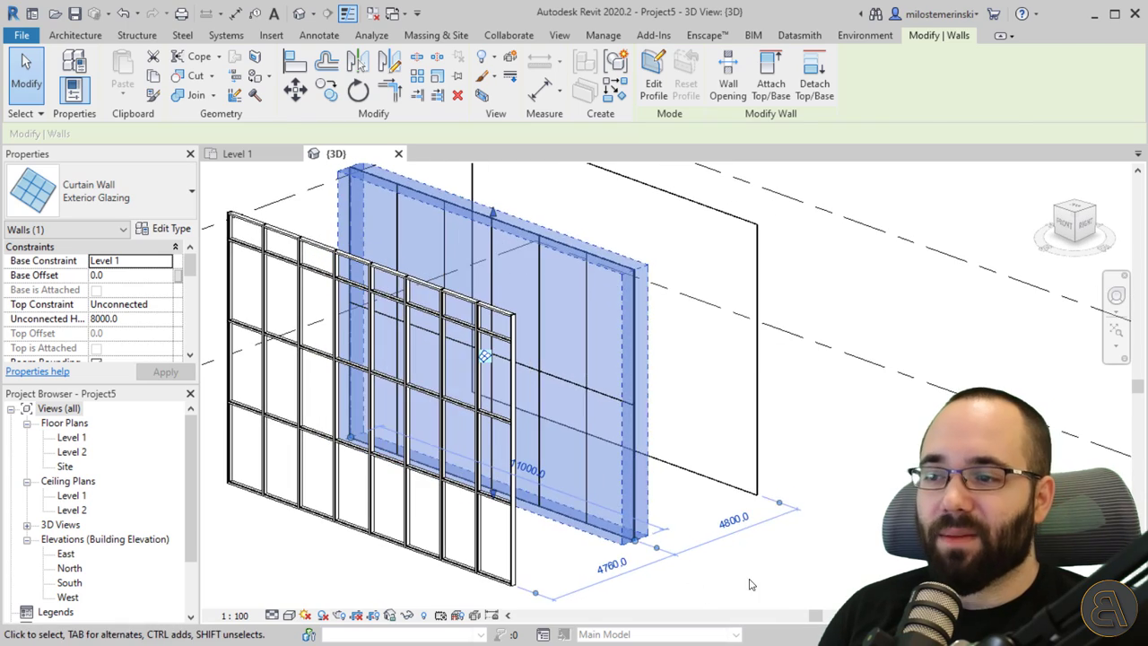
key("Escape")
Step: Examine a grid intersection and one glazed panel of the Exterior Glazing wall up close
scroll(577, 419, "up", 5)
scroll(577, 419, "up", 1)
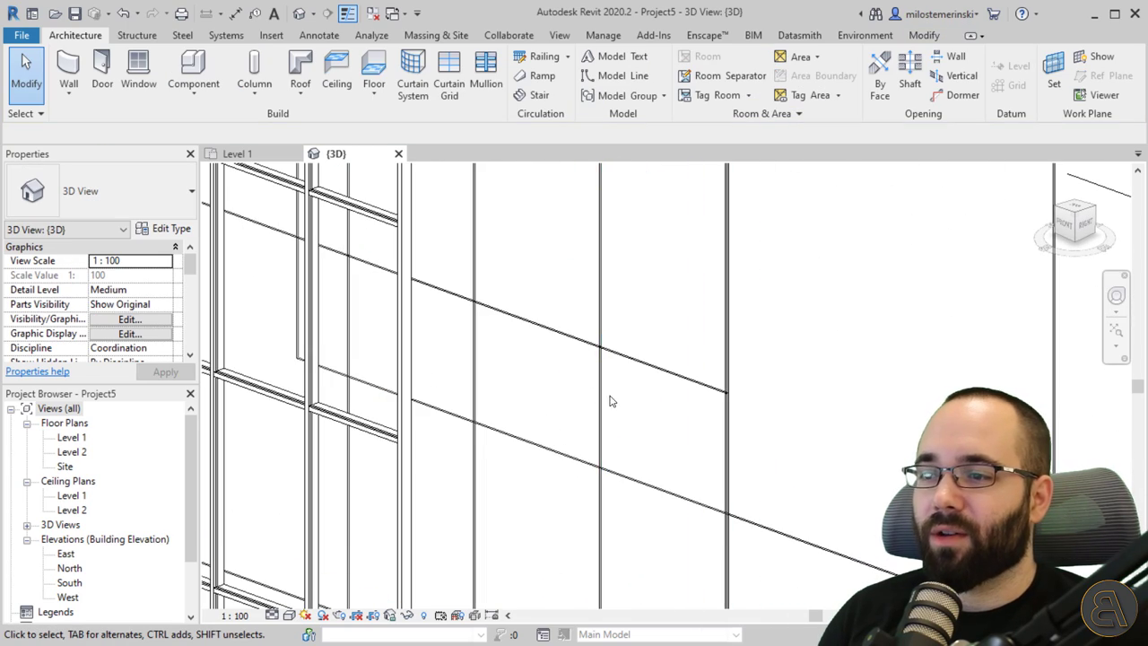
scroll(610, 401, "up", 4)
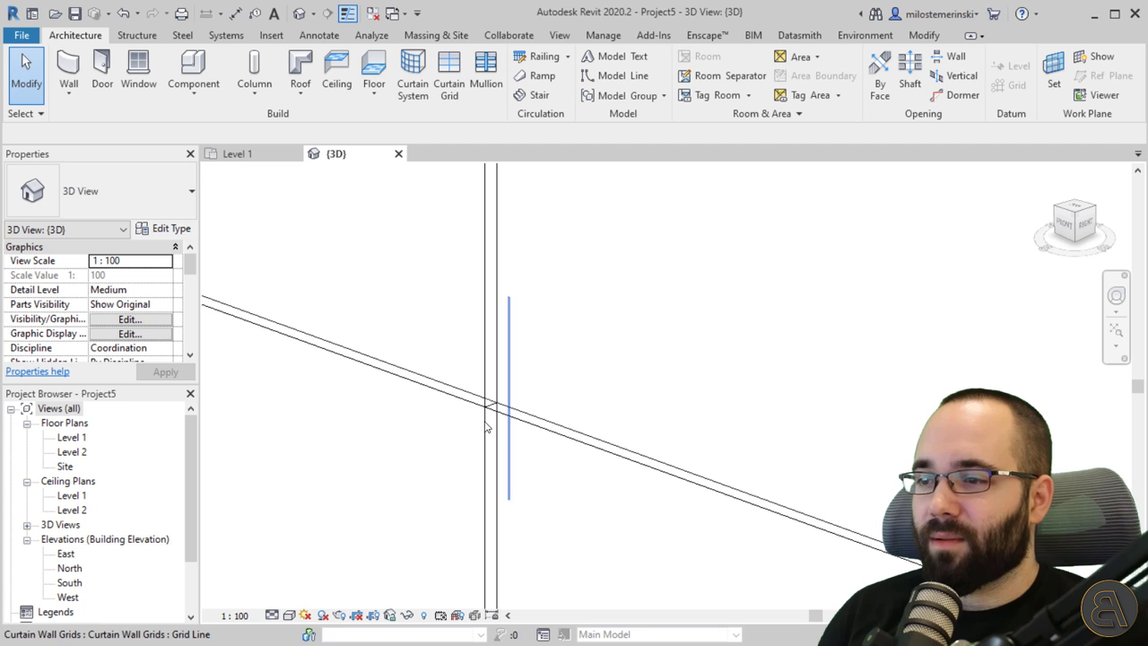
left_click(485, 422)
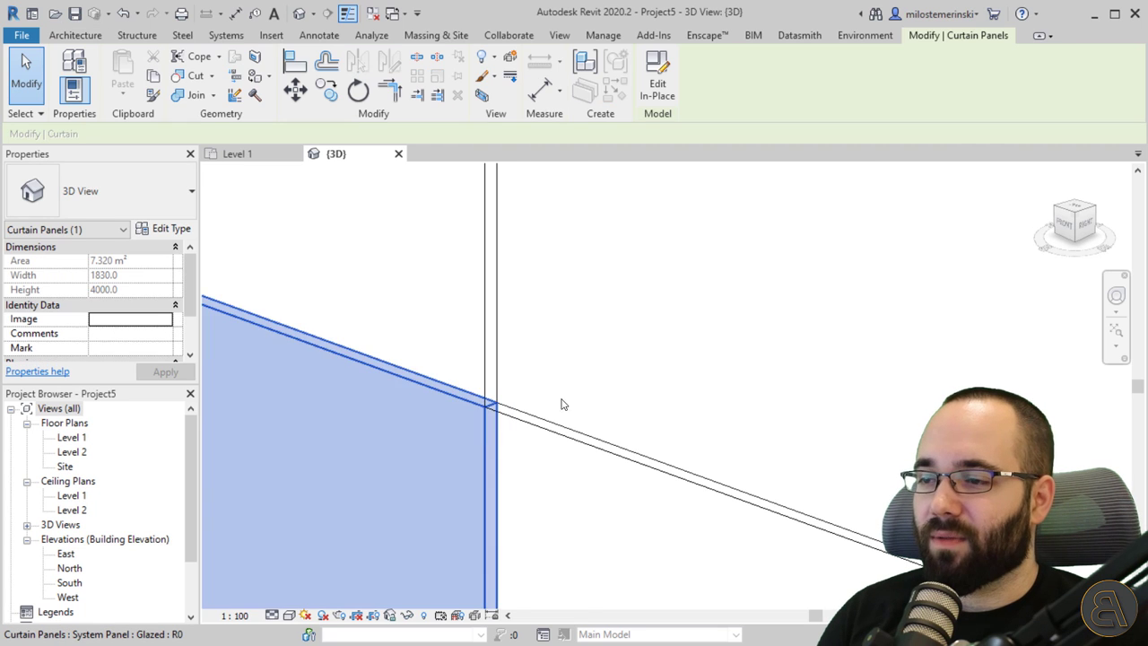
scroll(623, 325, "down", 5)
left_click(723, 499)
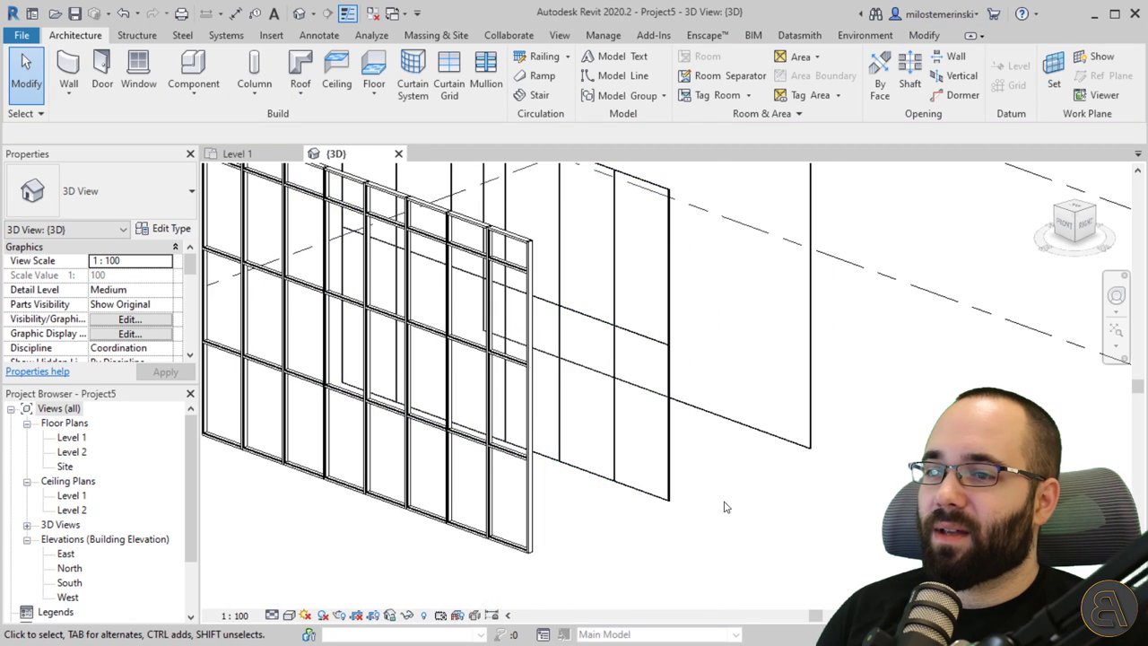
Step: Inspect the Storefront curtain wall at the front of the three walls as a whole
scroll(723, 500, "down", 3)
middle_click_drag(723, 499, 735, 499, "shift")
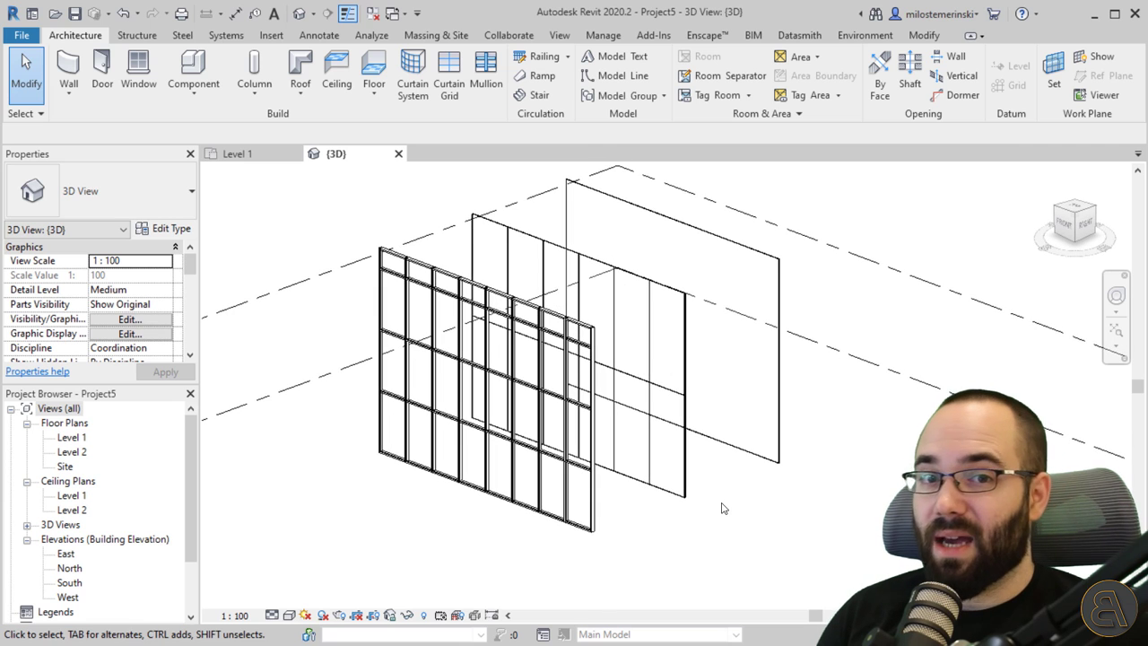
left_click(588, 525)
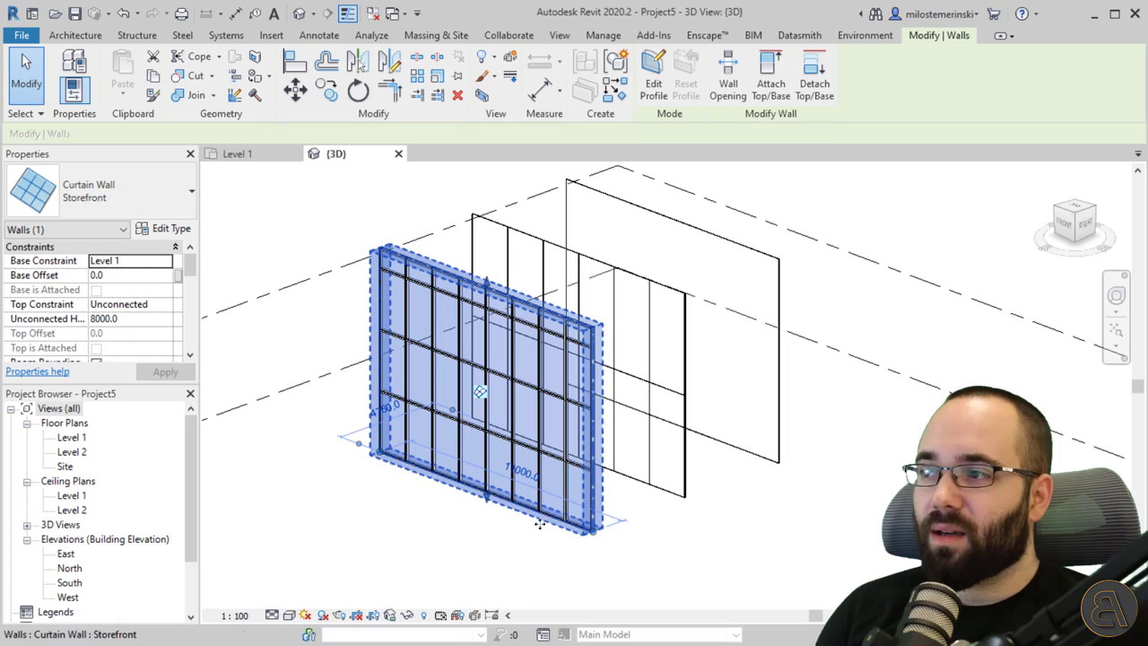
middle_click_drag(587, 543, 628, 550, "shift")
left_click(621, 533)
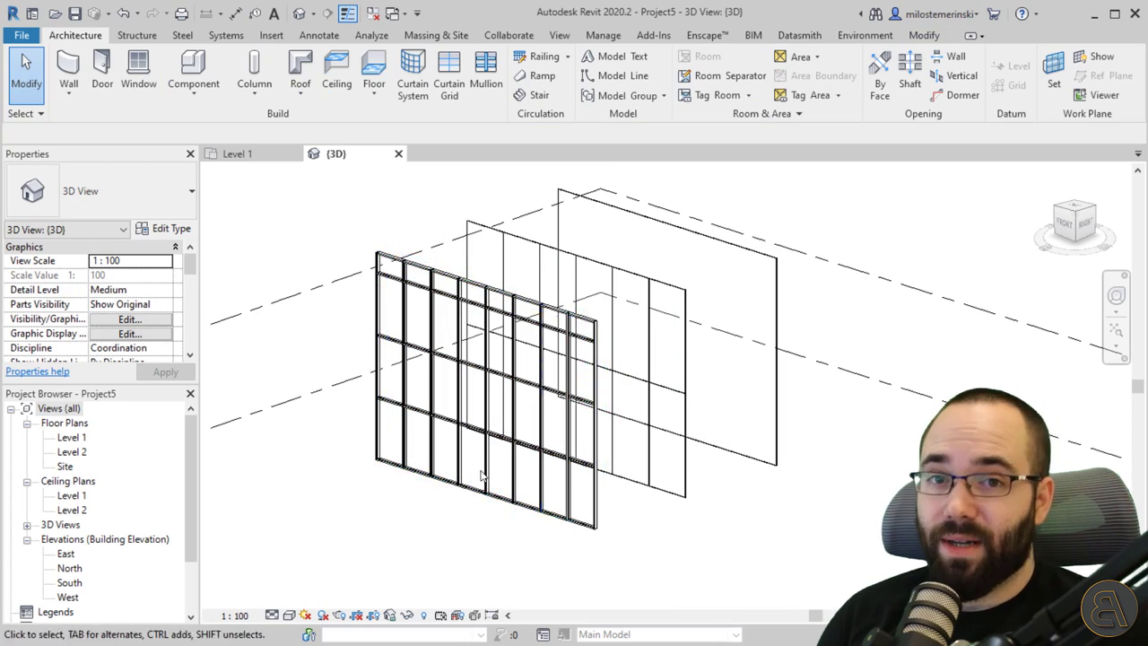
Step: Examine a vertical 50 x 150mm rectangular mullion in the bottom row of the Storefront wall up close
scroll(482, 475, "up", 5)
left_click(505, 377)
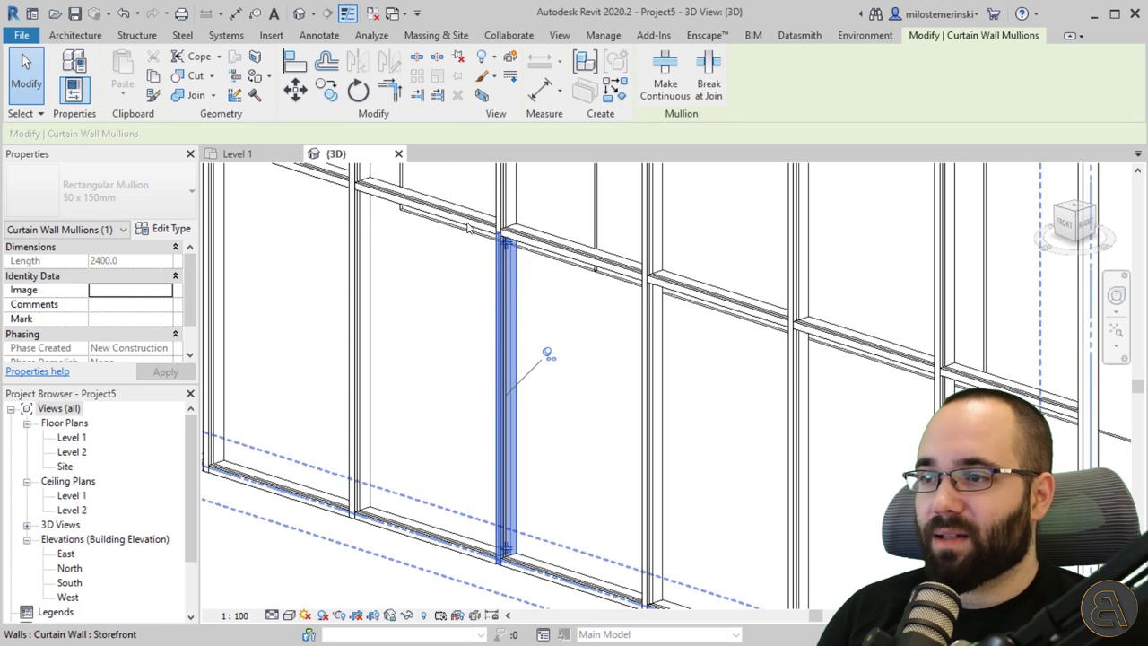
scroll(551, 461, "down", 6)
left_click(642, 488)
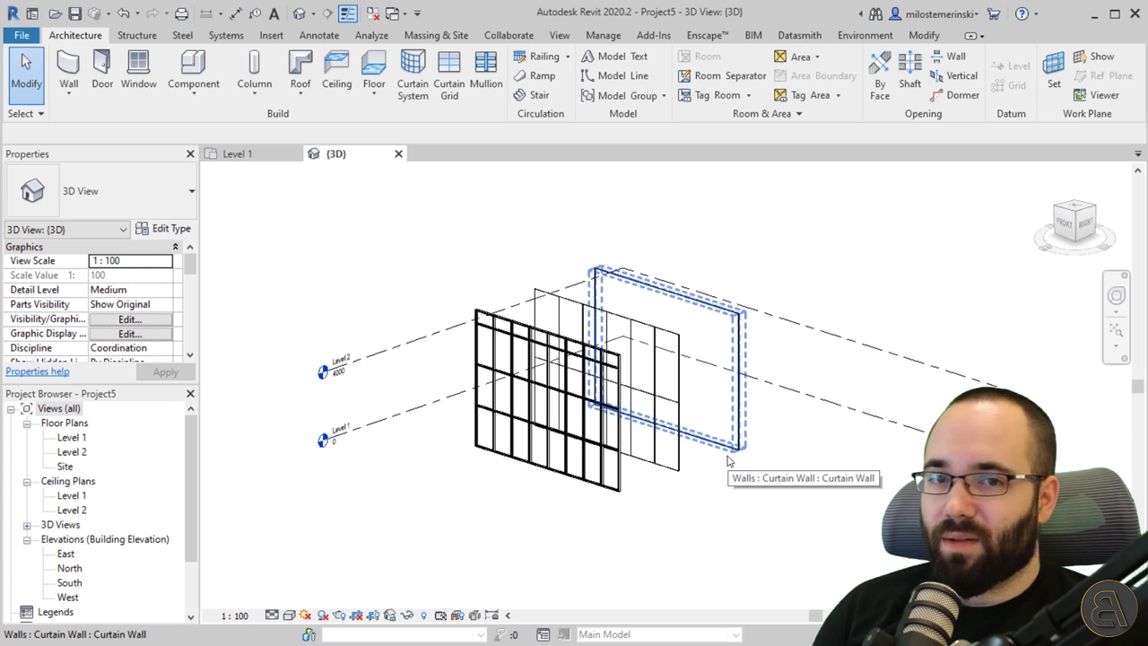
Step: Compare the plain Curtain Wall, Exterior Glazing and Storefront walls by selecting them one after another
left_click(684, 287)
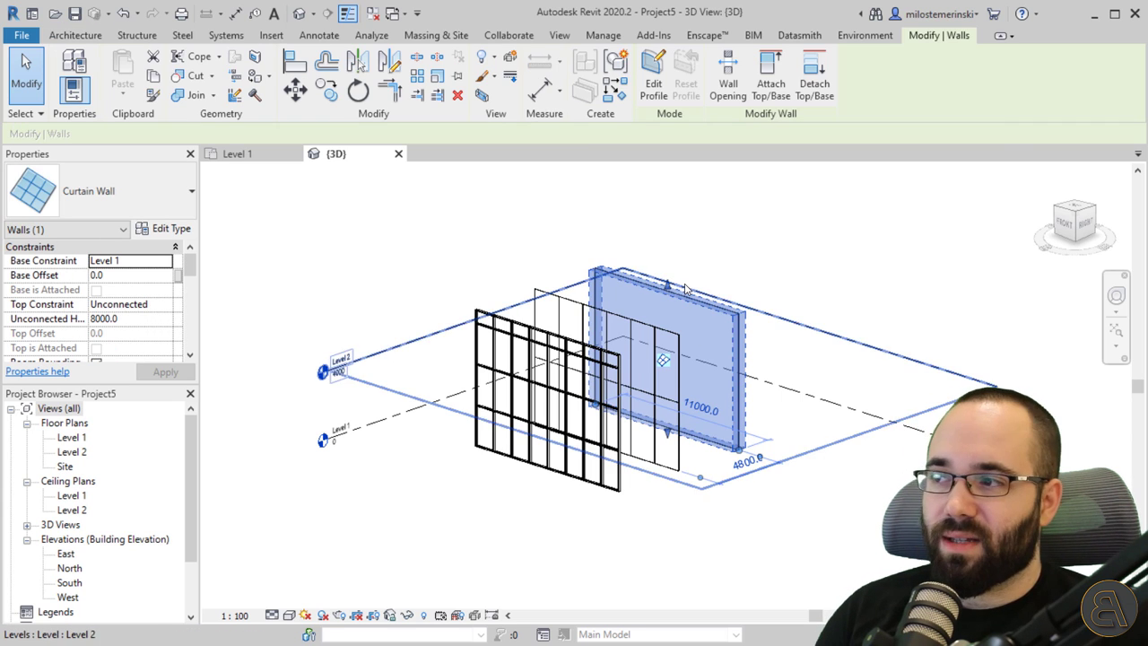
left_click(664, 475)
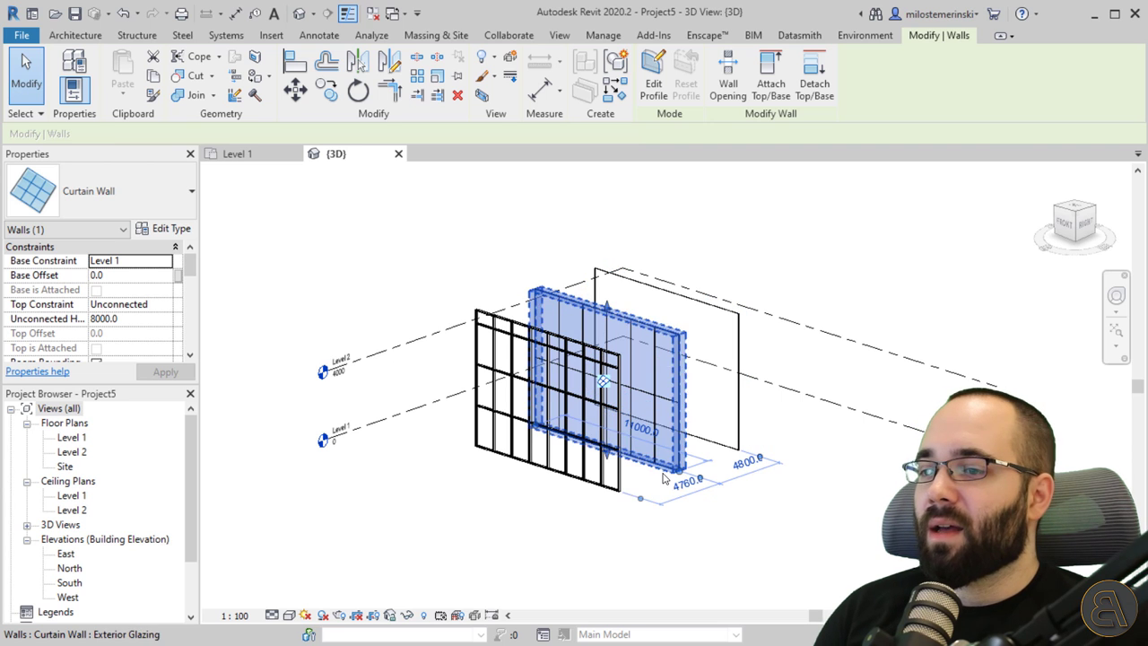
left_click(612, 493)
key("Escape")
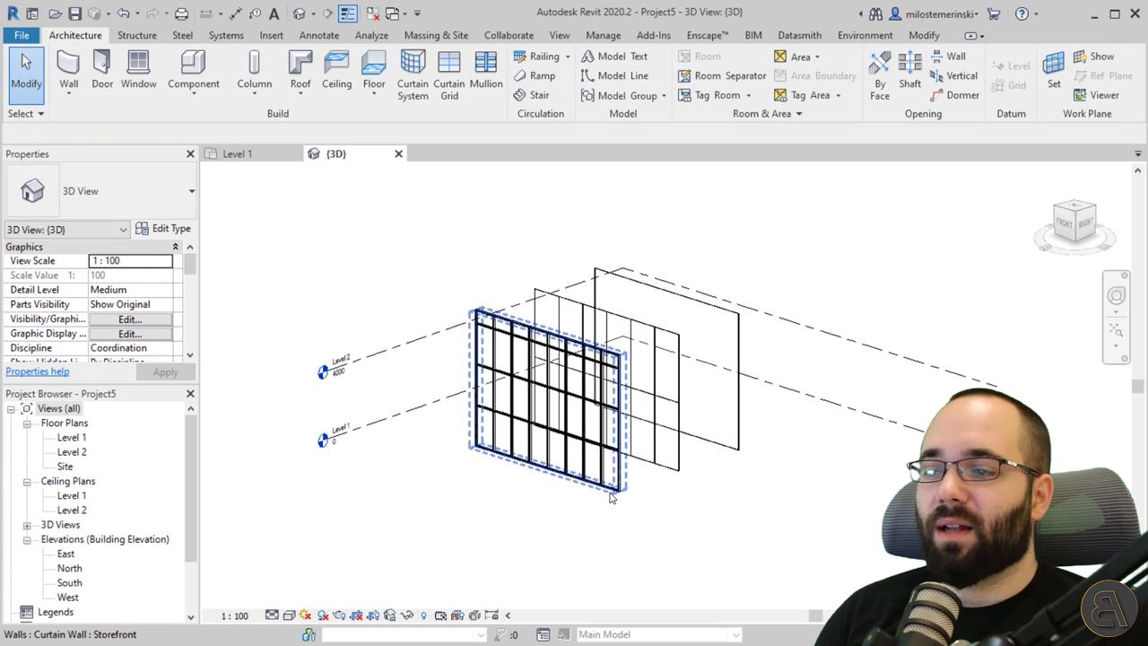
left_click(614, 492)
key("Escape")
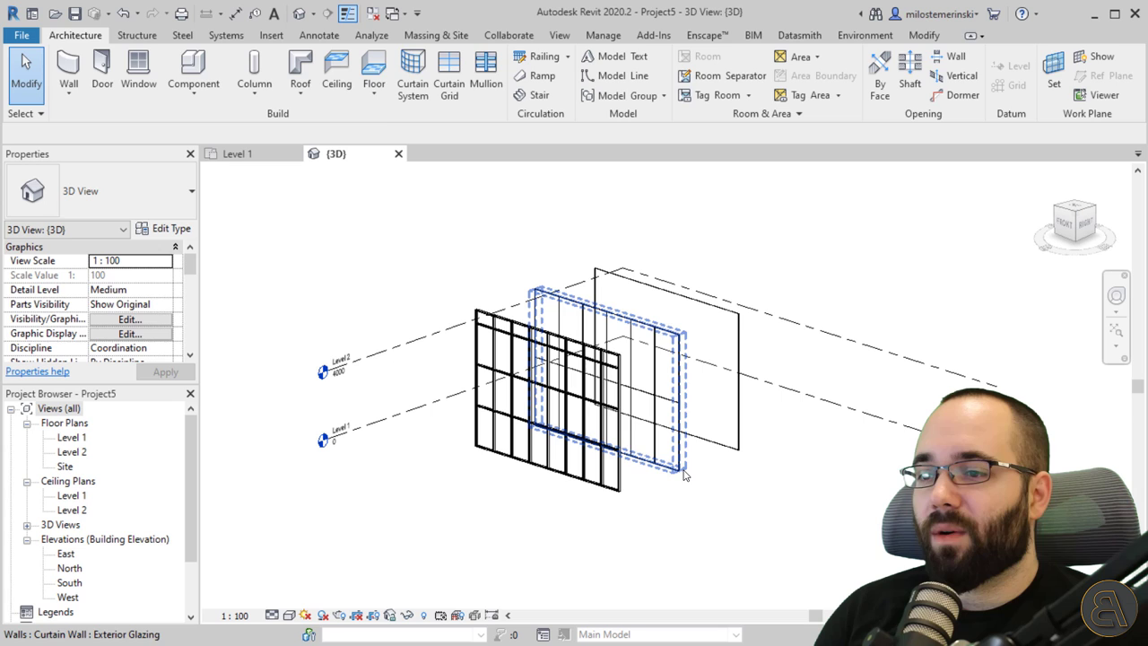
left_click(692, 476)
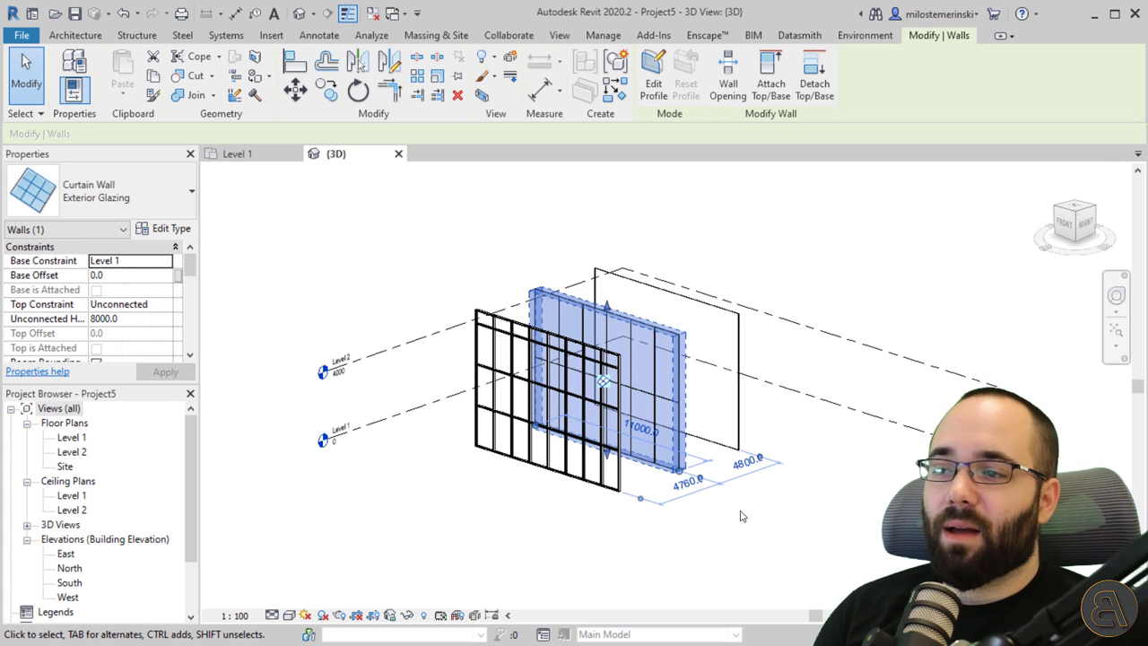
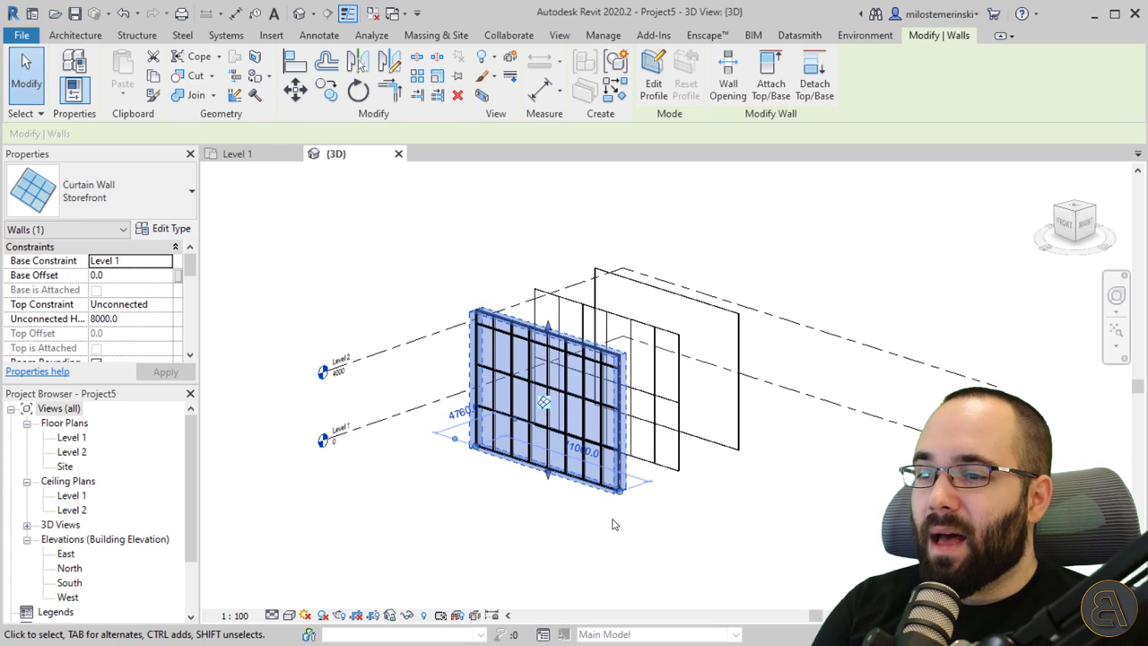
left_click(613, 523)
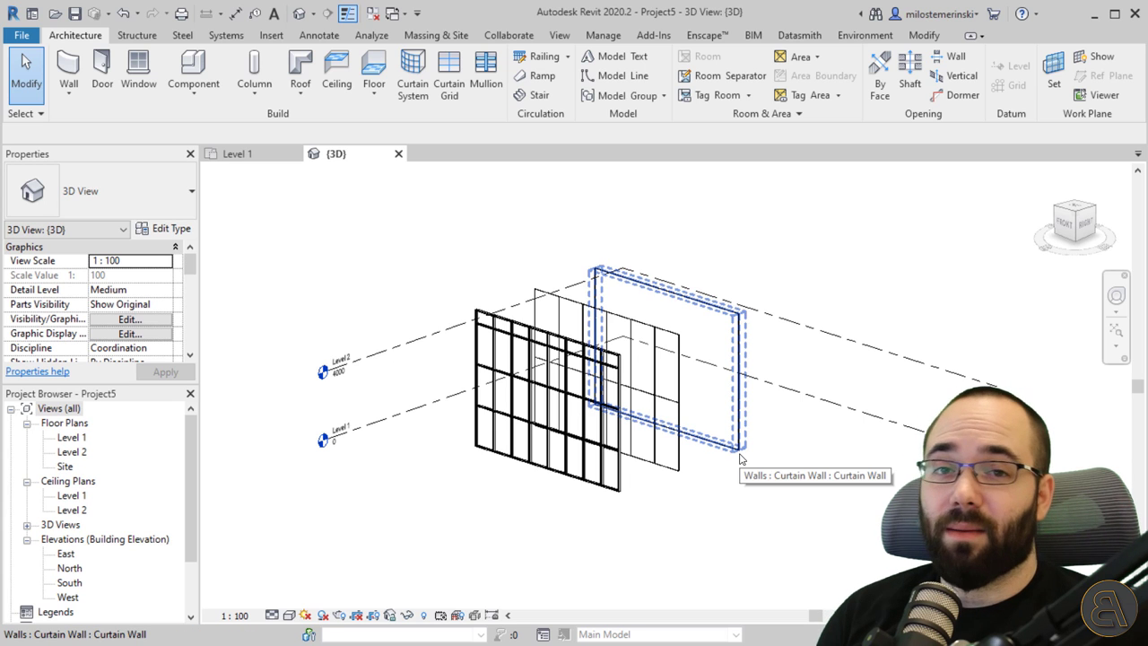
left_click(741, 455)
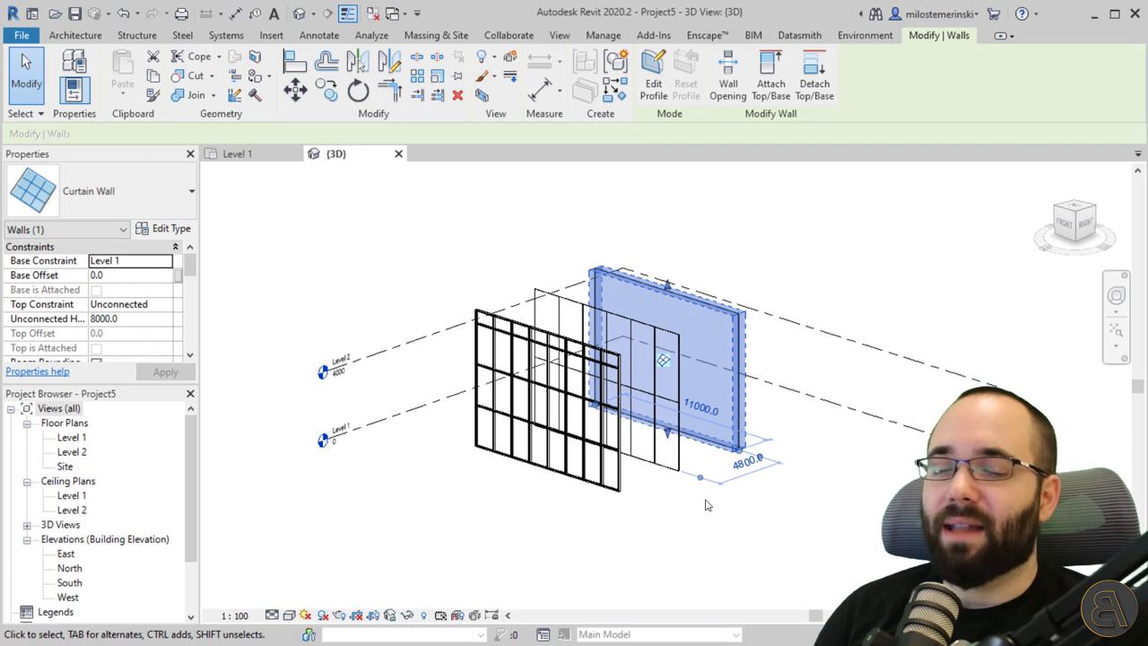
left_click(761, 520)
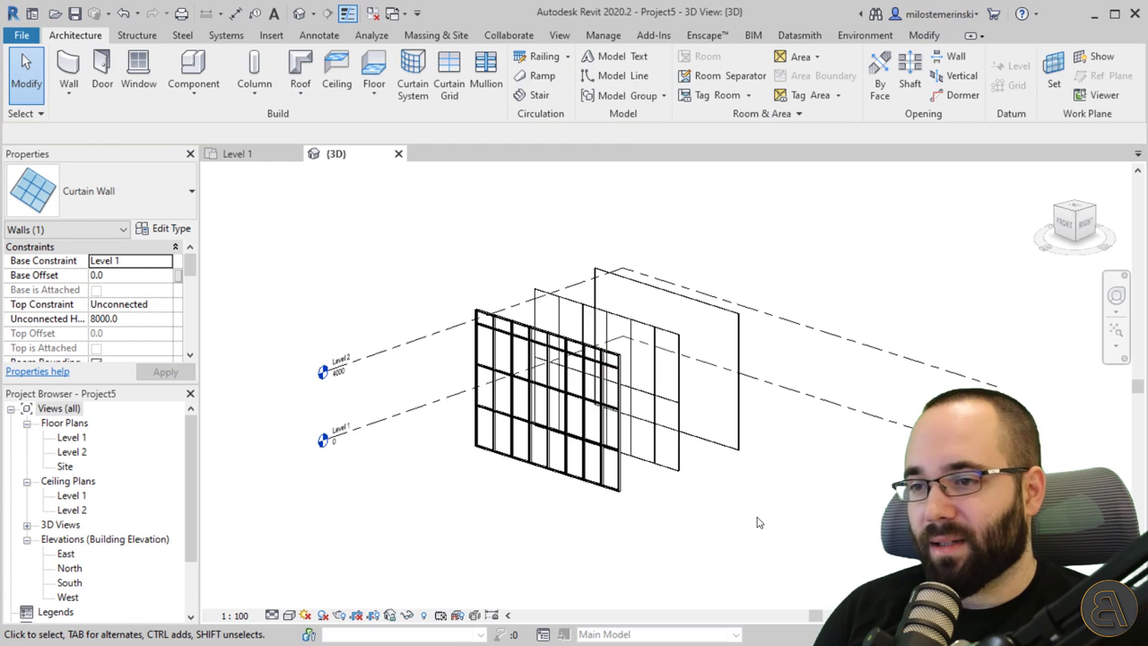
Step: Select the middle Exterior Glazing wall as a whole and clear the selection again
left_click(704, 453)
left_click(693, 474)
left_click(679, 466)
left_click(679, 489)
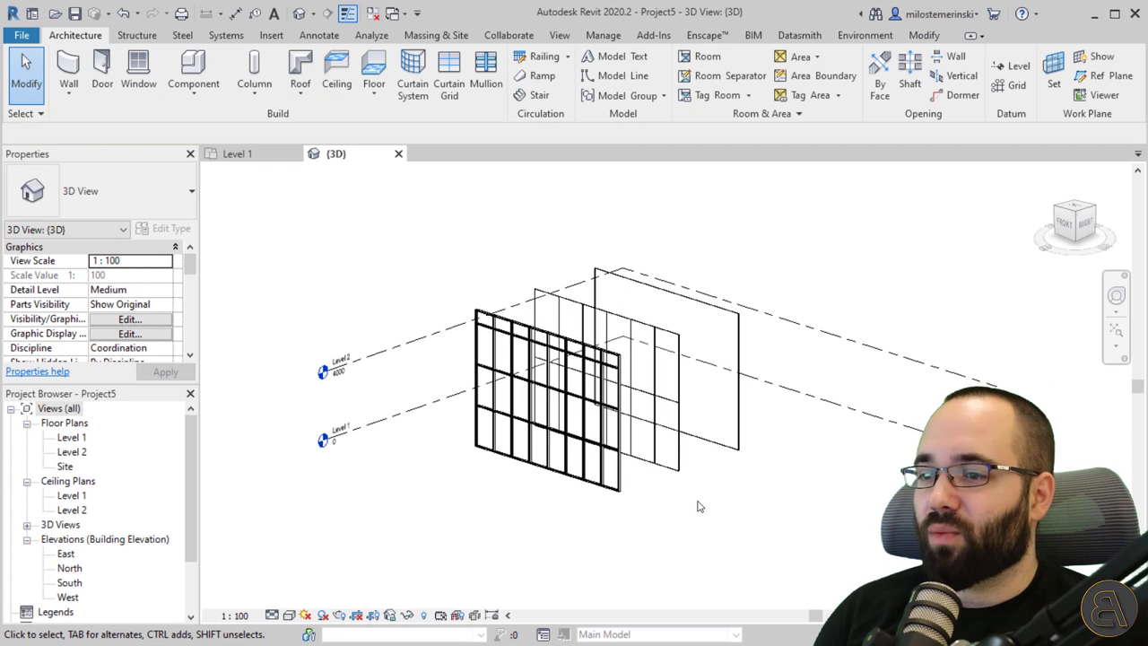
left_click(674, 467)
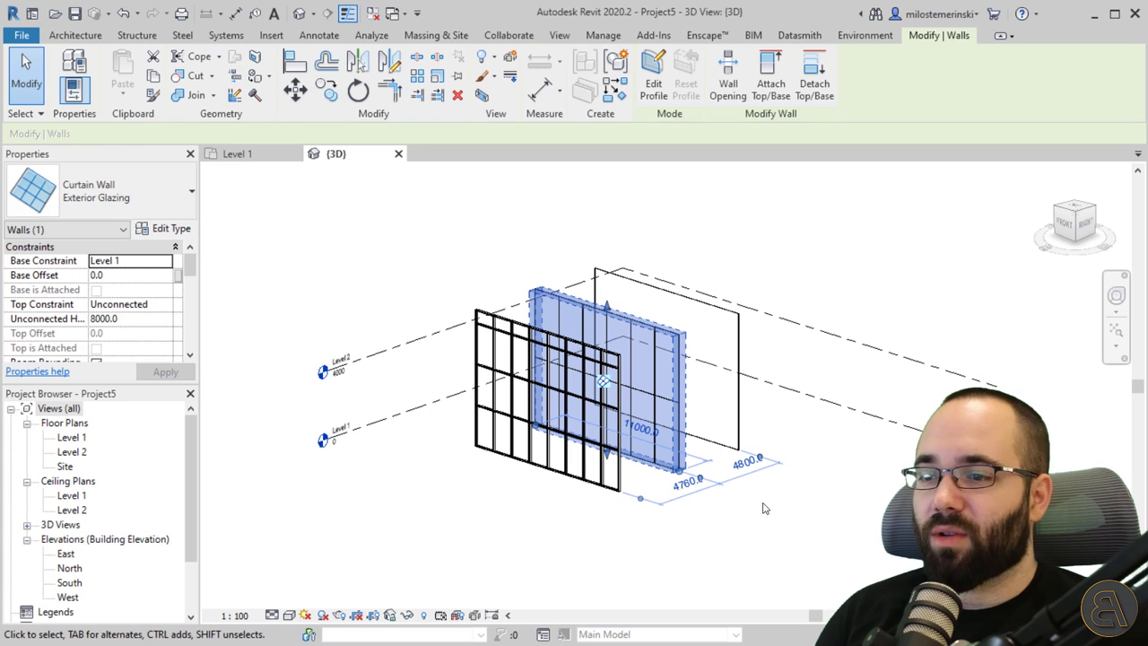
left_click(751, 512)
left_click(674, 467)
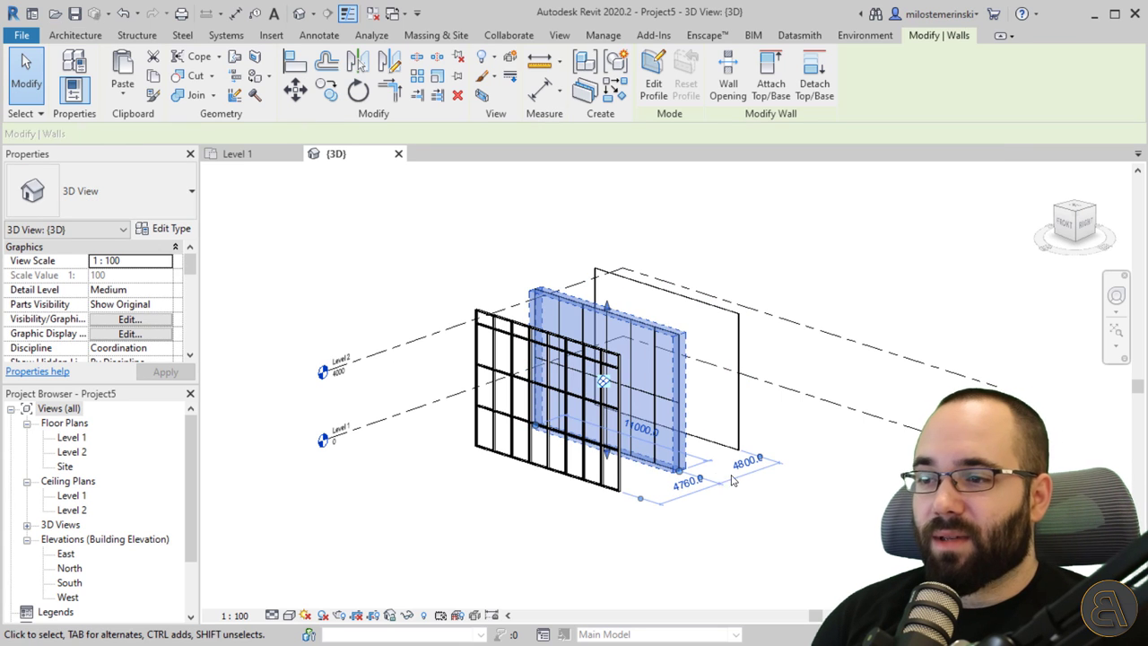
middle_click_drag(756, 503, 722, 496, "shift")
left_click(734, 533)
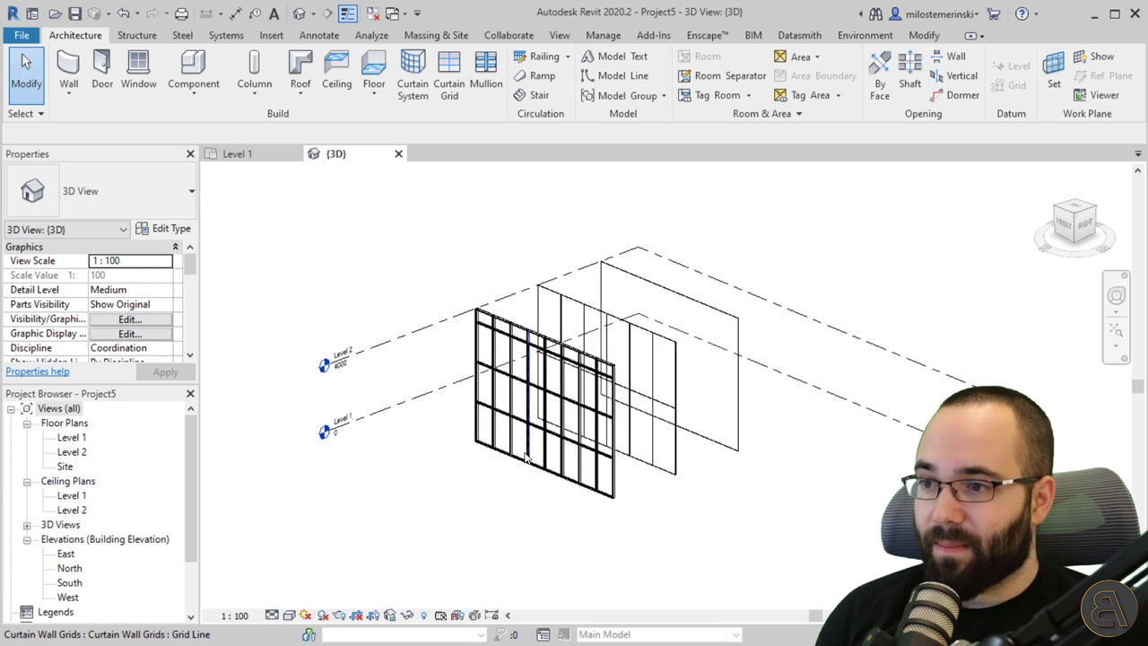
Step: Select the whole Storefront wall at its bottom edge and inspect its overall boundary
scroll(516, 449, "up", 6)
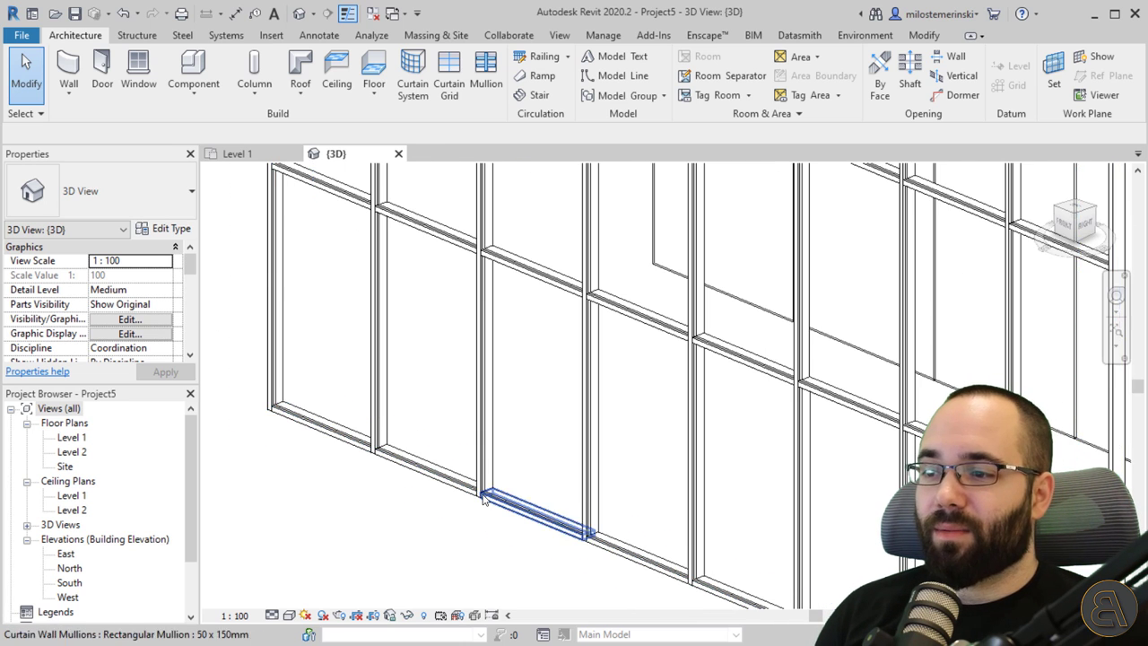
left_click(478, 493)
left_click(478, 531)
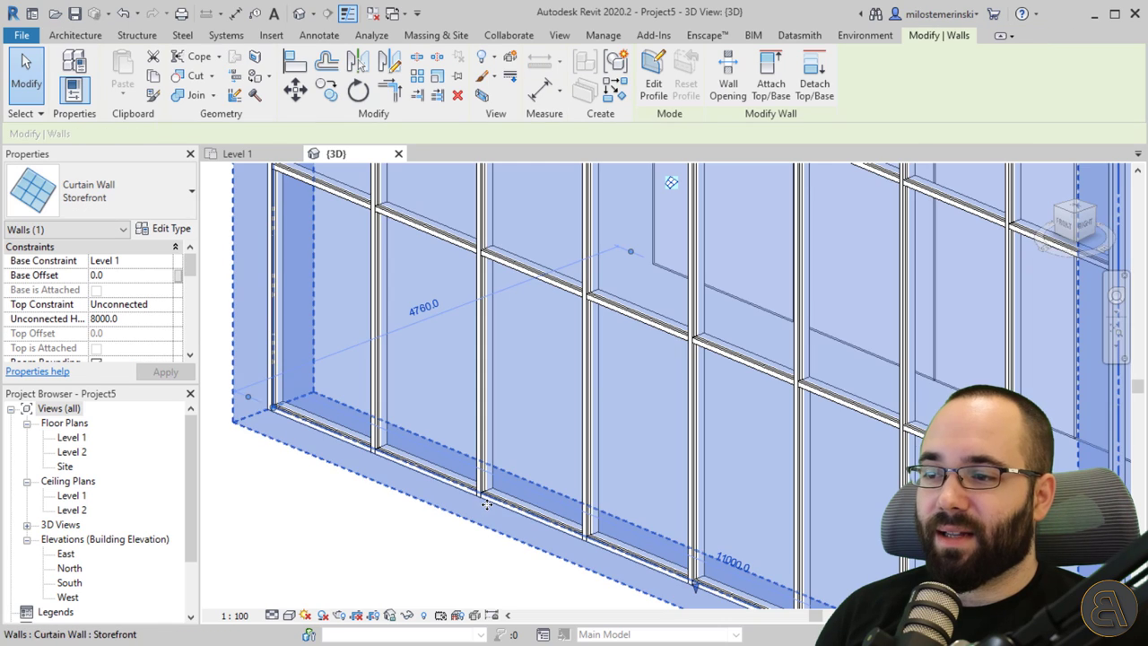
scroll(484, 511, "down", 4)
scroll(491, 506, "up", 2)
left_click(491, 507)
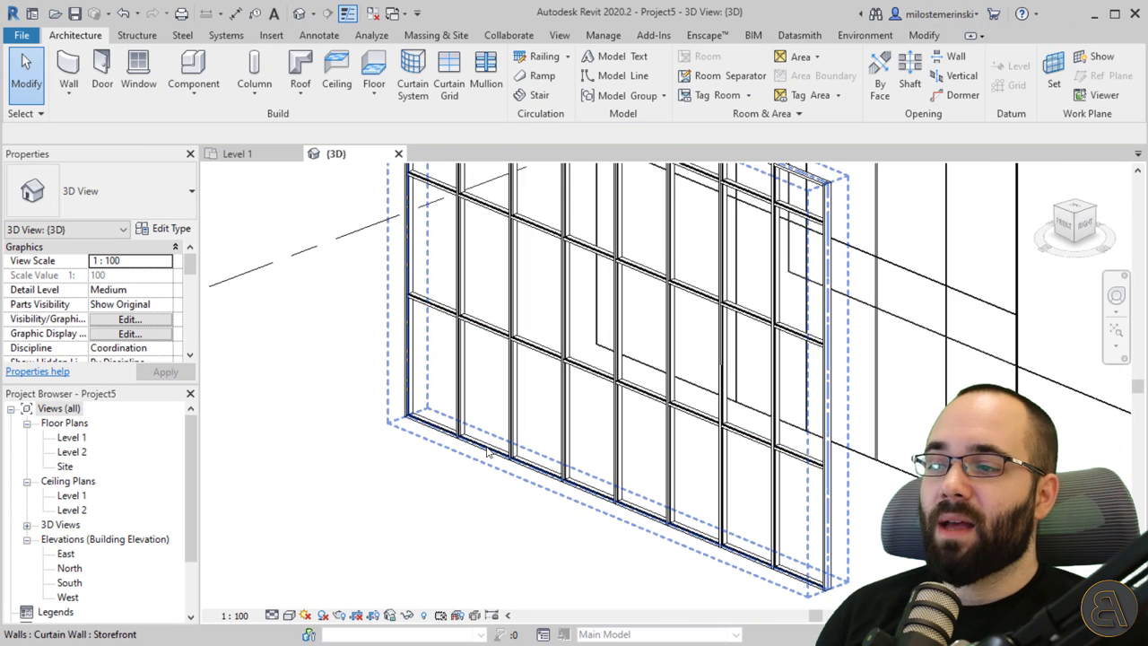
Step: Cycle through the Storefront wall's components, selecting the host wall, a bottom horizontal mullion and a vertical grid line
key("Tab")
left_click(498, 472)
left_click(469, 487)
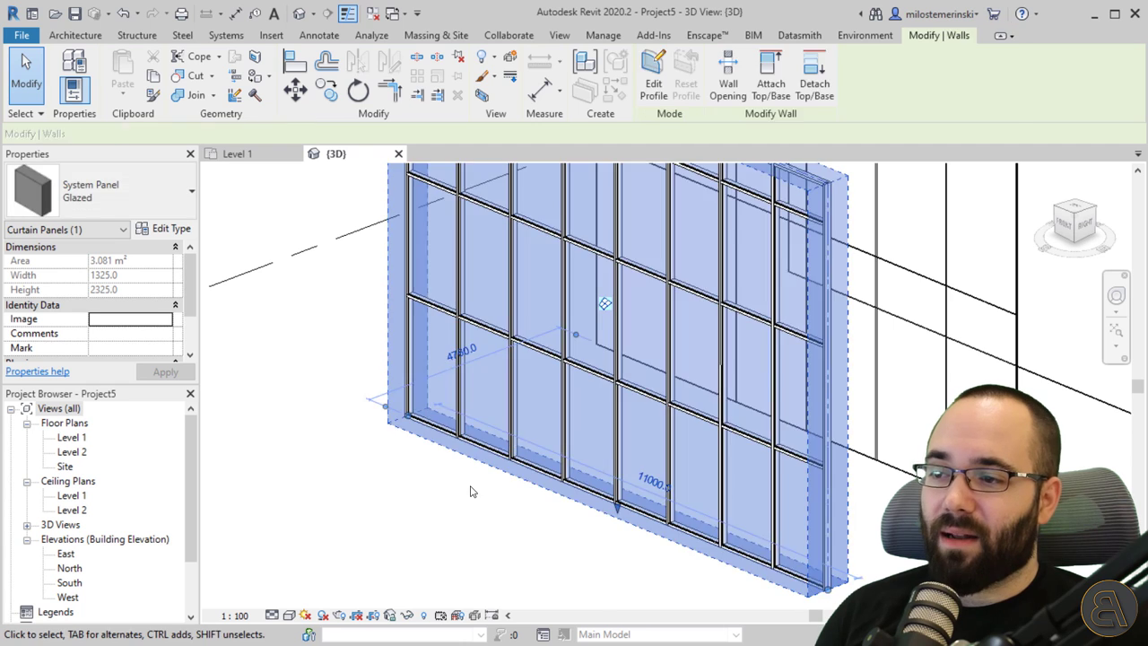
key("Escape")
scroll(469, 484, "up", 2)
left_click(476, 488)
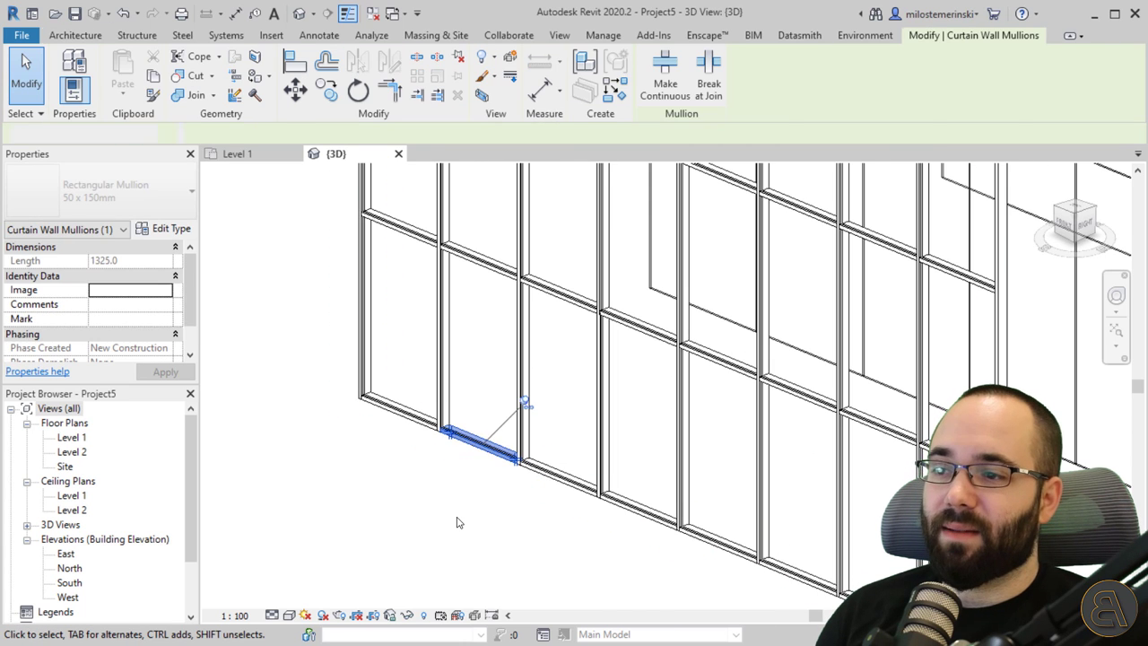
left_click(457, 523)
left_click(525, 354)
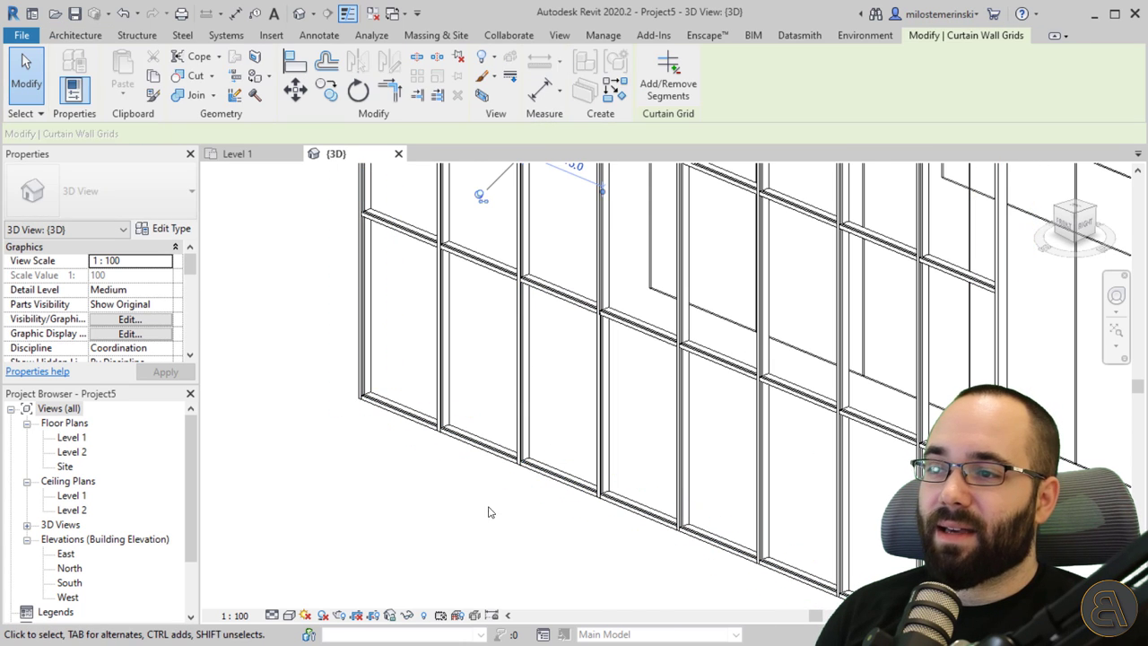
Step: Window-select the Storefront wall's components and review their categories in the selection filter without changing the selection
scroll(473, 474, "down", 3)
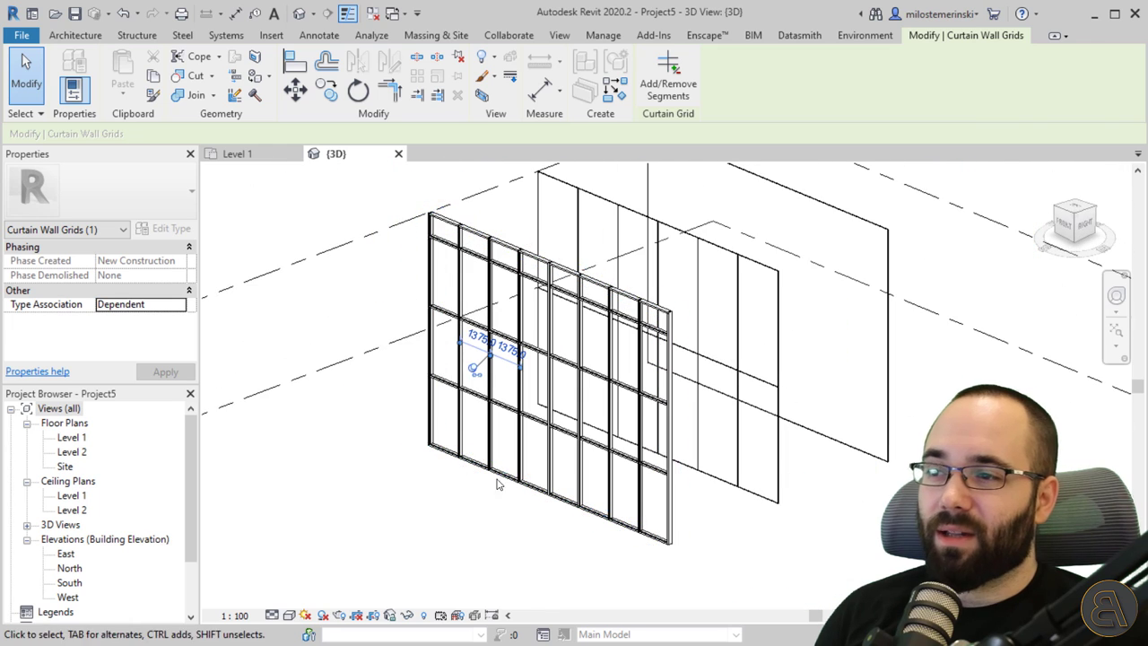
left_click(403, 479)
scroll(410, 263, "down", 3)
left_click_drag(382, 251, 580, 547)
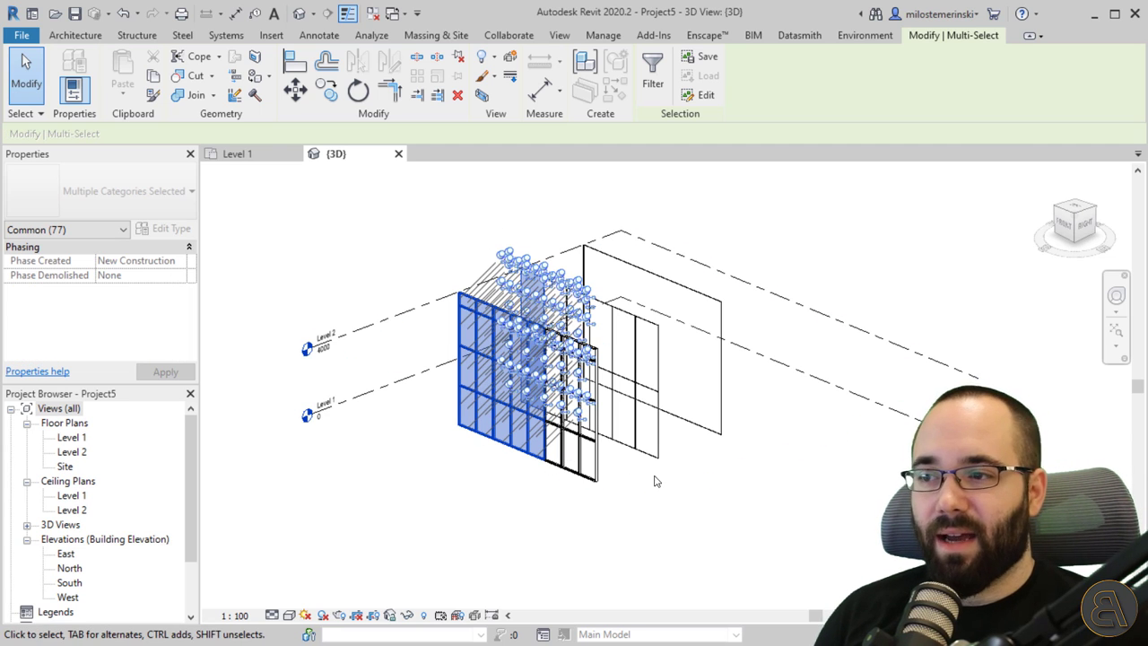
left_click(652, 72)
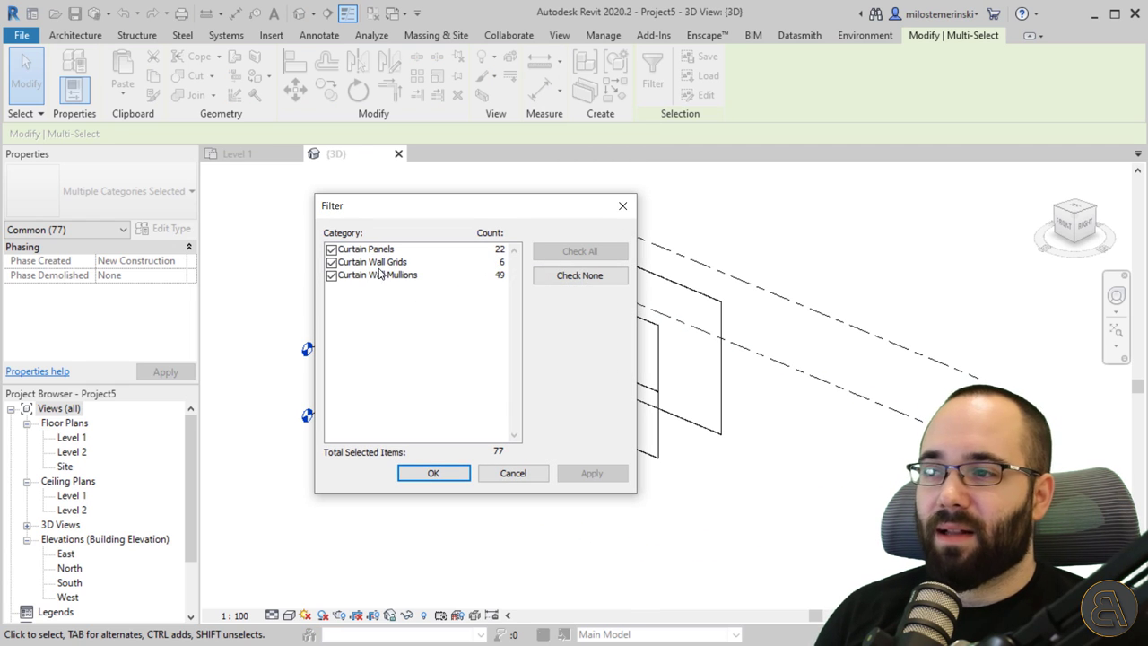
left_click(512, 472)
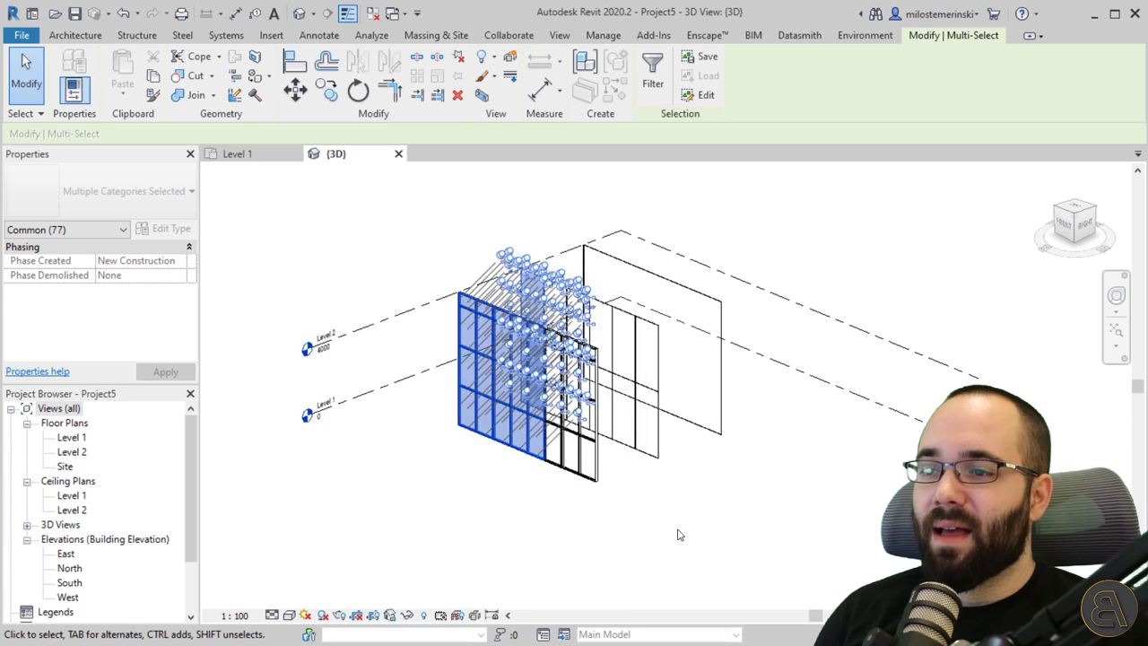
Step: Delete the Exterior Glazing wall and the plain Curtain Wall together after checking both in the selection filter
left_click(660, 453)
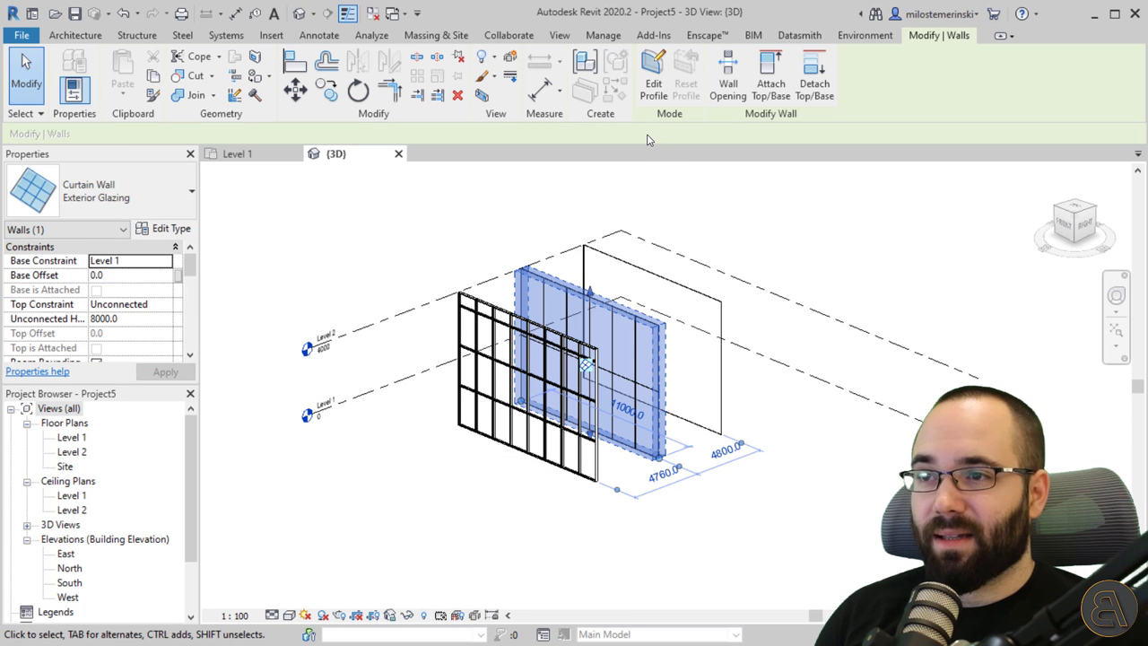
left_click(725, 446, "ctrl")
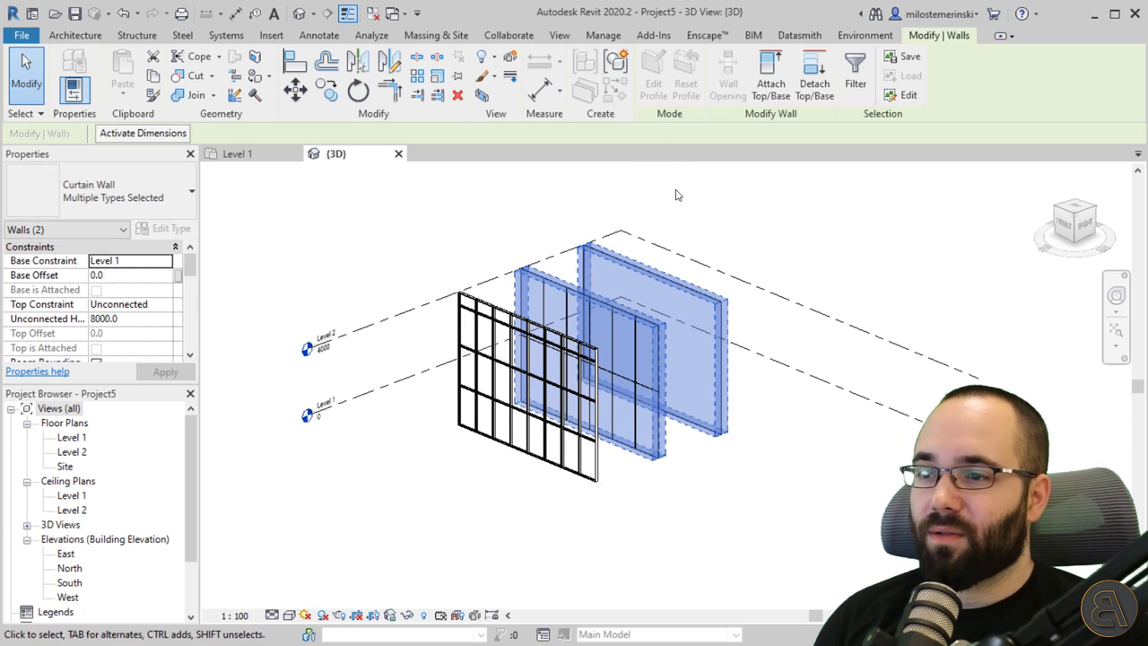
left_click(854, 76)
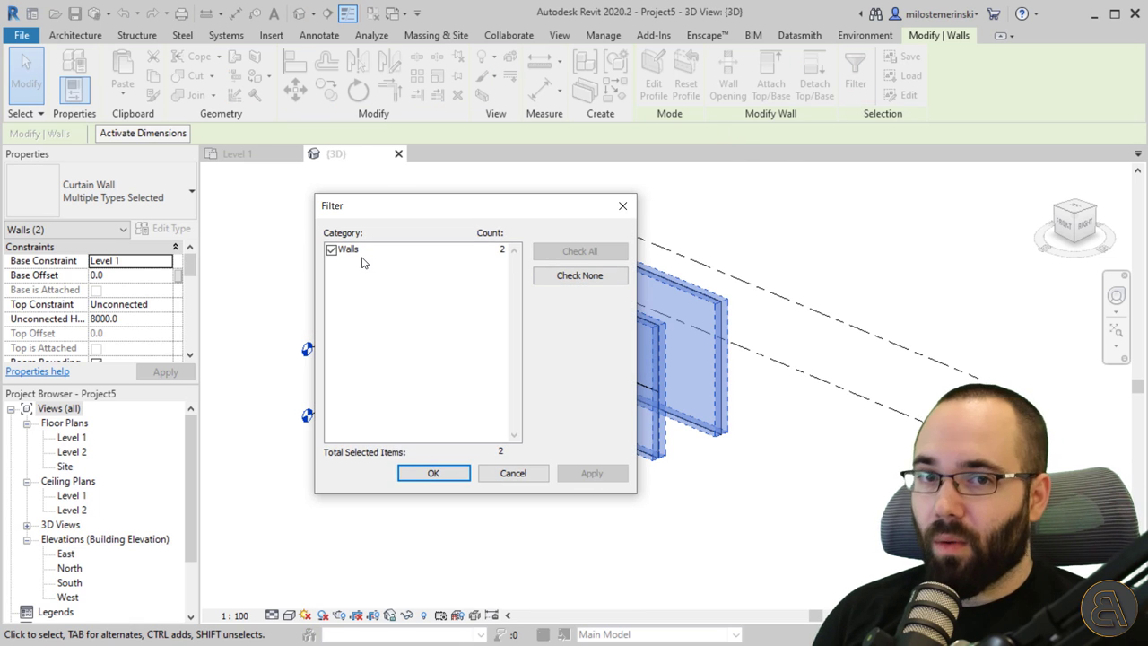
left_click(518, 474)
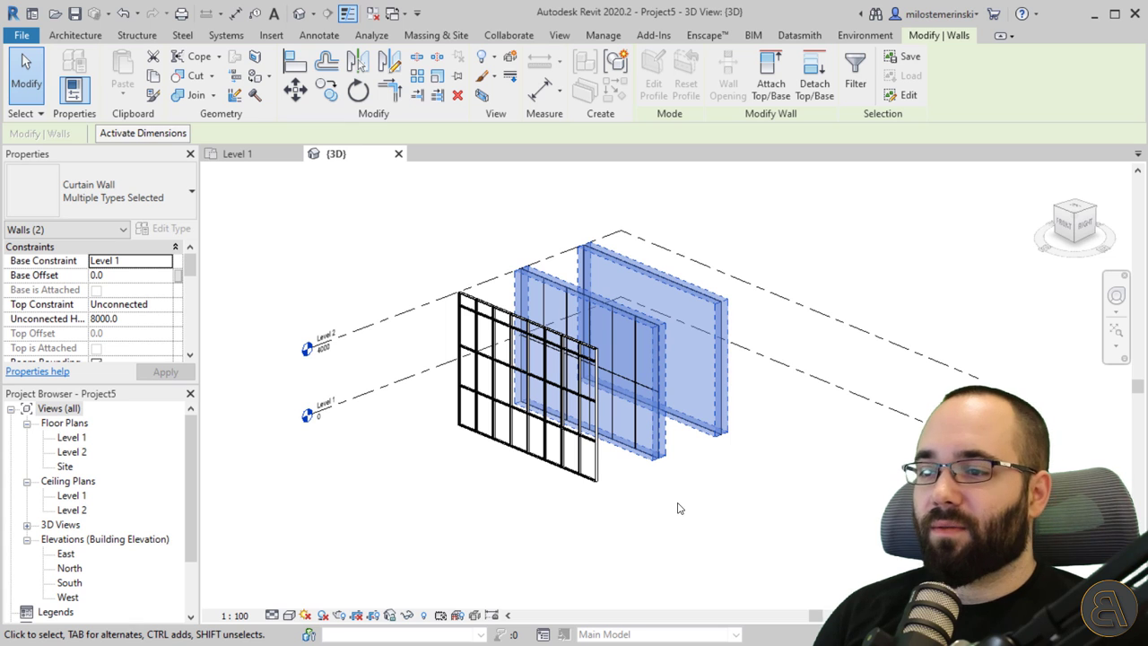
key("Delete")
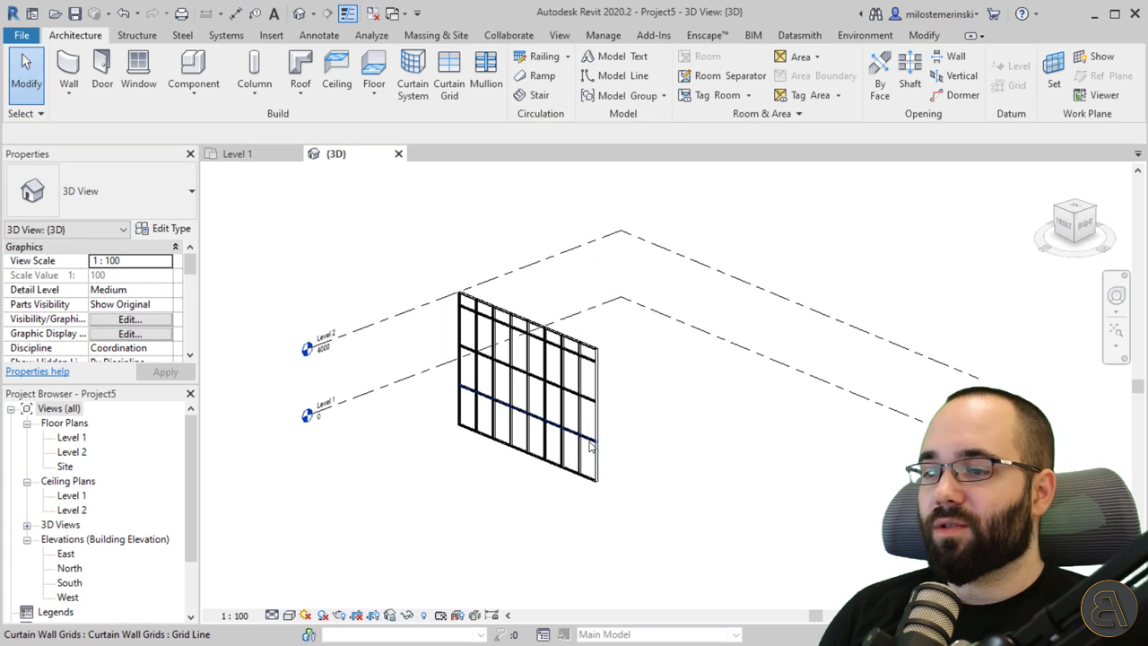
Step: Move the remaining Storefront wall back to about where the Exterior Glazing wall stood and deselect it
left_click_drag(602, 477, 673, 443)
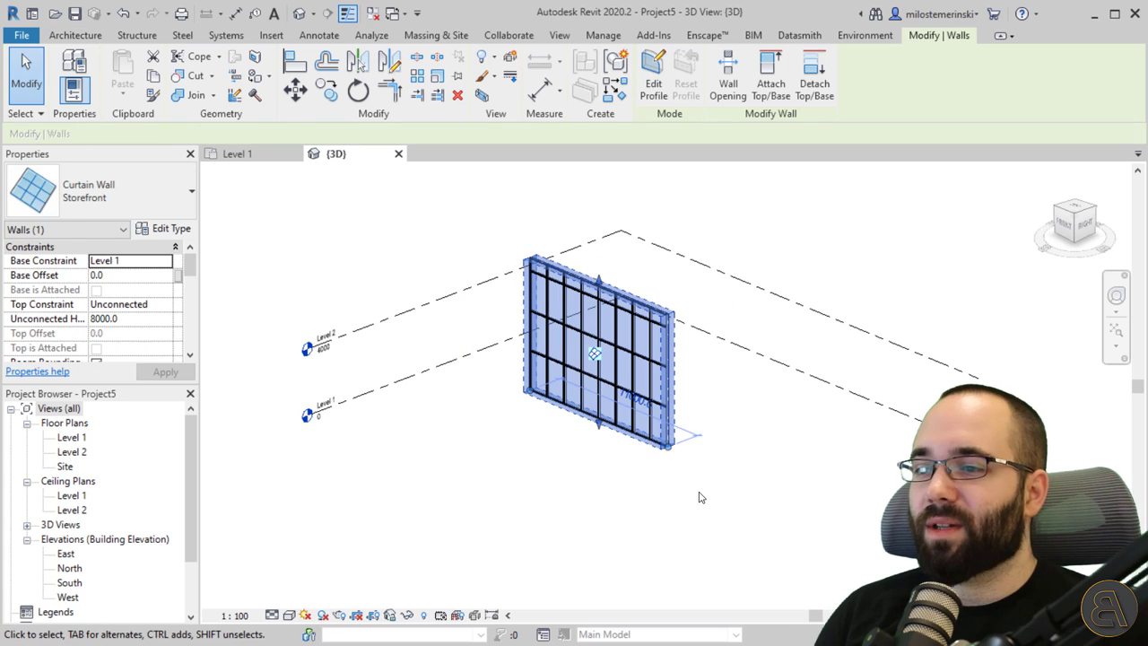
left_click(701, 505)
middle_click_drag(708, 470, 714, 447, "shift")
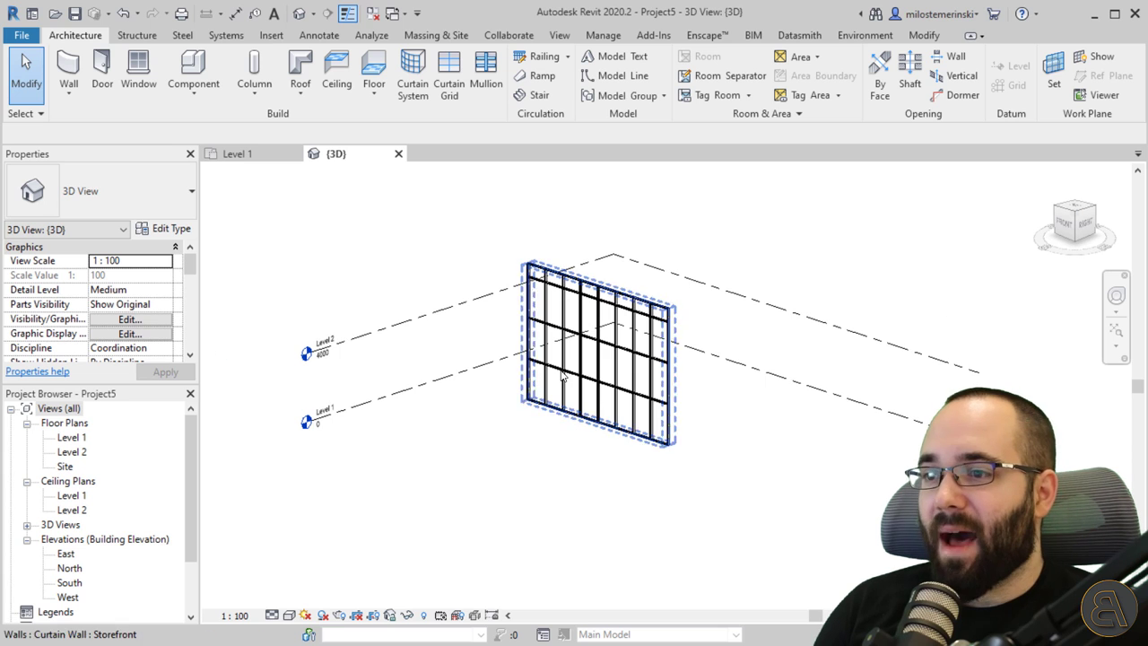
Step: Select the Storefront wall and review its instance properties from the constraints to the vertical and horizontal grid settings, enlarging the property list
scroll(562, 377, "up", 3)
left_click(567, 455)
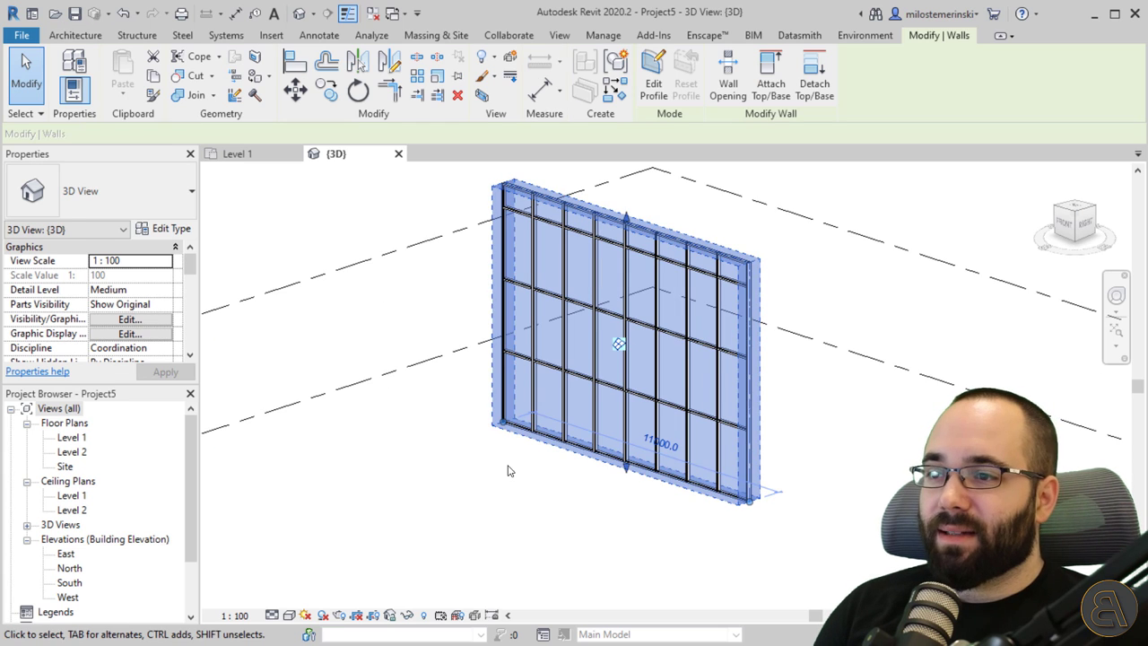
middle_click_drag(511, 469, 497, 505)
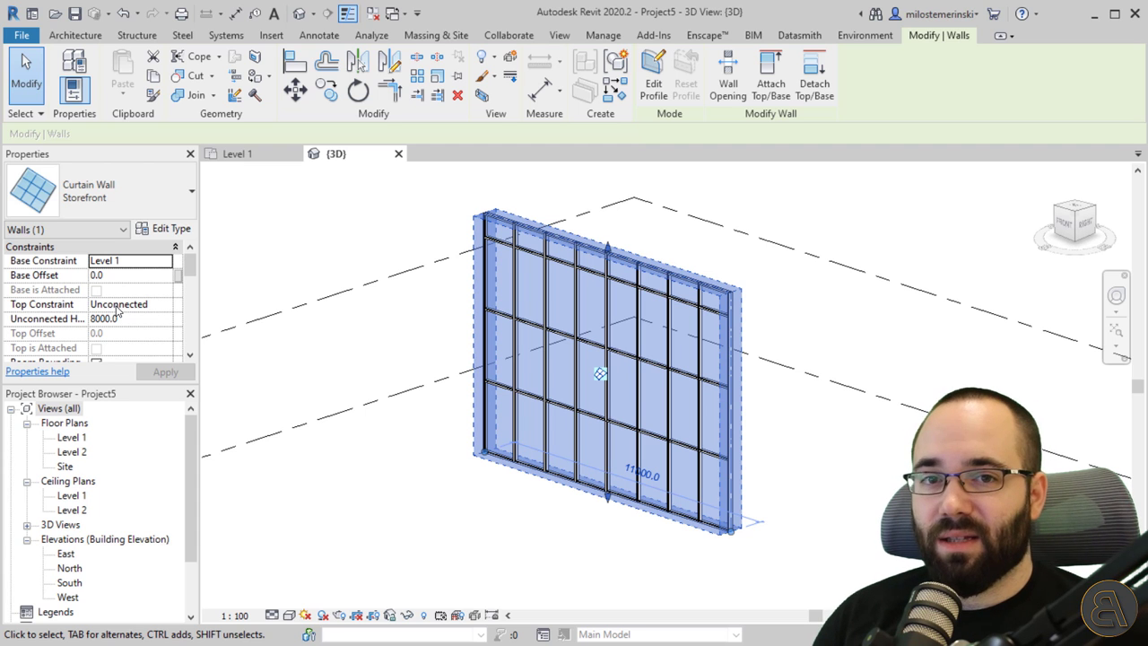
mouse_move(191, 269)
left_mouse_down()
mouse_move(192, 337)
mouse_move(192, 262)
left_mouse_up()
scroll(135, 311, "down", 1)
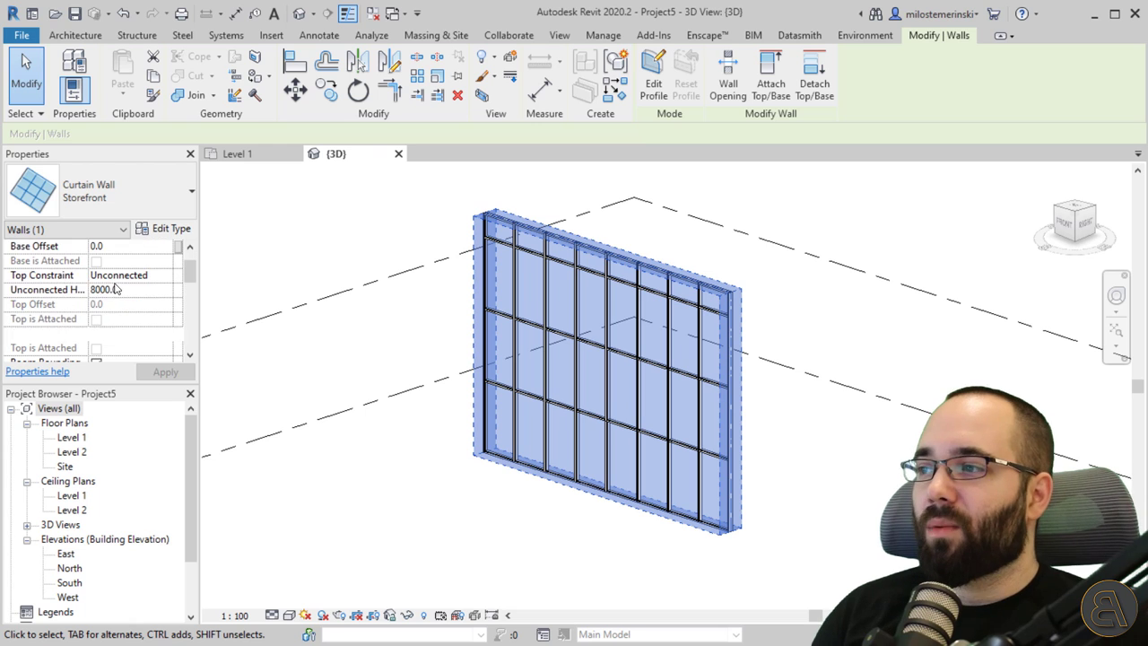
scroll(75, 277, "up", 1)
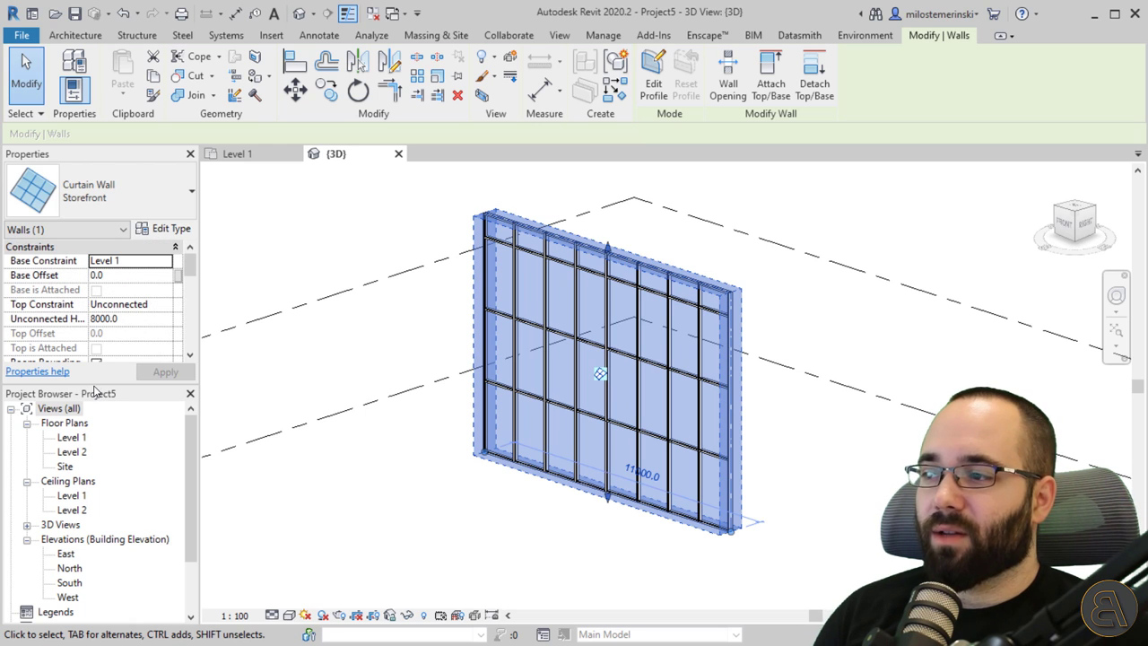
left_click_drag(94, 388, 94, 467)
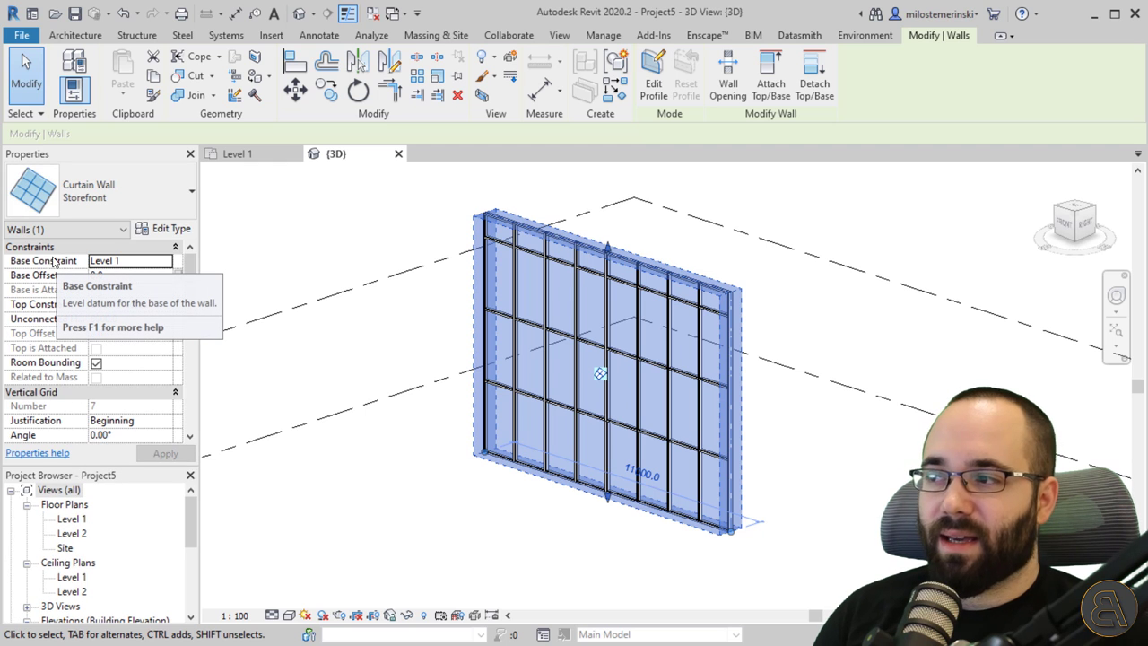
scroll(144, 345, "down", 3)
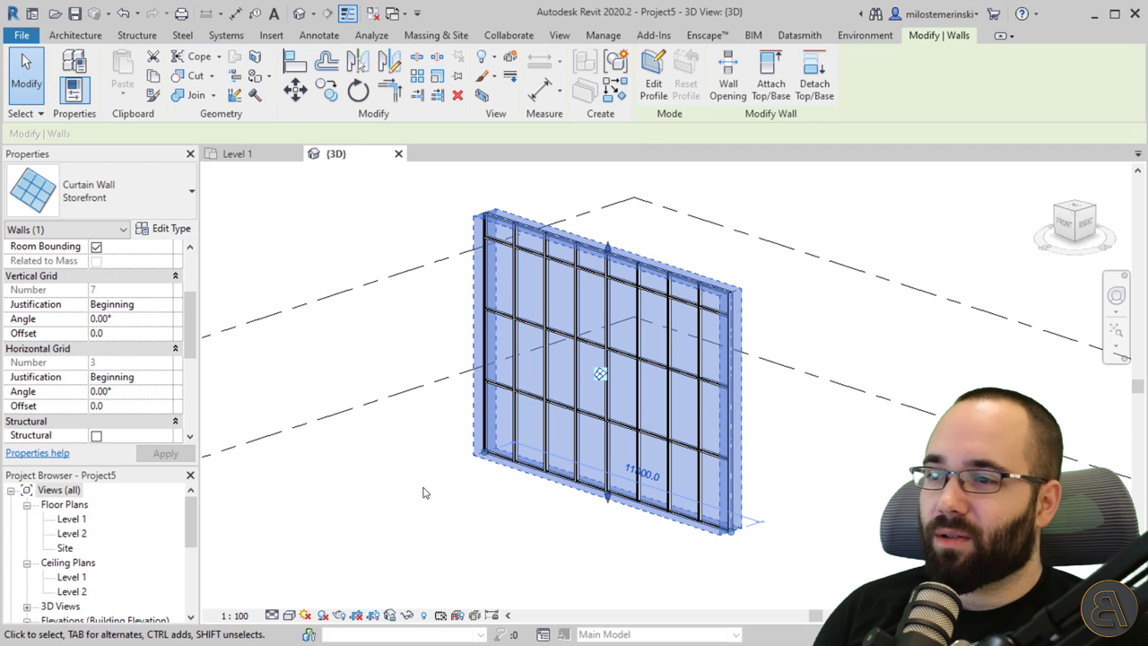
left_click(363, 502)
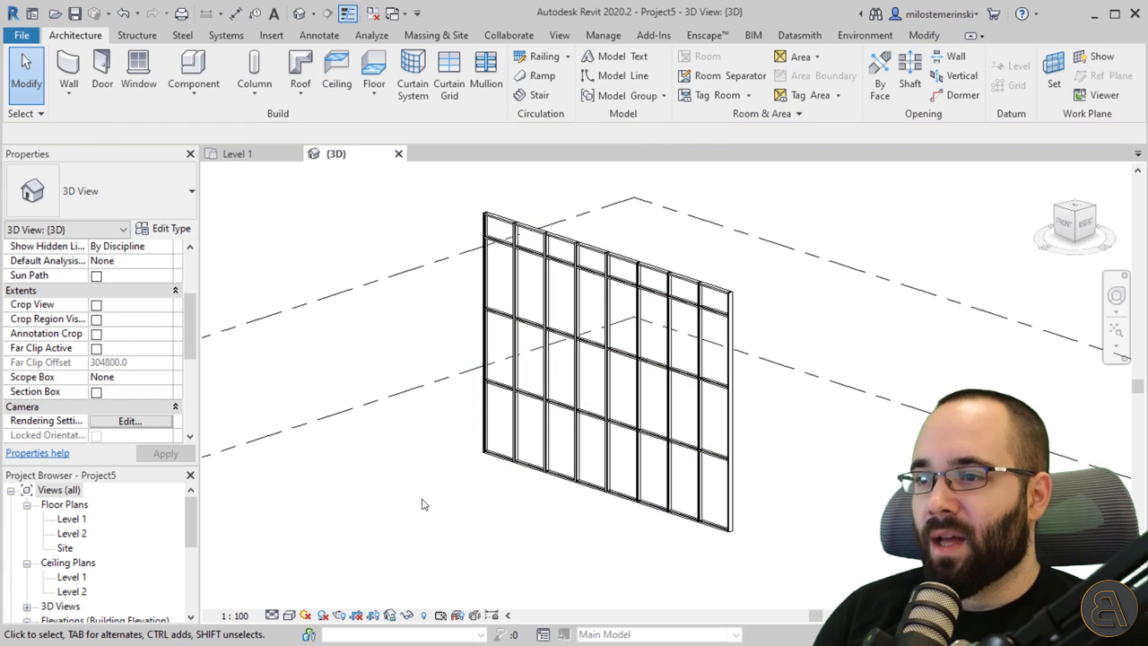
Step: Set the Storefront wall's horizontal grid justification to End and deselect the wall
left_click(526, 470)
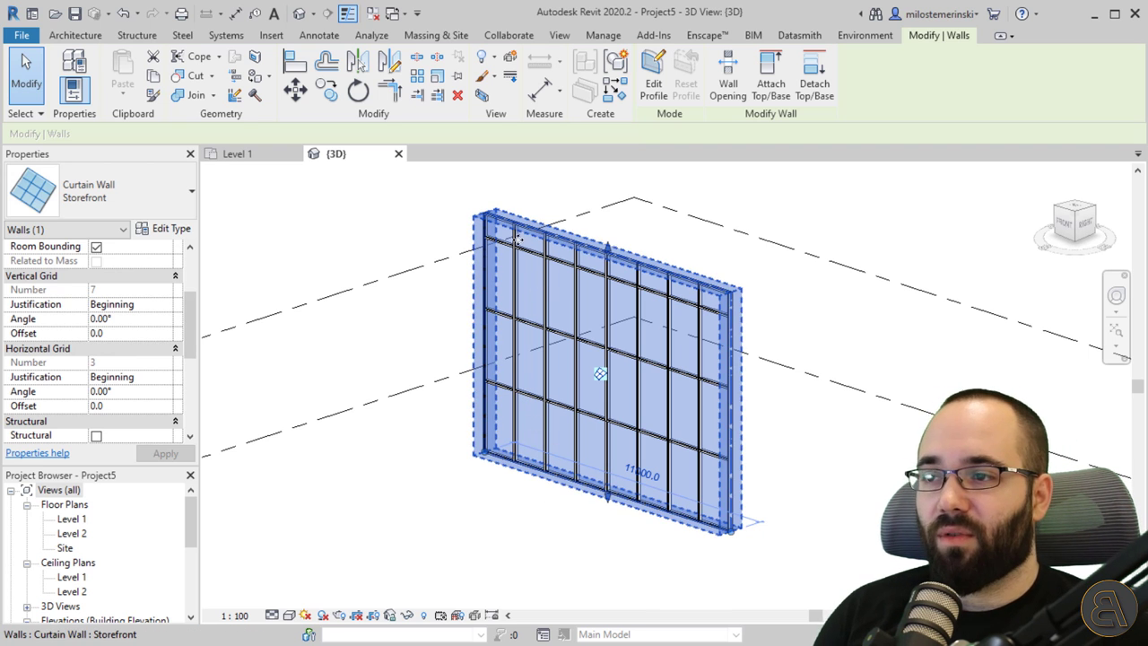
scroll(518, 239, "up", 5)
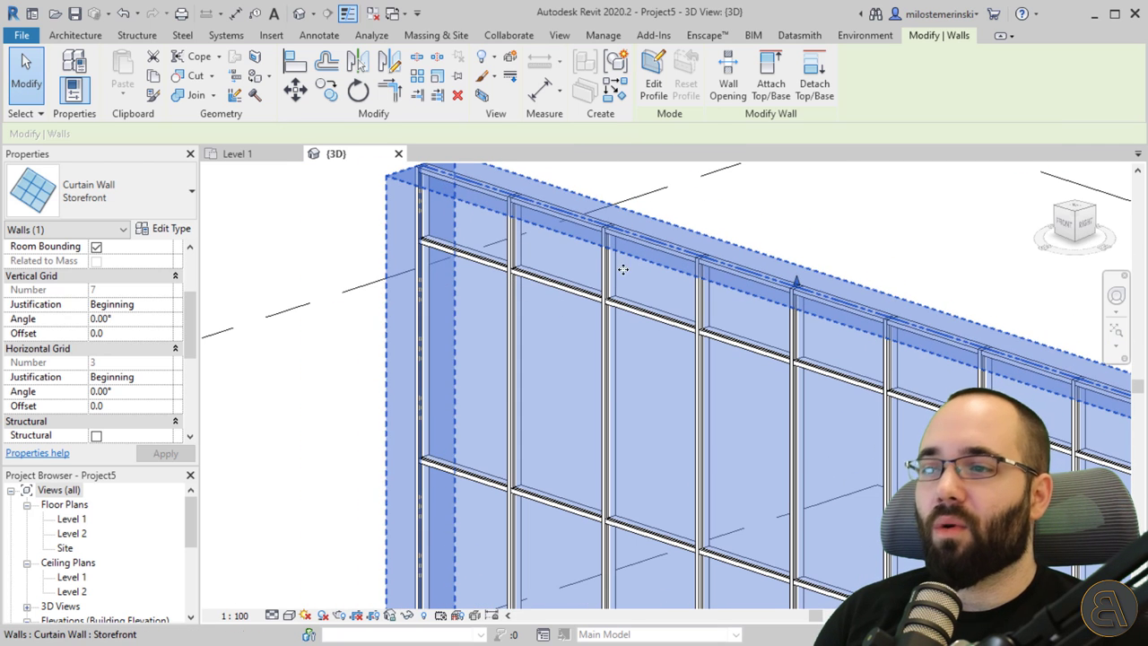
scroll(590, 235, "down", 5)
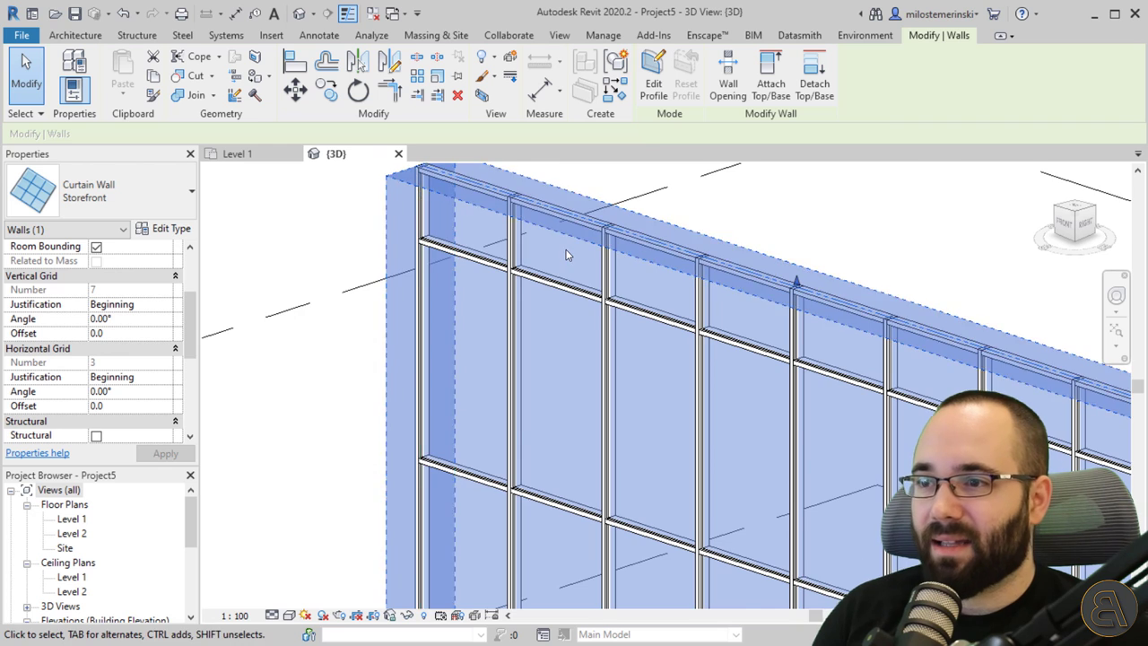
middle_click_drag(466, 359, 386, 384, "shift")
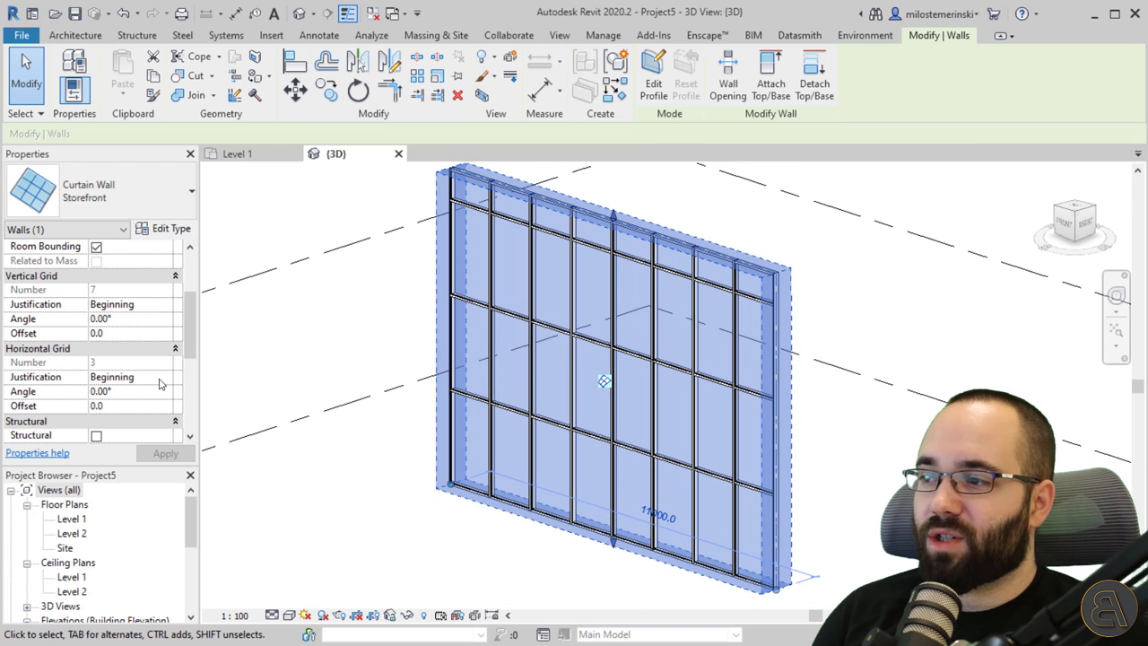
left_click(165, 379)
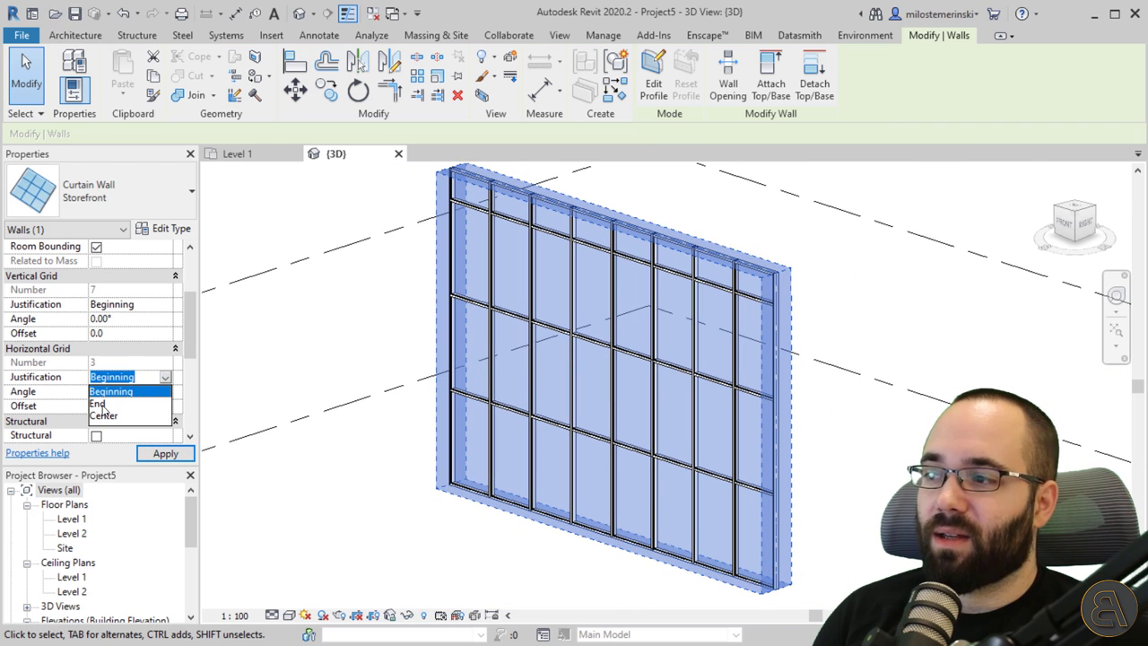
left_click(99, 404)
left_click(165, 453)
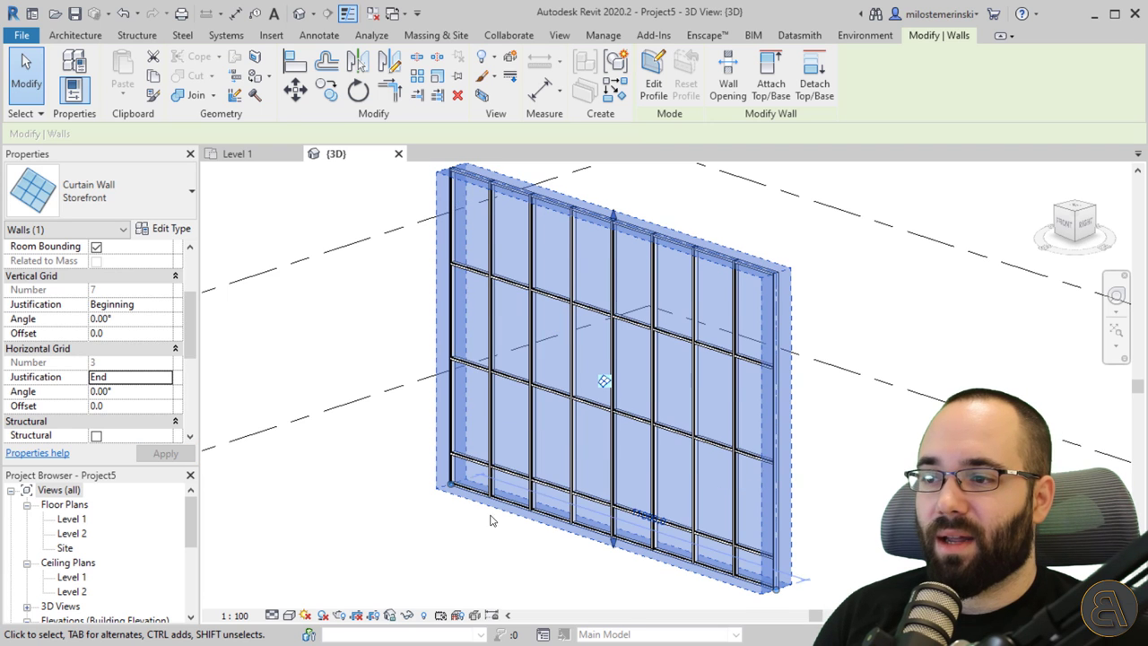
left_click(487, 543)
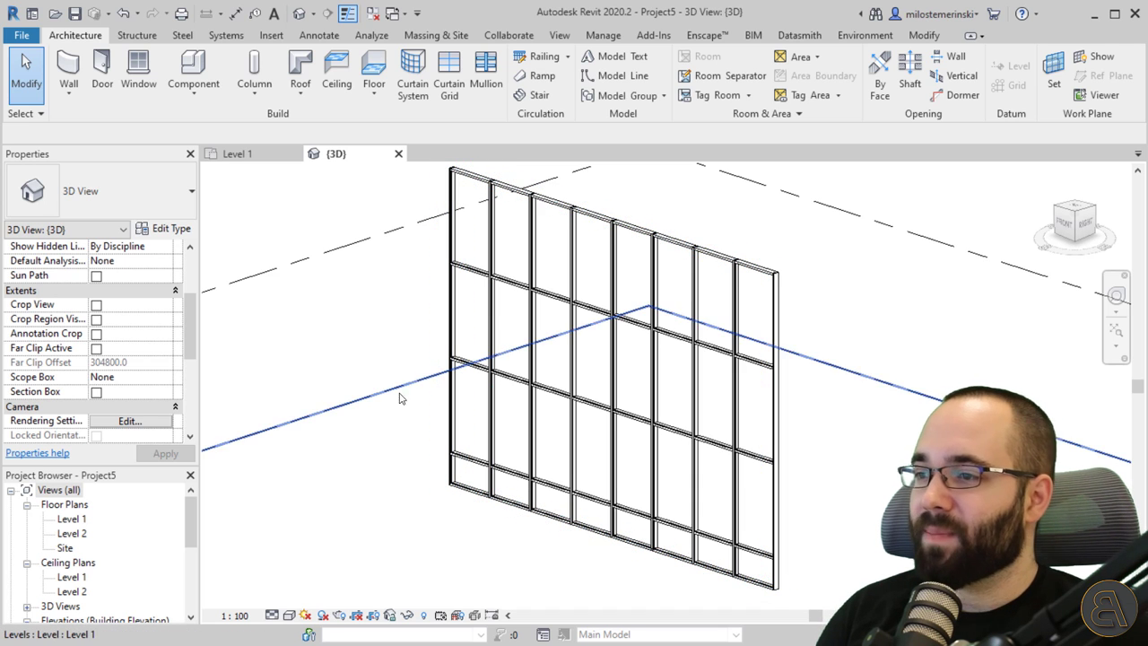
Step: Reselect the Storefront wall, try Center as its horizontal grid justification, and return the justification to Beginning
left_click(444, 334)
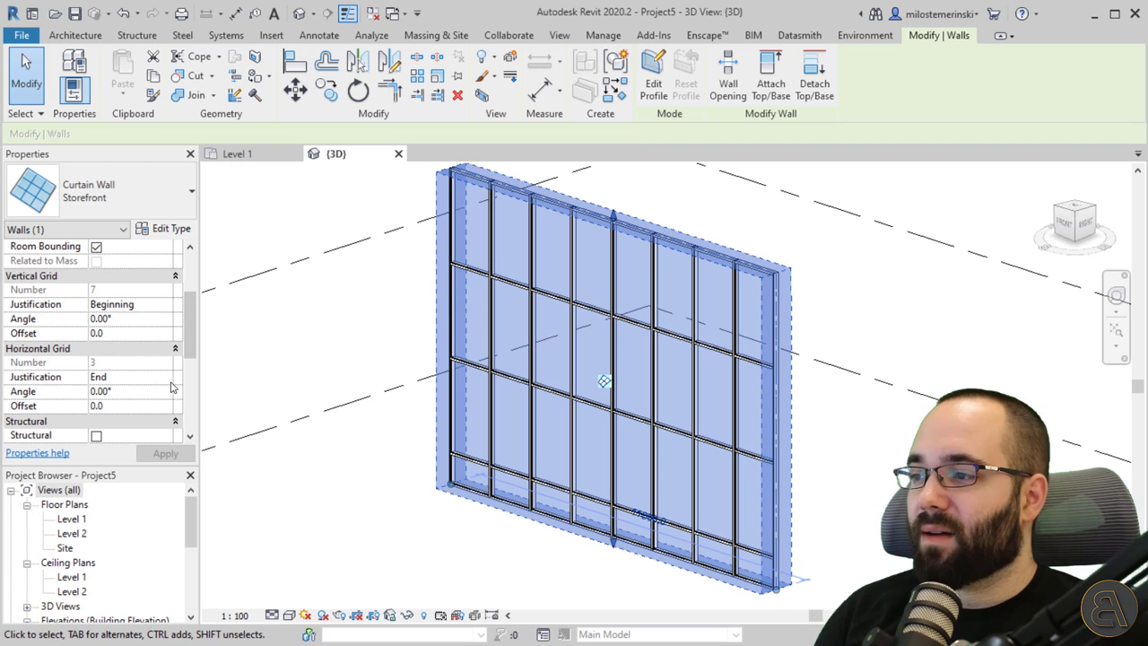
left_click(167, 381)
left_click(119, 416)
left_click(165, 453)
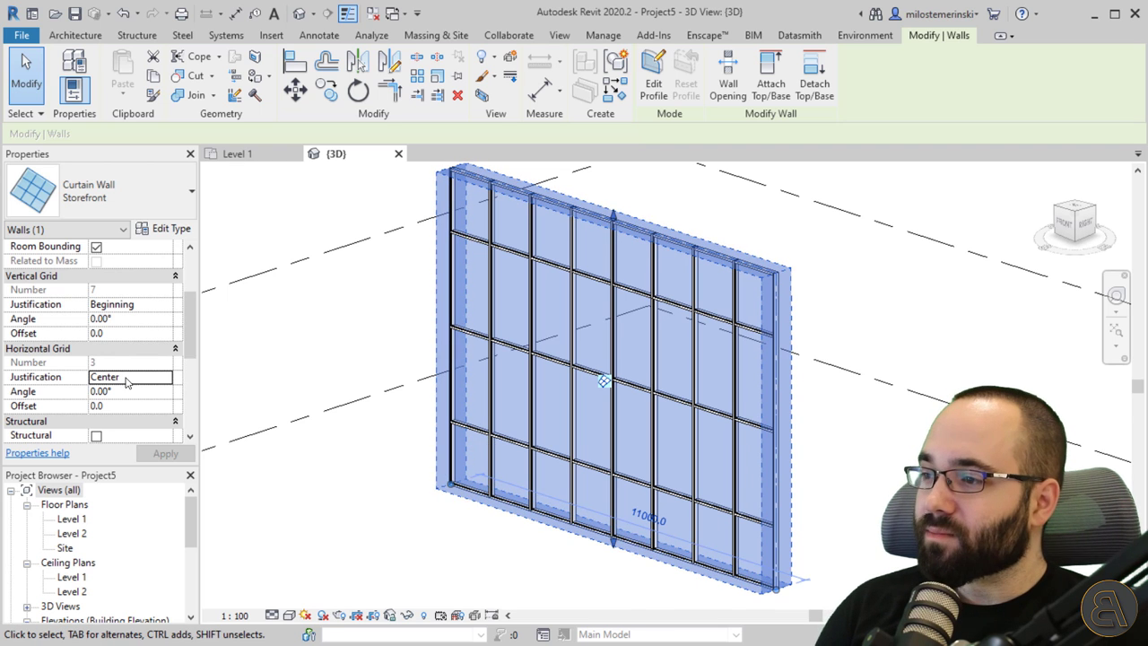
left_click(166, 377)
left_click(122, 397)
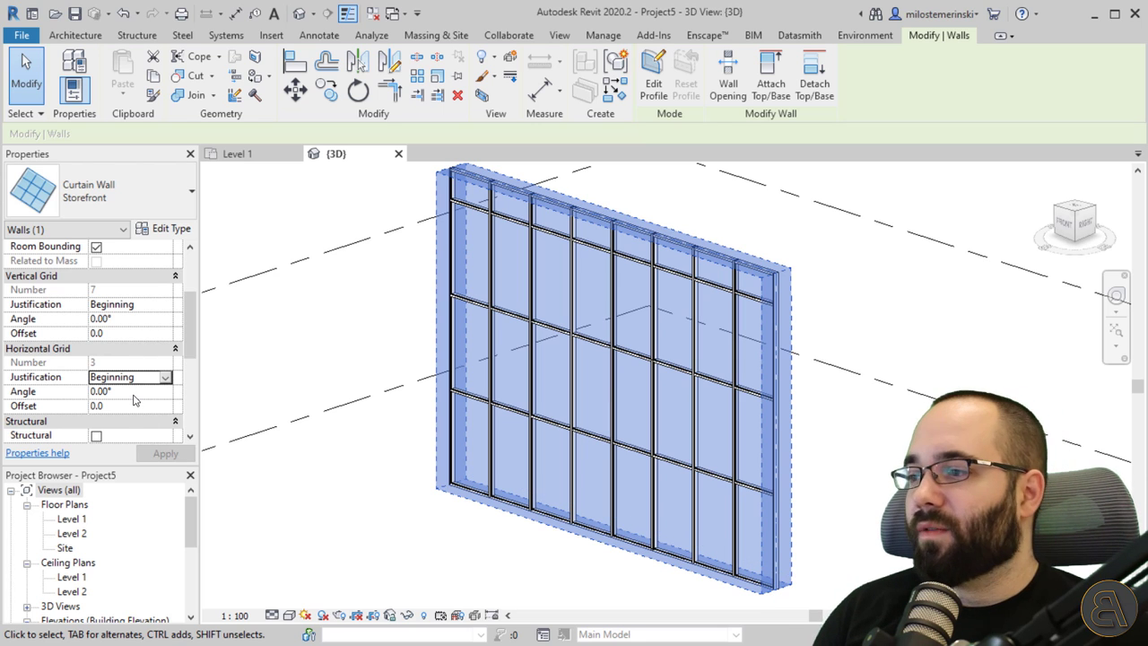
Step: Set the Storefront wall's horizontal grid angle to 15 degrees
left_click(133, 395)
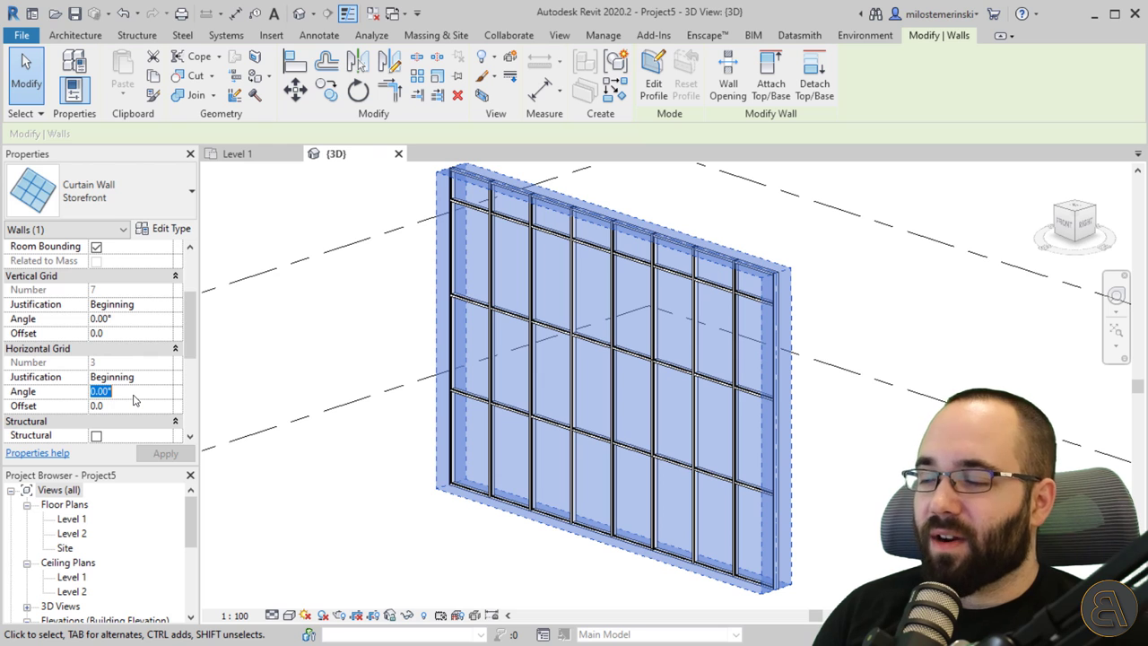
type("15")
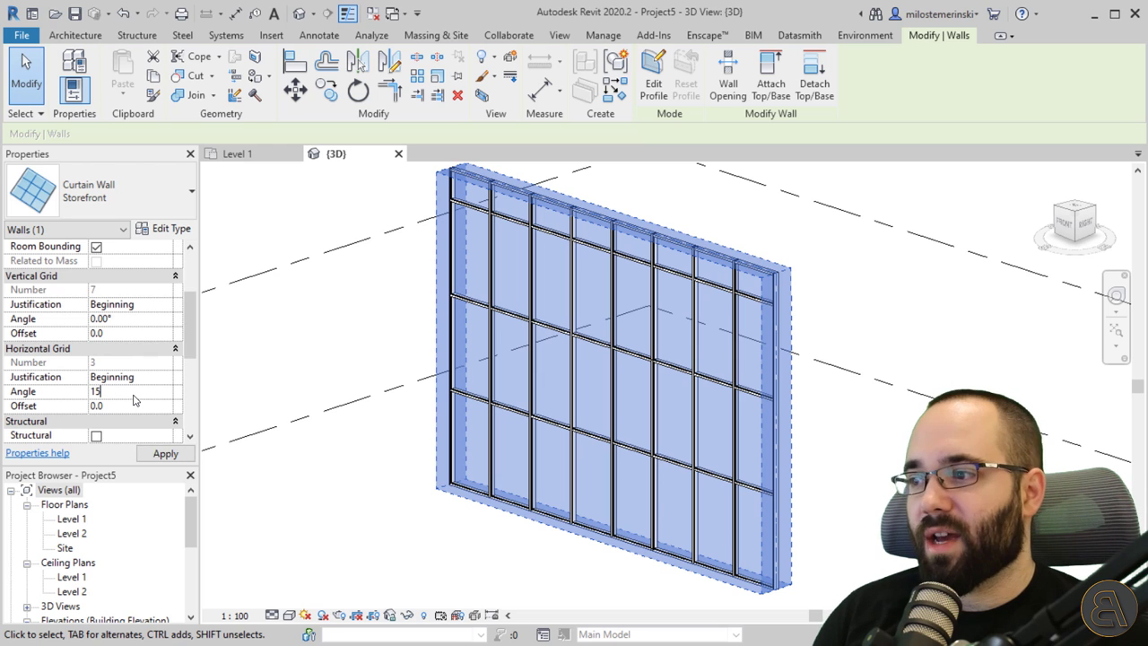
left_click(157, 455)
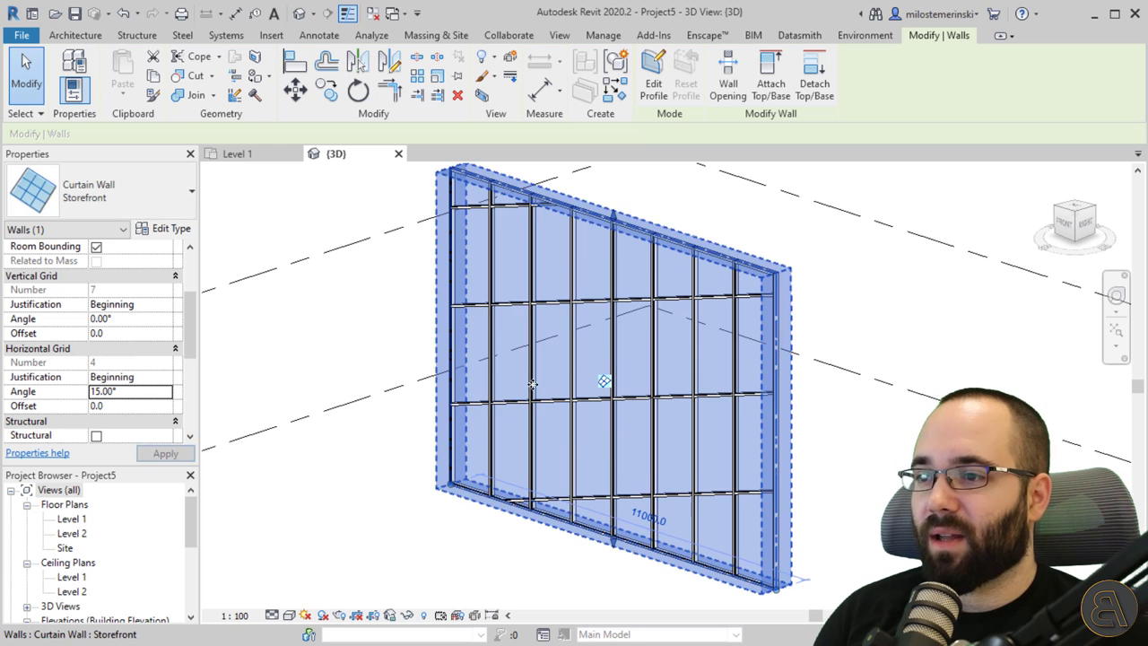
middle_click_drag(517, 530, 296, 503, "shift")
Step: Reset the Storefront wall's horizontal grid angle to 0 degrees
double_click(151, 396)
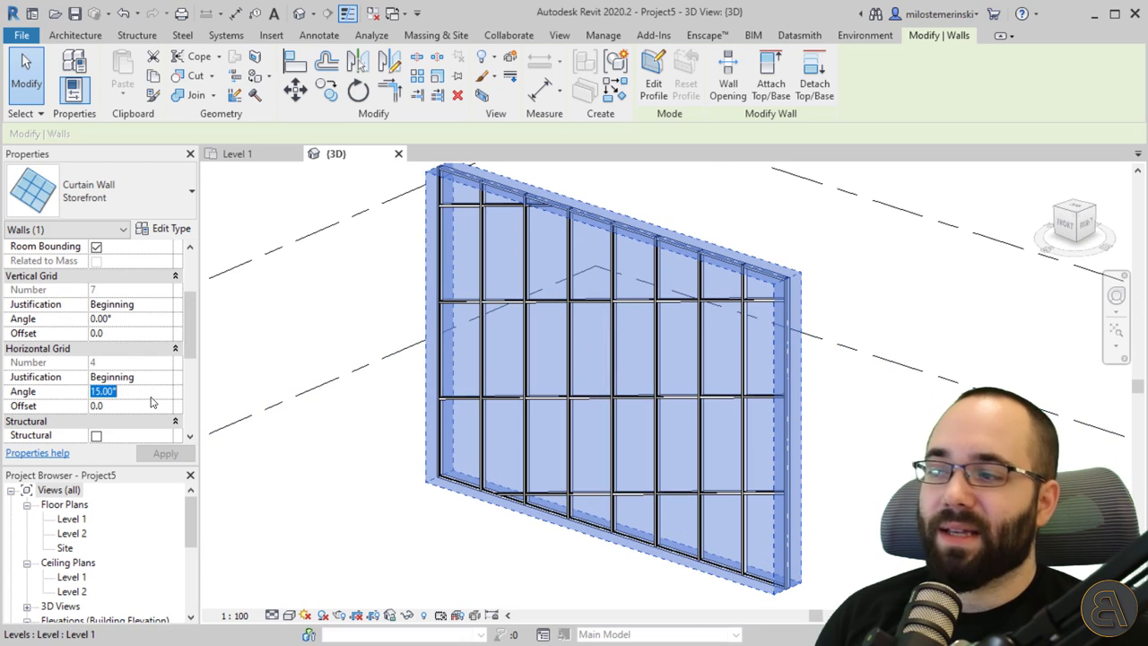
type("0")
key("Return")
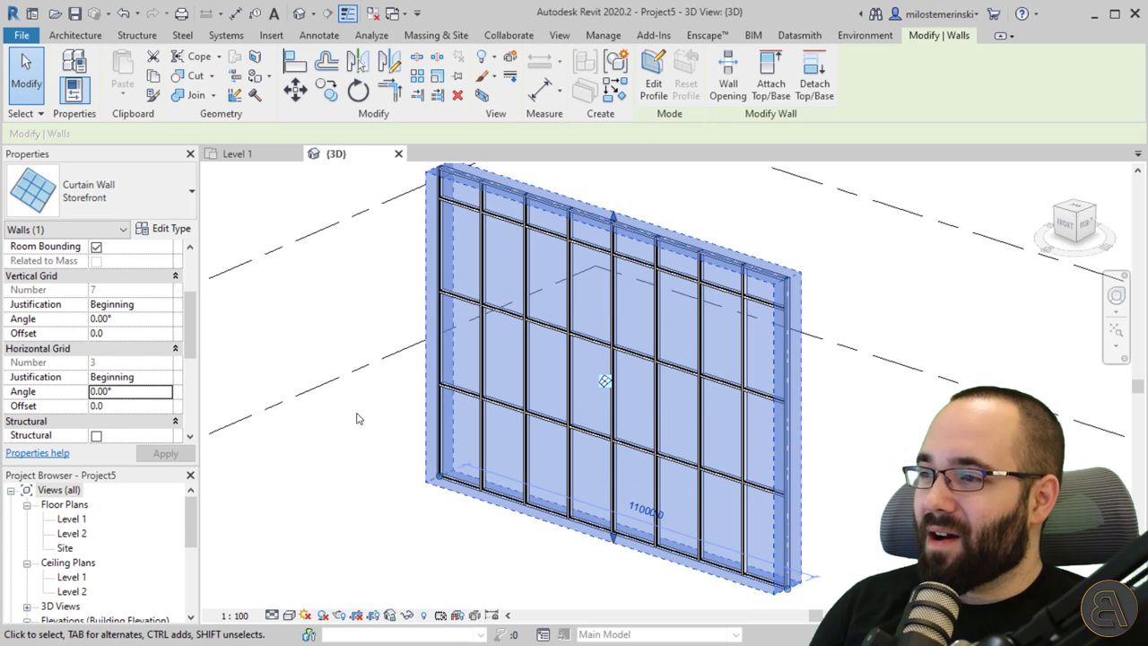
Step: Change the Storefront type's curtain panel to System Panel : Solid and apply it to the wall
middle_click_drag(367, 349, 254, 288, "shift")
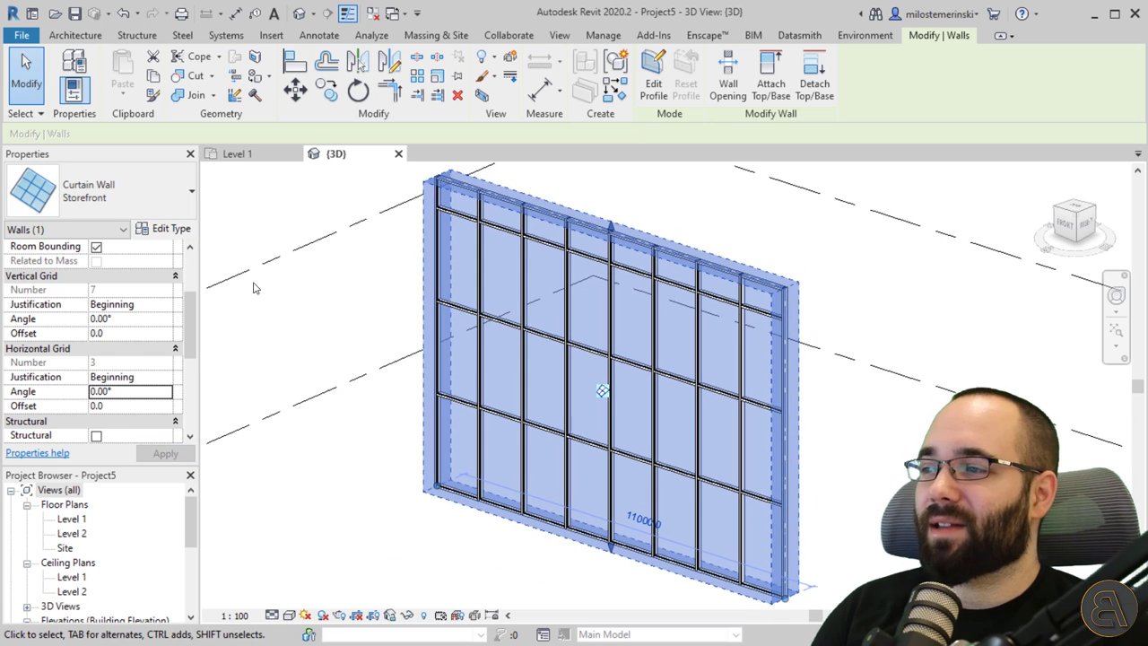
left_click(170, 228)
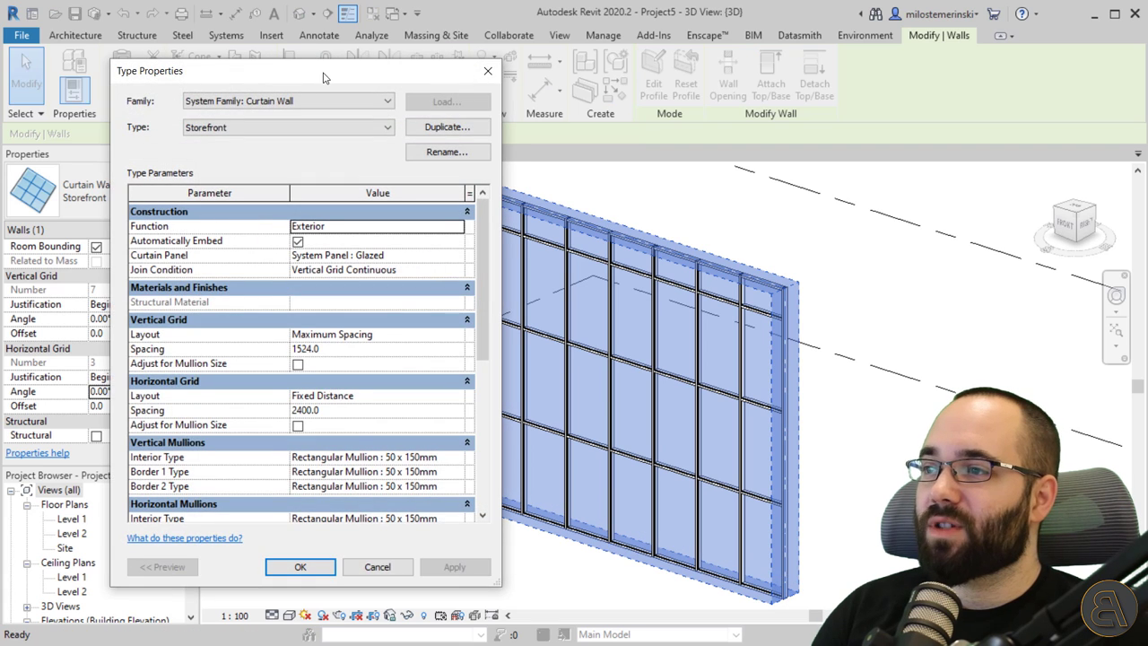
left_click_drag(324, 78, 250, 81)
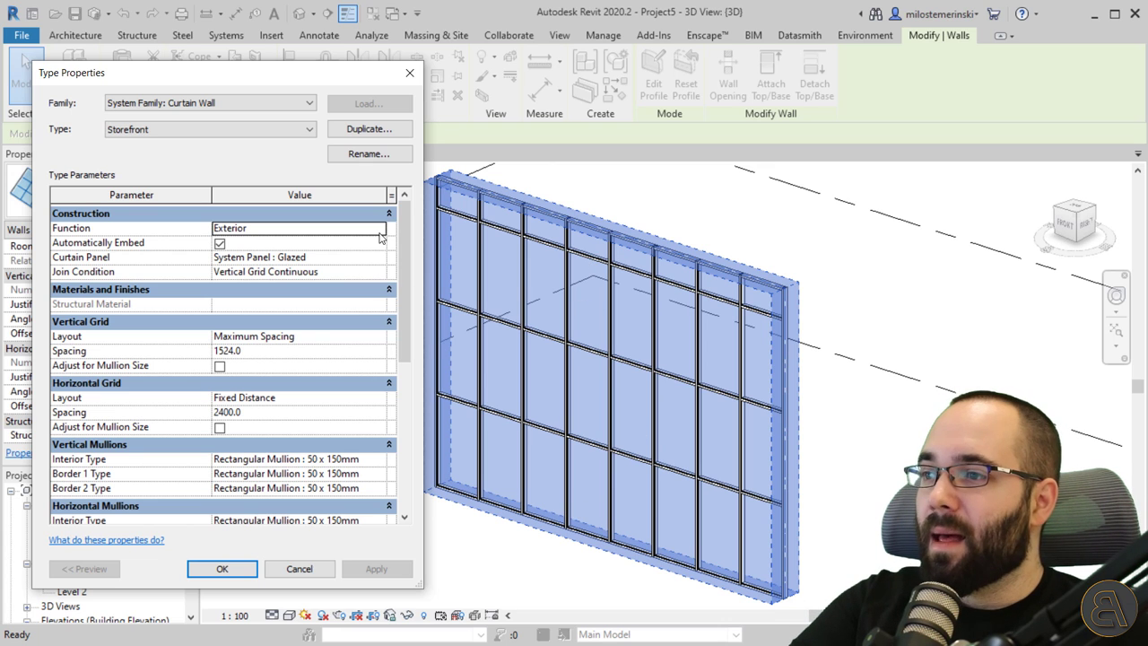
left_click(378, 259)
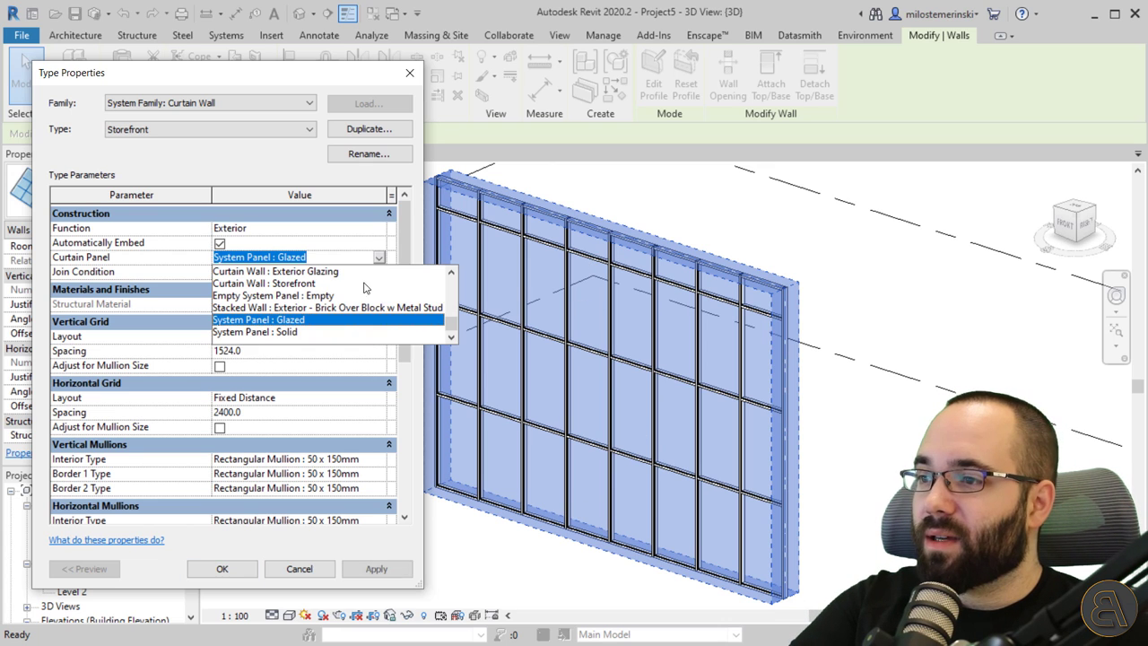
left_click(285, 332)
left_click(377, 569)
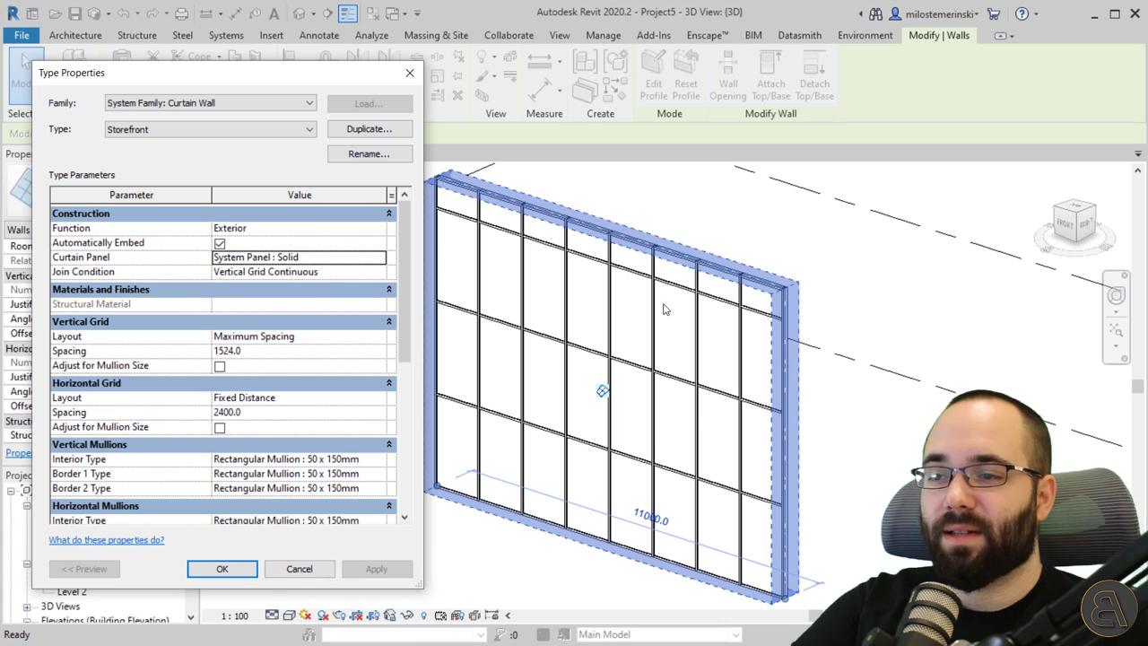
left_click(222, 569)
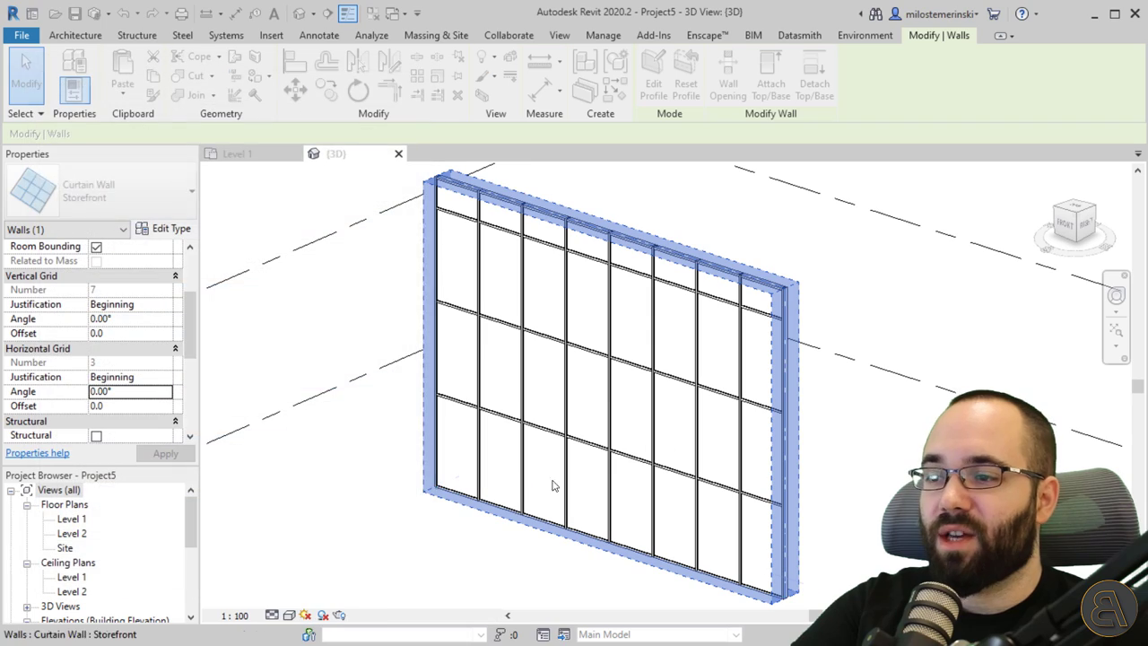
Step: Switch the 3D view to a coloured visual style that shows the solid panels in even grey, trying Shaded and Realistic on the way
middle_click_drag(647, 544, 691, 507, "shift")
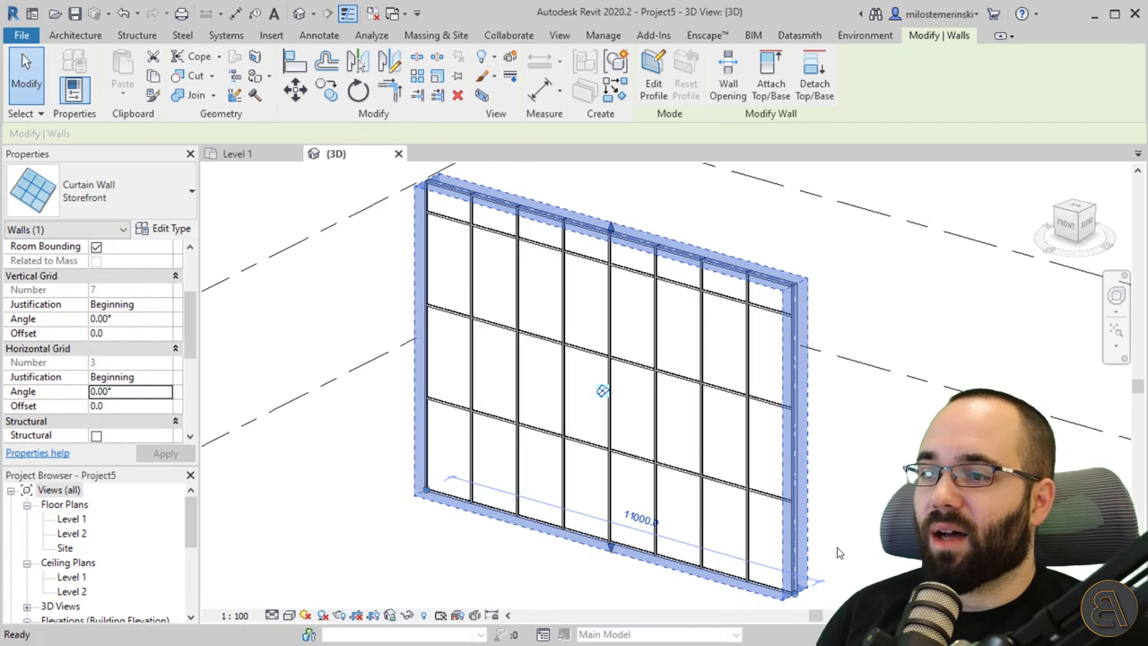
left_click(290, 615)
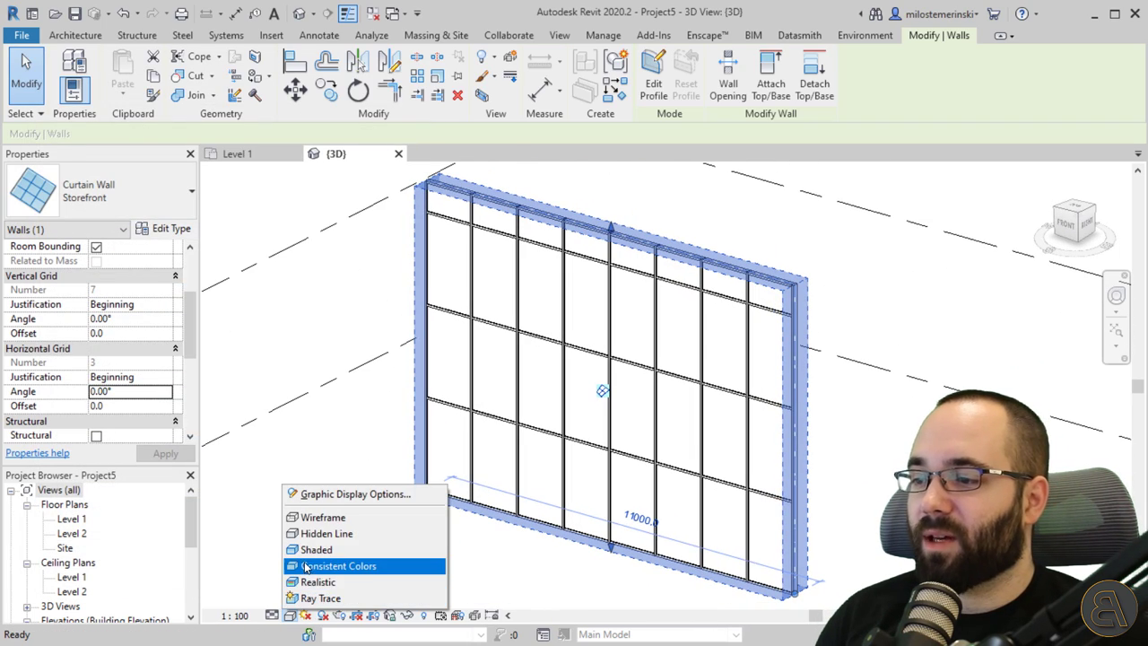
left_click(307, 549)
left_click(290, 615)
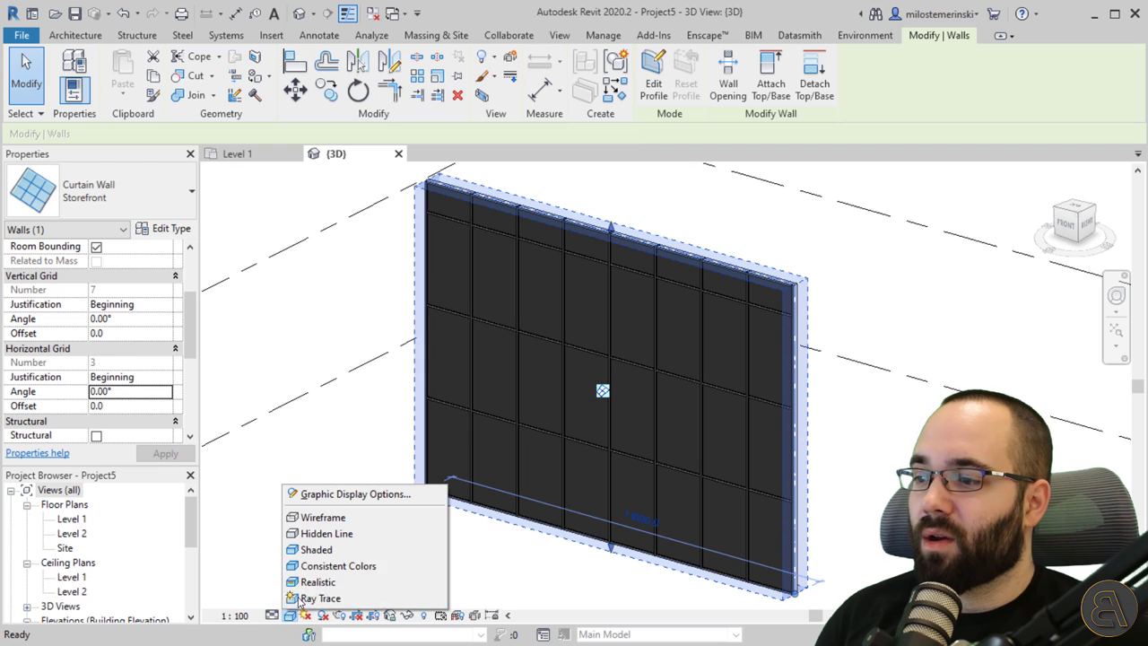
left_click(309, 582)
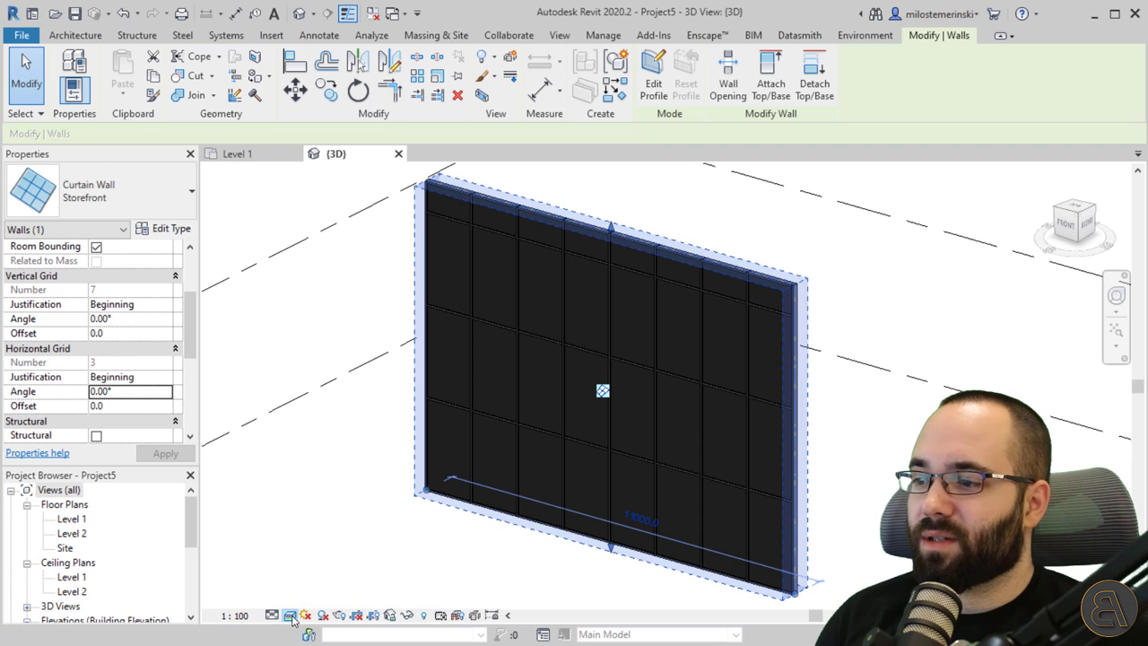
left_click(291, 615)
left_click(305, 582)
middle_click_drag(499, 565, 456, 559, "shift")
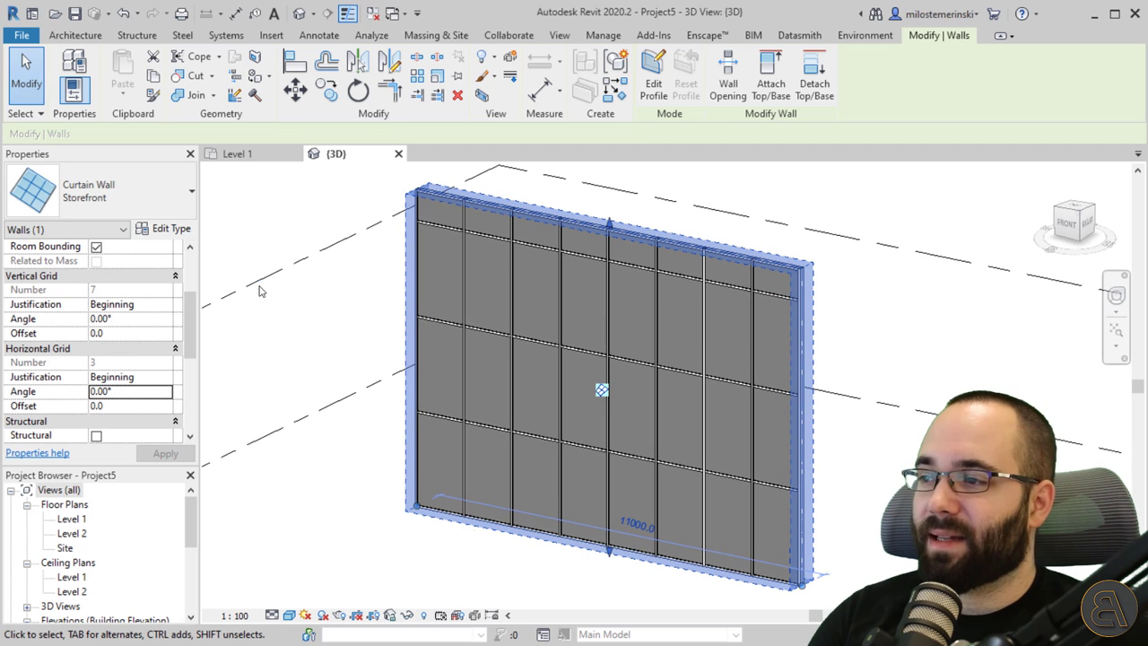
Step: Set the Storefront type's curtain panel to System Panel : Glazed and apply it to the wall
left_click(170, 228)
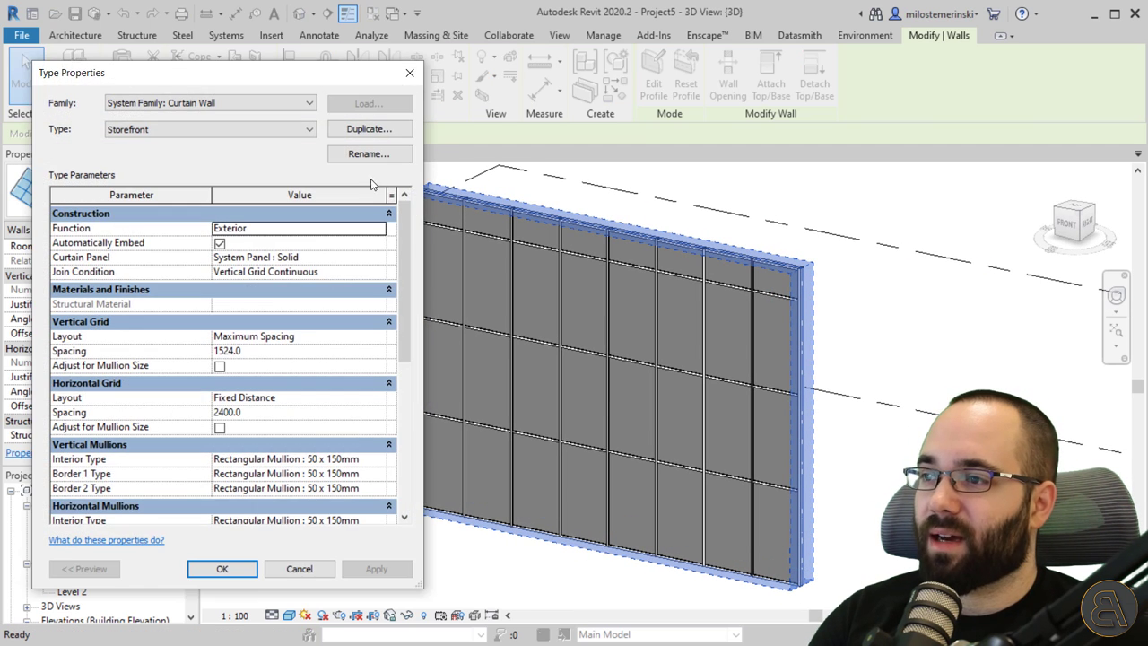
left_click(383, 234)
left_click(380, 235)
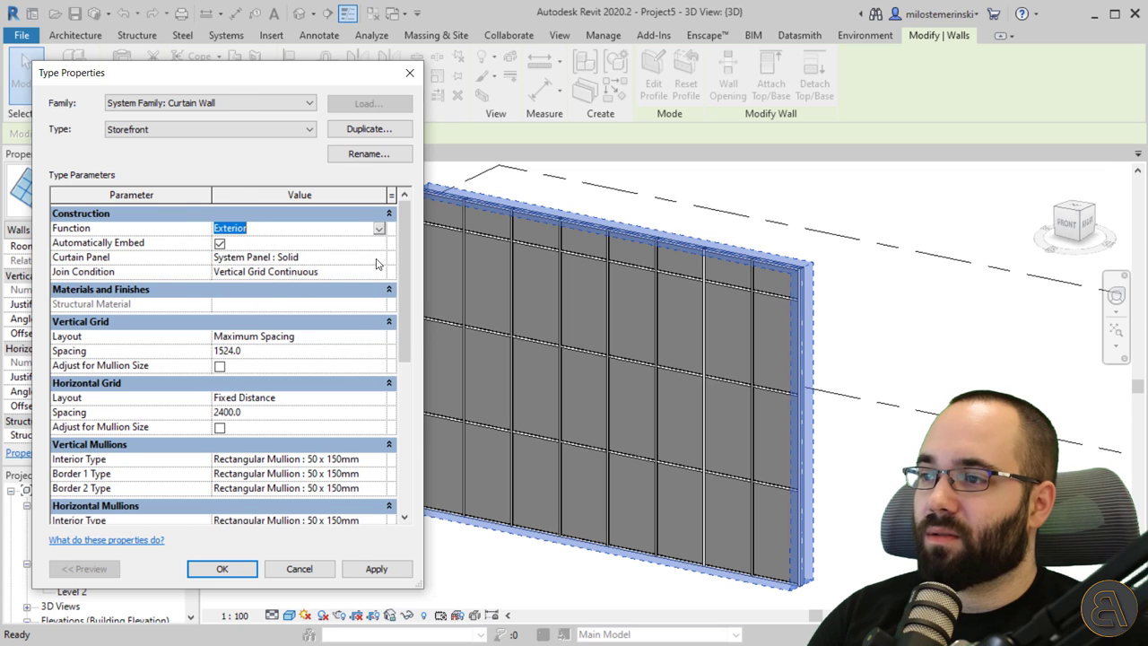
left_click(380, 260)
left_click(281, 320)
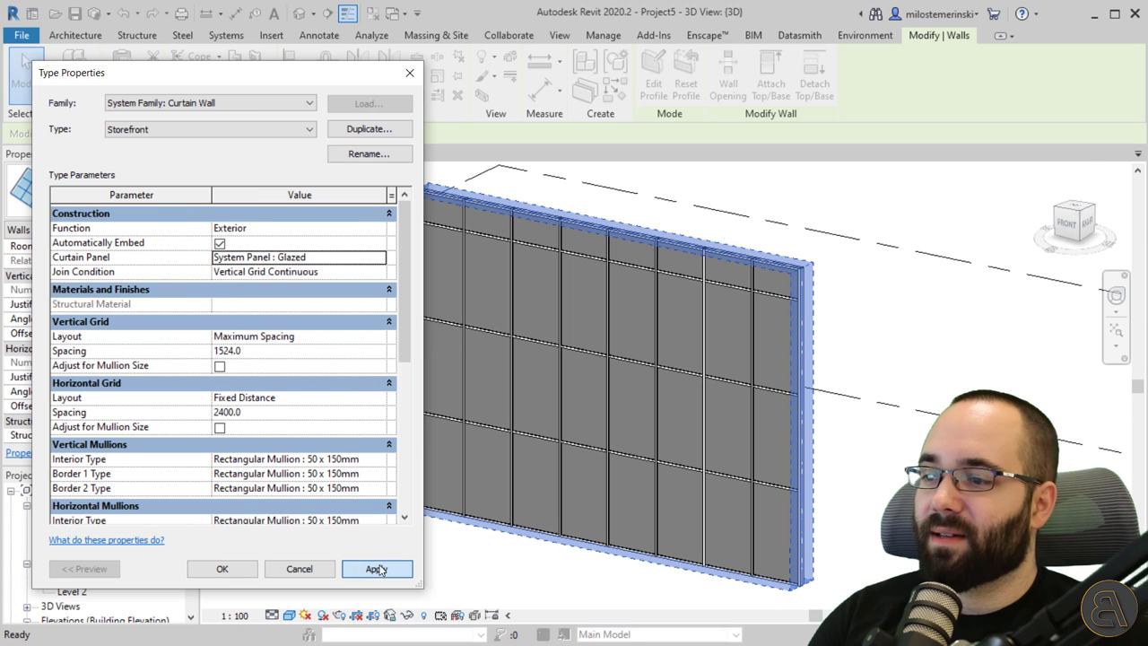
left_click(377, 569)
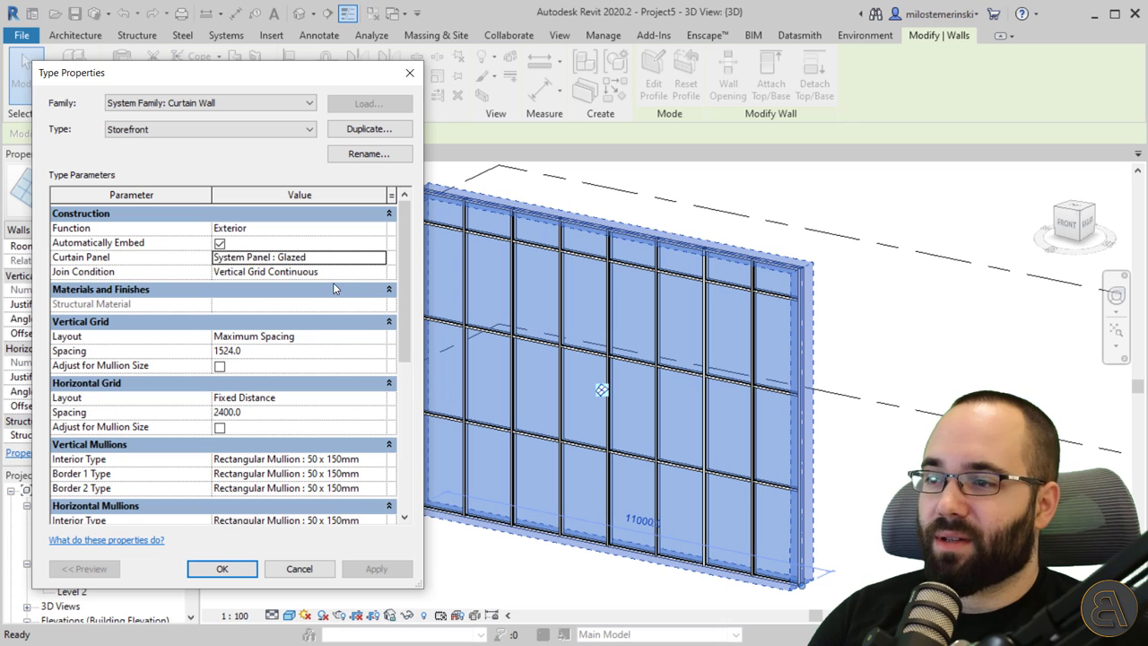
Step: Change the Storefront type's curtain panel to None, apply it and check the wall in 3D
left_click(376, 258)
left_click(378, 258)
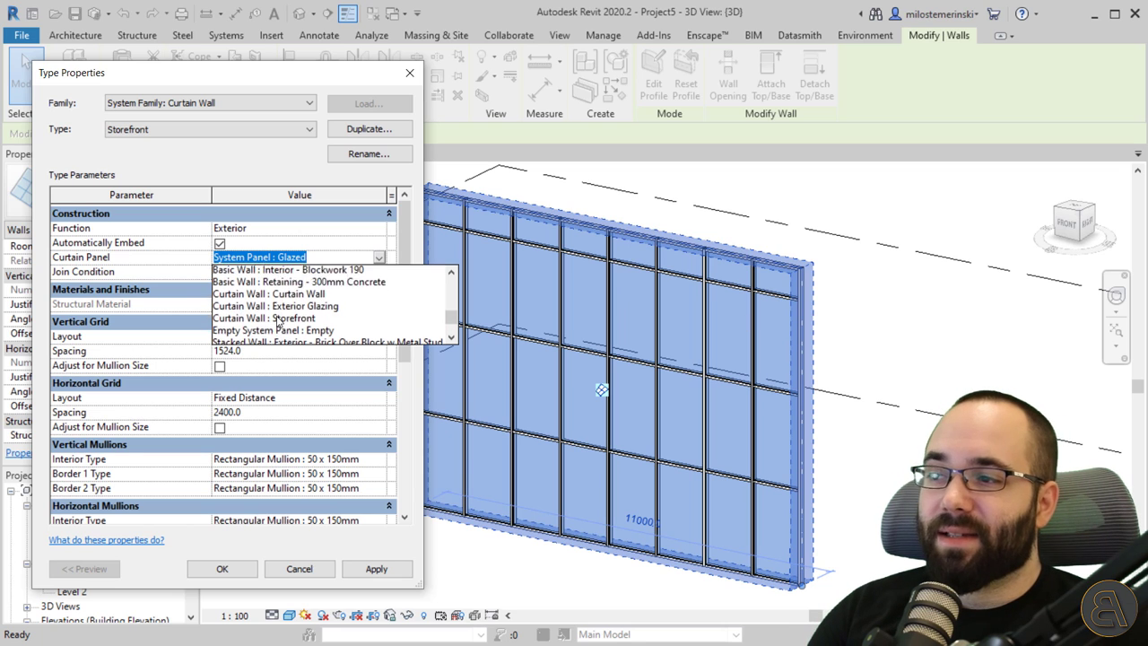
scroll(278, 315, "up", 5)
left_click(246, 272)
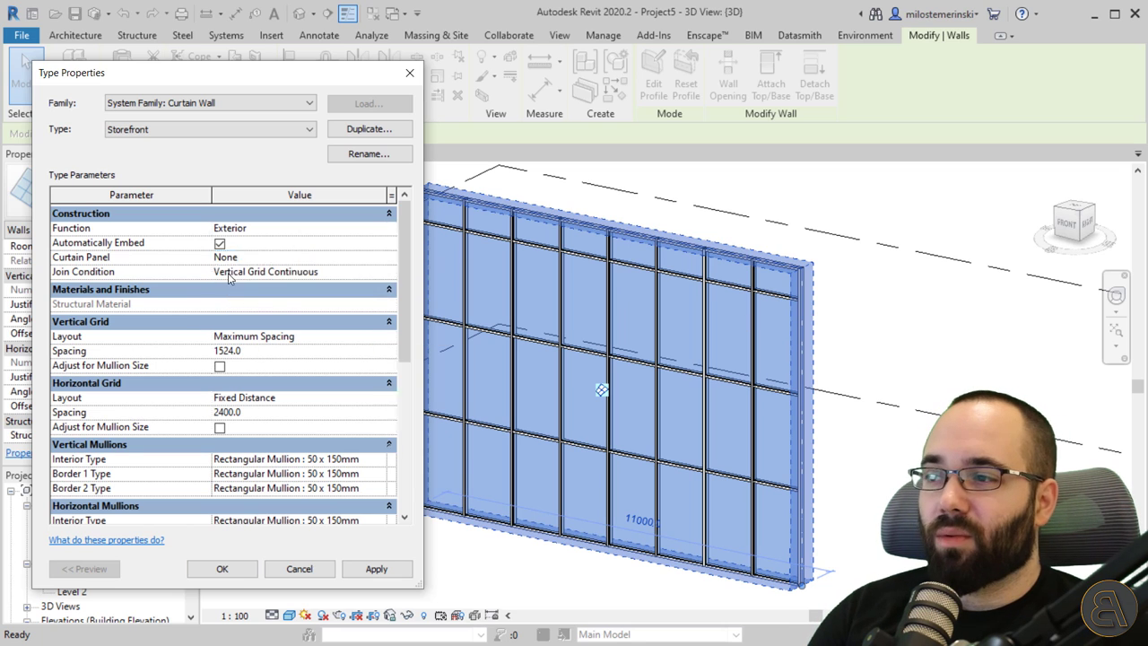
left_click(375, 567)
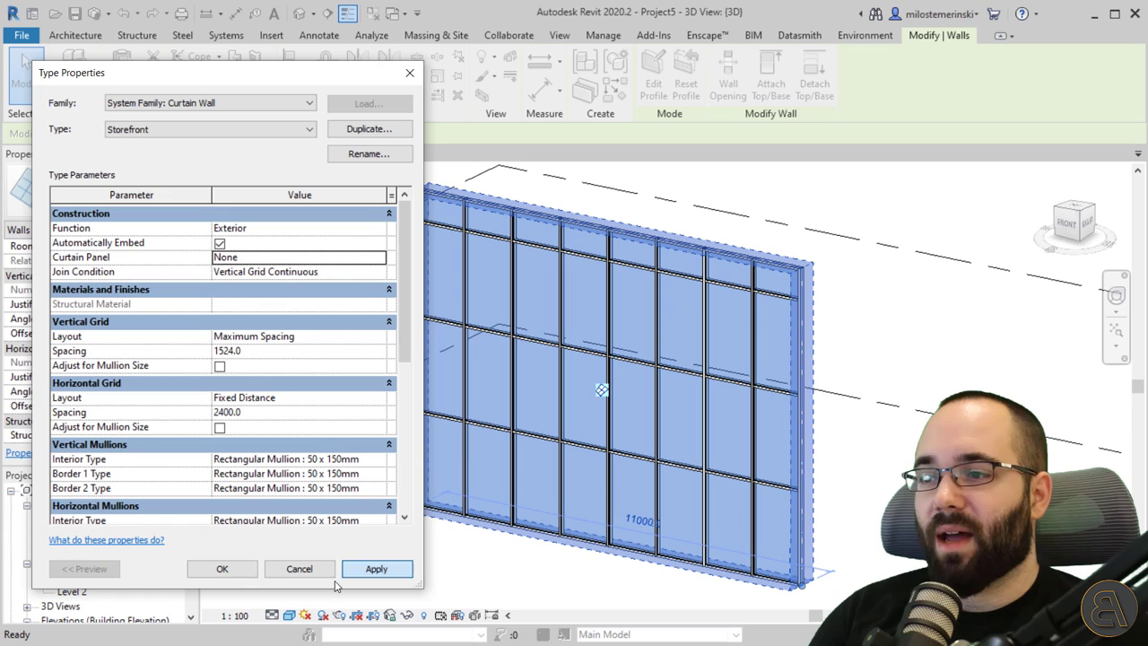
left_click(226, 569)
left_click(449, 568)
middle_click_drag(562, 571, 506, 526, "shift")
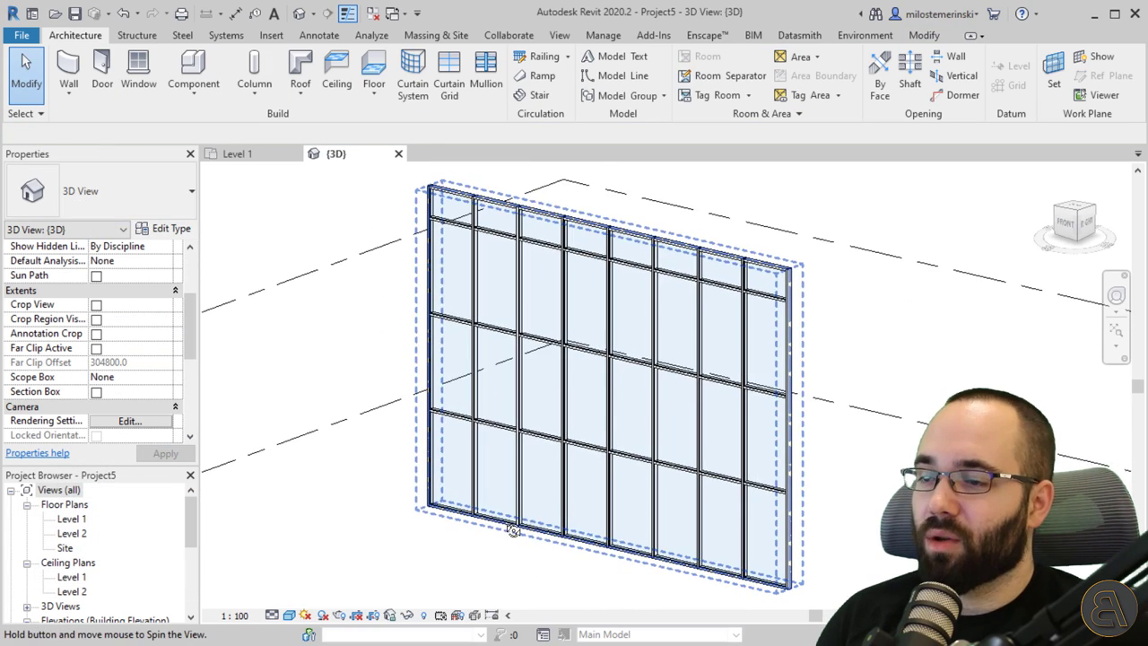
Step: Change the Storefront type's curtain panel to Empty System Panel : Empty, apply it and check the wall in 3D
left_click(504, 525)
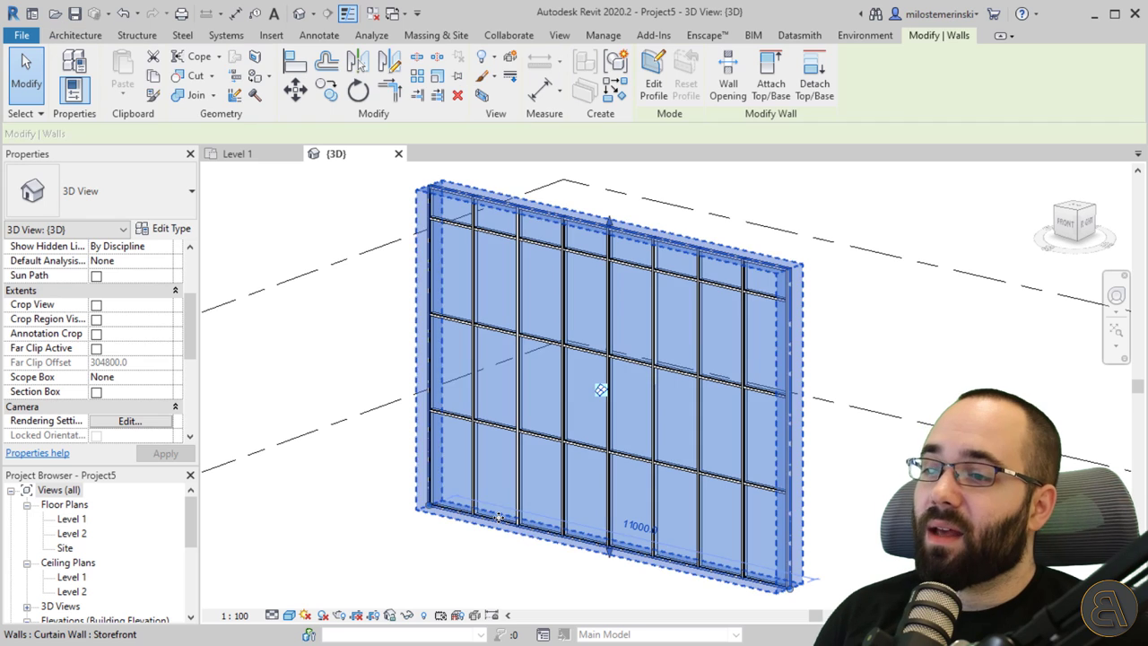
left_click(165, 229)
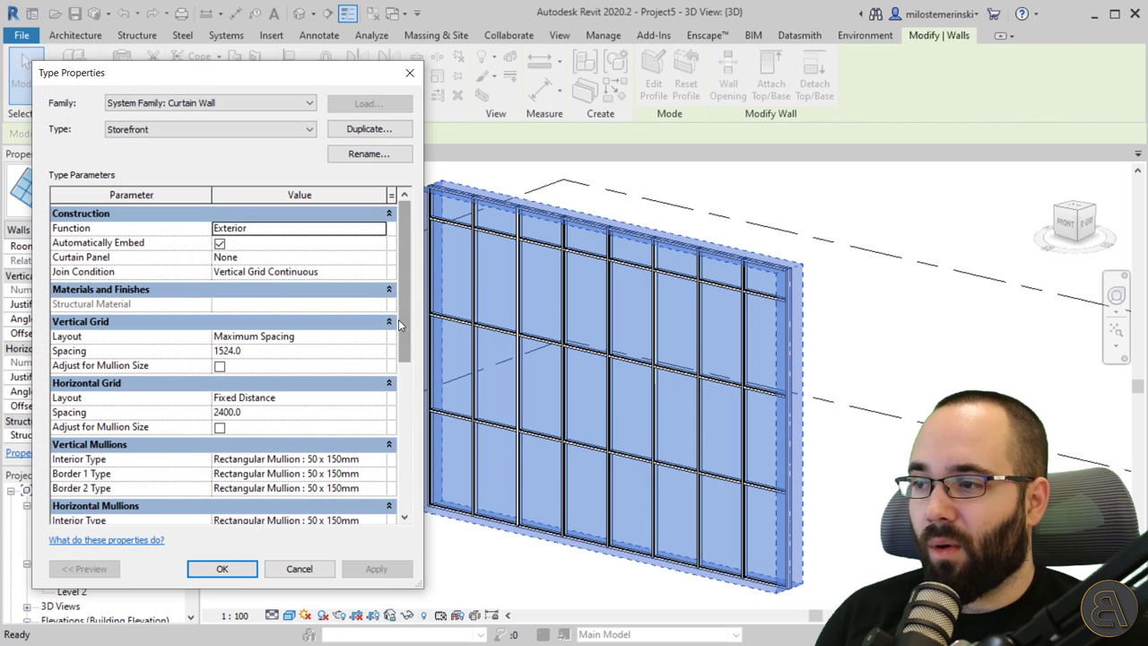
left_click(383, 230)
left_click(383, 230)
left_click(382, 260)
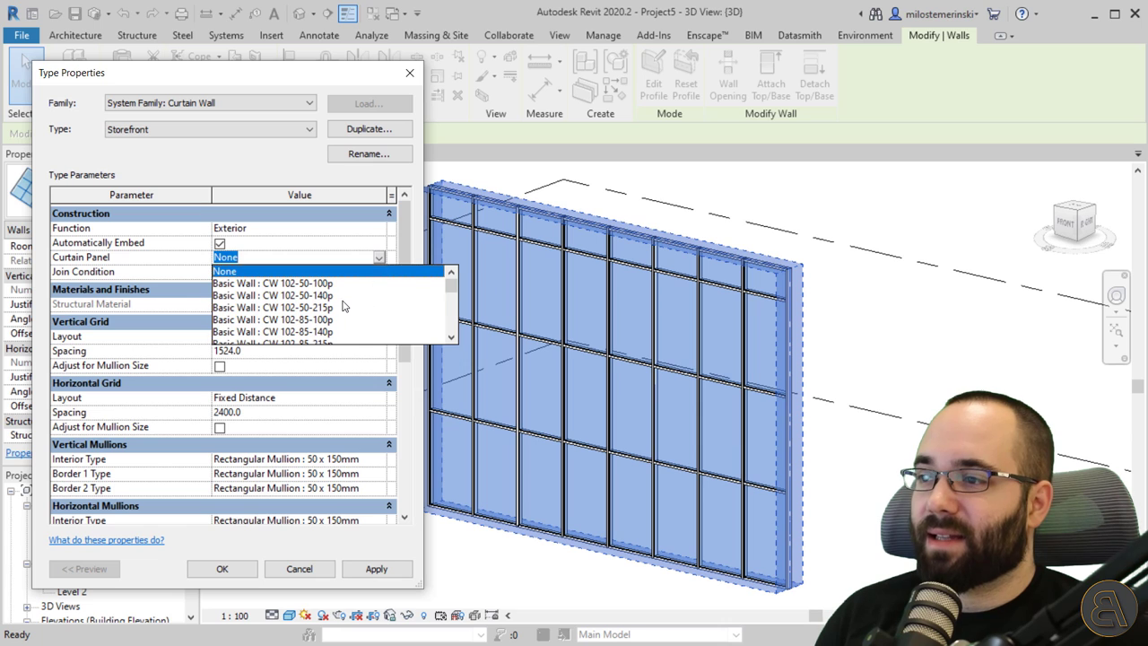
scroll(342, 307, "down", 6)
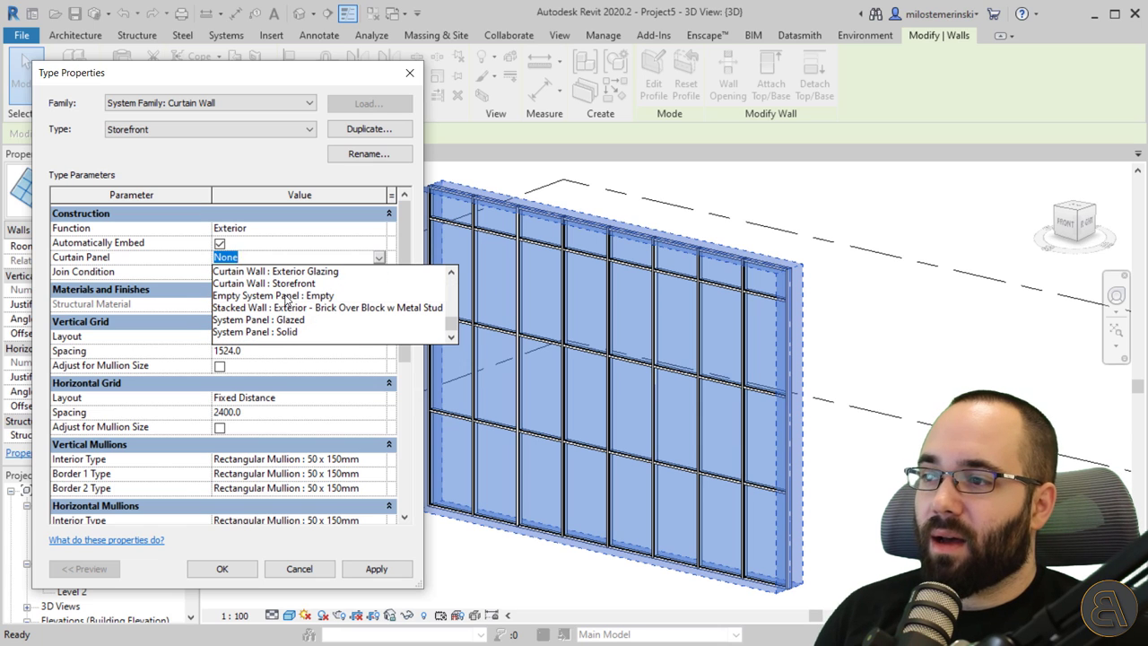
left_click(288, 296)
left_click(376, 569)
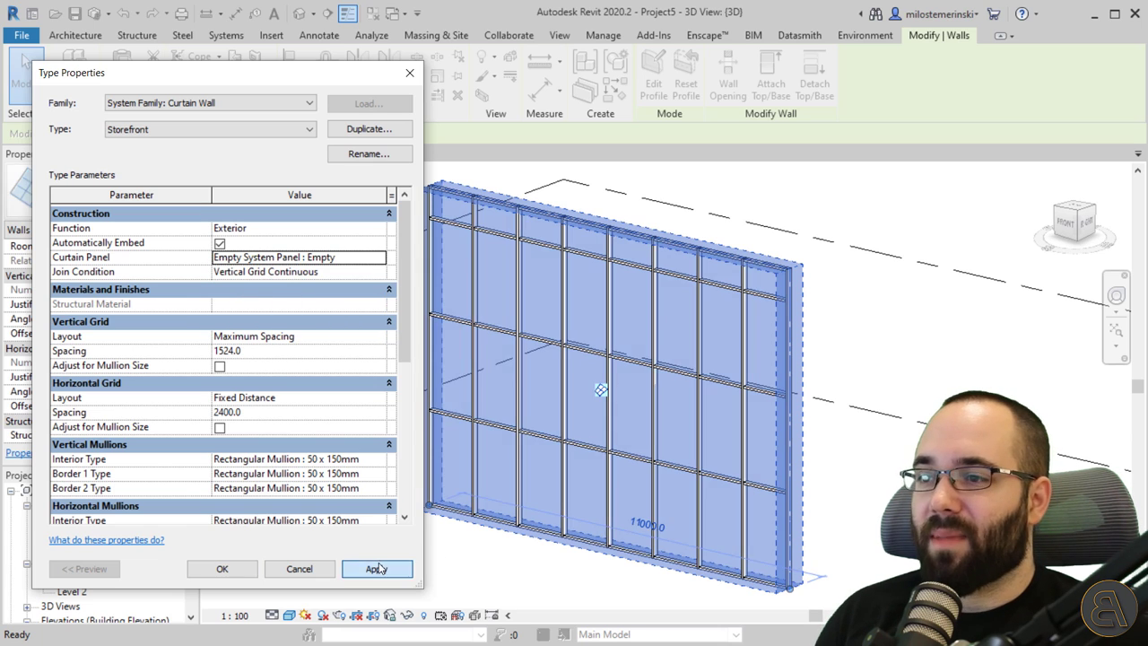
left_click(235, 569)
left_click(398, 562)
middle_click_drag(388, 560, 574, 516, "shift")
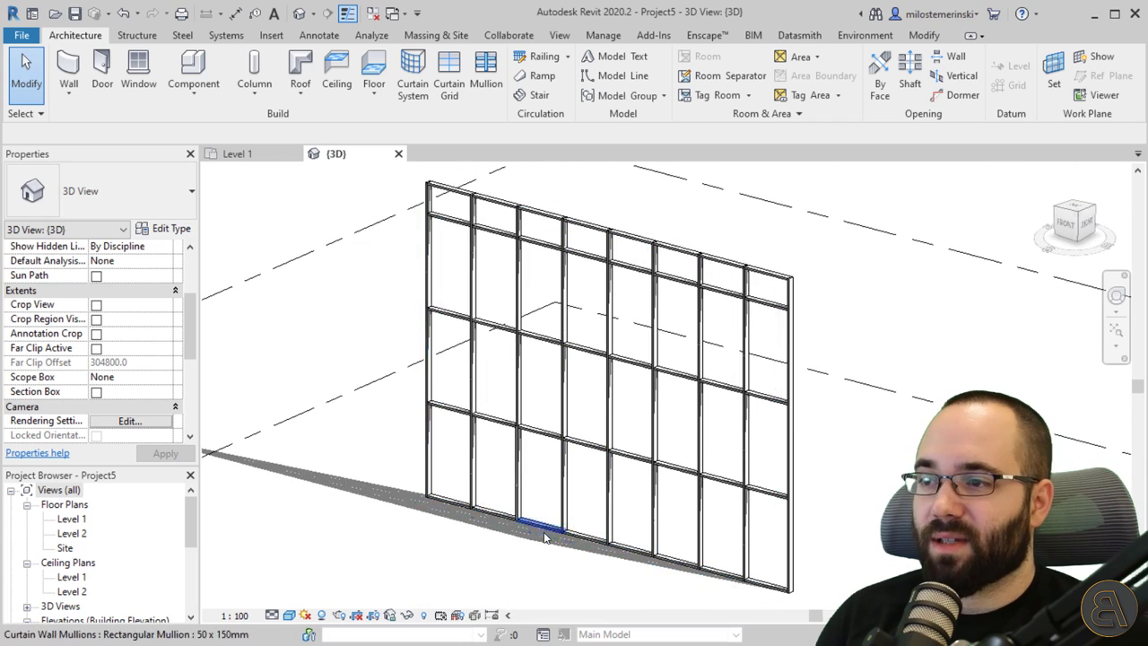
Step: Turn off shadows in the 3D view and leave nothing selected
left_click(322, 614)
left_click(431, 367)
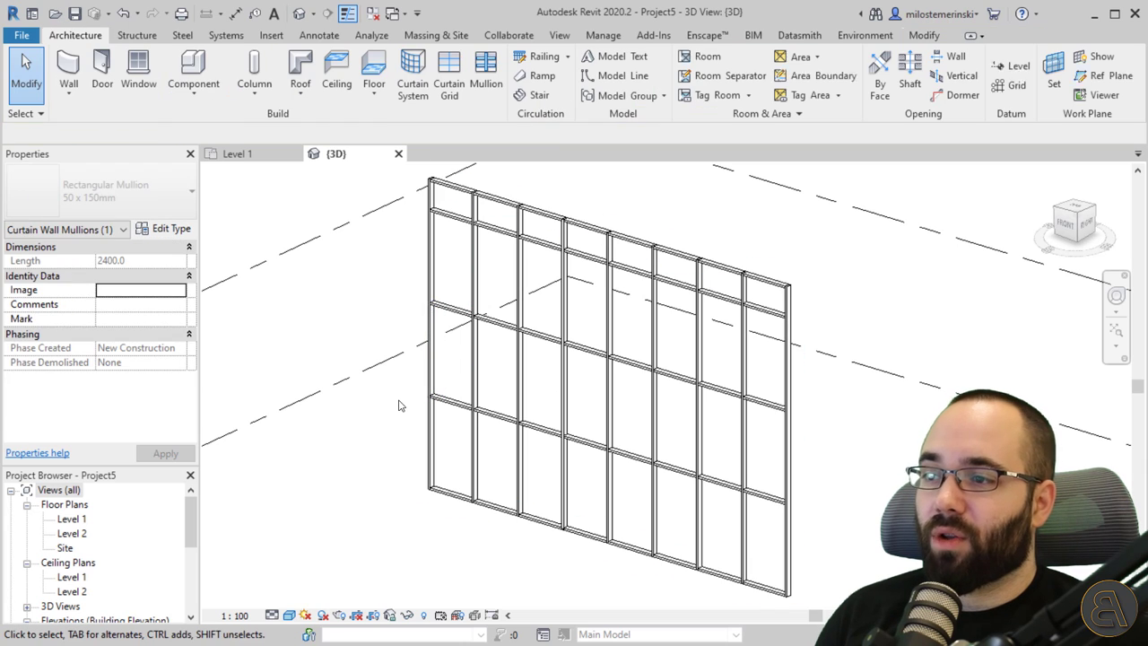
key("Escape")
Step: Change the Storefront type's curtain panel to Basic Wall : Exterior - Brick on Mtl. Stud and apply it to the wall
left_click(425, 405)
left_click(164, 228)
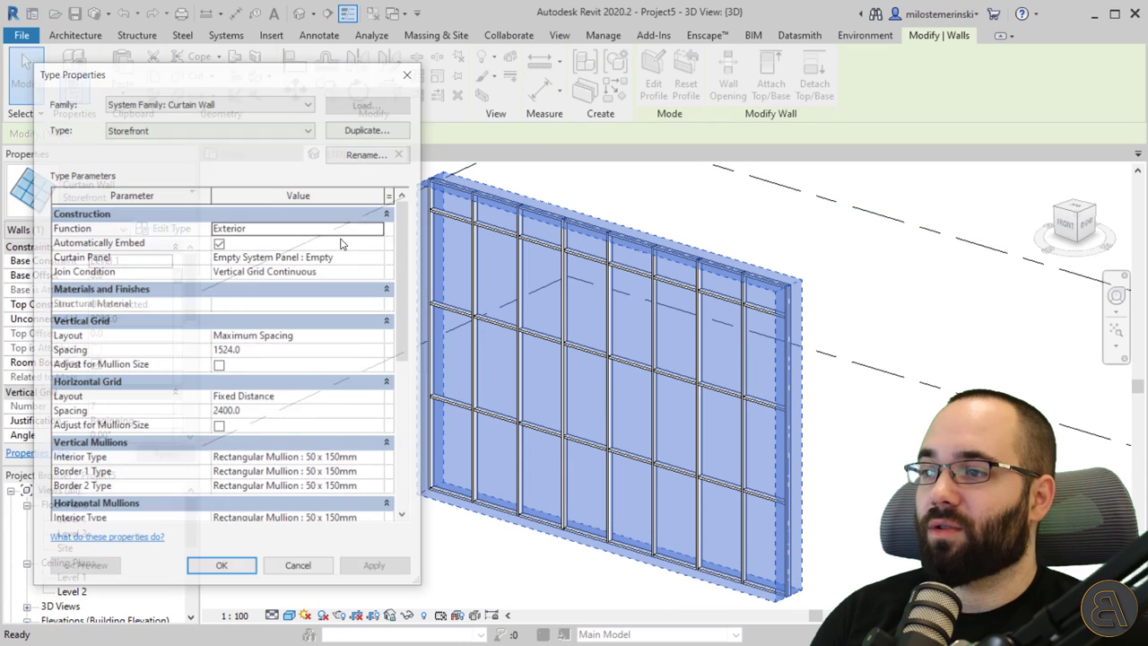
left_click(384, 260)
left_click(380, 258)
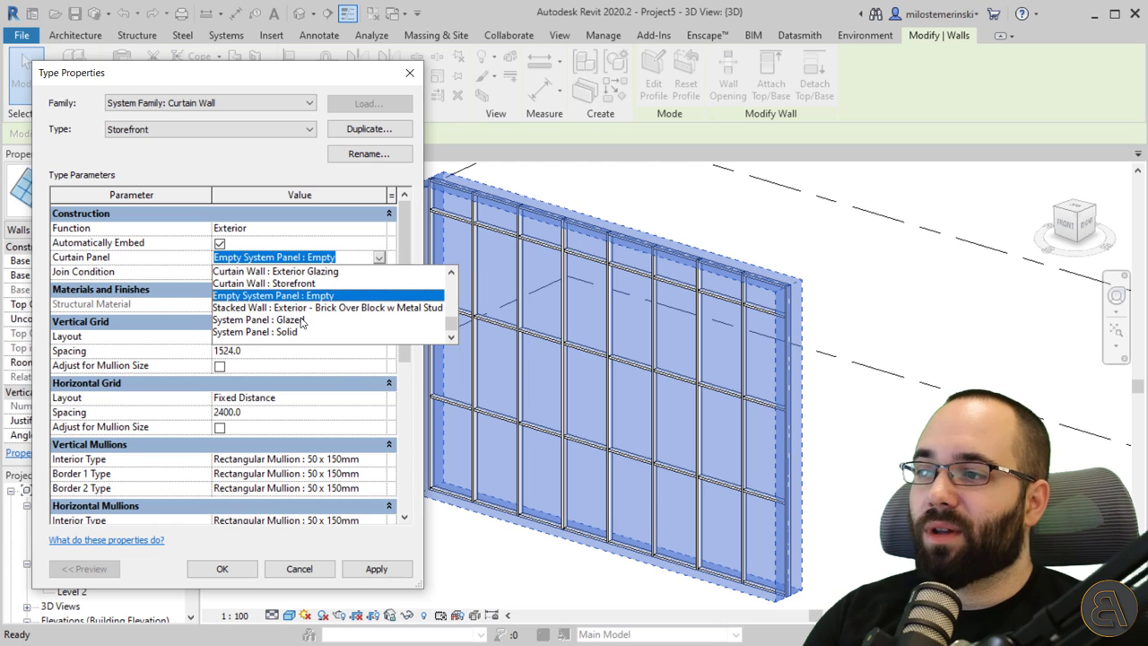
scroll(321, 312, "up", 5)
scroll(321, 312, "up", 2)
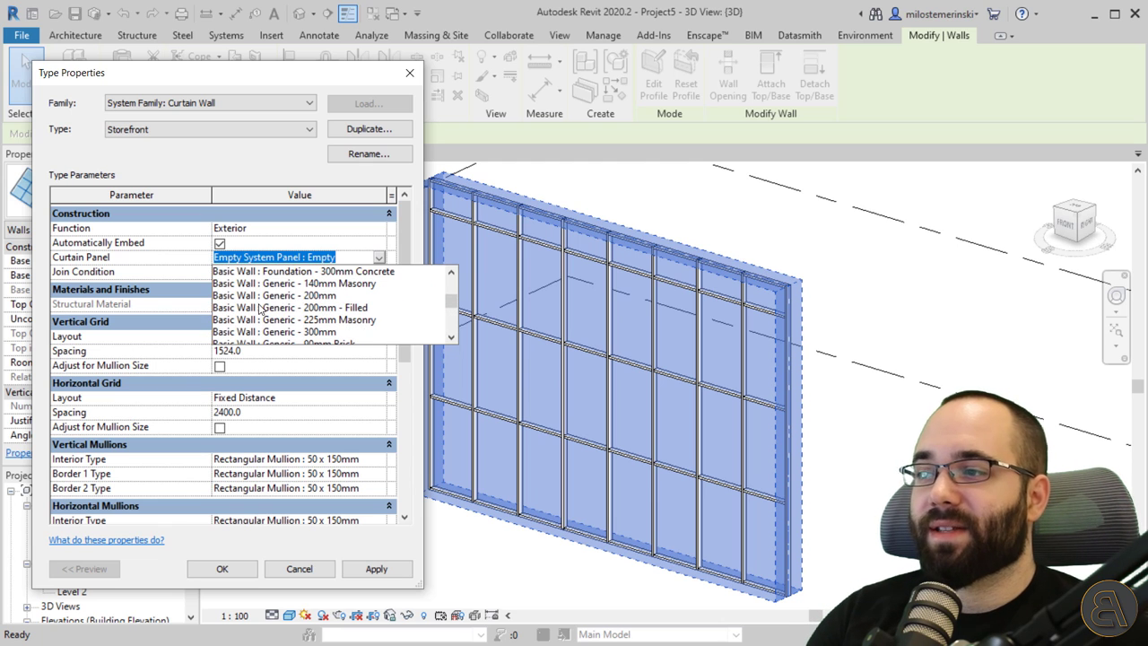
scroll(260, 310, "up", 2)
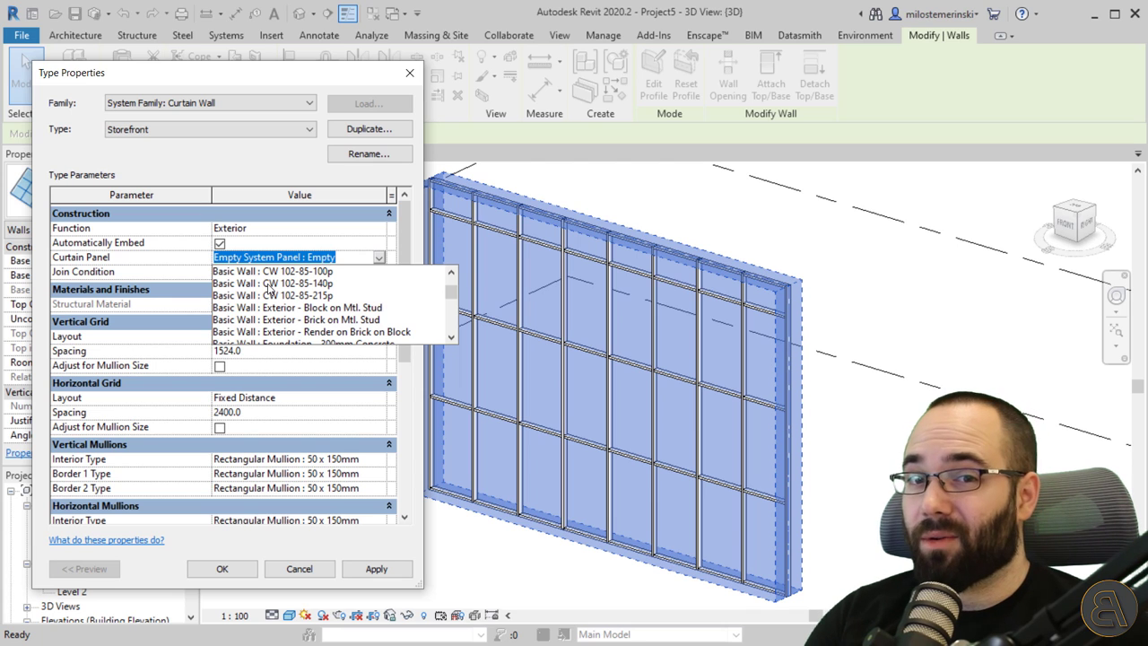
scroll(281, 291, "up", 1)
scroll(282, 300, "down", 3)
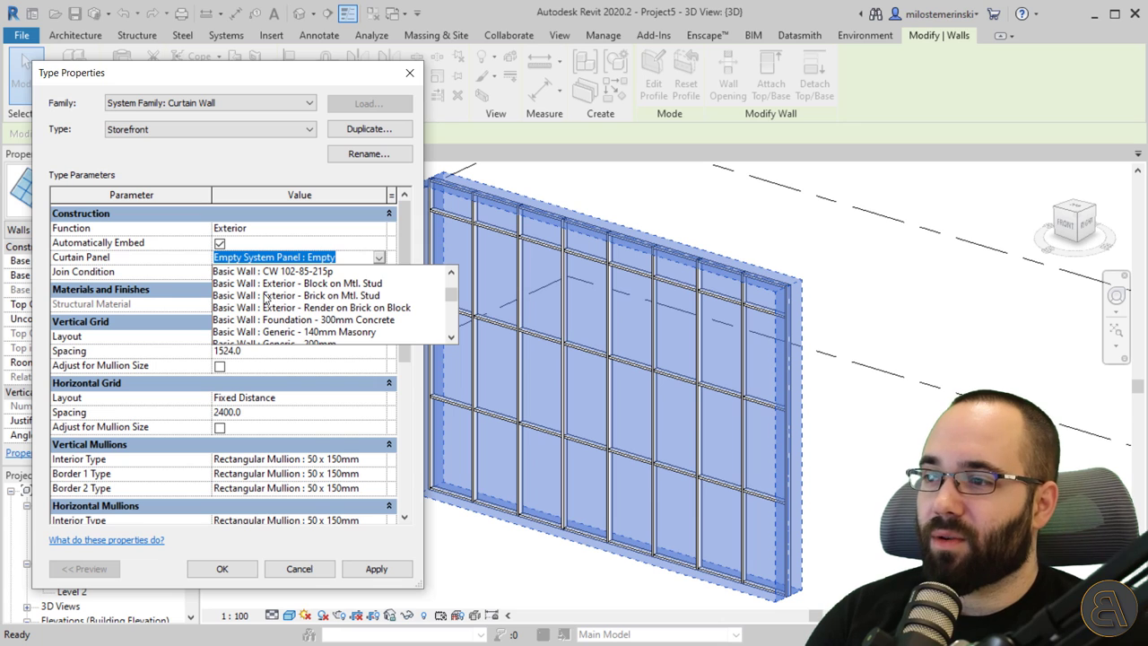
left_click(265, 296)
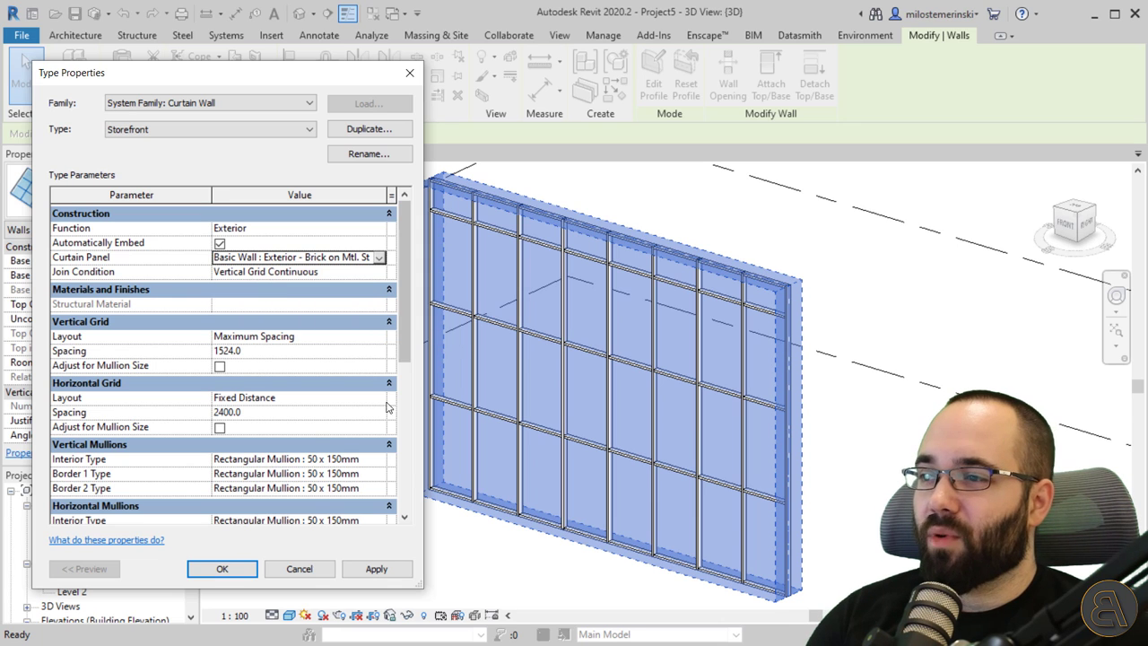
left_click(375, 568)
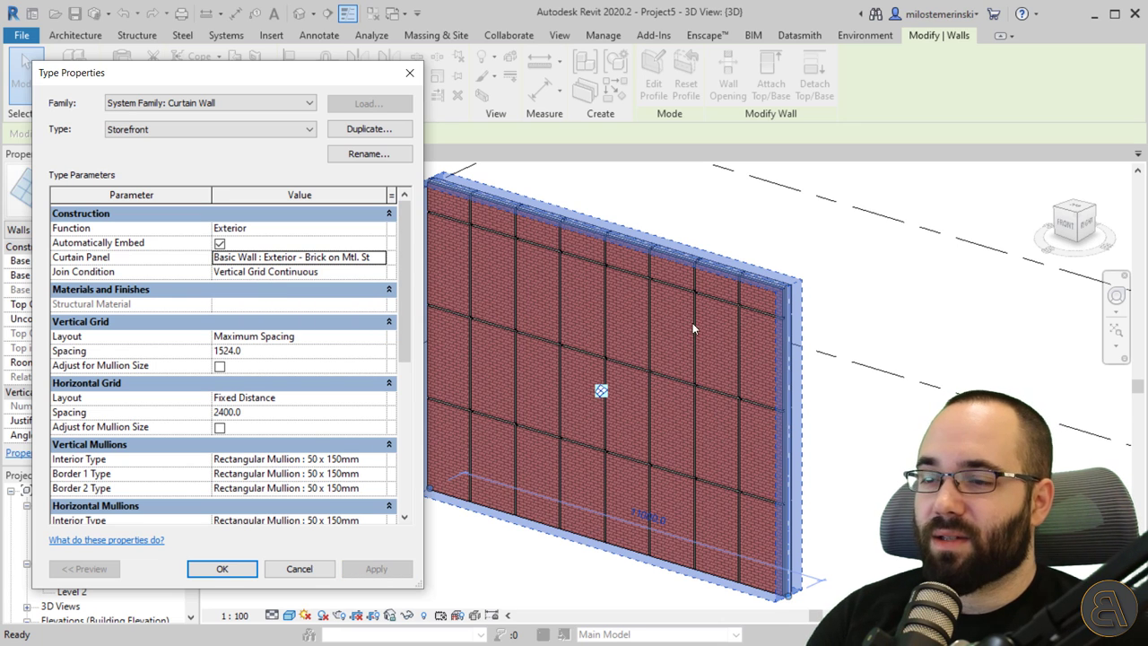
Step: Restore the Storefront type's curtain panel to System Panel : Glazed in place of the brick wall panels and apply it
left_click(380, 261)
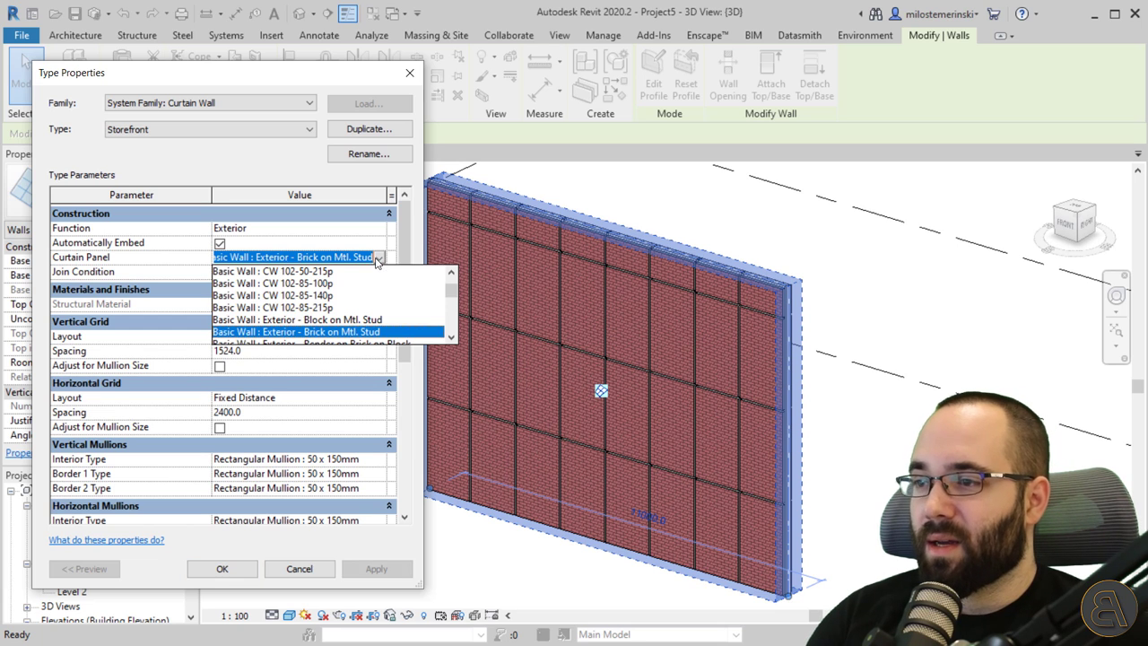
scroll(296, 323, "down", 3)
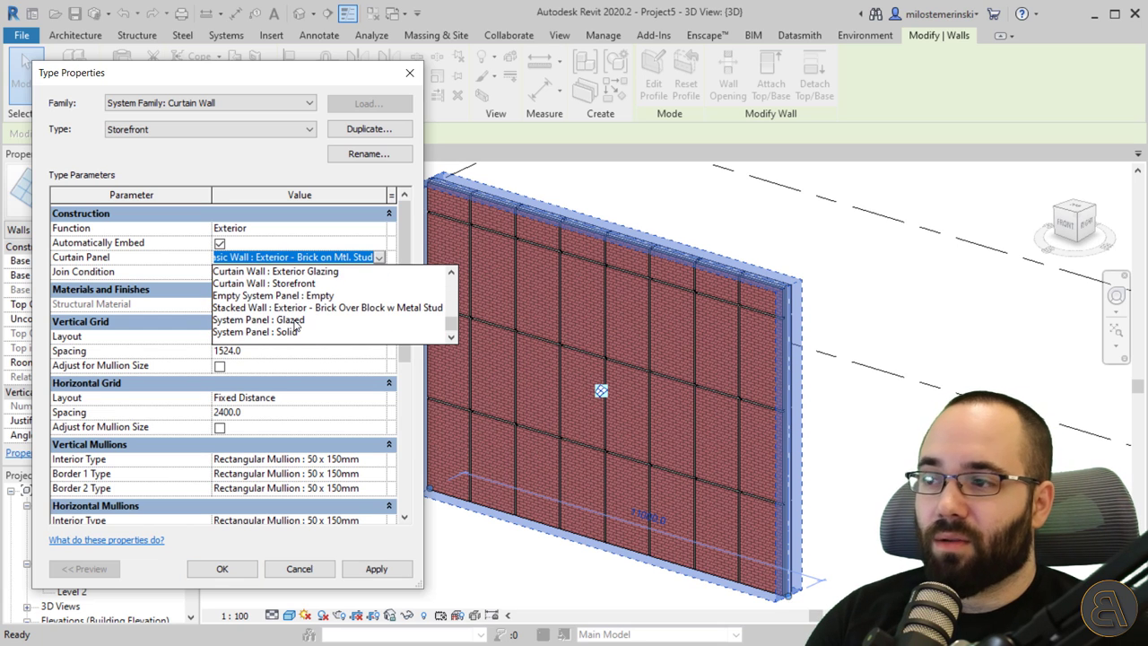
left_click(292, 320)
left_click(376, 572)
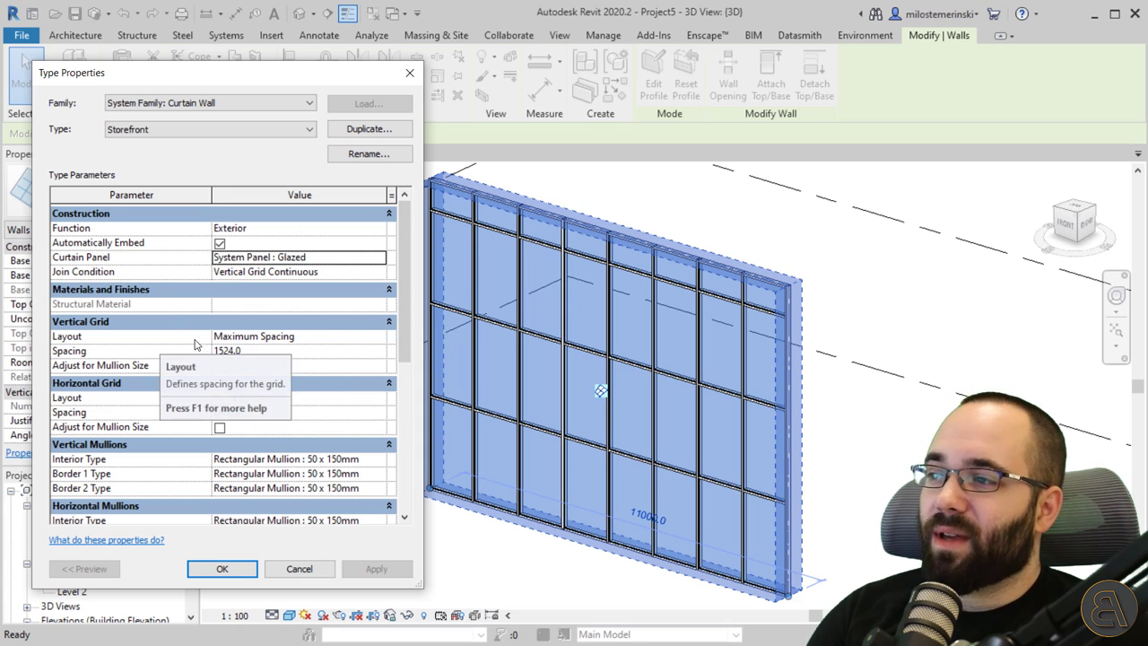
Step: Change the Storefront type's vertical grid layout to Fixed Number, trying Minimum Spacing on the way, and accept the type properties
scroll(216, 354, "down", 2)
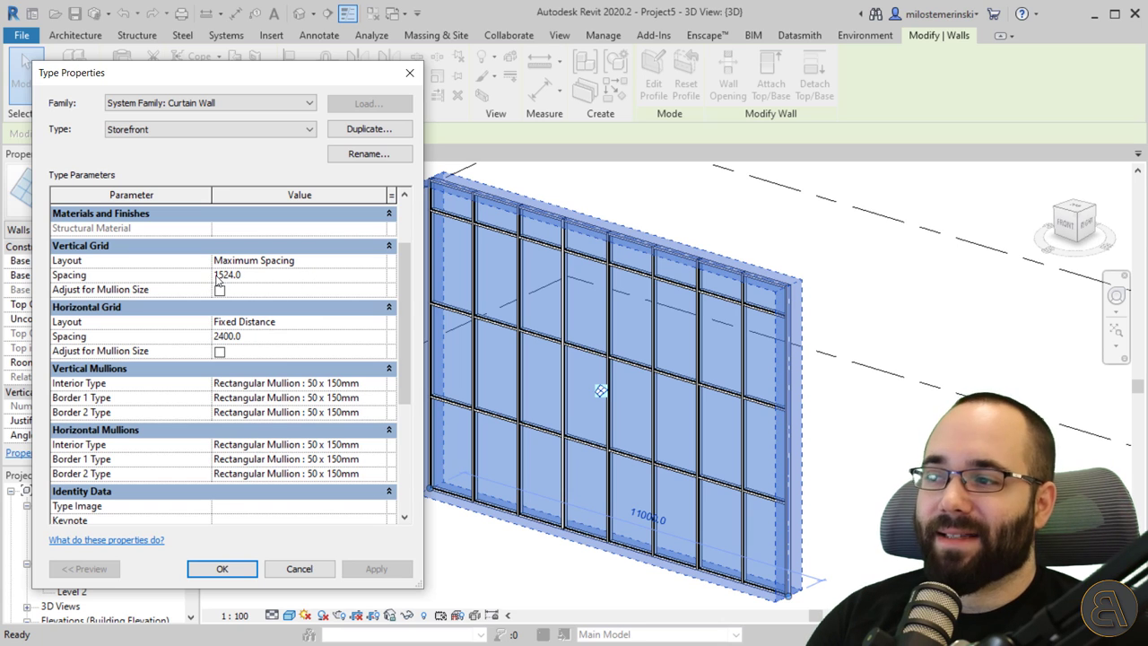
left_click(379, 261)
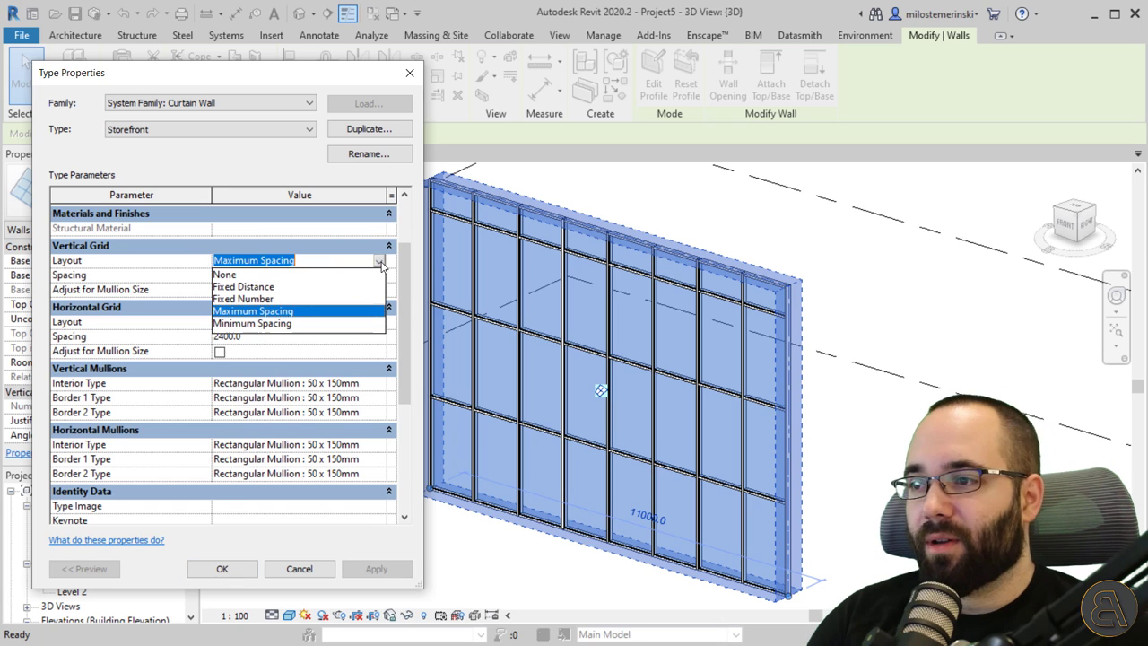
left_click(263, 325)
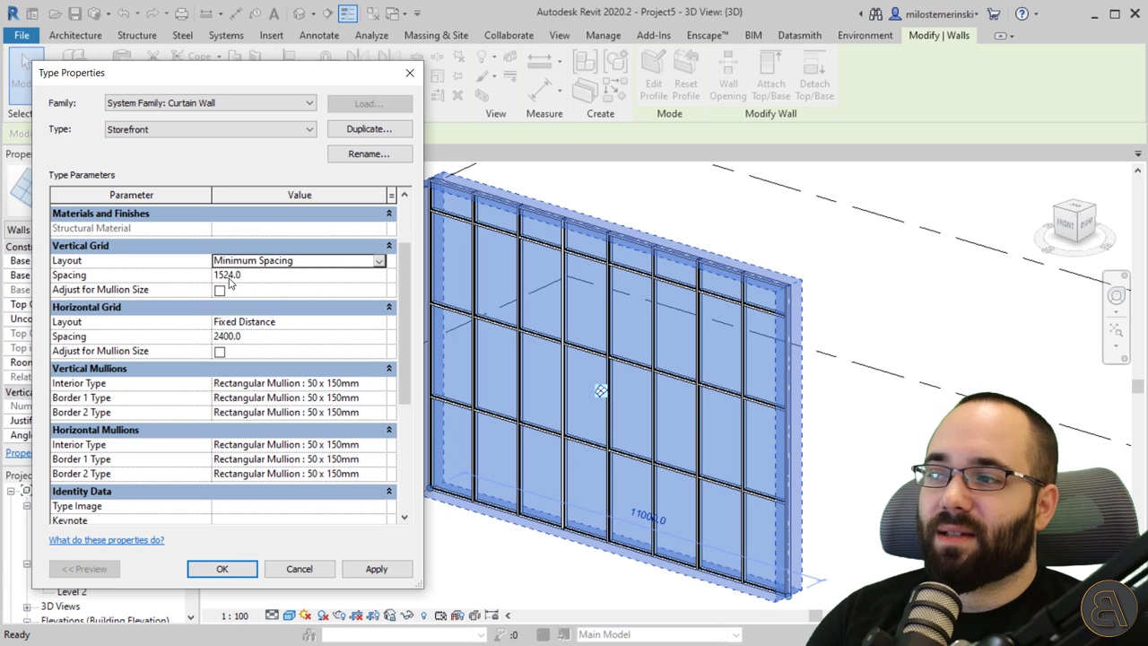
left_click(378, 262)
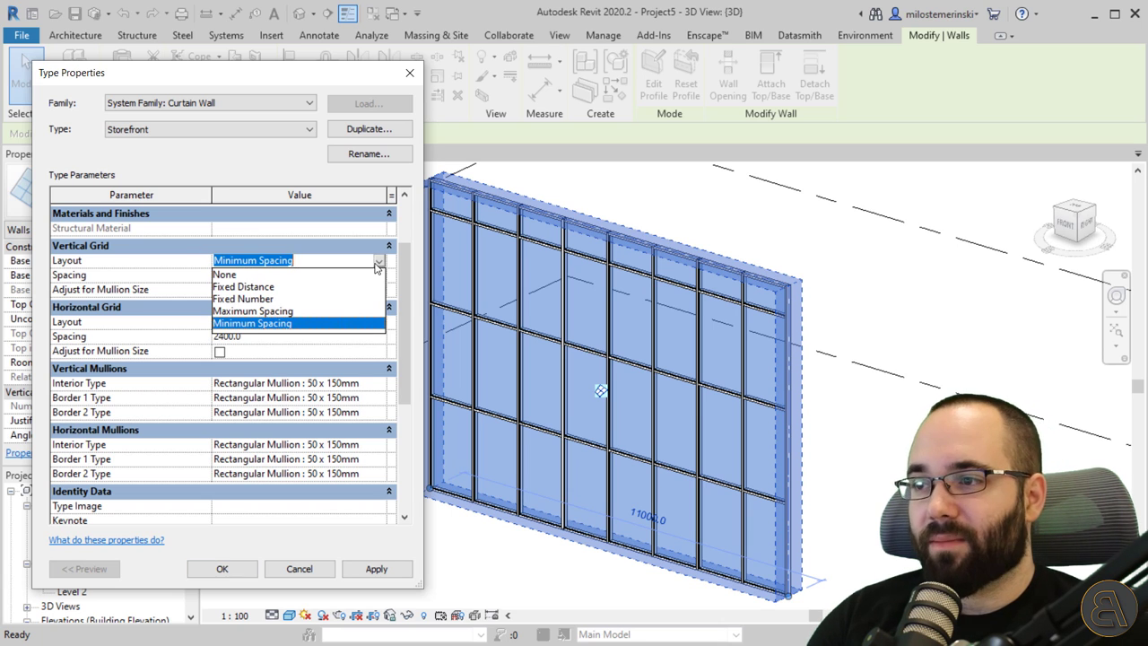
left_click(244, 298)
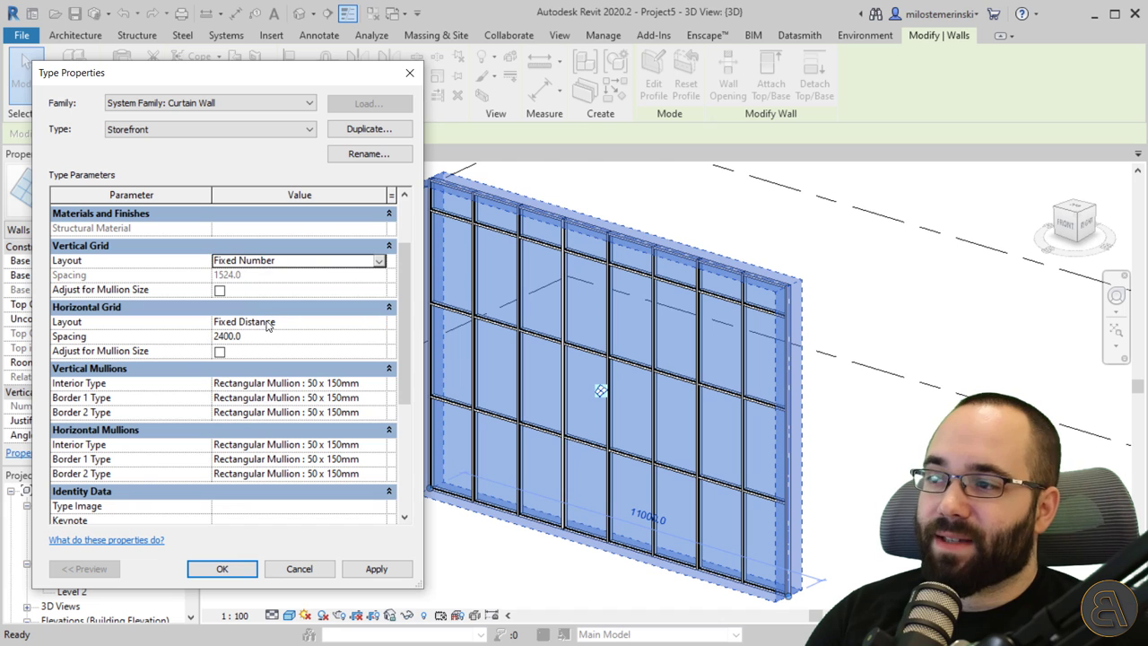
left_click(253, 572)
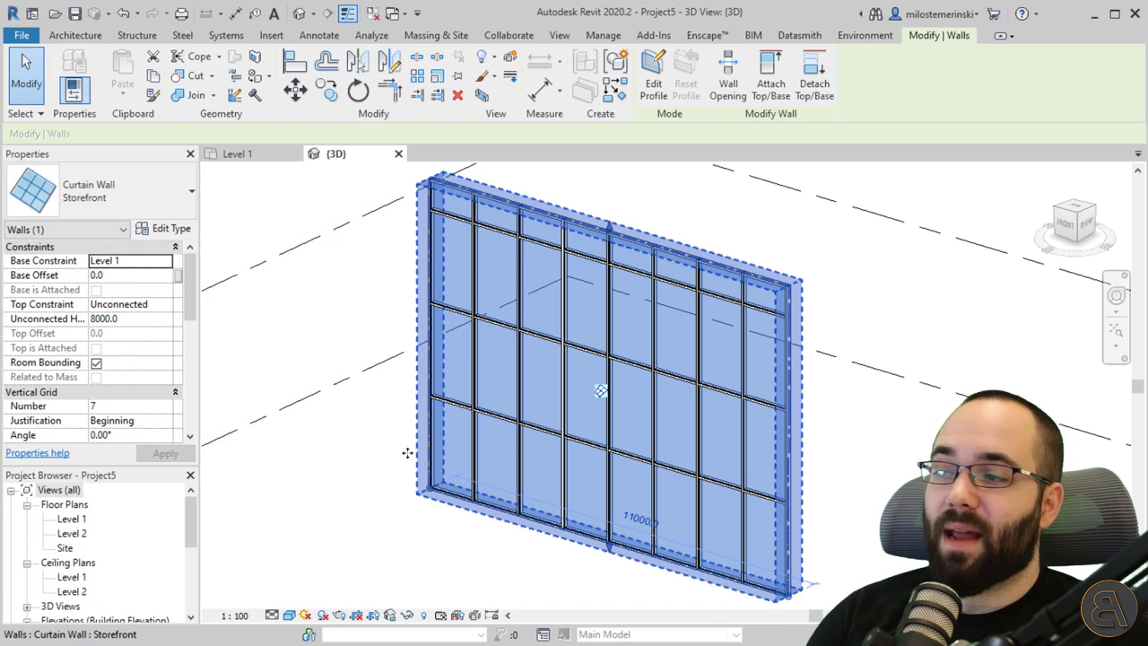
Step: Set the number of vertical grid lines on the Storefront wall to 8 and apply it
scroll(128, 327, "down", 3)
scroll(129, 328, "down", 2)
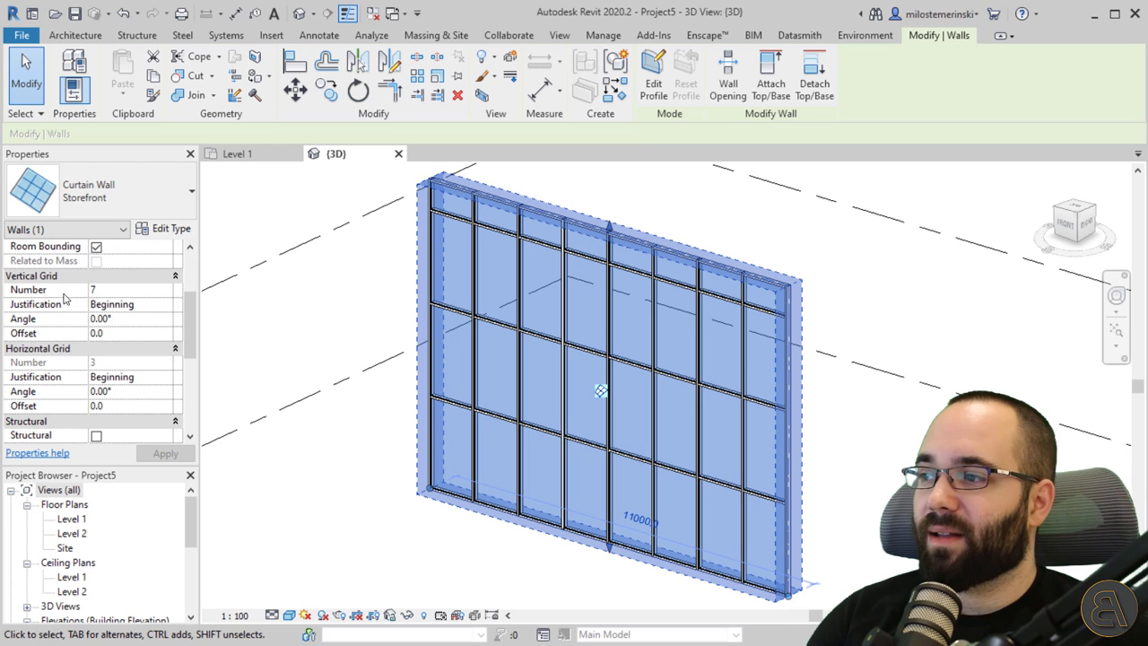
left_click(103, 290)
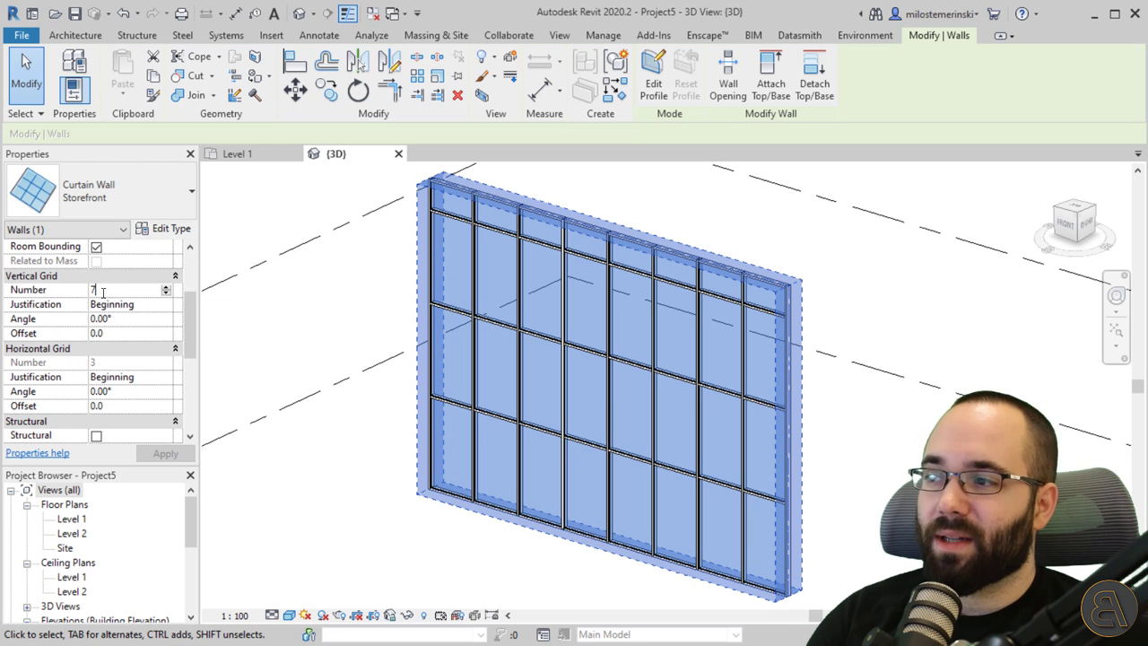
key("BackSpace")
type("8")
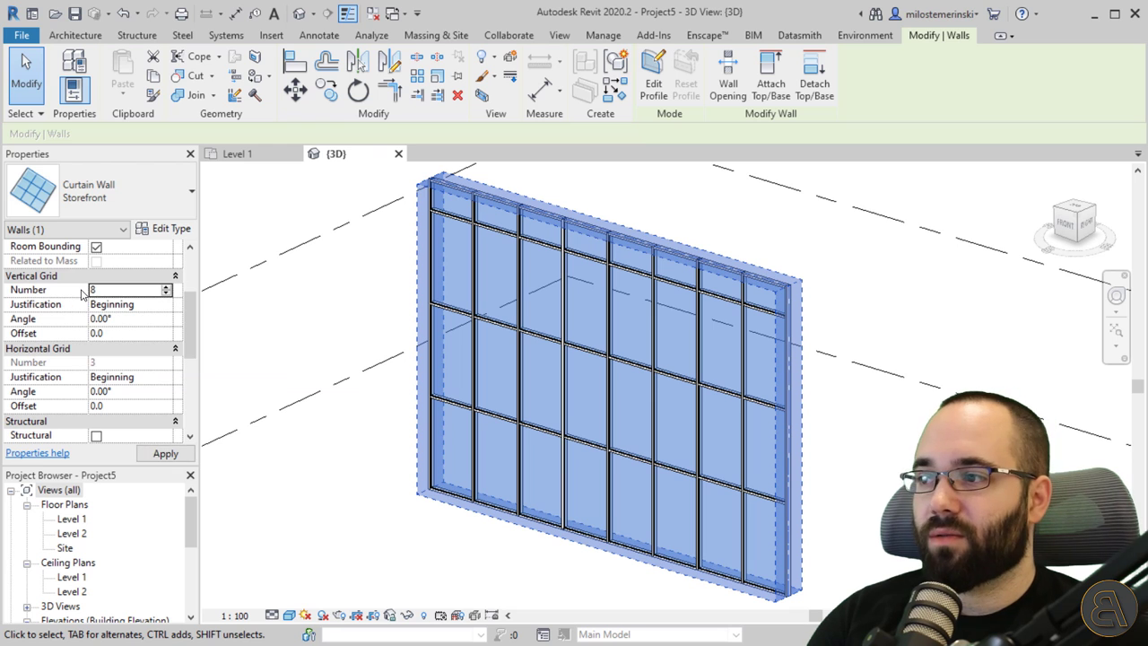
mouse_move(431, 462)
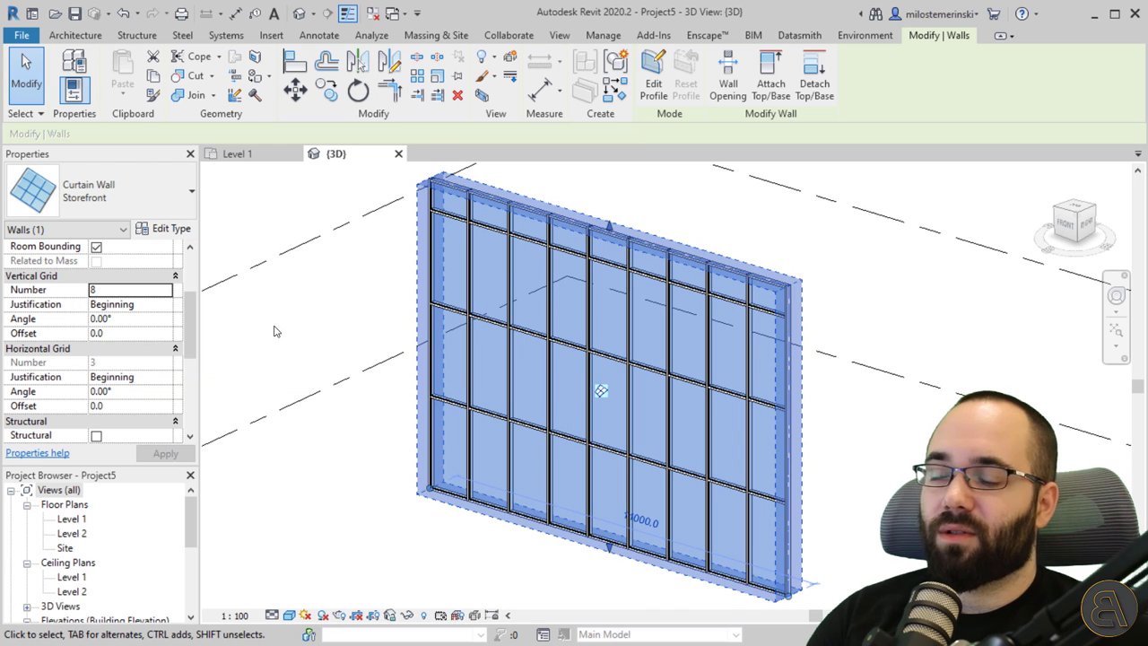
Step: Set the number of vertical grid lines on the Storefront wall to 4 and apply it
left_click(132, 294)
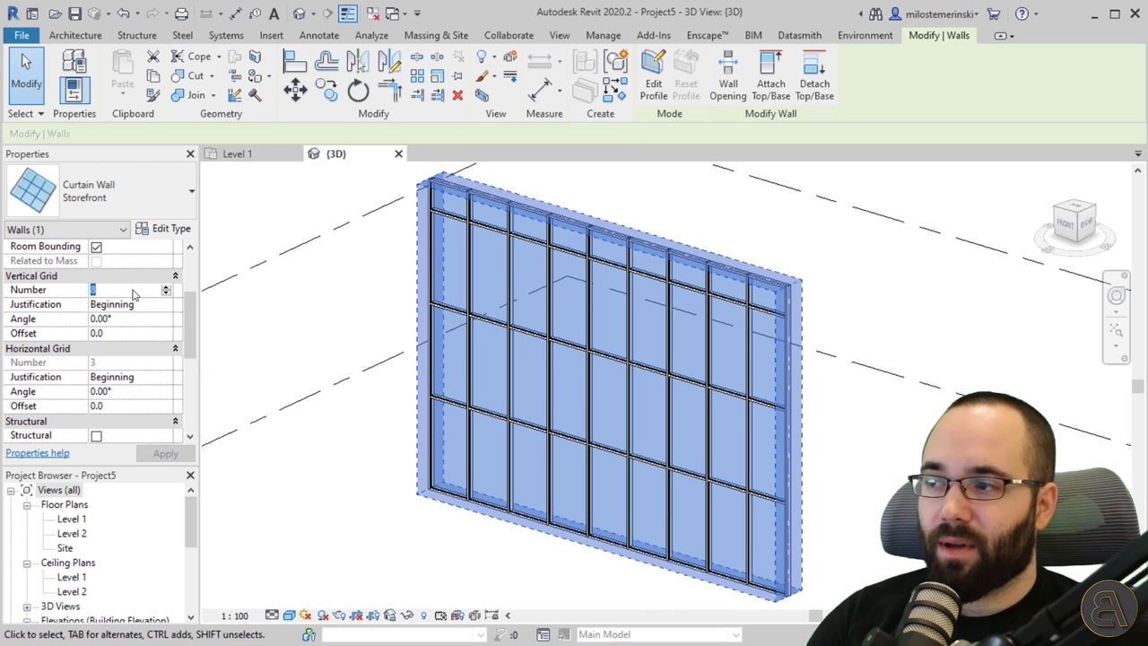
type("4")
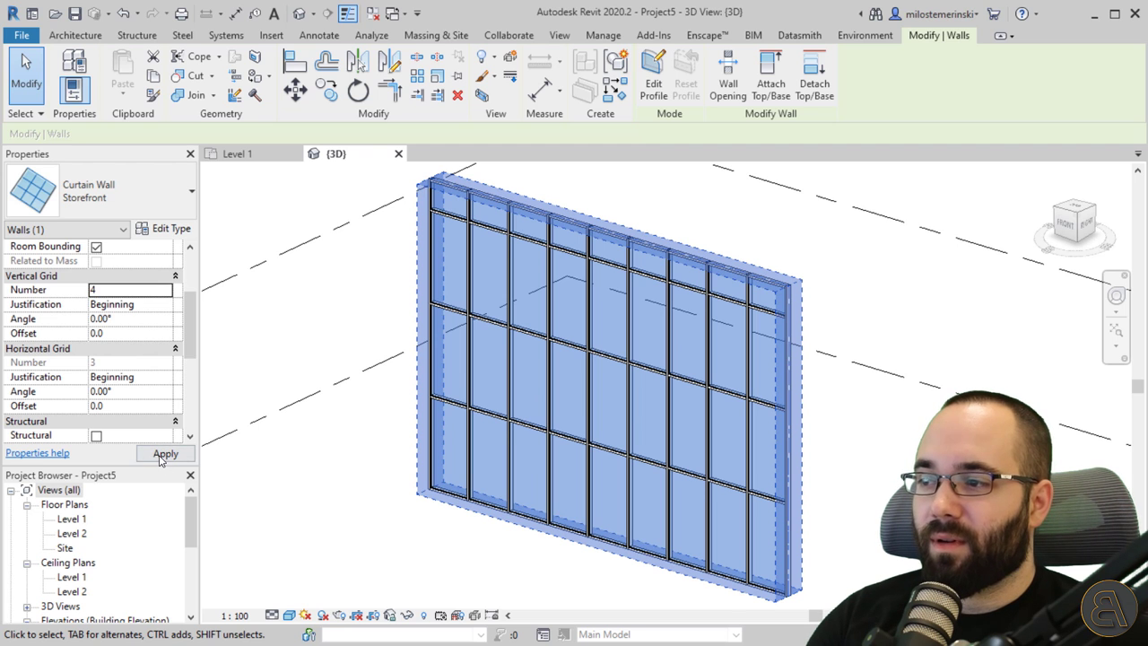
left_click(163, 456)
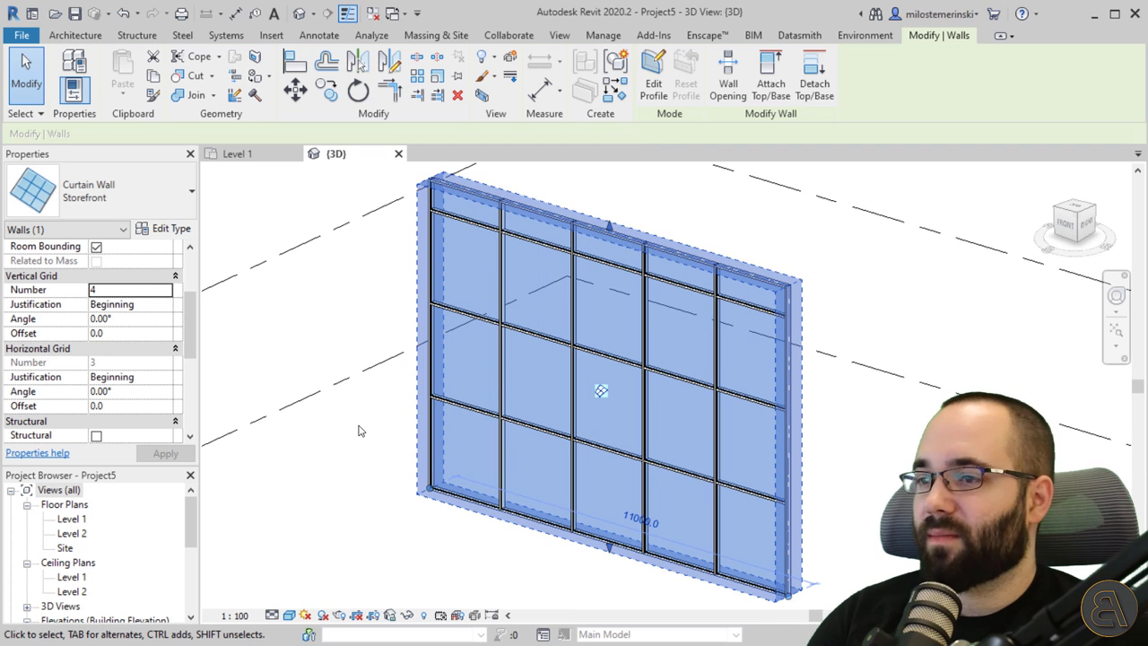
Step: Change the Storefront type's vertical grid layout to Maximum Spacing and apply it to the wall
left_click(166, 232)
scroll(321, 370, "down", 1)
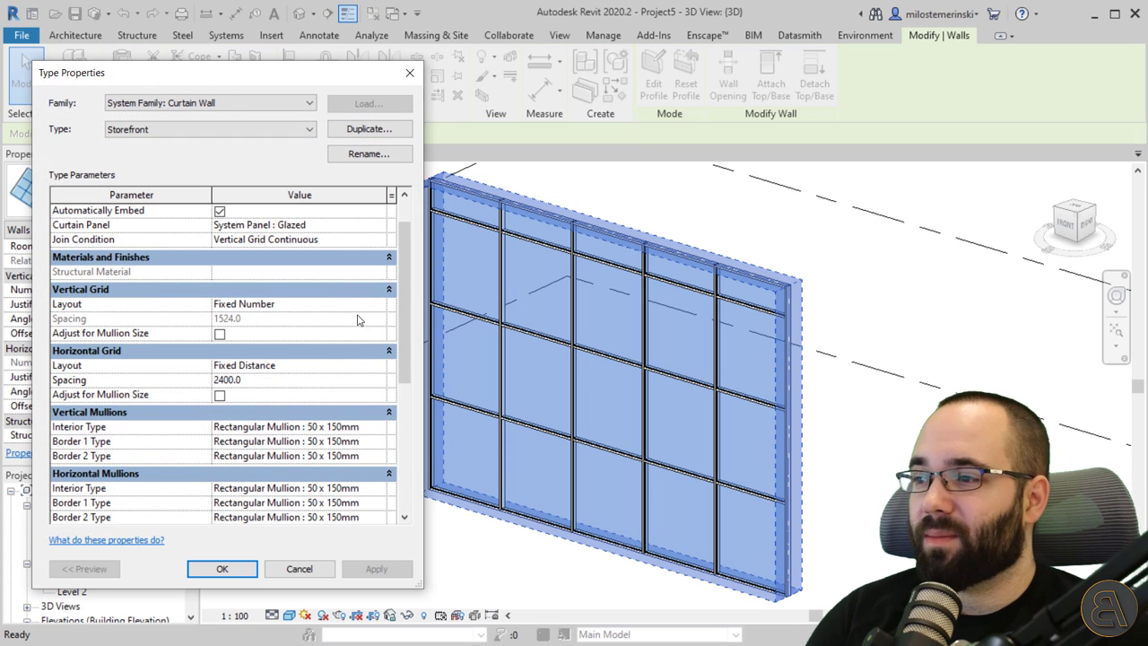
left_click(378, 307)
left_click(380, 306)
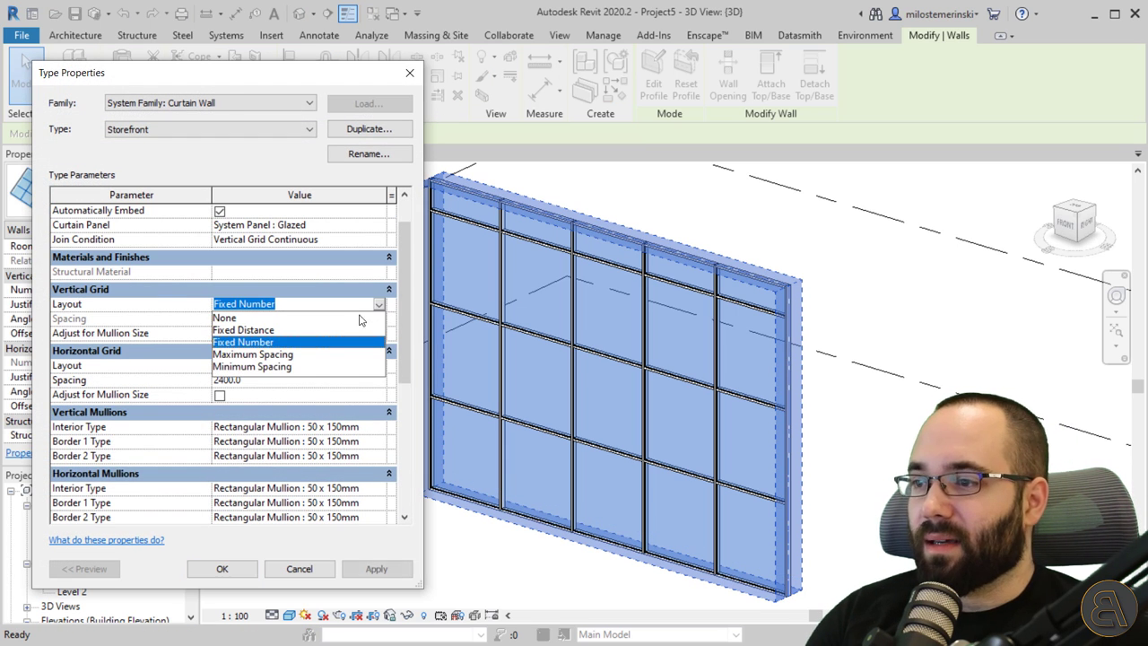
left_click(228, 357)
left_click(376, 569)
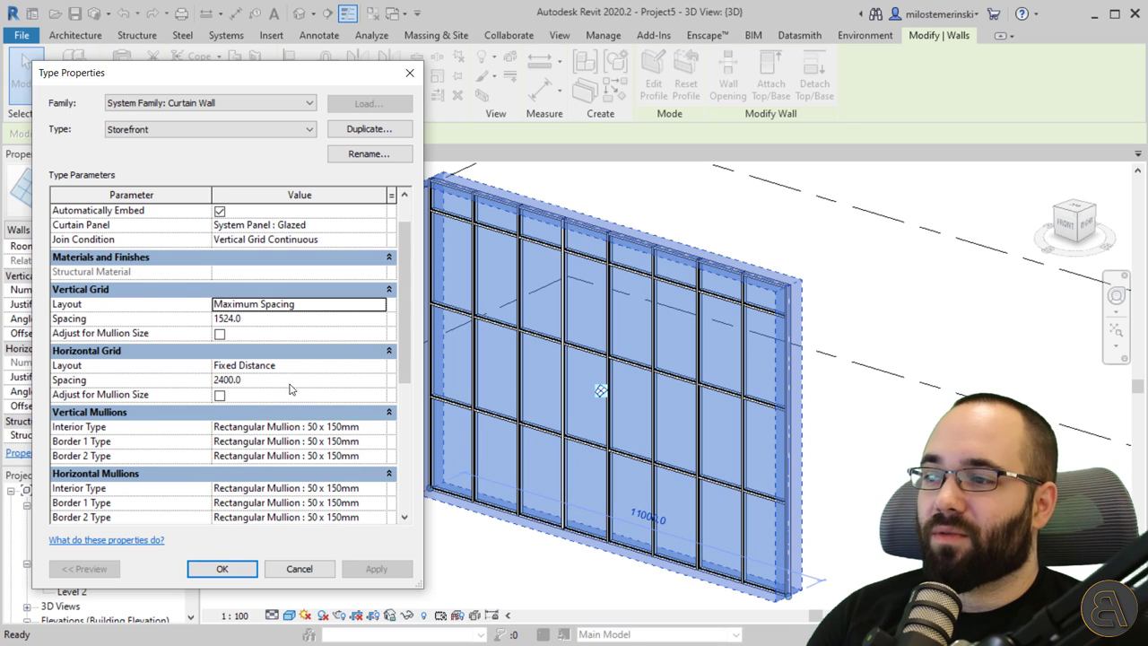
Step: Review the interior type options for the Storefront type's horizontal mullions, then close the type properties without changes and deselect the wall
scroll(313, 387, "down", 4)
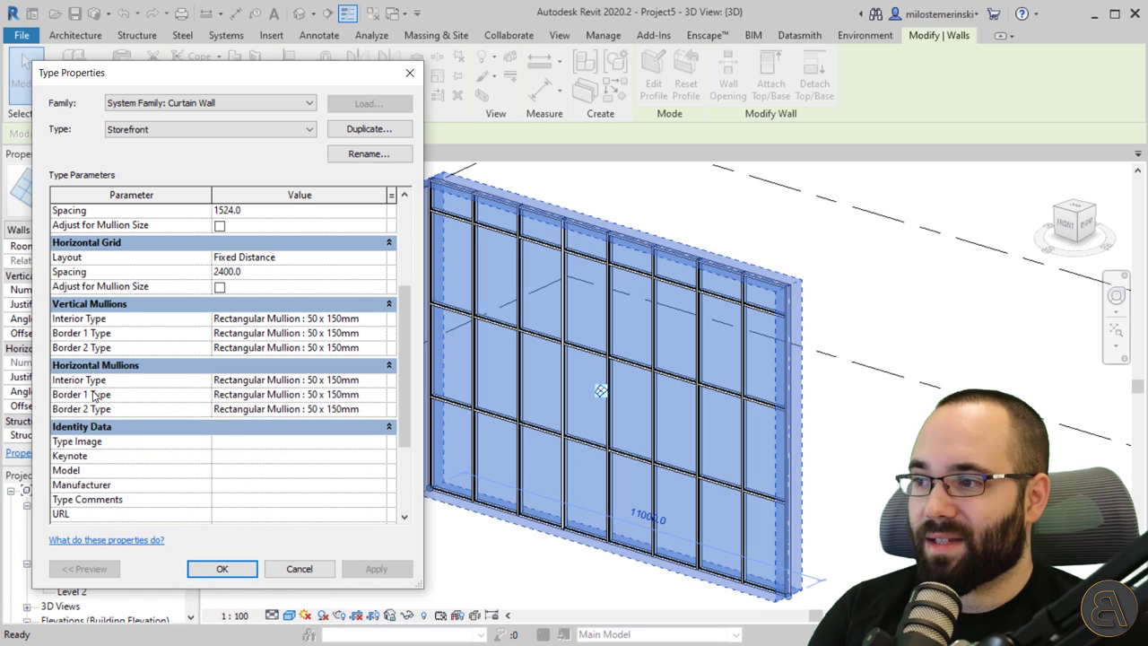
left_click(362, 384)
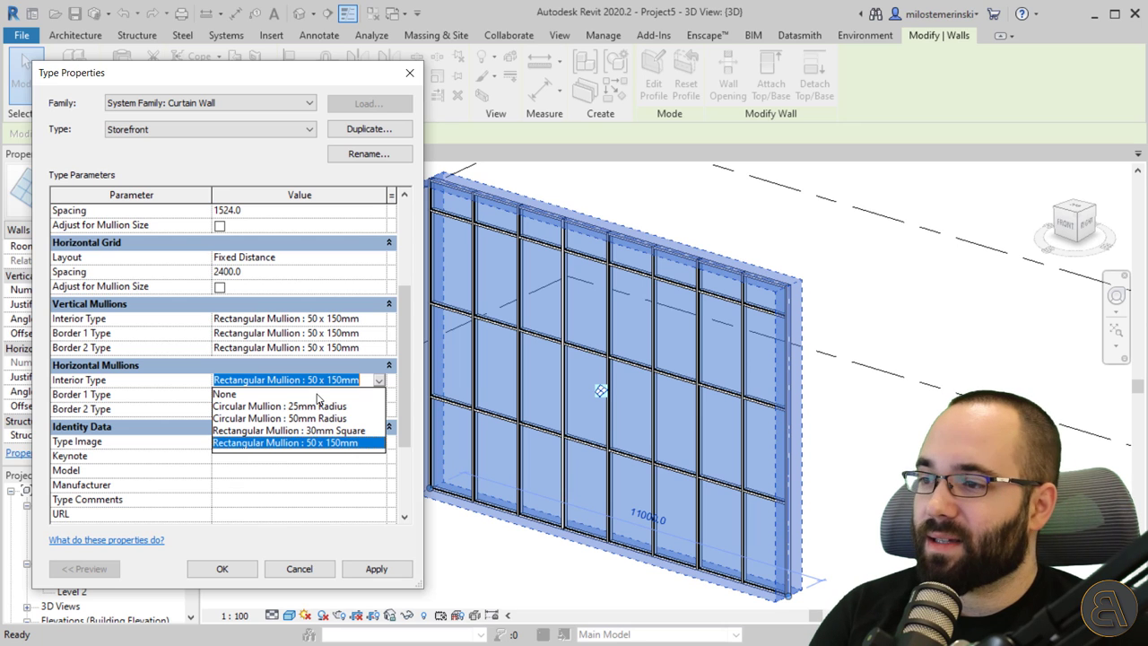
left_click(289, 574)
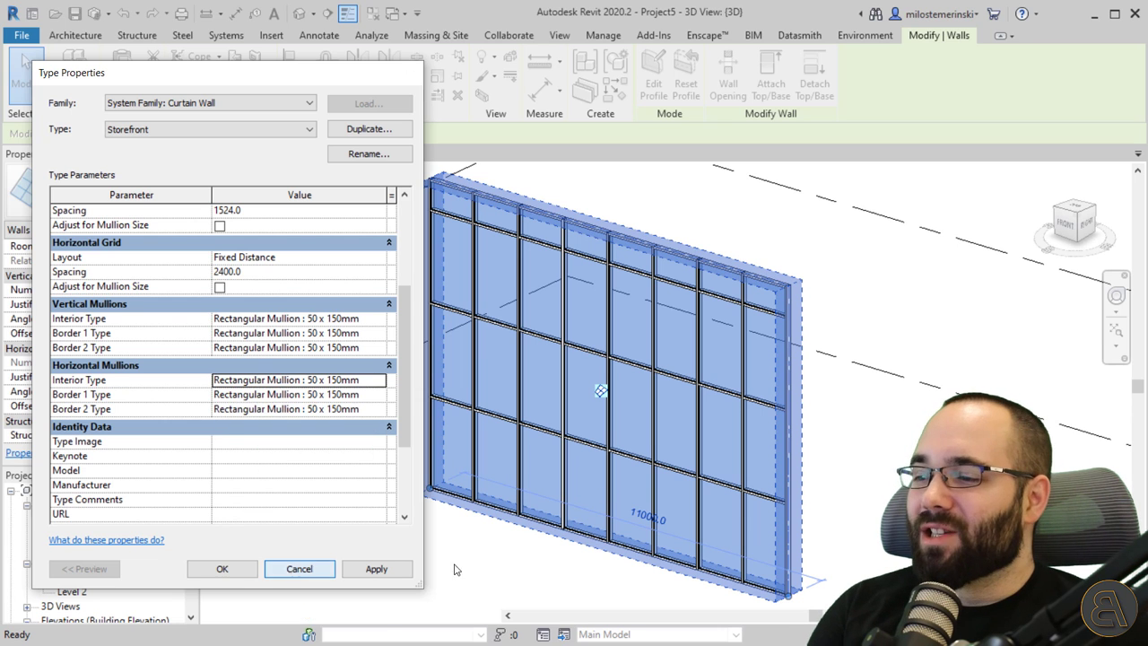
left_click(290, 574)
left_click(356, 324)
middle_click_drag(356, 323, 316, 319)
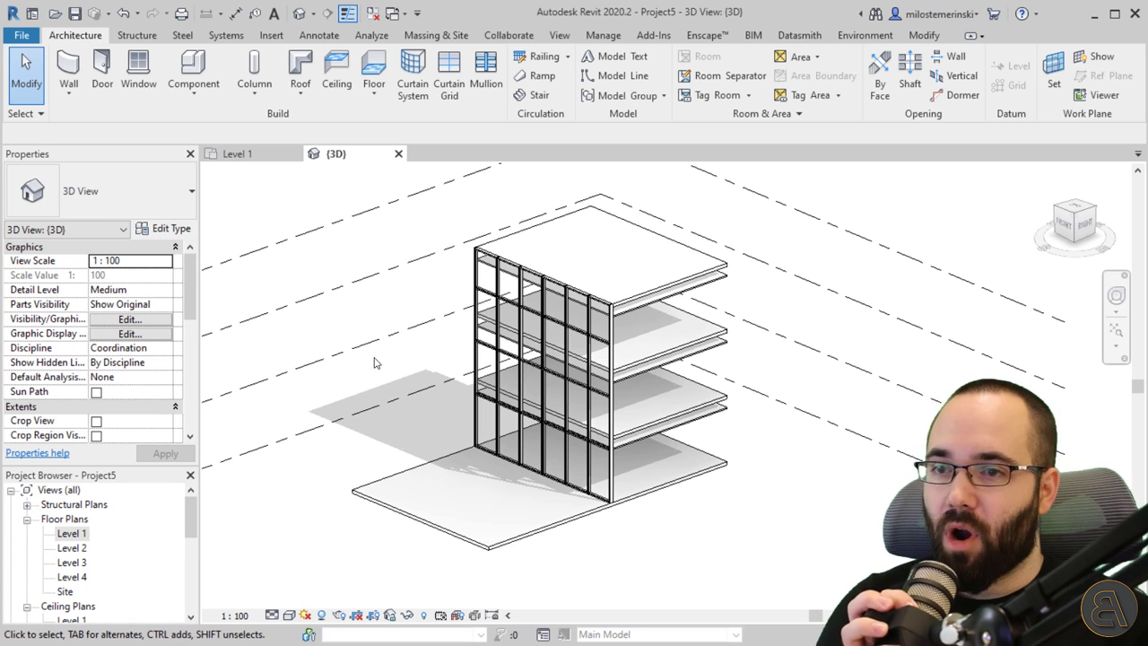
Step: Examine how the curtain wall's horizontal mullions line up with the floor slabs and ceilings of the multi-storey model
middle_click_drag(718, 502, 658, 511, "shift")
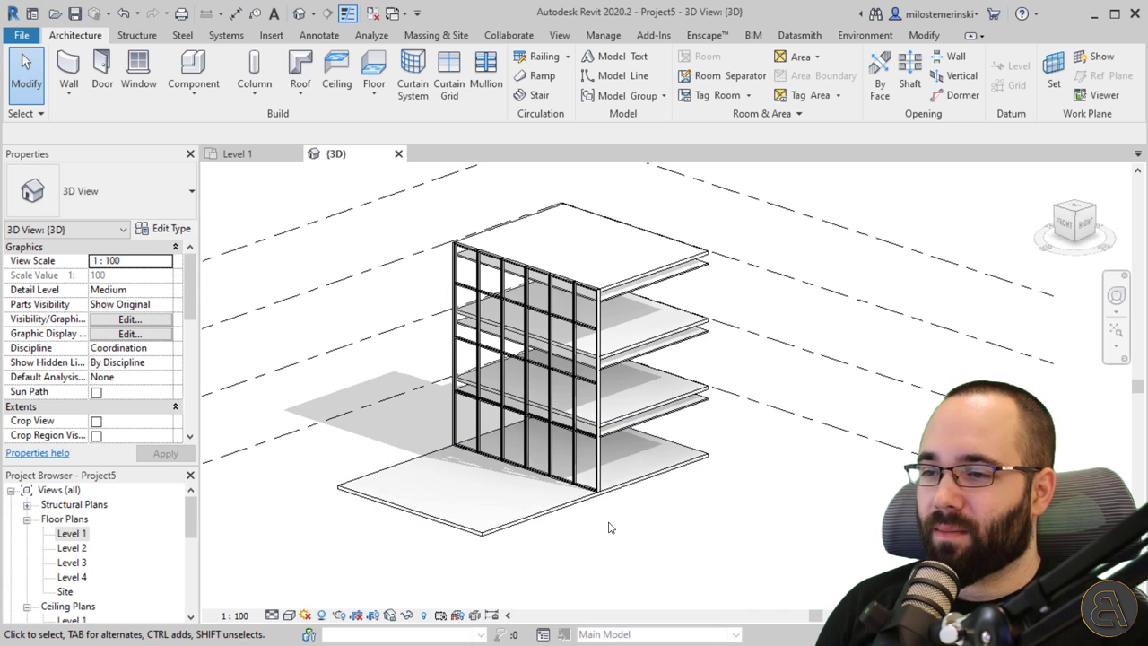
middle_click_drag(659, 527, 625, 510, "shift")
scroll(583, 376, "up", 2)
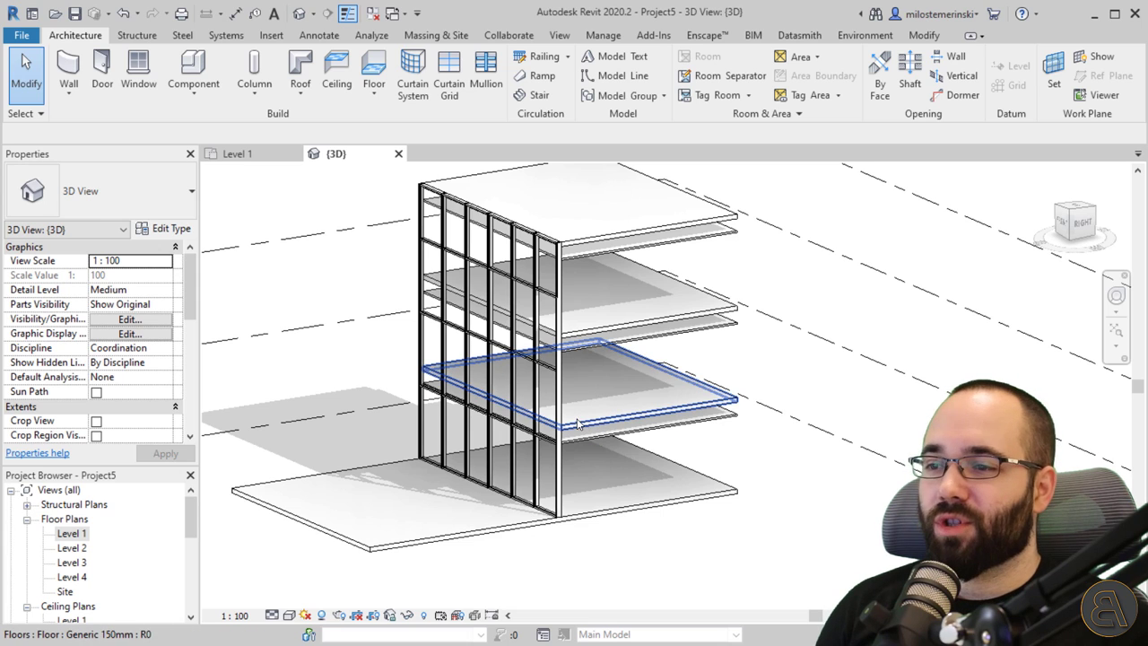
mouse_move(585, 314)
middle_mouse_down("shift")
mouse_move(613, 379)
mouse_move(597, 332)
middle_mouse_up("shift")
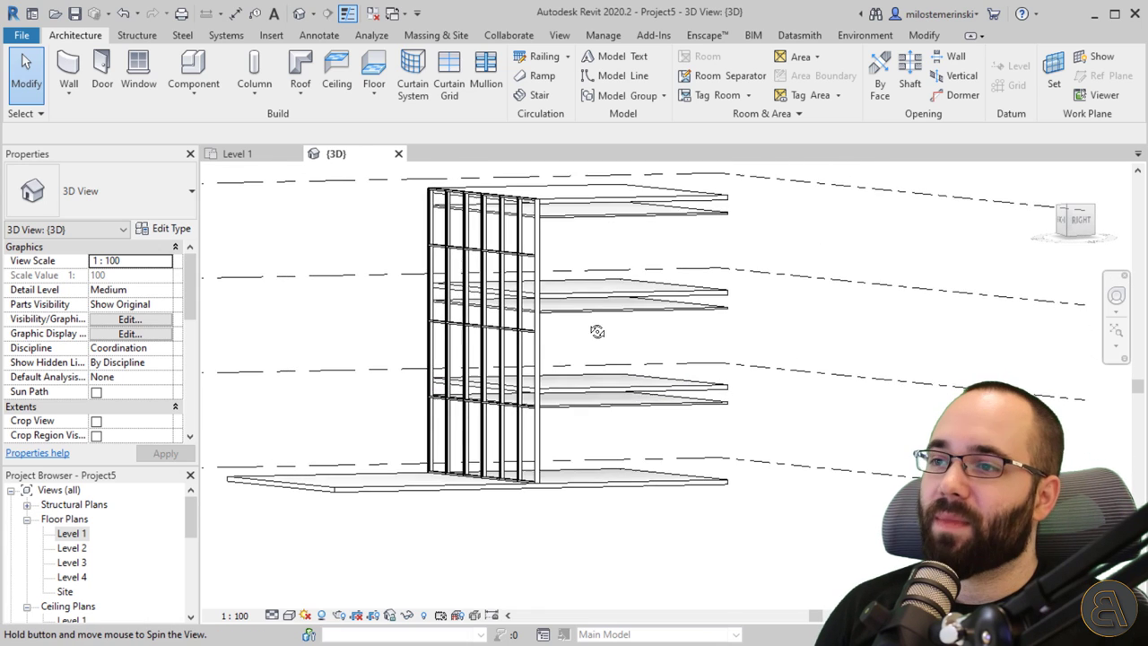
scroll(550, 213, "up", 4)
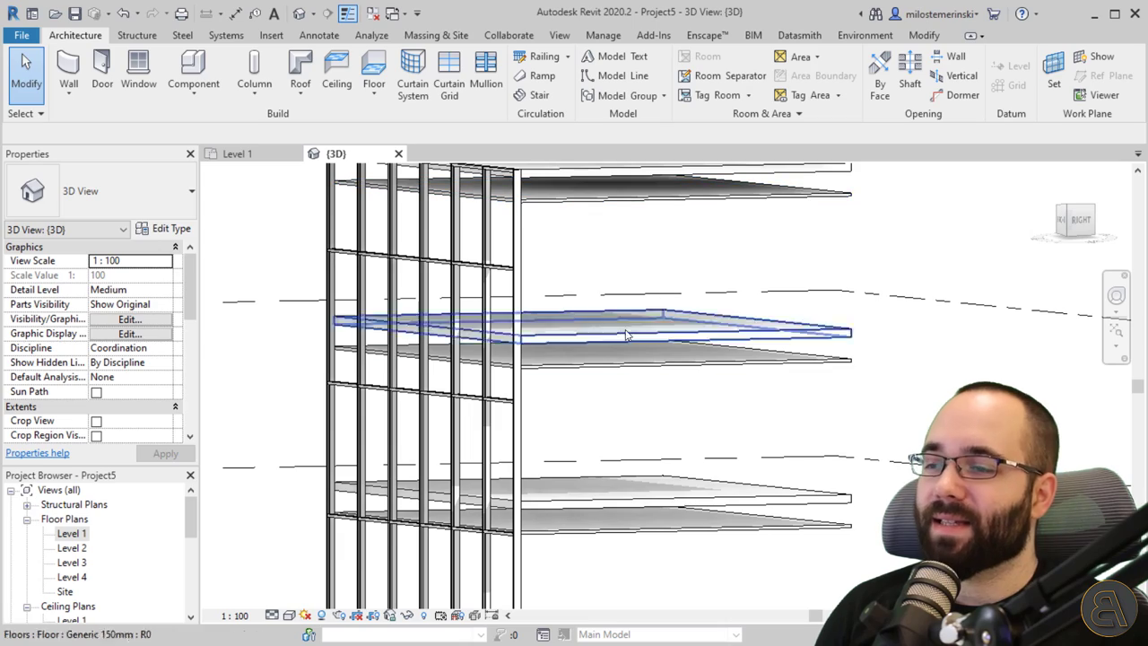
middle_click_drag(634, 403, 665, 524, "shift")
scroll(660, 502, "down", 5)
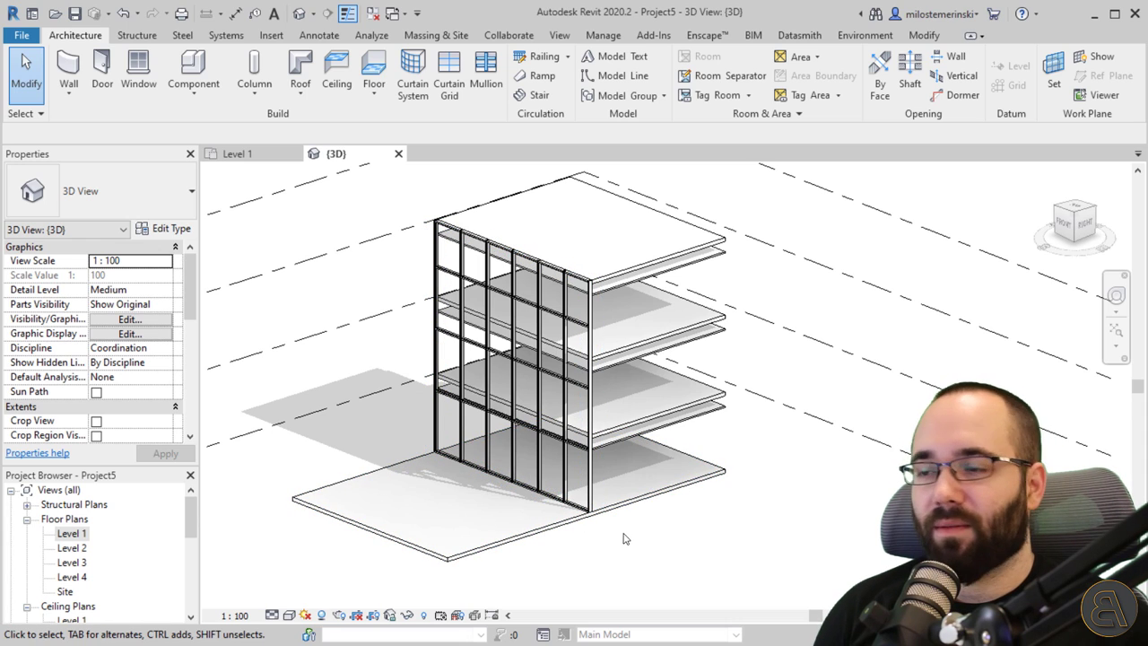
middle_click_drag(620, 535, 587, 505, "shift")
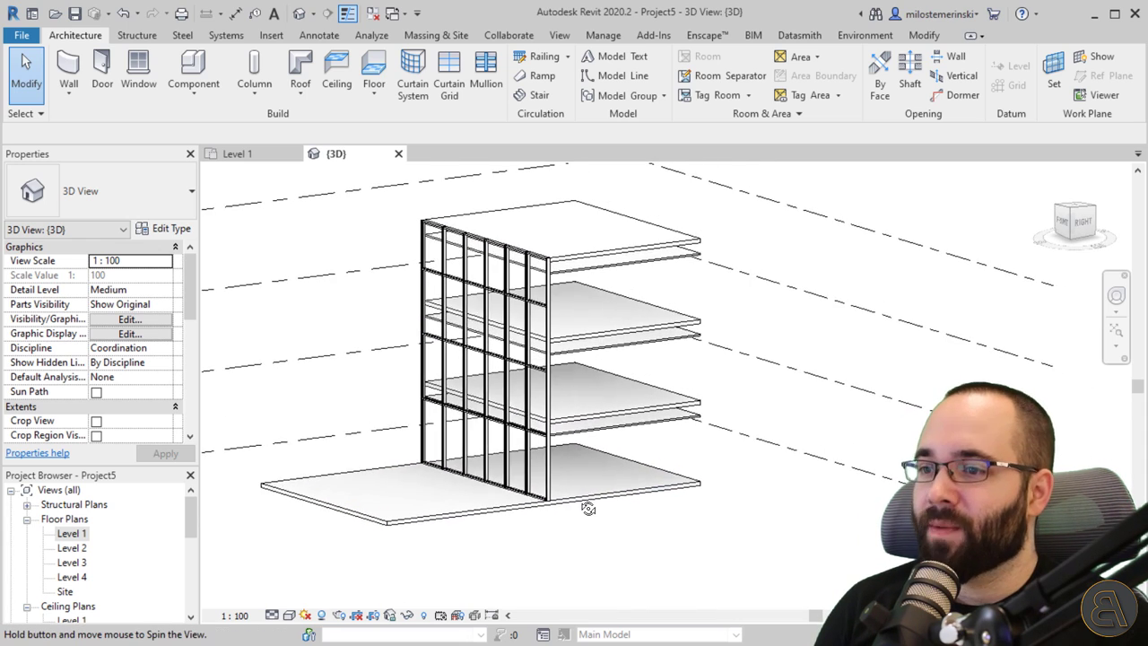
scroll(570, 457, "up", 4)
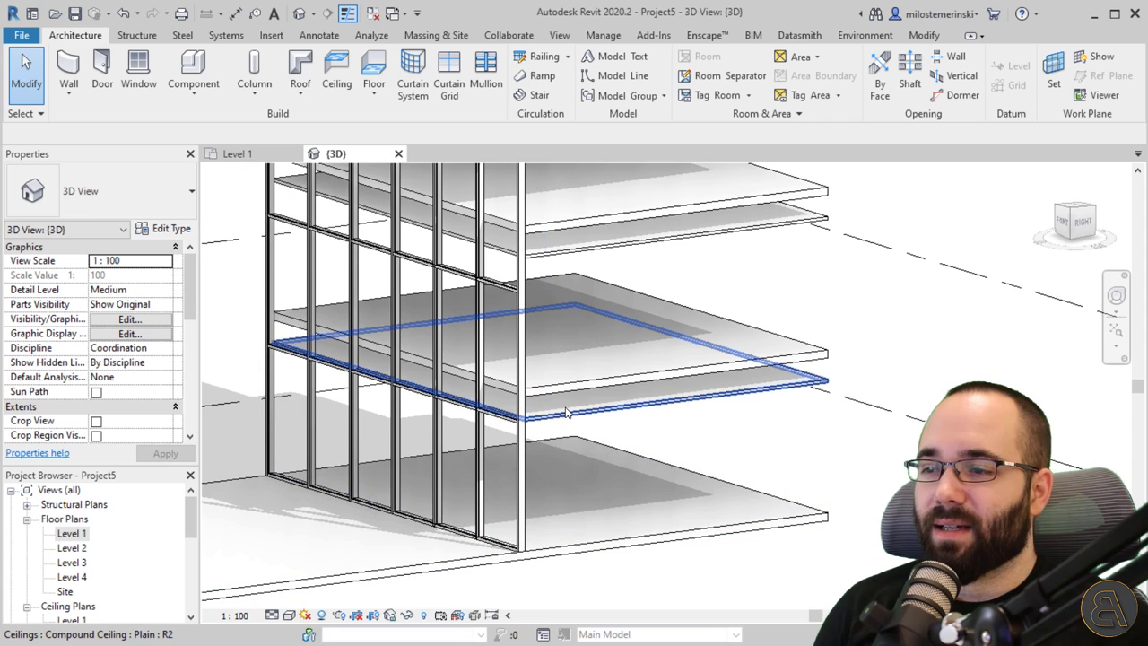
middle_click_drag(571, 439, 574, 556, "shift")
Step: Review the multi-storey curtain wall's Storefront type properties for its grid layouts and spacing, then close them without changes and deselect the wall
left_click(575, 556)
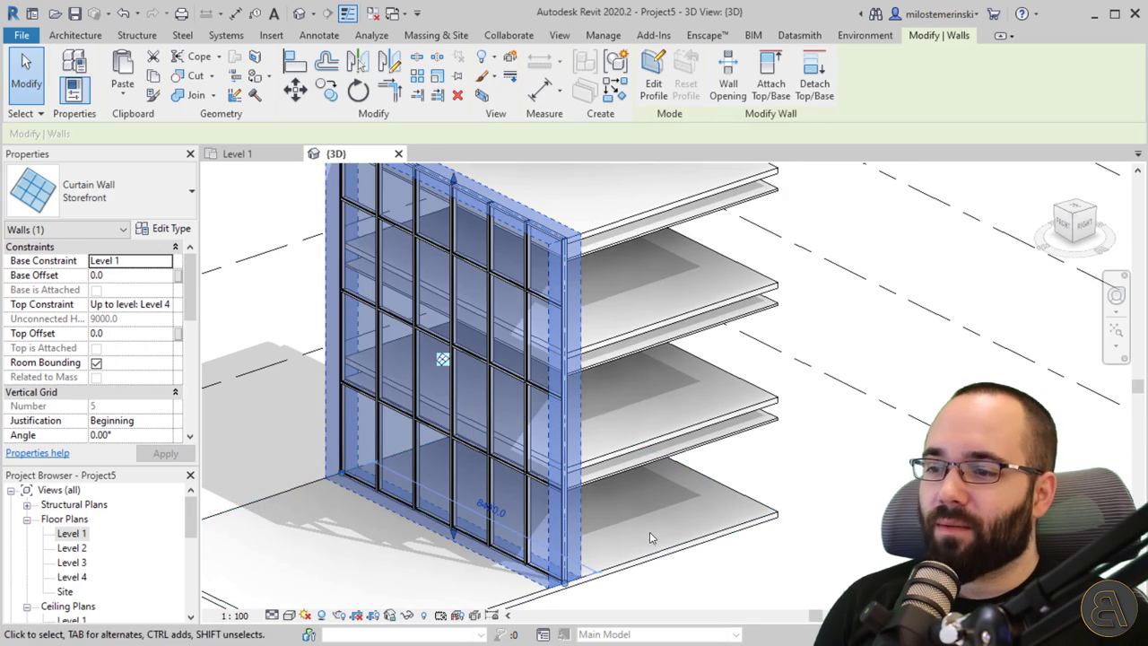
middle_click_drag(440, 574, 469, 538)
scroll(587, 546, "down", 4)
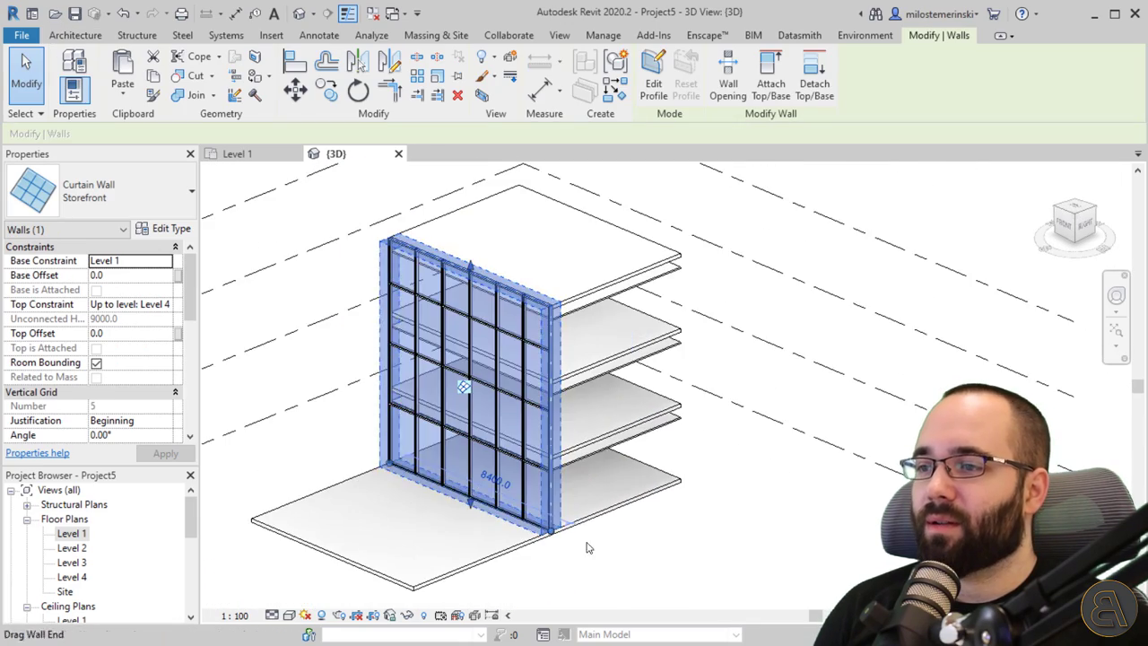
scroll(584, 548, "up", 3)
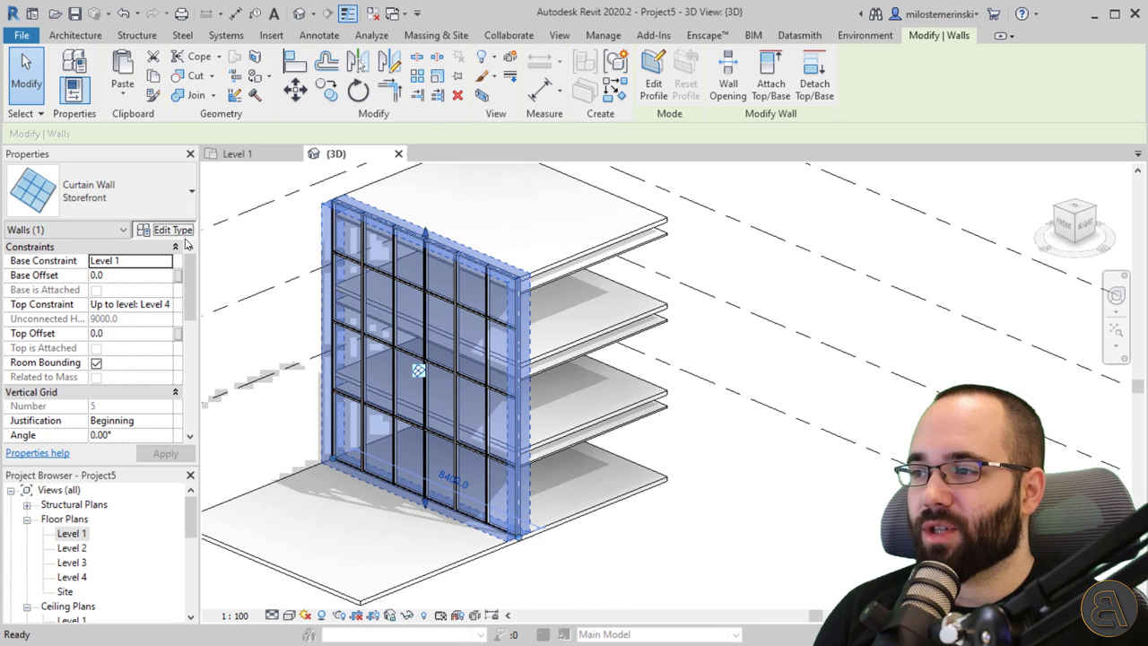
left_click(164, 228)
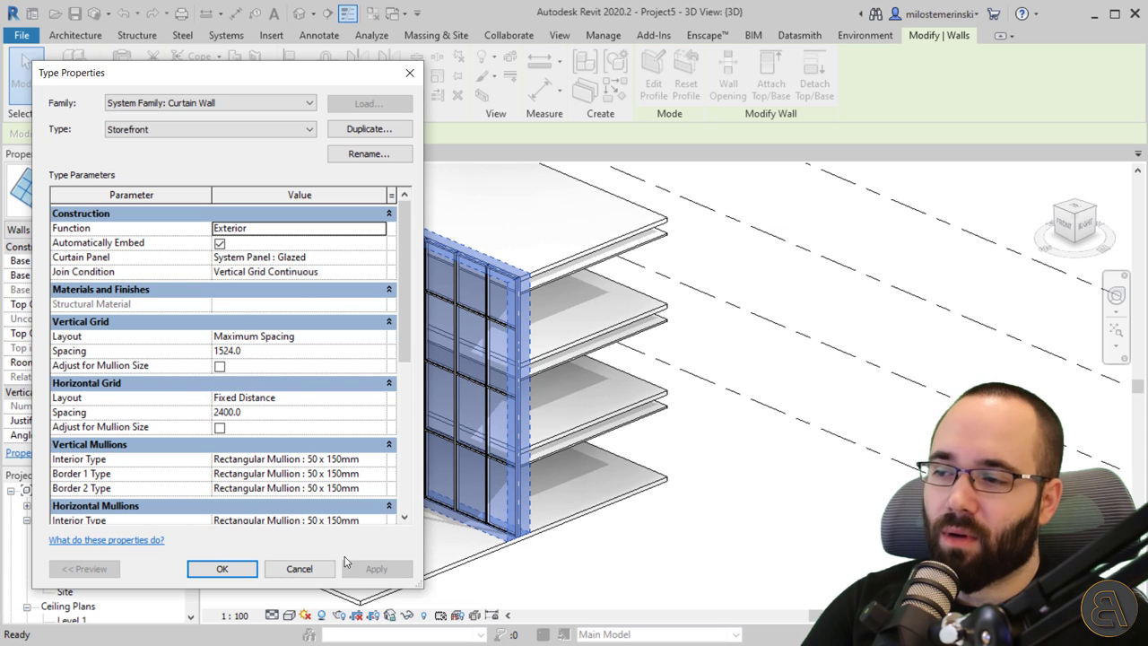
left_click(299, 569)
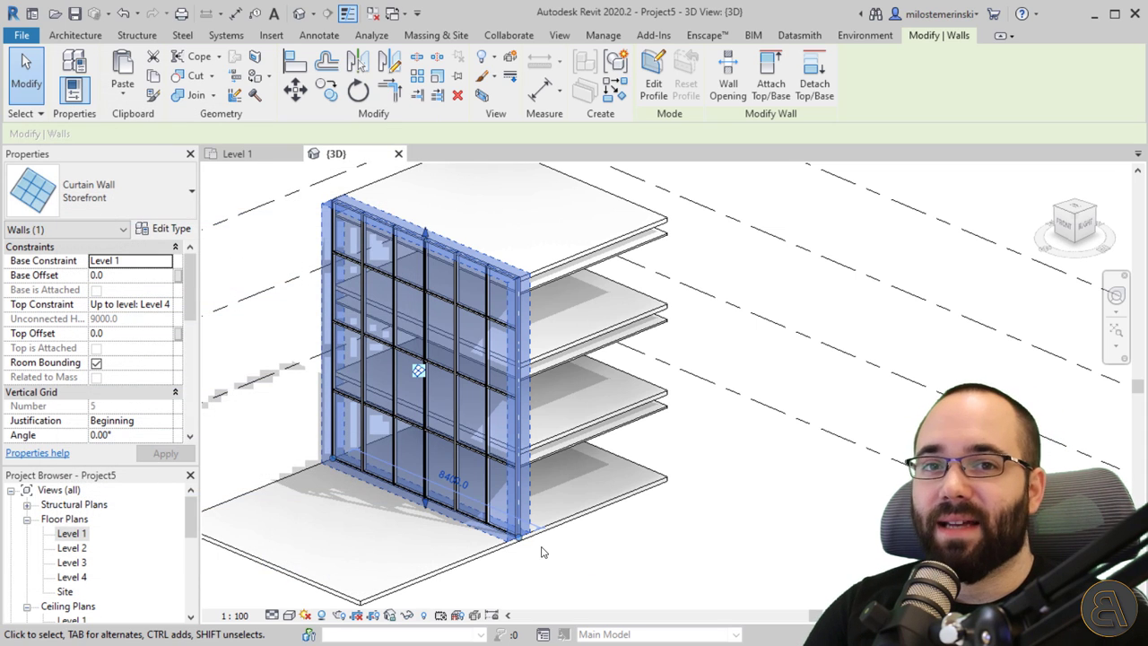
left_click(512, 562)
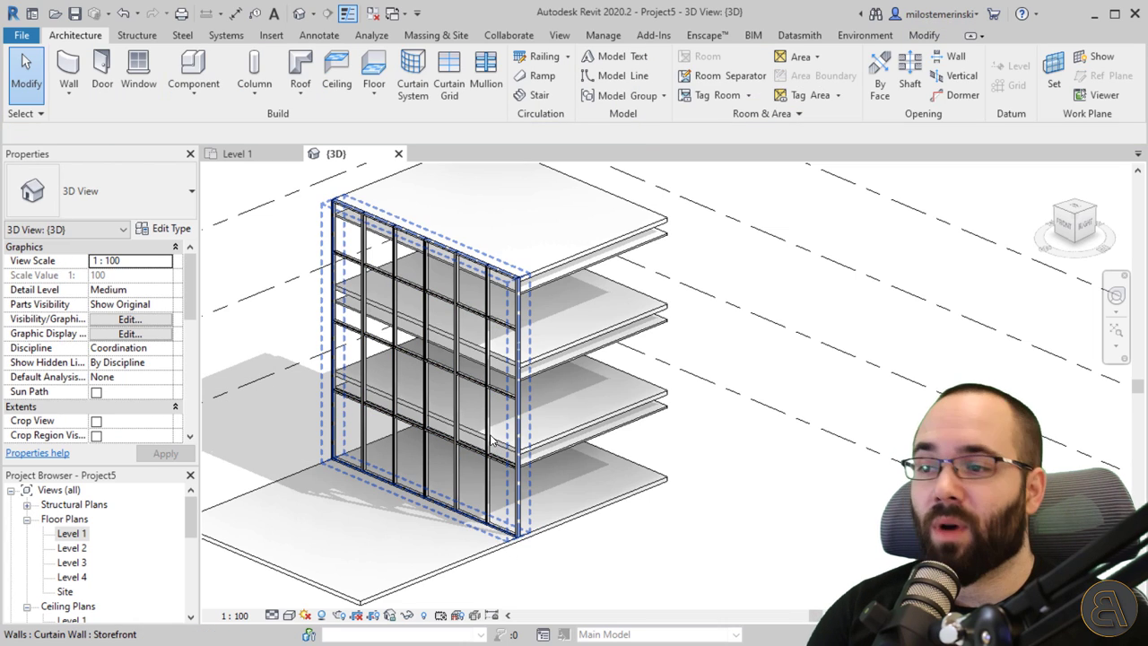
middle_click_drag(538, 395, 332, 363, "shift")
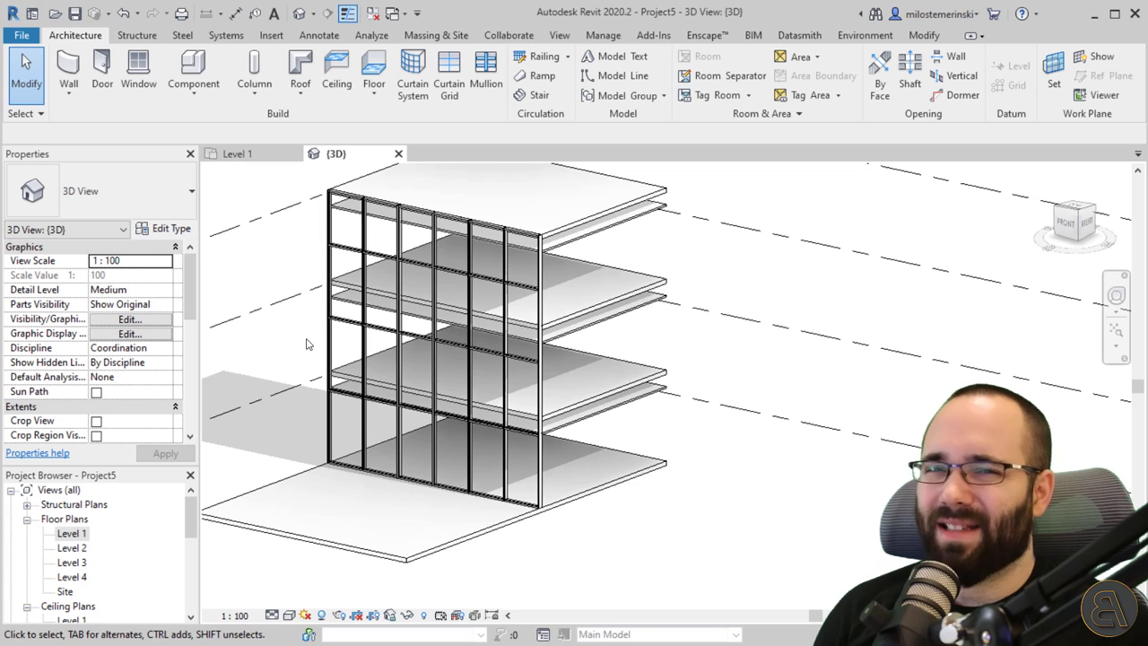
middle_click_drag(285, 357, 310, 397)
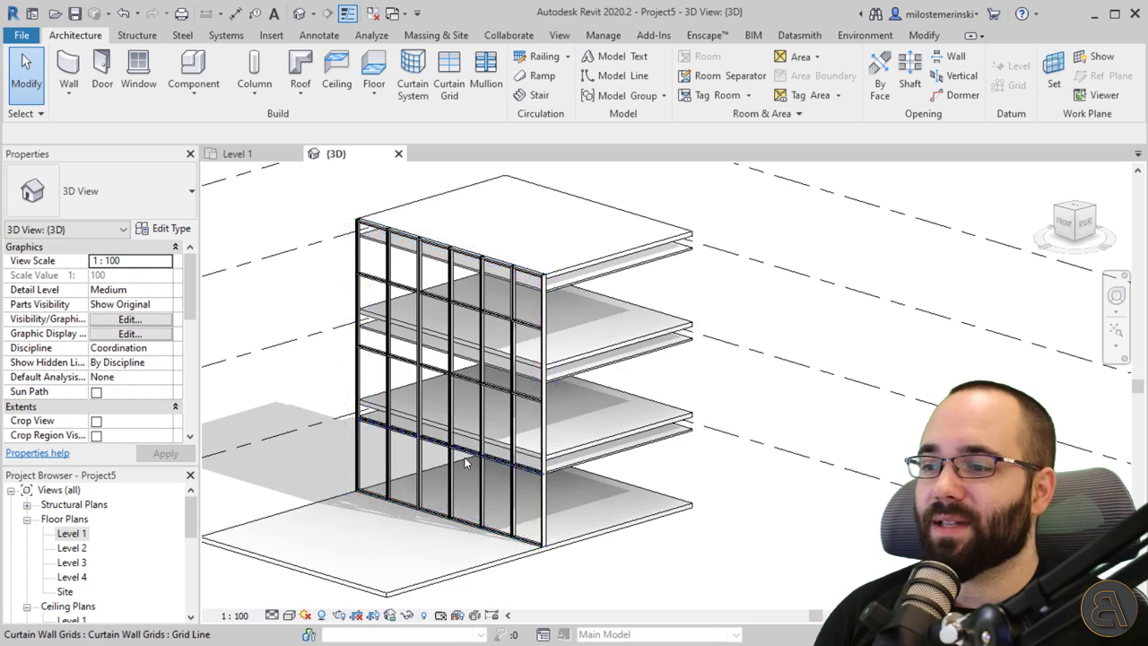
Step: Unpin the curtain wall's lowest intermediate horizontal grid line and move it up to 2800 above the base, level with the first upper floor slab
scroll(465, 457, "up", 3)
scroll(462, 453, "up", 8)
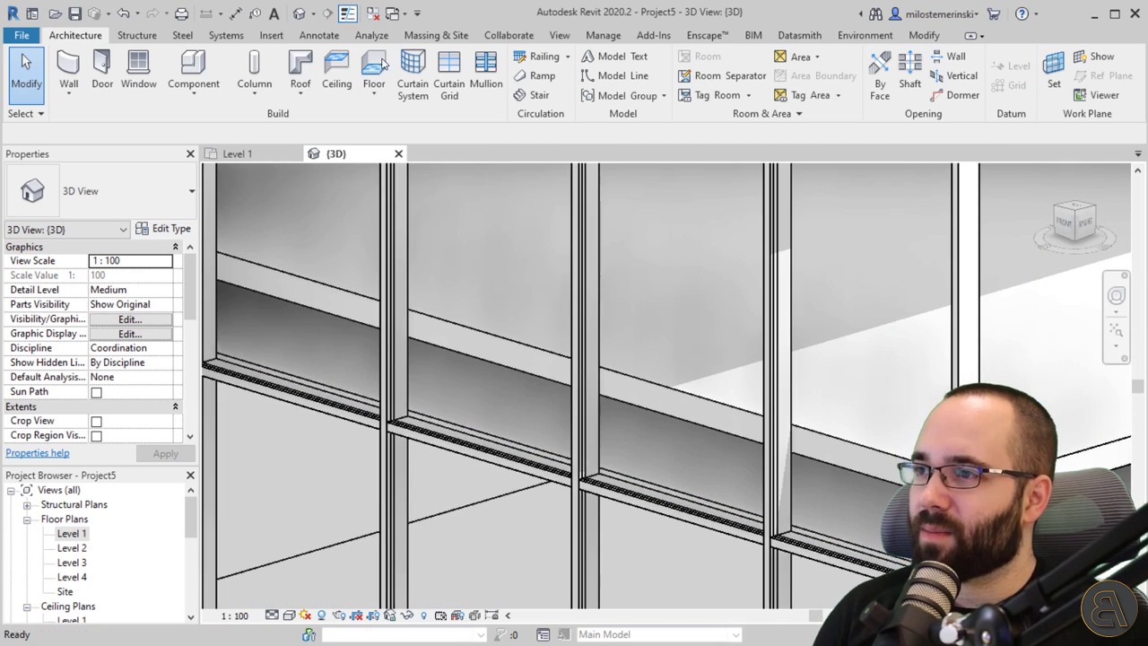
key("Tab")
key("Tab")
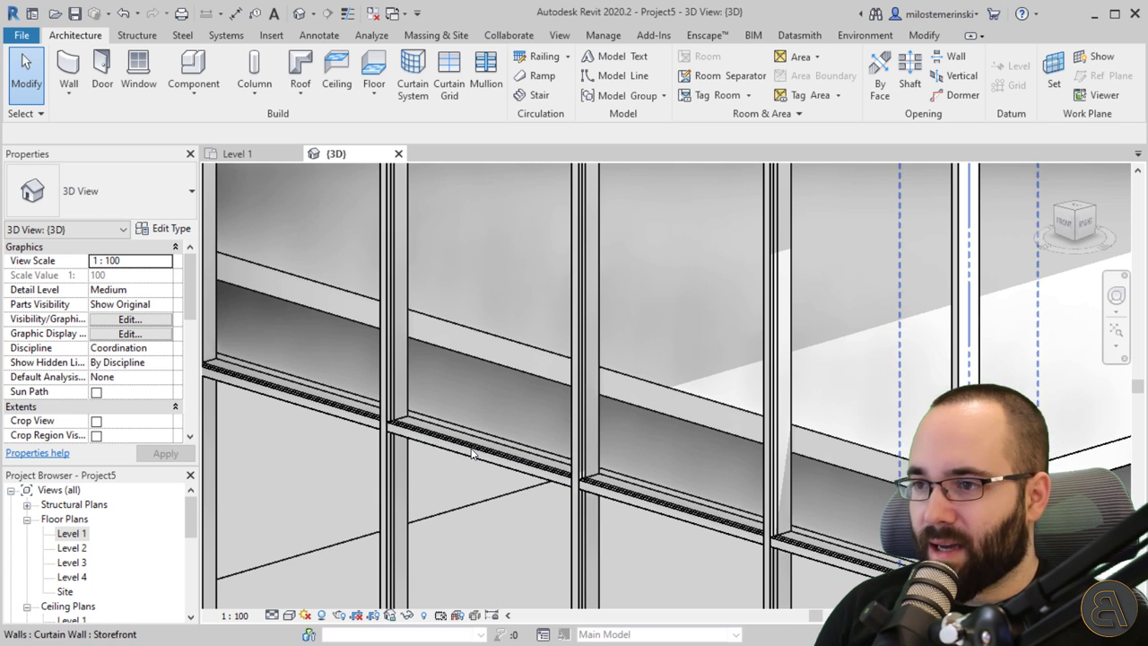
key("Tab")
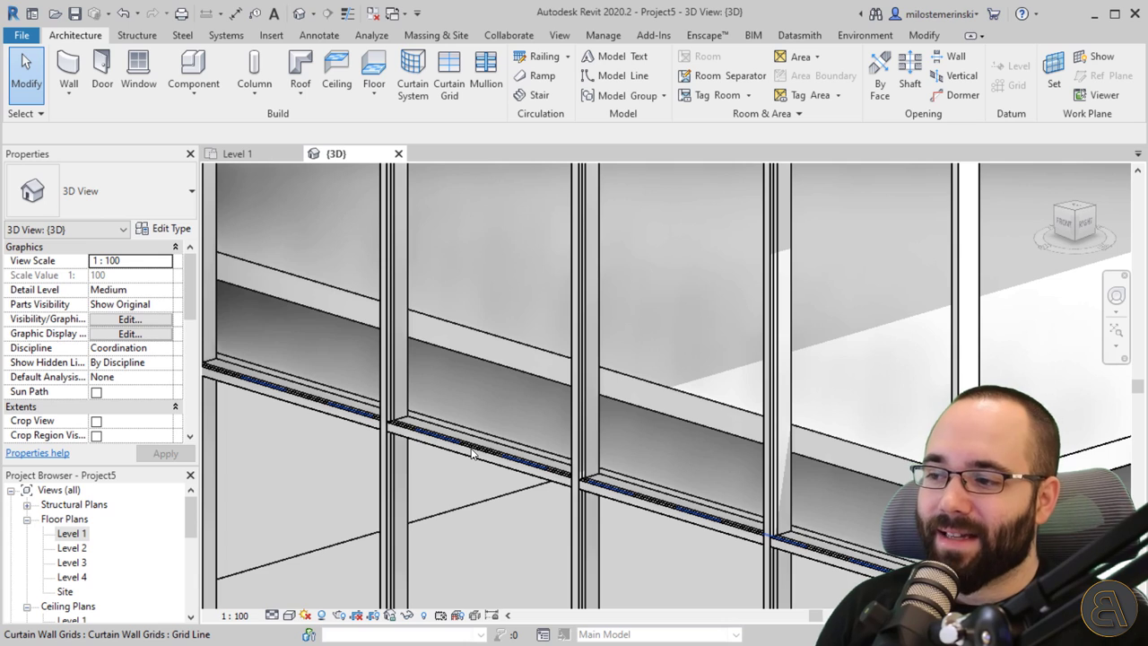
left_click(472, 453)
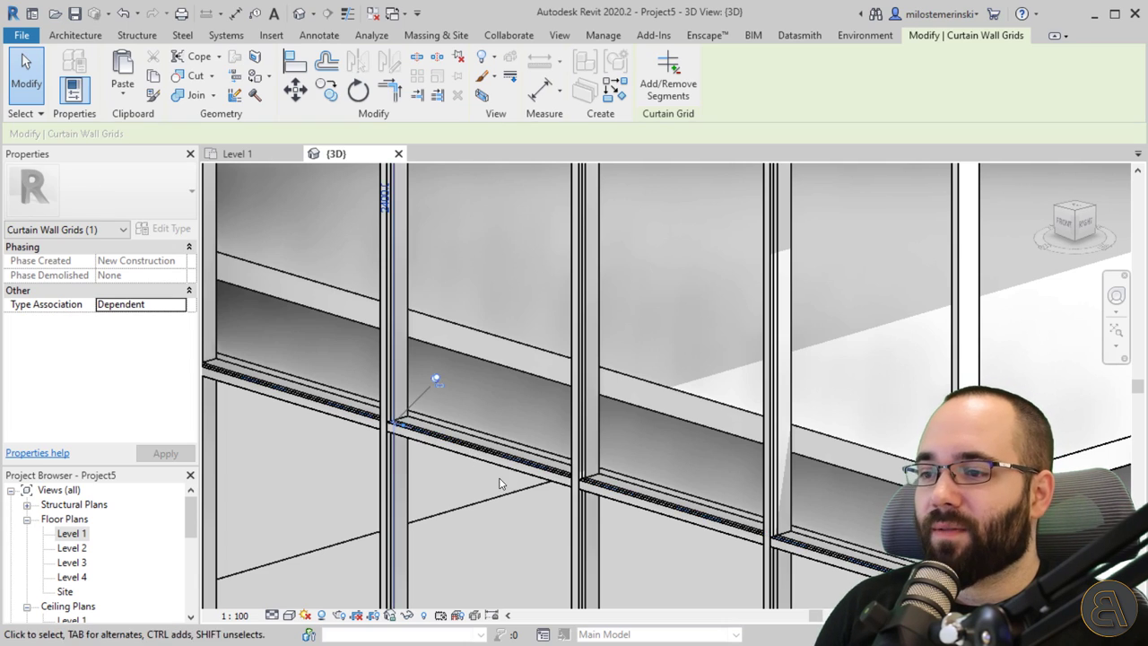
scroll(506, 430, "down", 4)
scroll(532, 409, "up", 2)
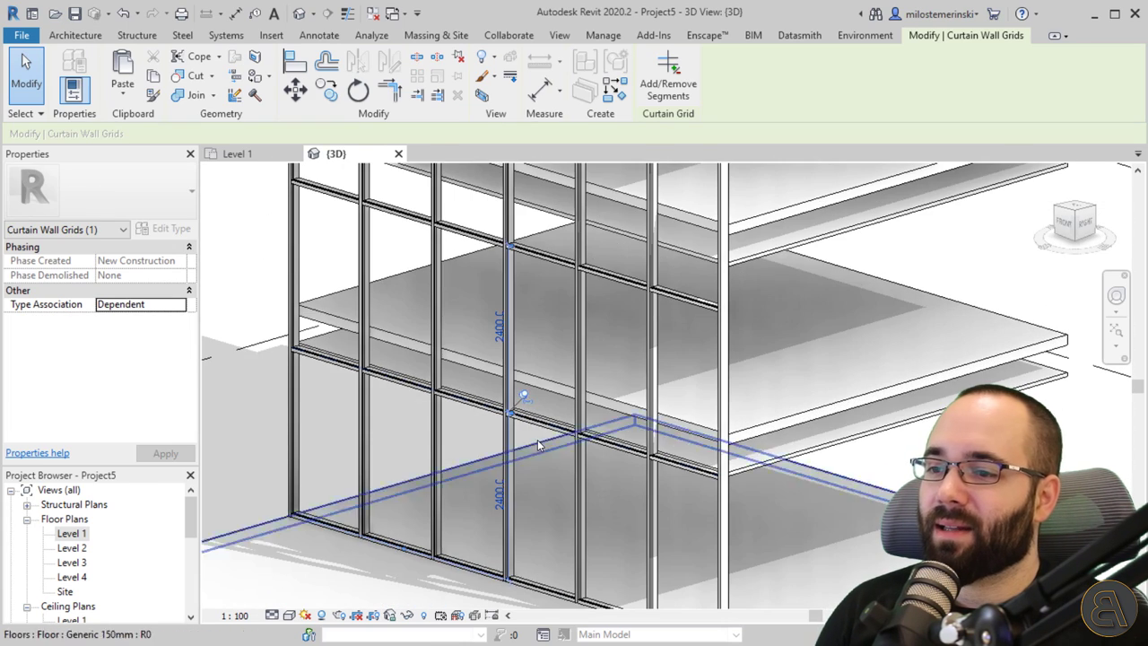
scroll(529, 408, "down", 4)
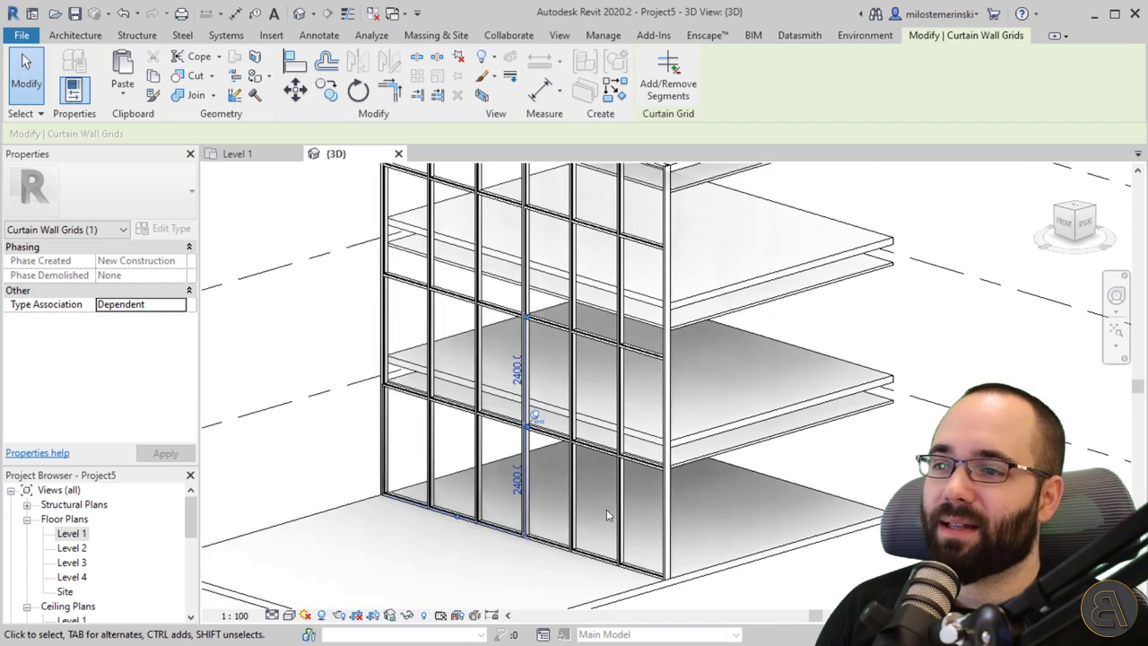
scroll(497, 399, "up", 1)
scroll(496, 398, "up", 3)
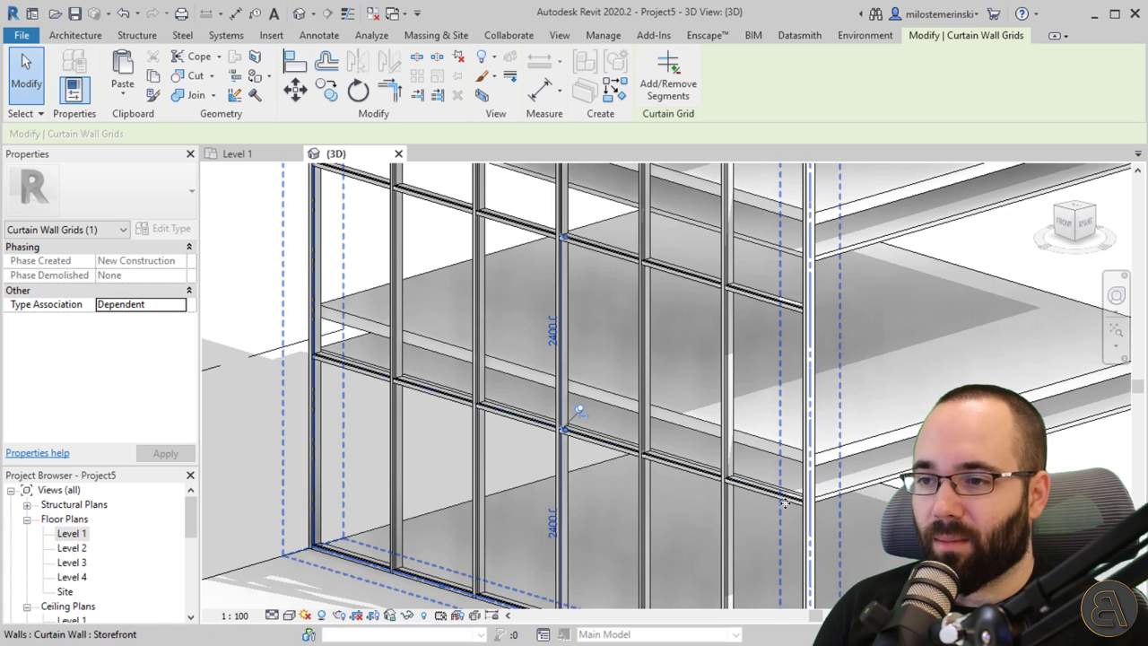
left_click(580, 412)
left_click_drag(598, 438, 602, 398)
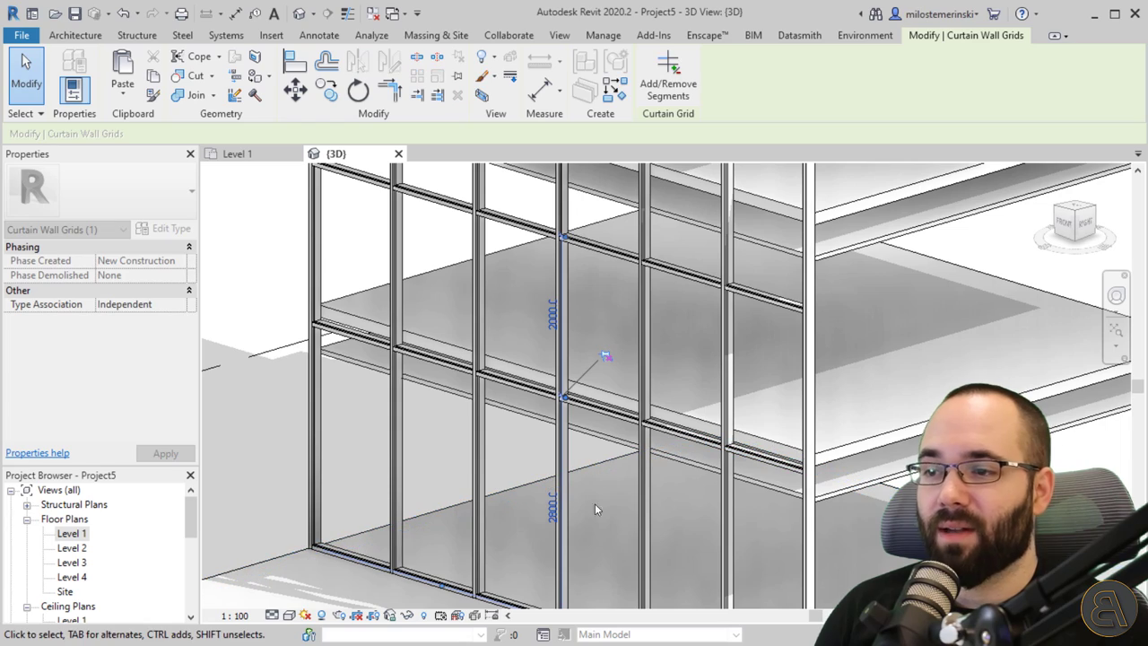
mouse_move(537, 450)
middle_mouse_down("shift")
mouse_move(636, 488)
mouse_move(538, 462)
middle_mouse_up("shift")
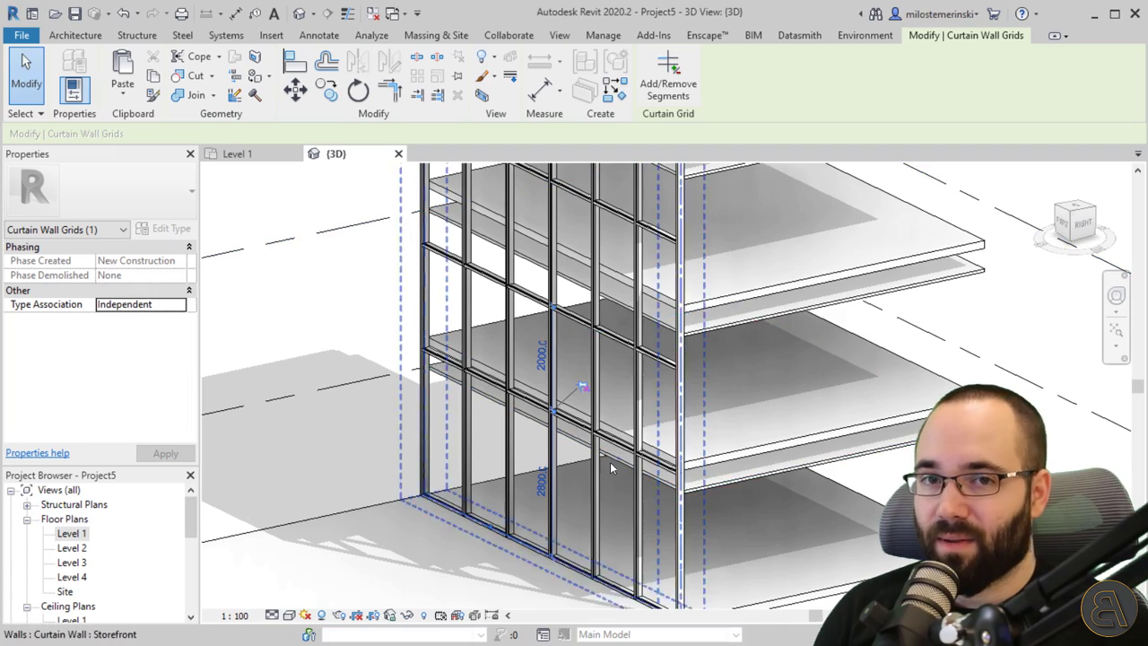
middle_click_drag(610, 462, 592, 444)
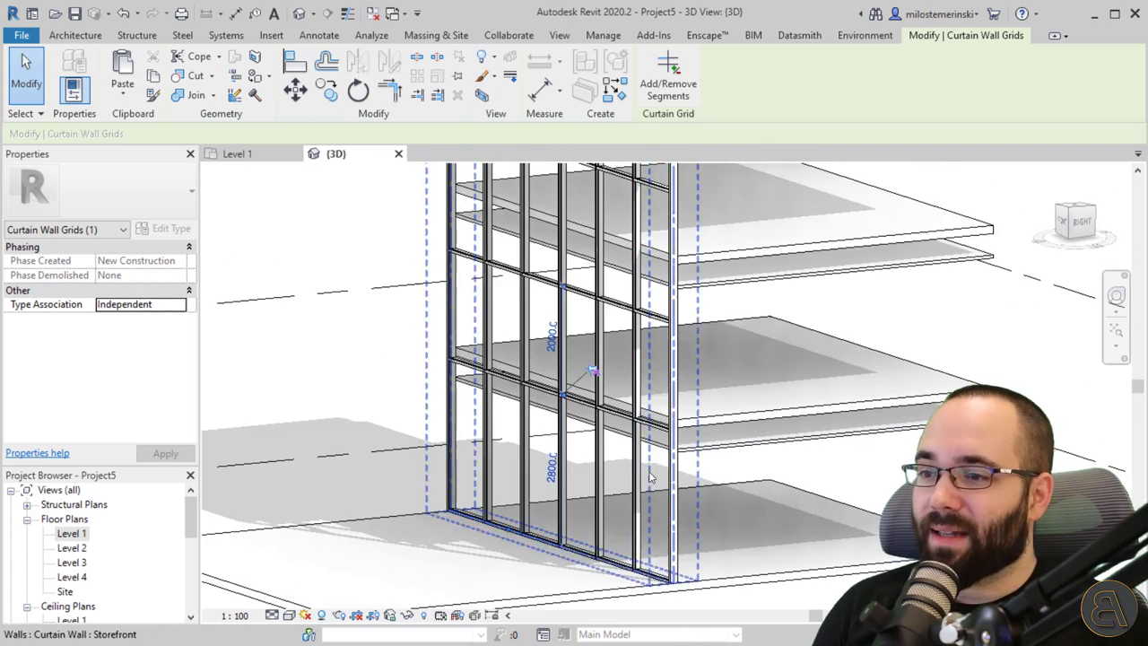
Step: Re-reference the selected grid line's upper temporary dimension from the next grid line to the top edge of the first upper floor slab
scroll(543, 438, "up", 2)
scroll(542, 438, "up", 1)
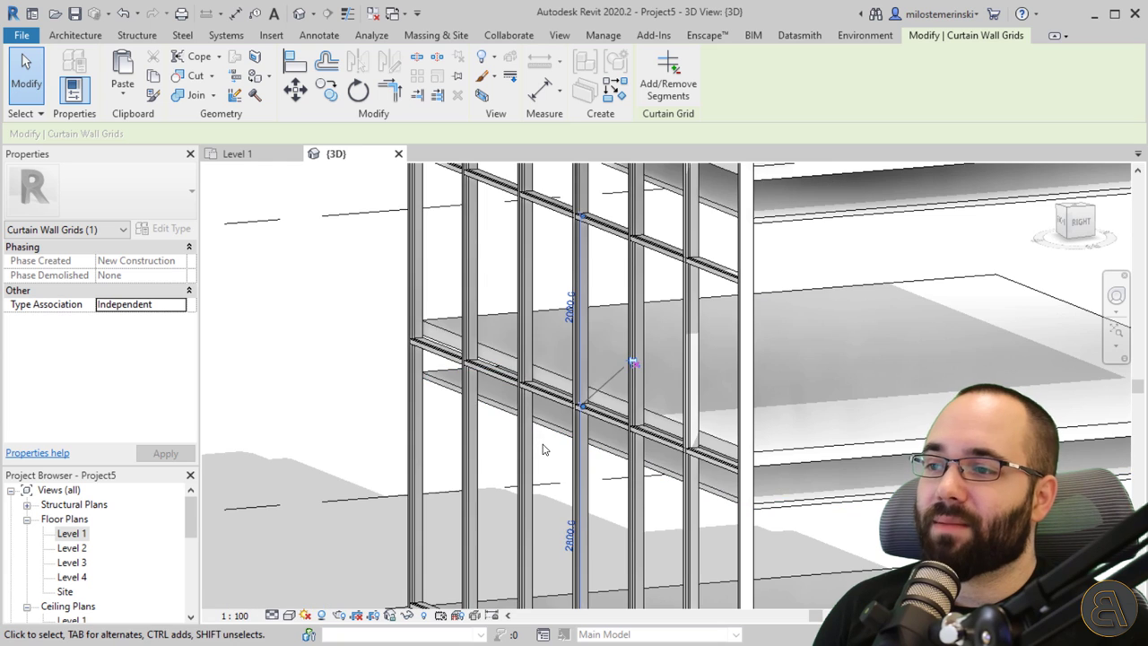
scroll(771, 475, "up", 1)
scroll(771, 475, "up", 1)
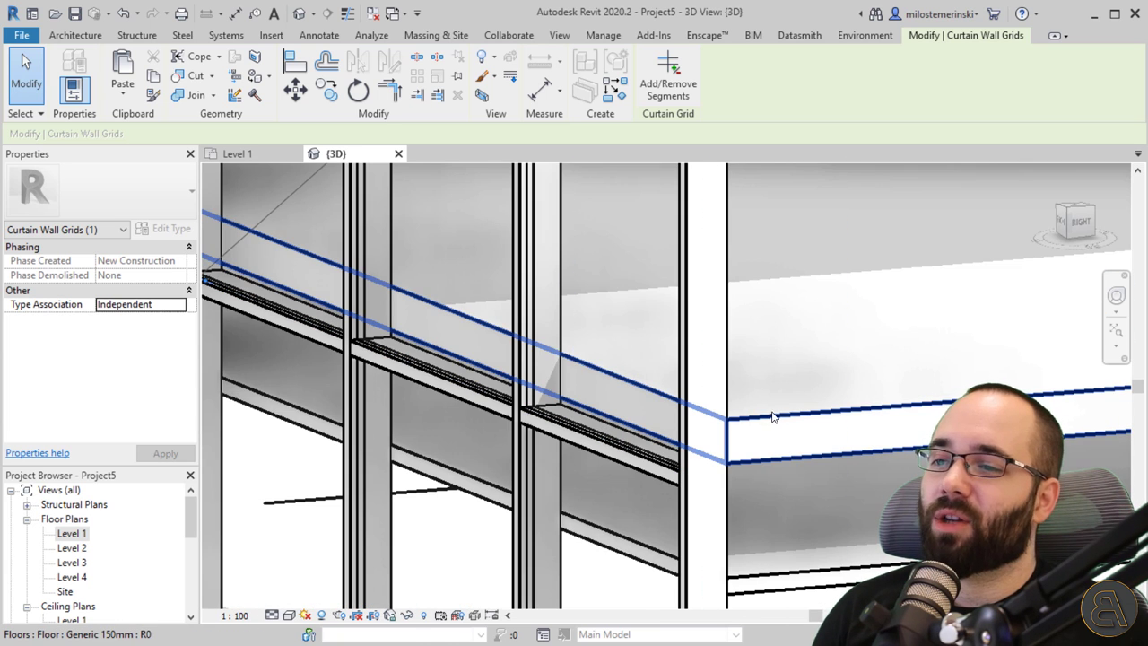
scroll(731, 388, "down", 2)
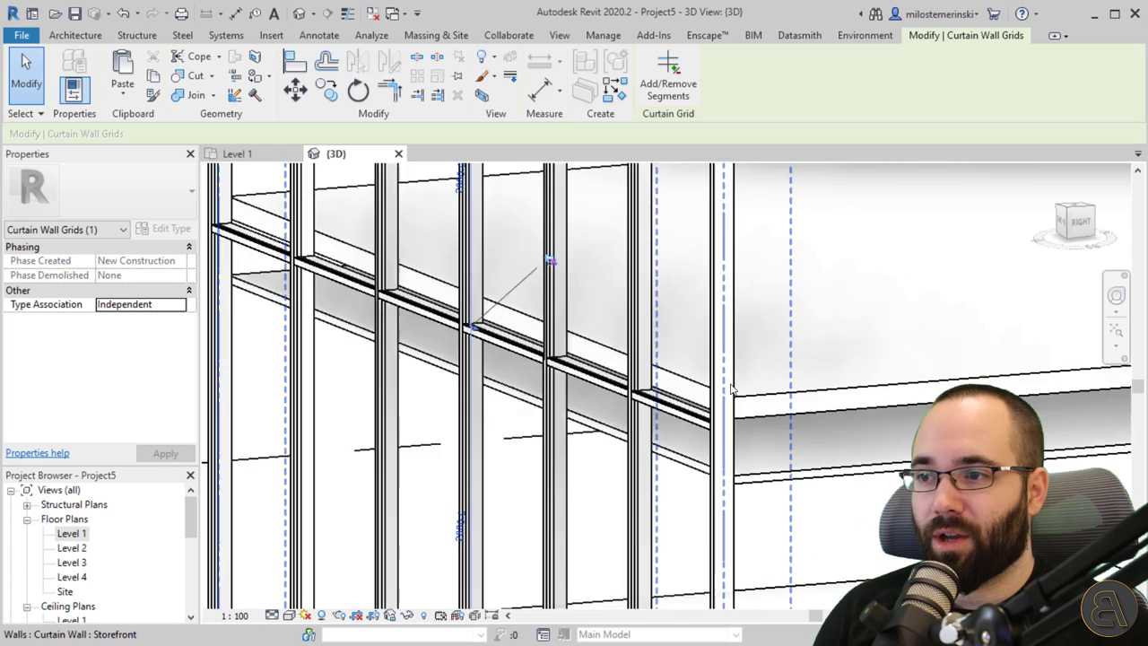
scroll(550, 456, "down", 2)
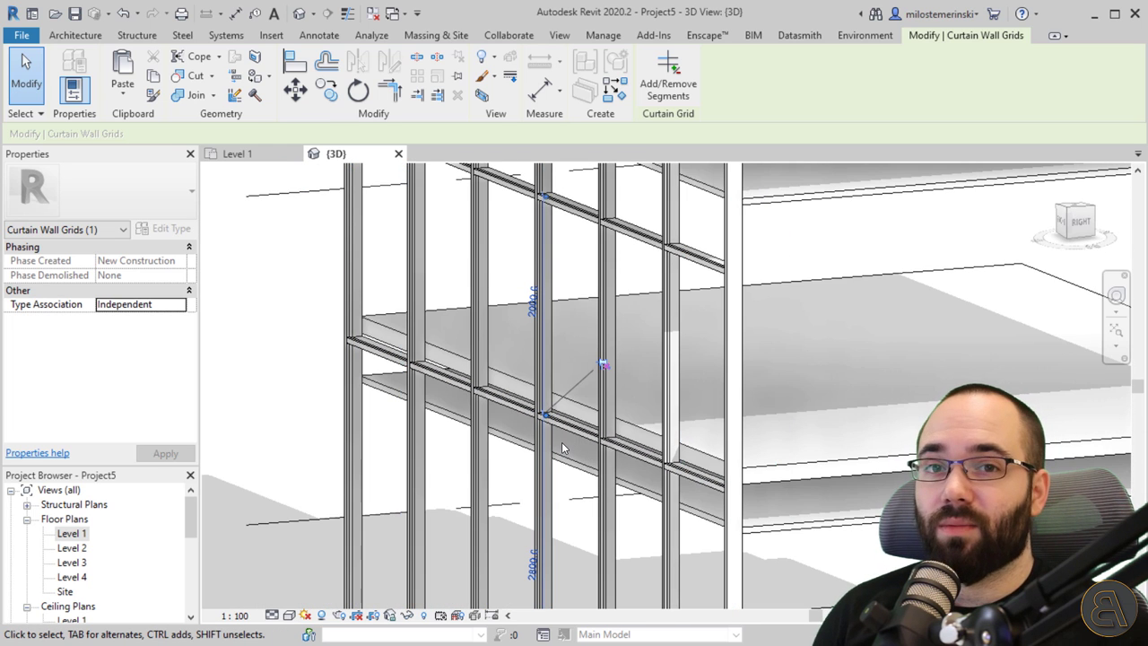
left_click(547, 203)
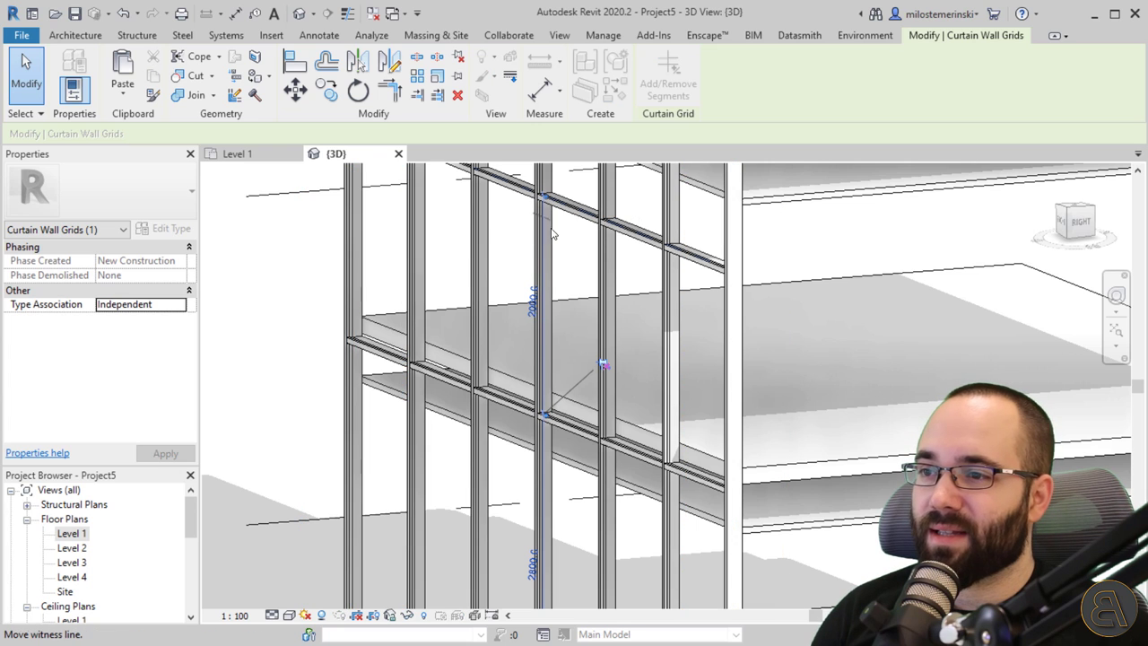
left_click(588, 408)
scroll(533, 406, "up", 5)
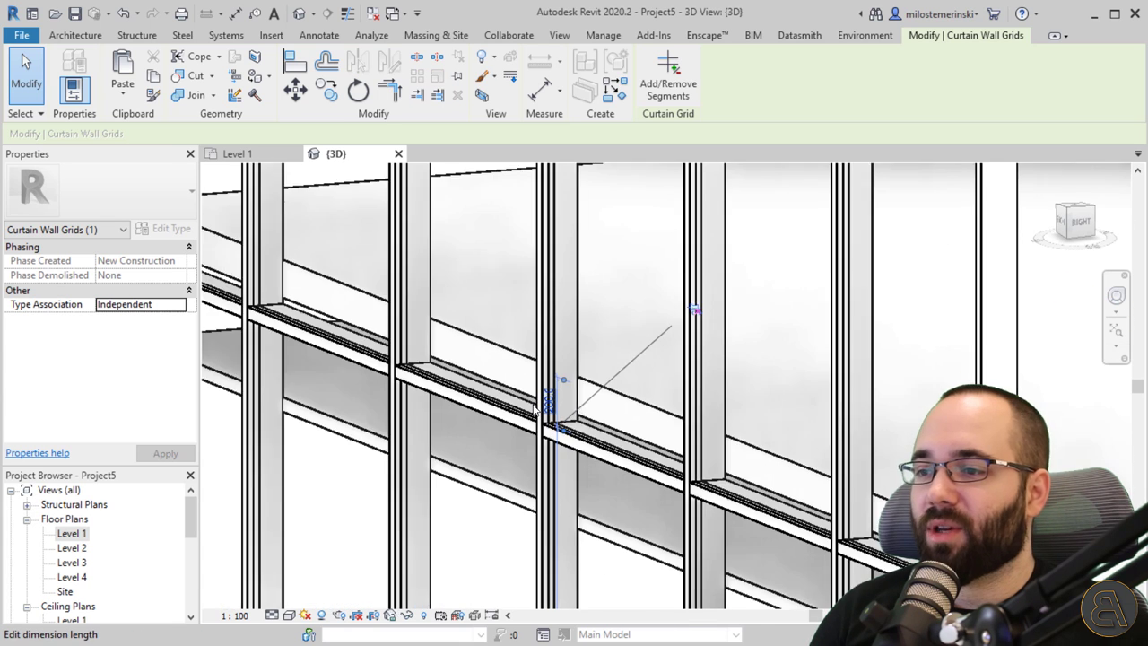
Step: Set the grid line's distance from the slab's top edge to 25 mm, then deselect it
left_click(528, 401)
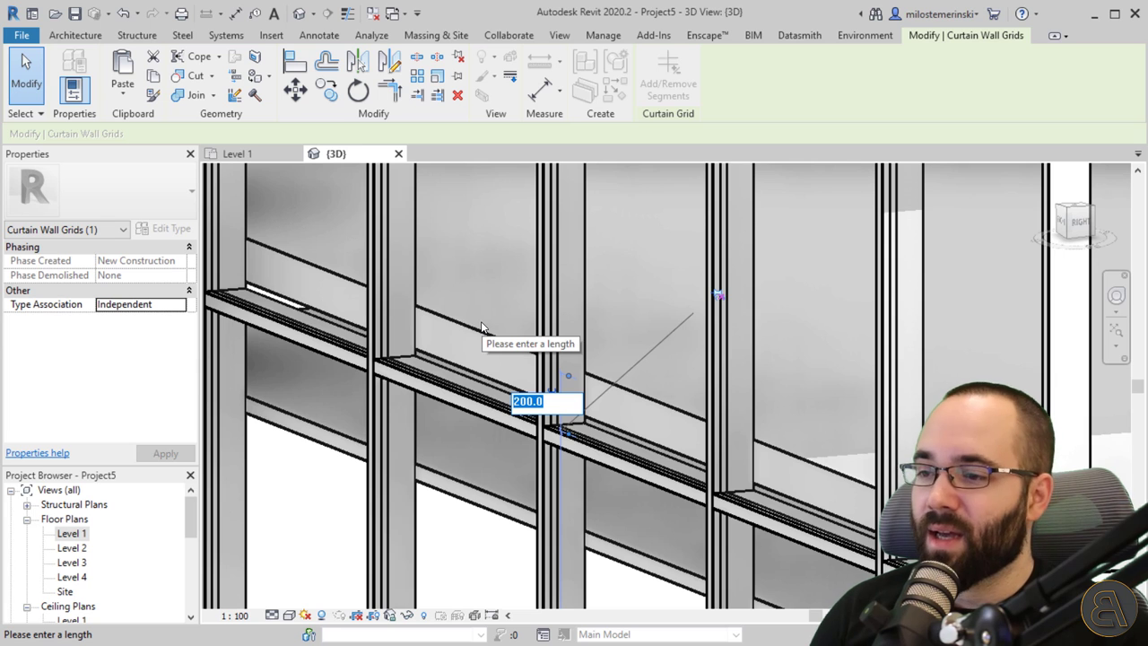
type("100")
key("Return")
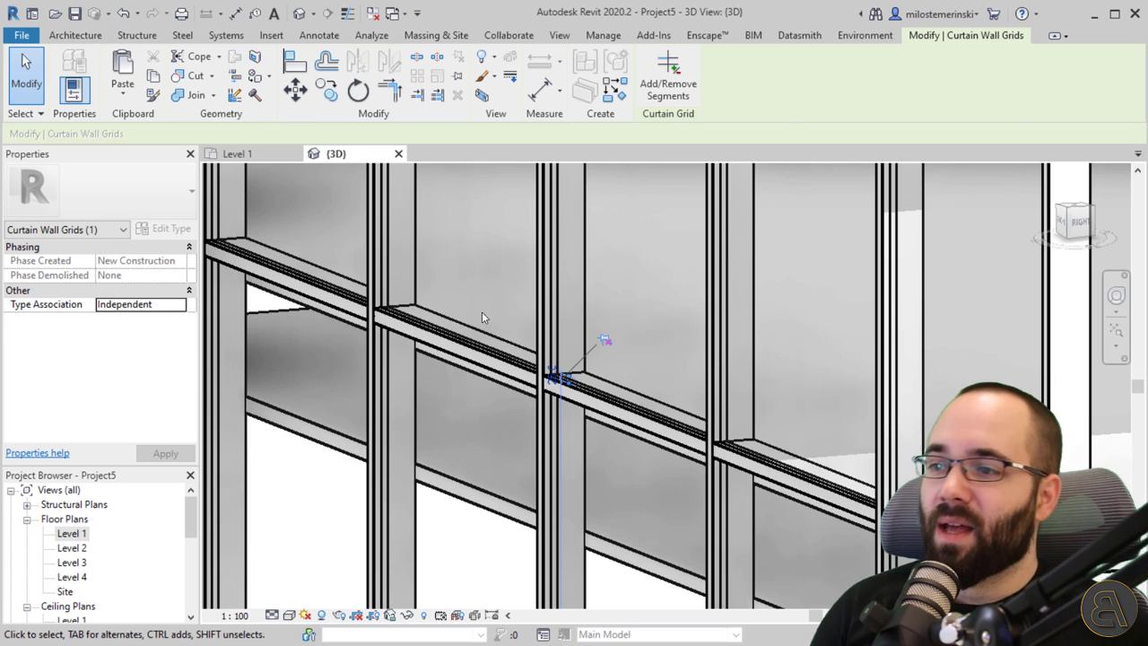
key("Escape")
key("Escape")
scroll(538, 318, "down", 5)
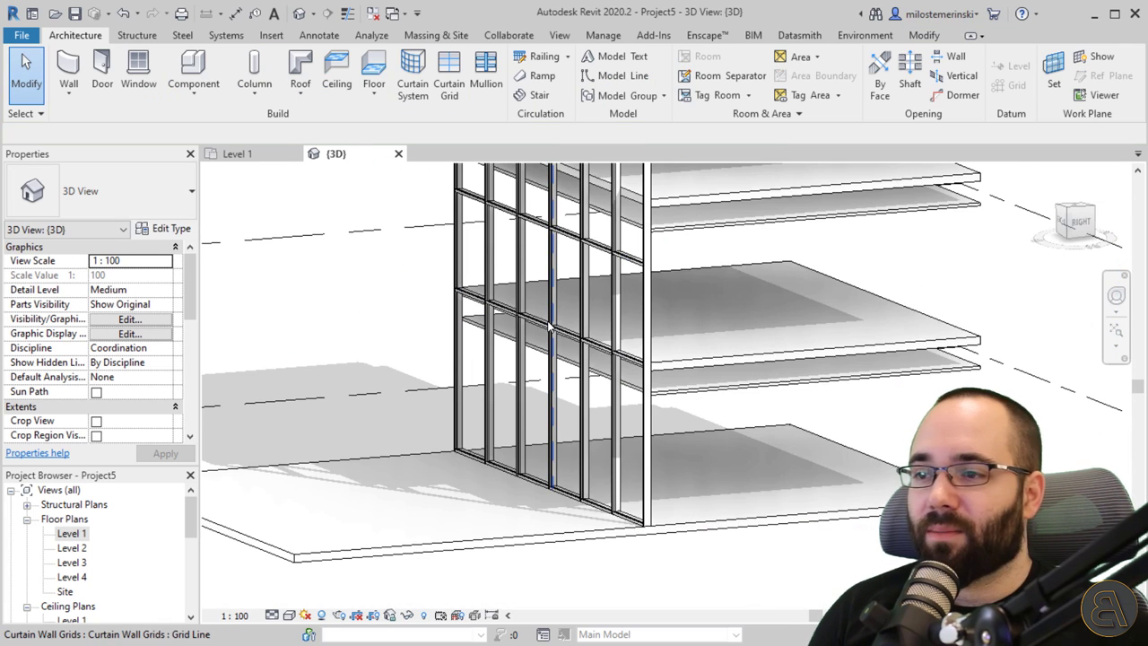
Step: In the Level 1 floor plan, place a vertical building section line crossing the curtain wall near its middle
left_click(237, 153)
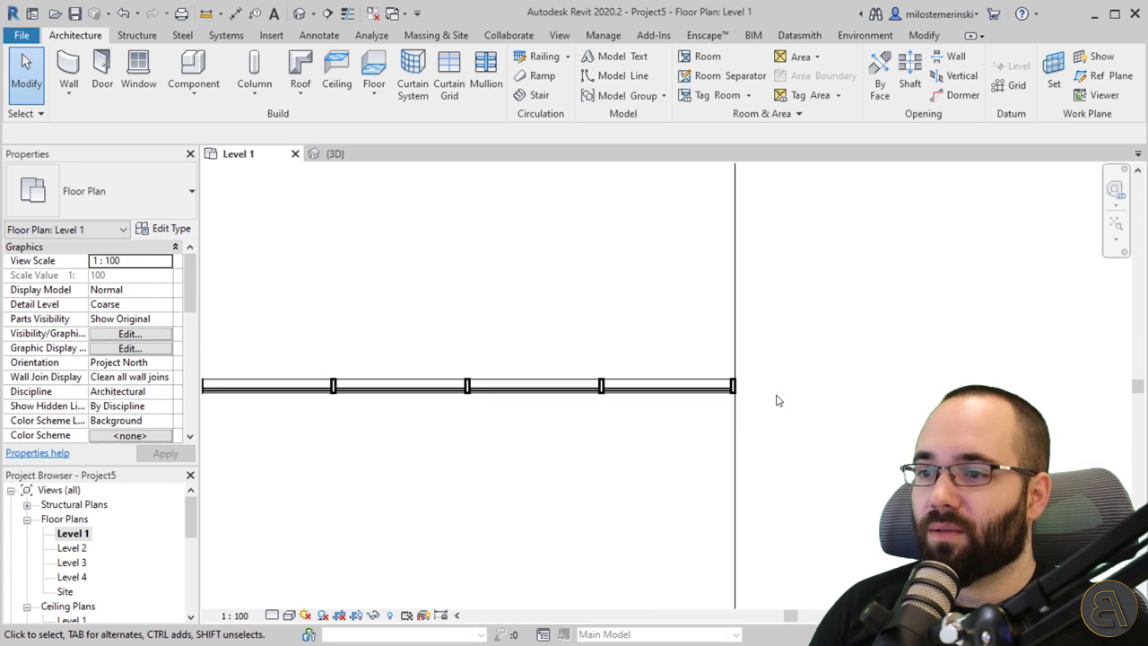
scroll(777, 400, "down", 5)
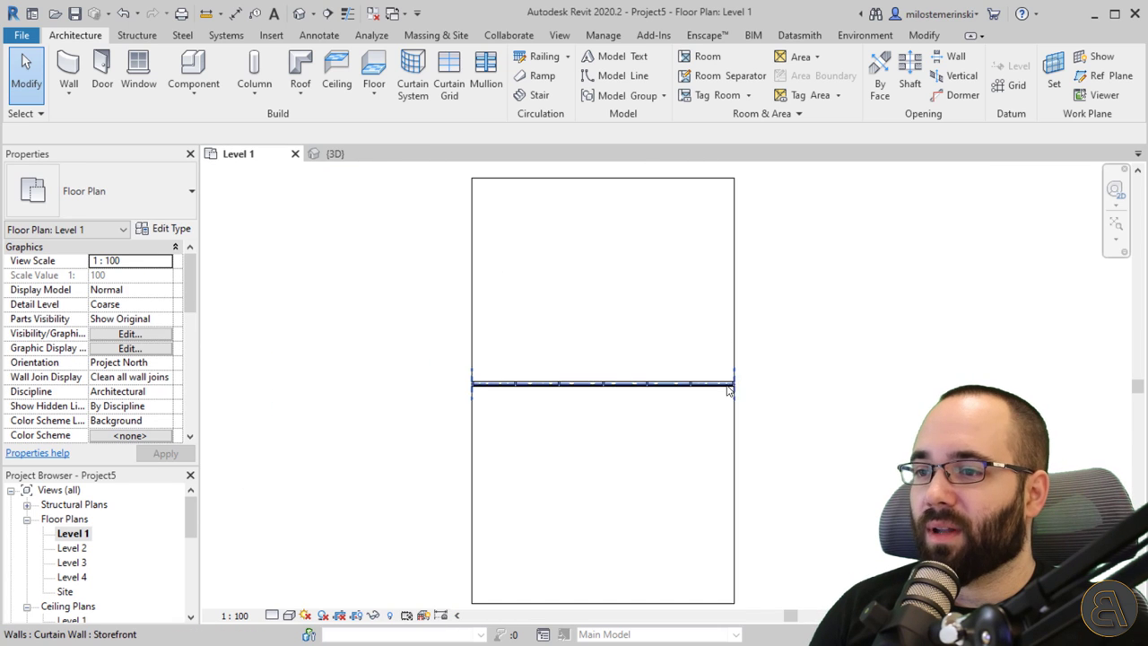
left_click(328, 20)
left_click(608, 420)
left_click(608, 283)
key("Escape")
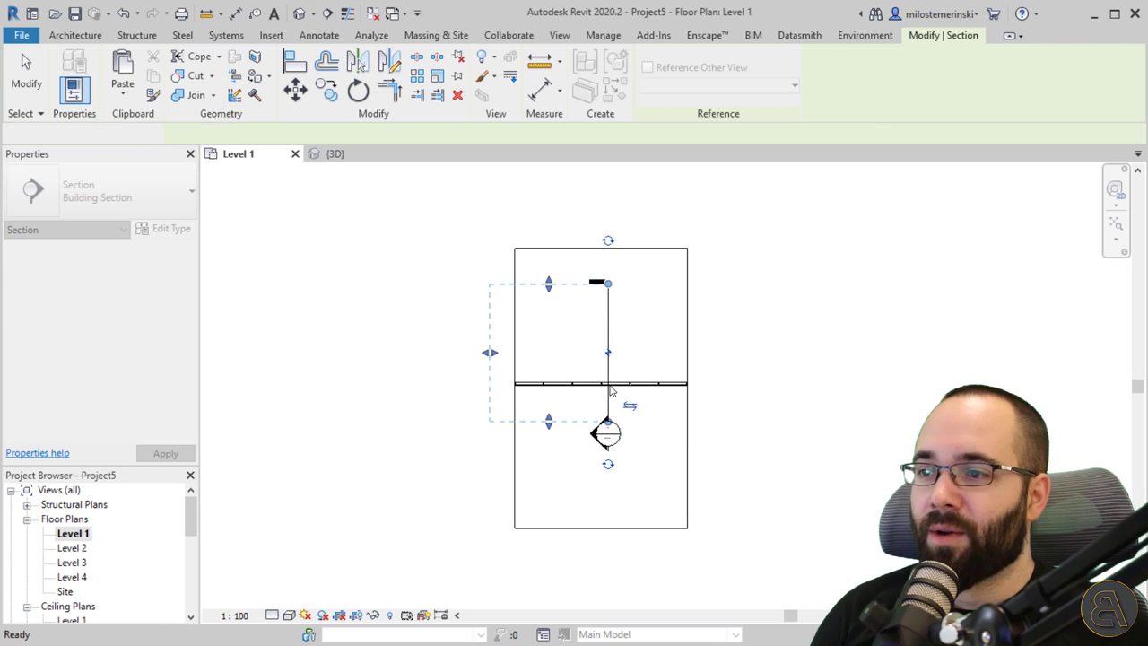
key("Escape")
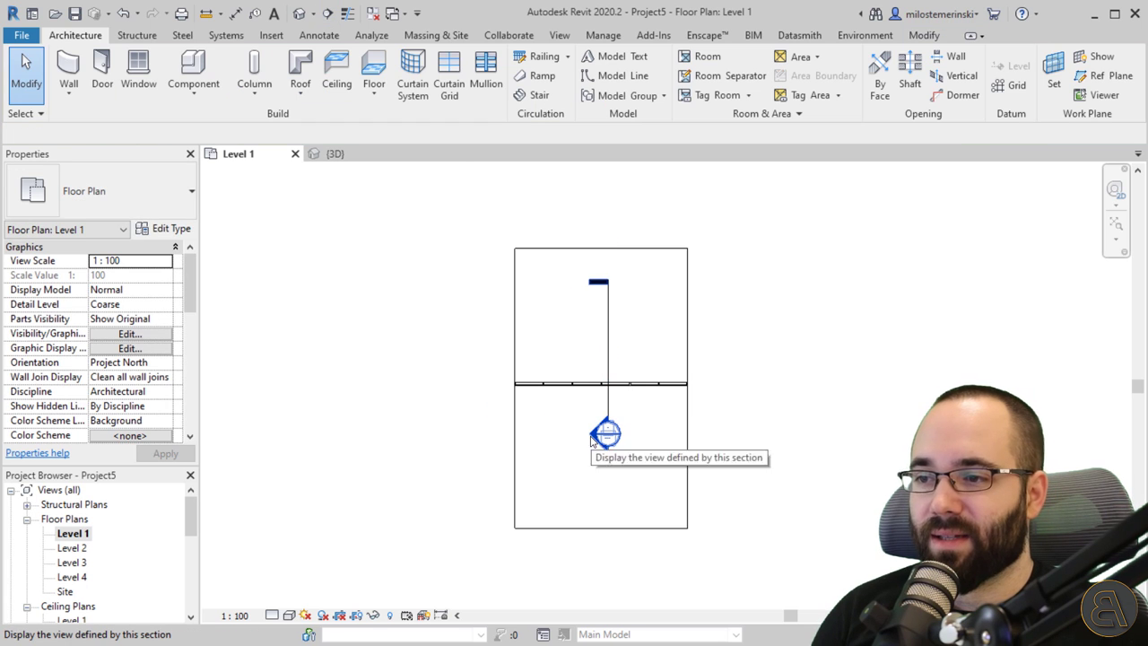
Step: Open the new section view and turn on Thin Lines to show the joint between mullion and first upper floor slab
double_click(592, 436)
scroll(580, 431, "up", 4)
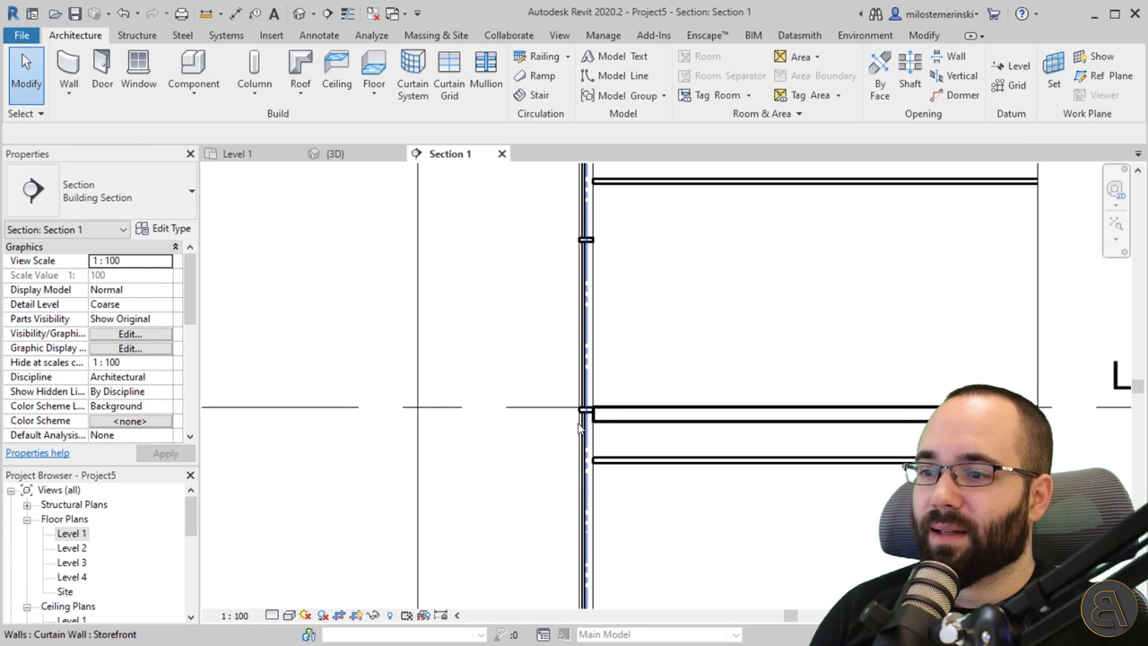
scroll(580, 430, "up", 3)
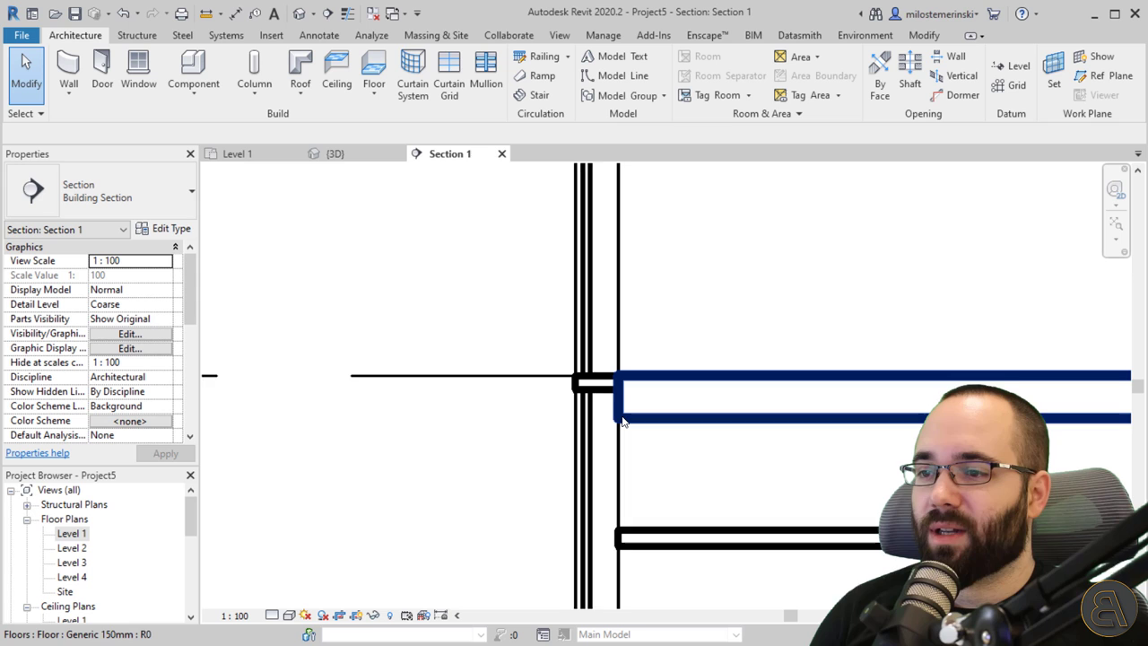
left_click(348, 13)
scroll(616, 381, "up", 3)
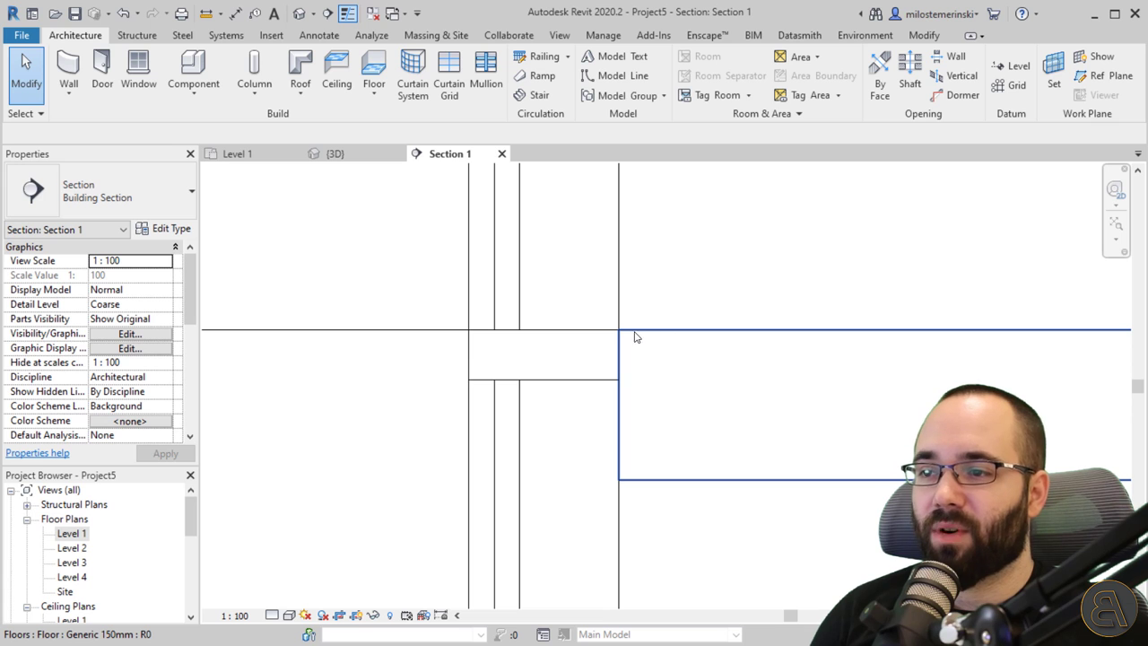
Step: Inspect the grid line's position inside the horizontal mullion at the slab and measure the mullion's thickness
scroll(628, 345, "down", 1)
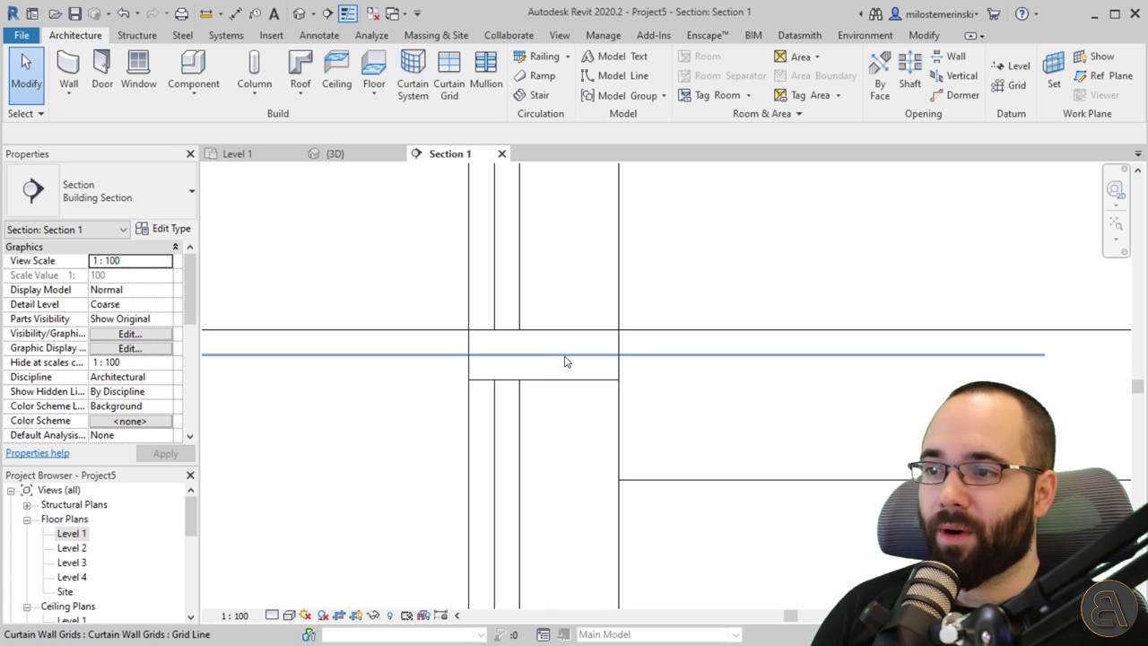
left_click(566, 362)
scroll(664, 367, "down", 1)
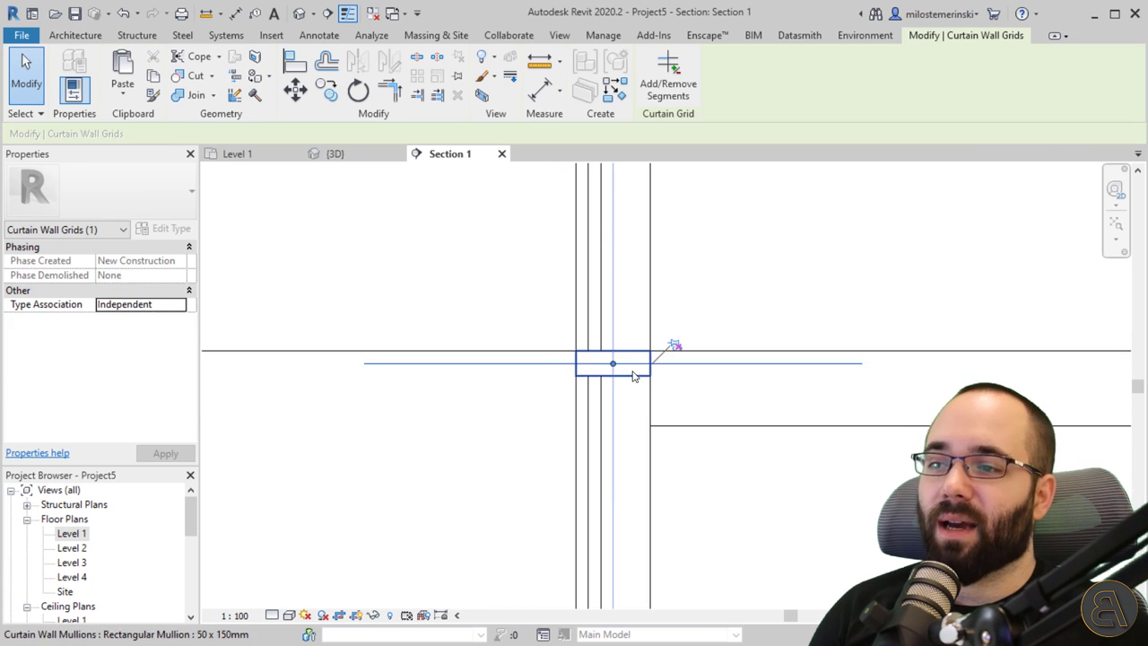
scroll(633, 371, "up", 2)
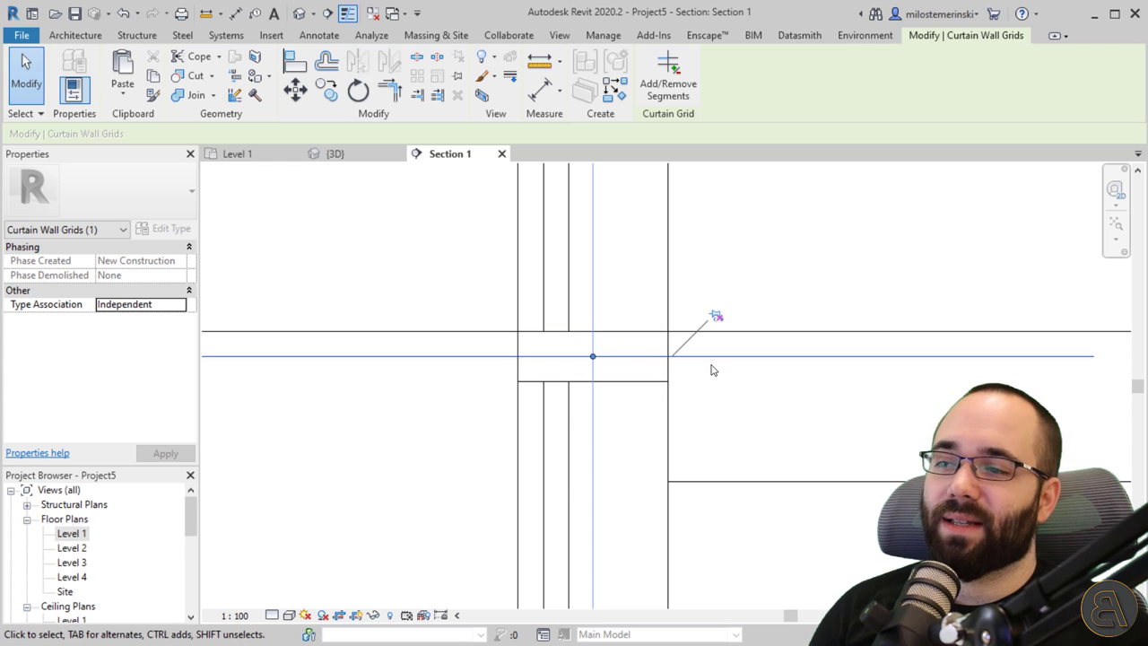
left_click(613, 386)
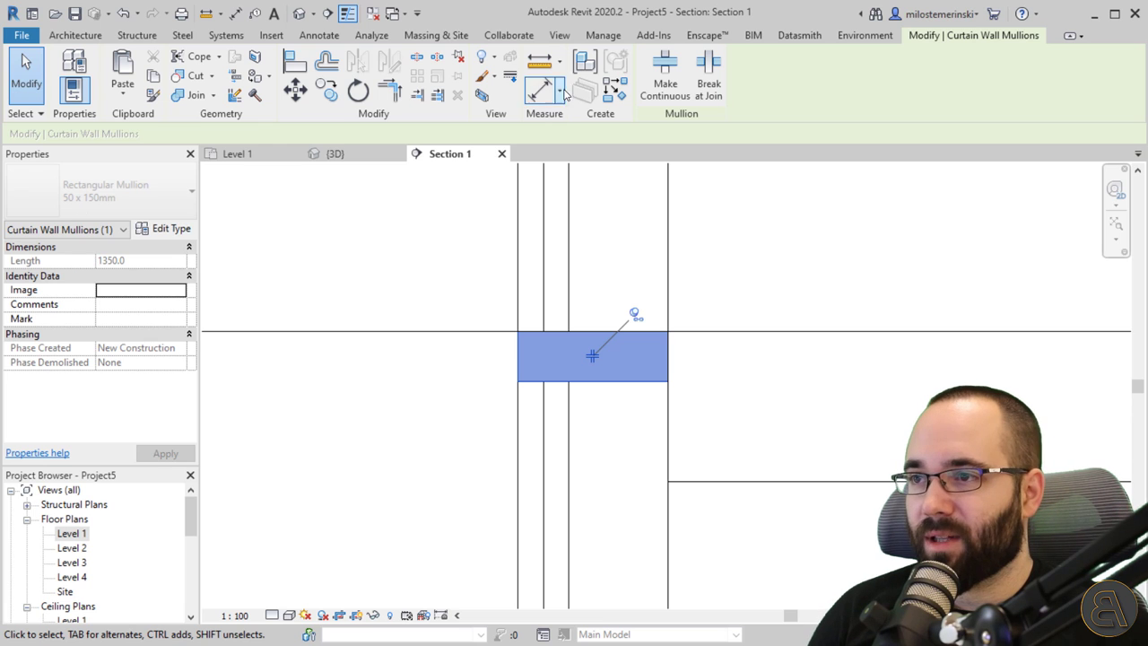
left_click(539, 61)
left_click(517, 331)
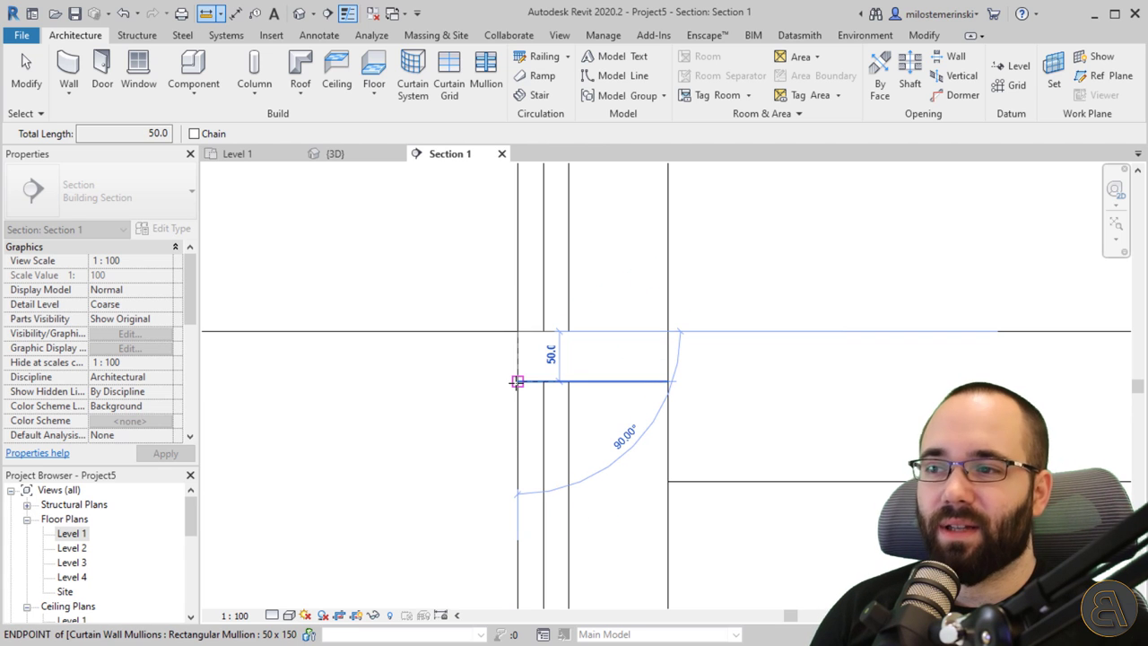
left_click(517, 382)
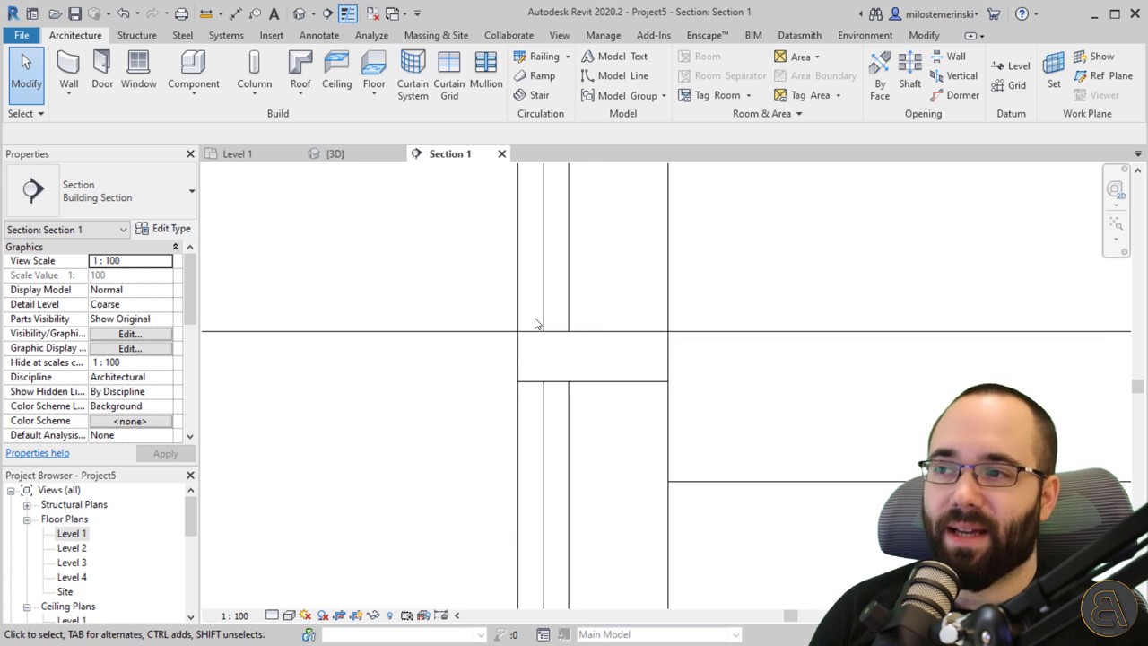
Step: Back in the 3D view, set the second intermediate horizontal grid line 25 mm below the top of the second upper floor slab
left_click(334, 153)
middle_click_drag(646, 520, 522, 384, "shift")
left_click(499, 479)
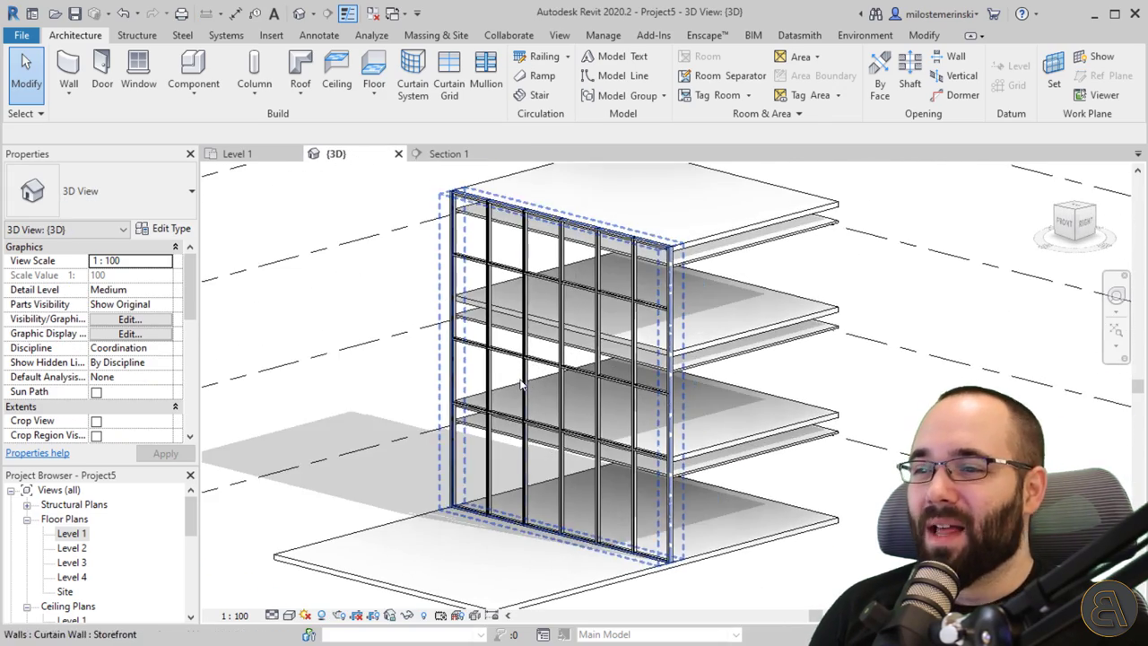
scroll(618, 375, "up", 3)
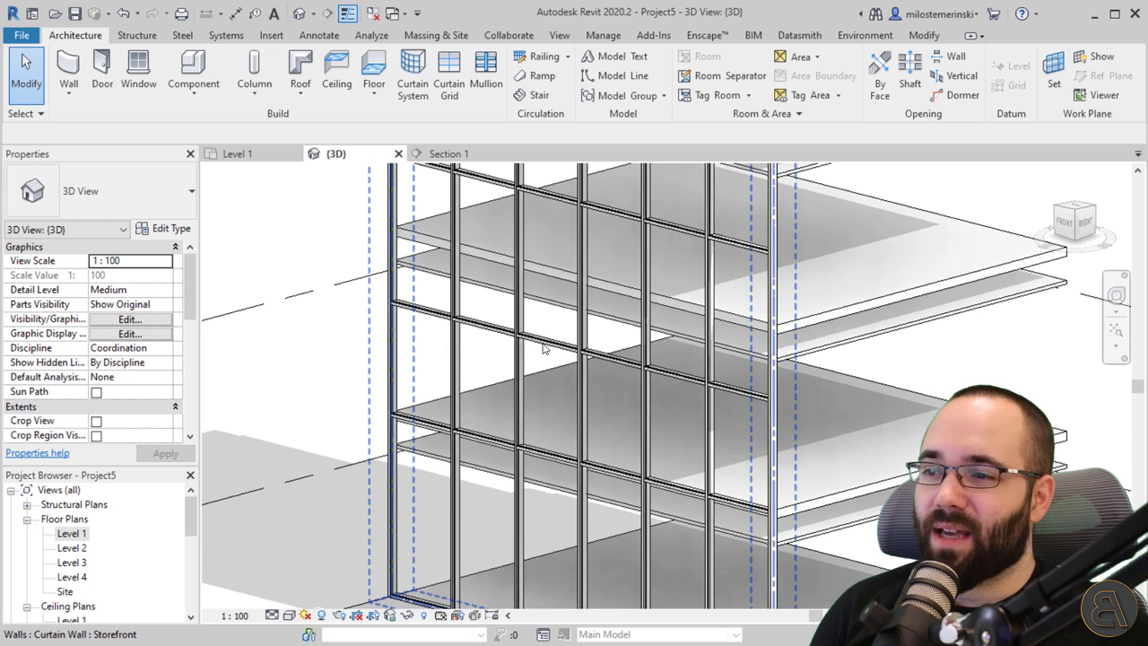
key("Tab")
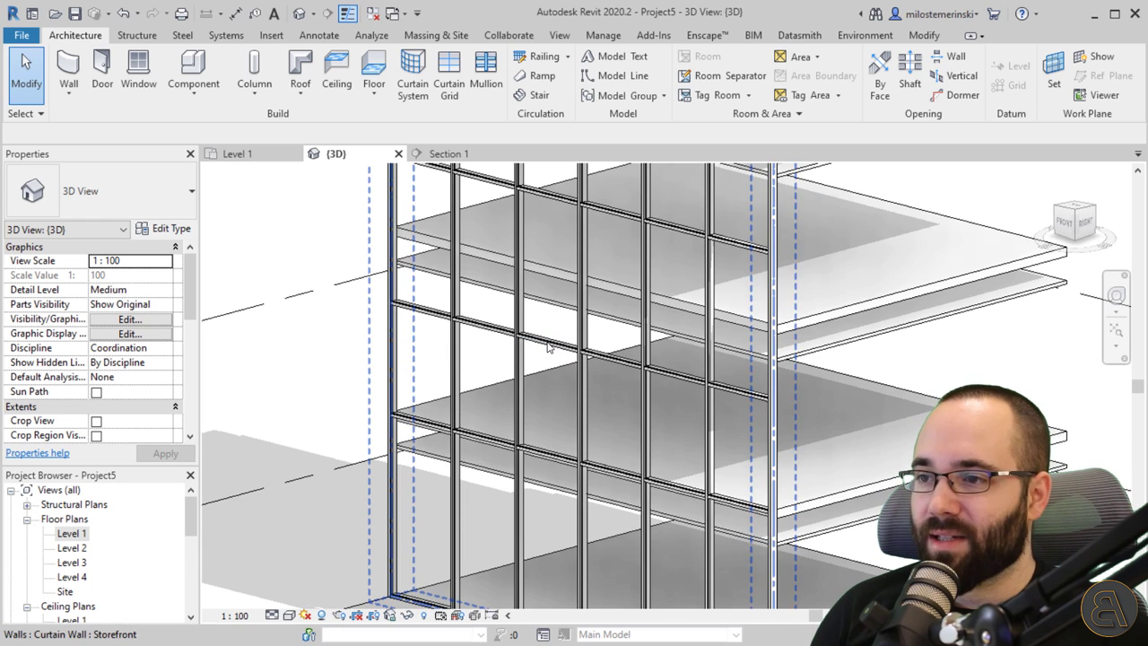
key("Tab")
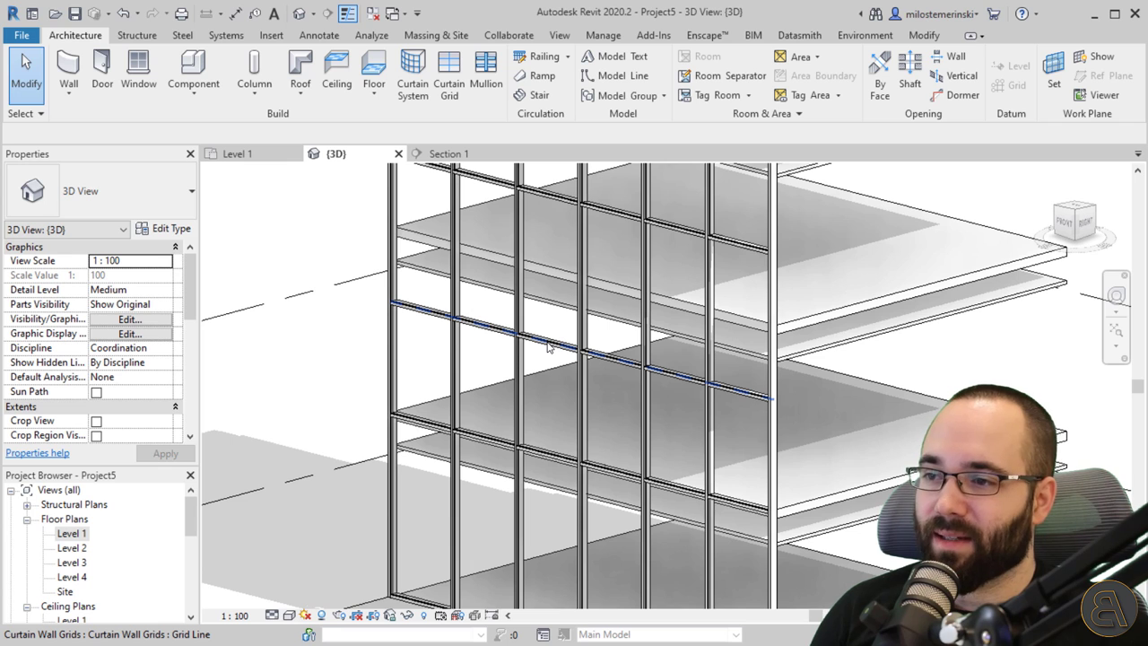
left_click(549, 347)
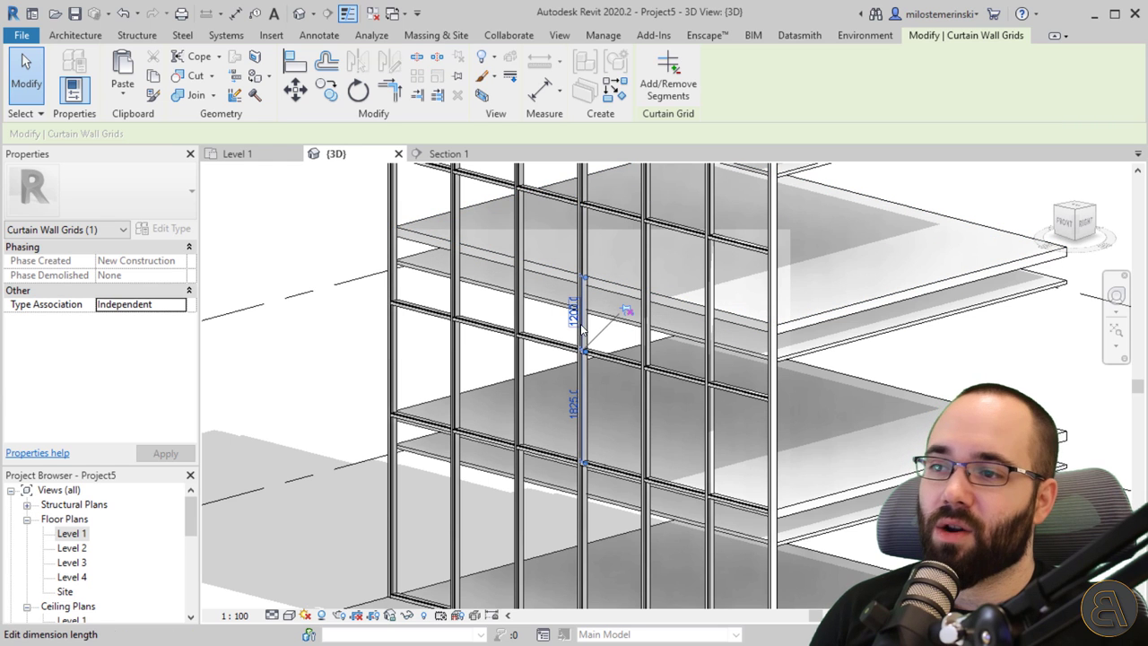
left_click(575, 316)
type("25")
key("Return")
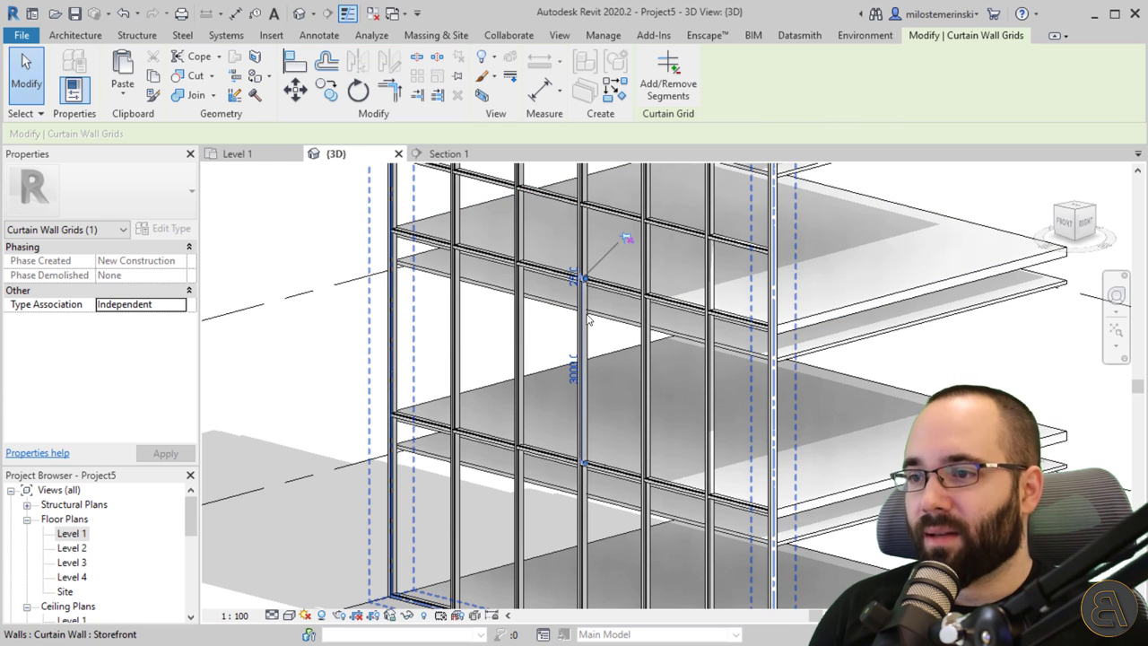
middle_click_drag(675, 445, 478, 403, "shift")
left_click(364, 404)
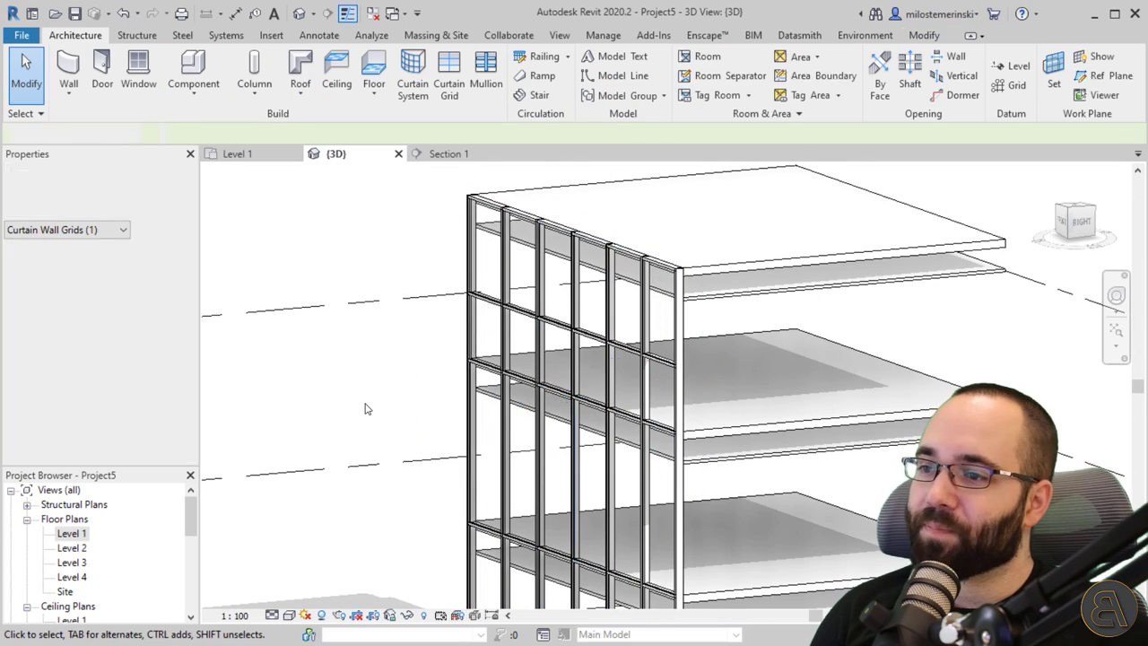
Step: Examine how the curtain wall's uppermost intermediate mullion sits relative to the top-storey ceiling and roof slab
scroll(584, 384, "up", 5)
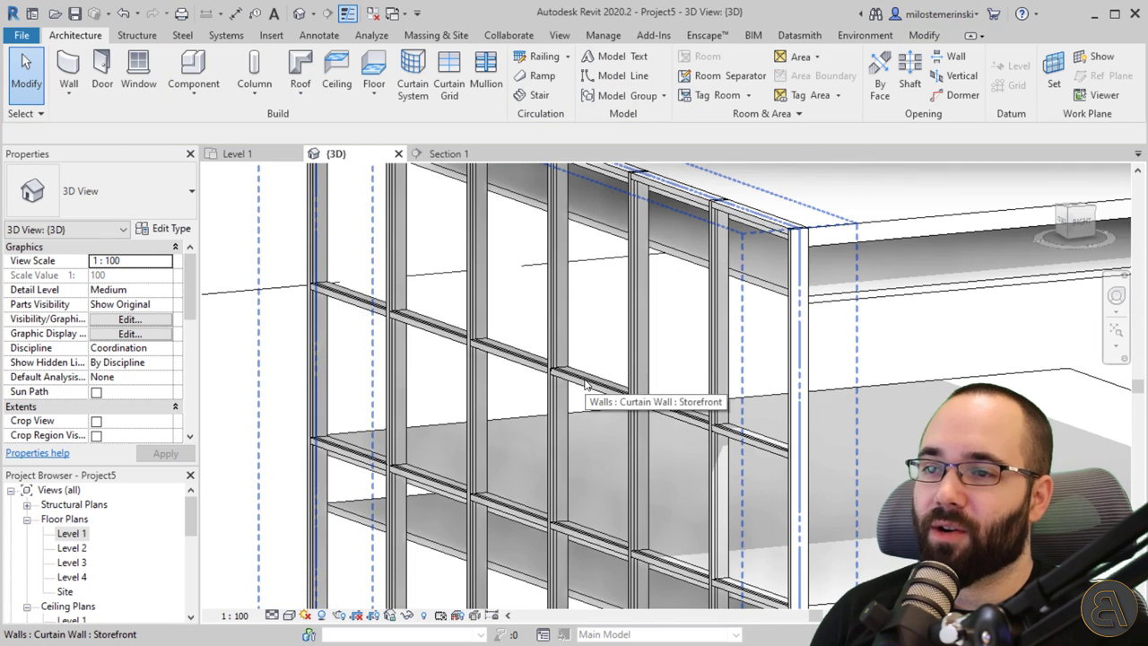
middle_click_drag(584, 384, 602, 354, "shift")
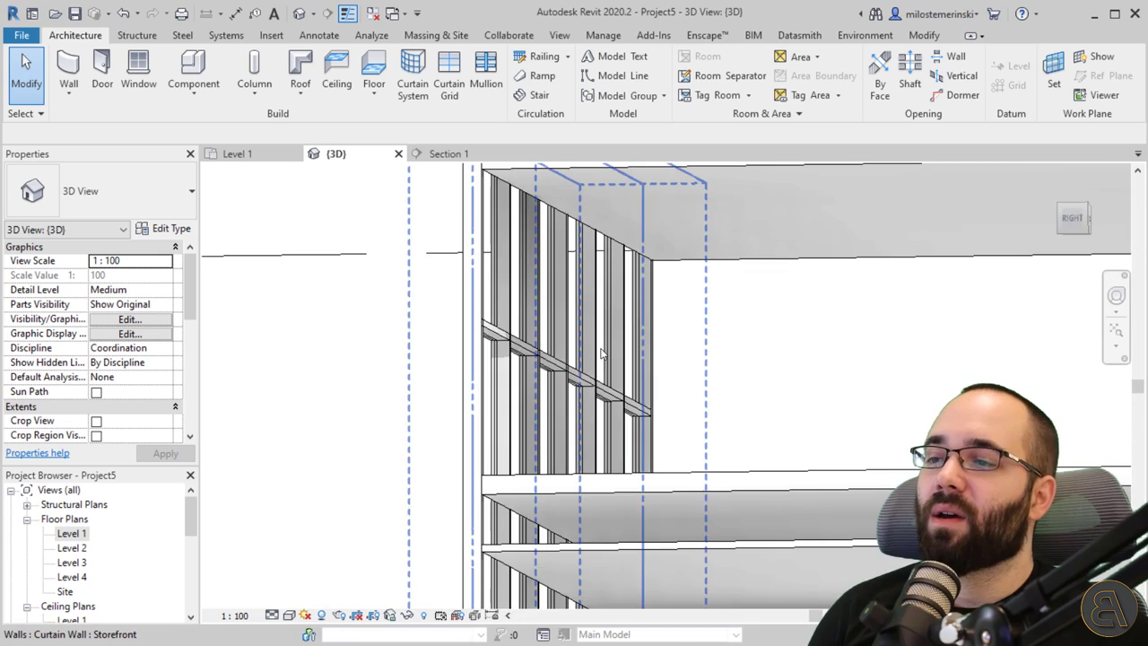
scroll(601, 354, "up", 8)
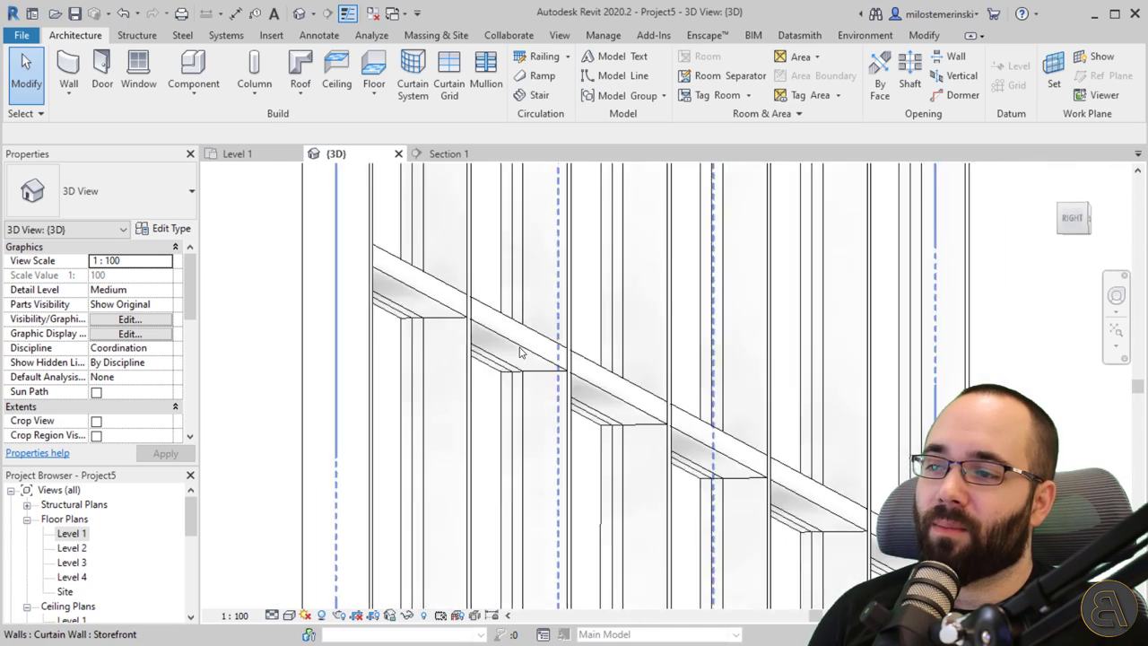
scroll(518, 352, "up", 5)
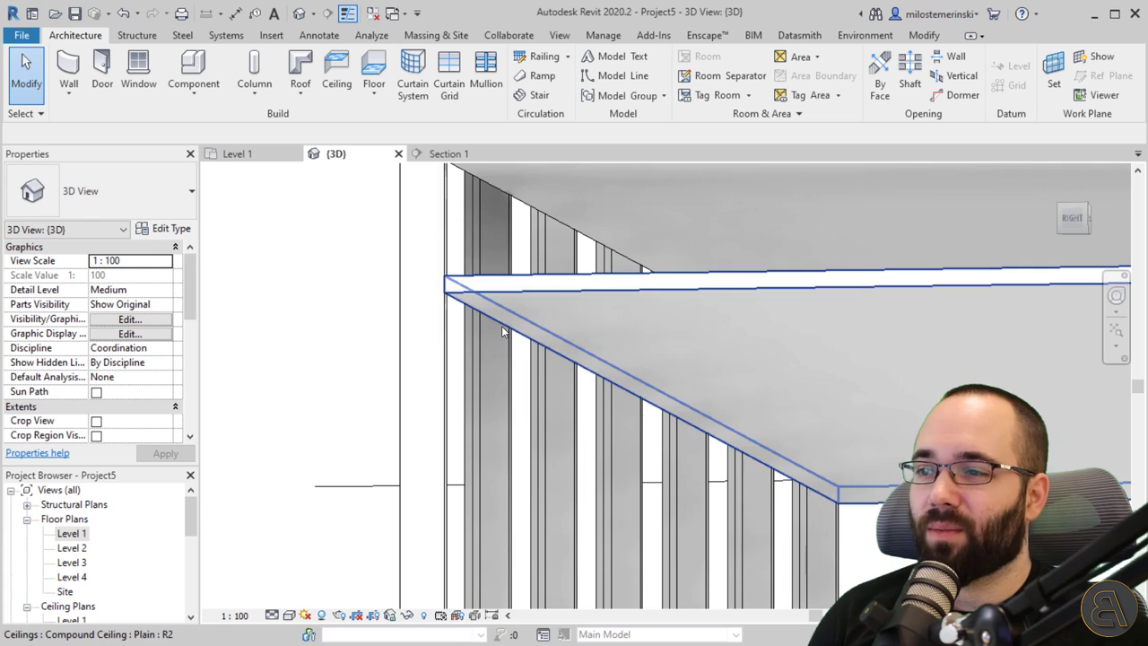
middle_click_drag(552, 320, 620, 363, "shift")
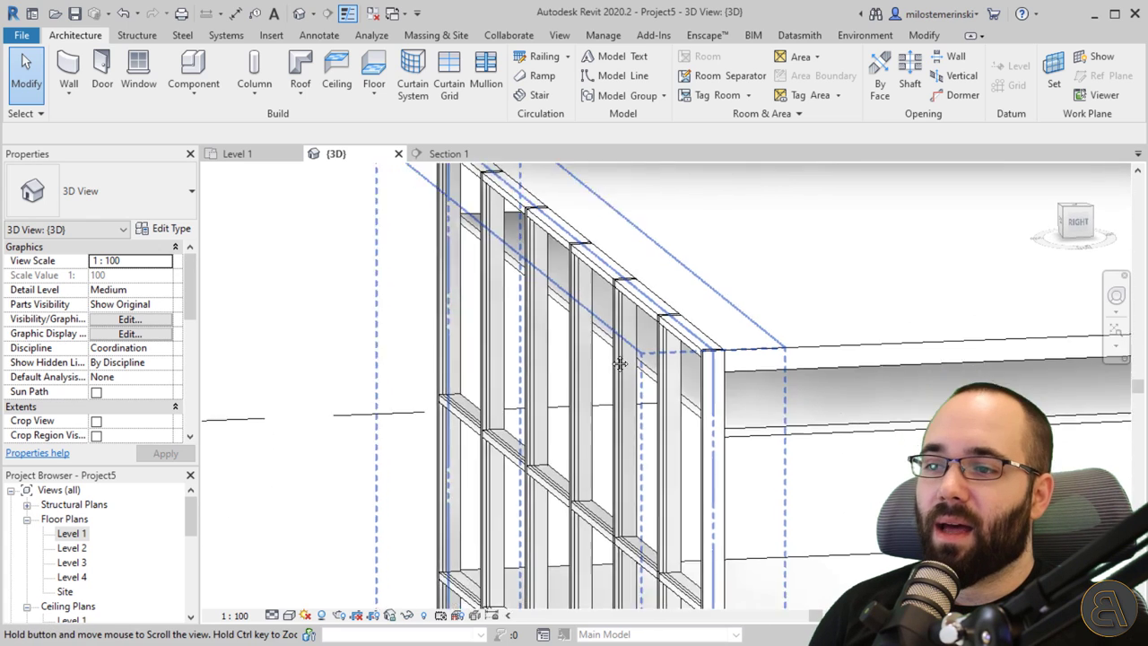
scroll(620, 363, "up", 4)
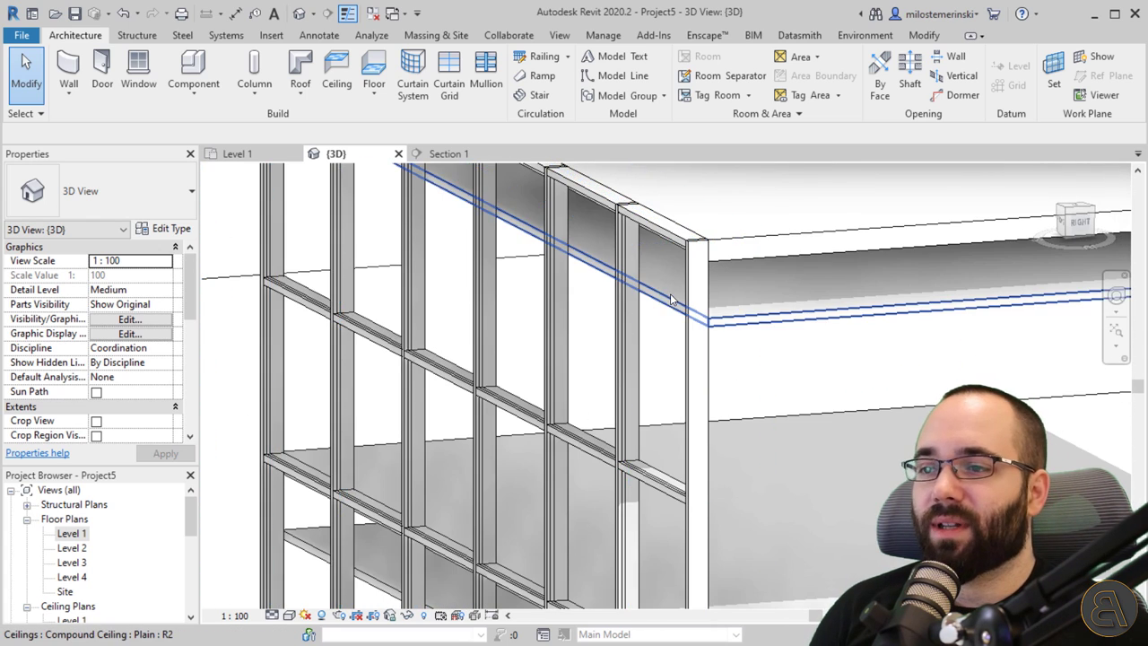
Step: Open the section view and measure the thickness of the top-storey ceiling at its edge beside the curtain wall
middle_click_drag(662, 311, 453, 269, "shift")
left_click(444, 153)
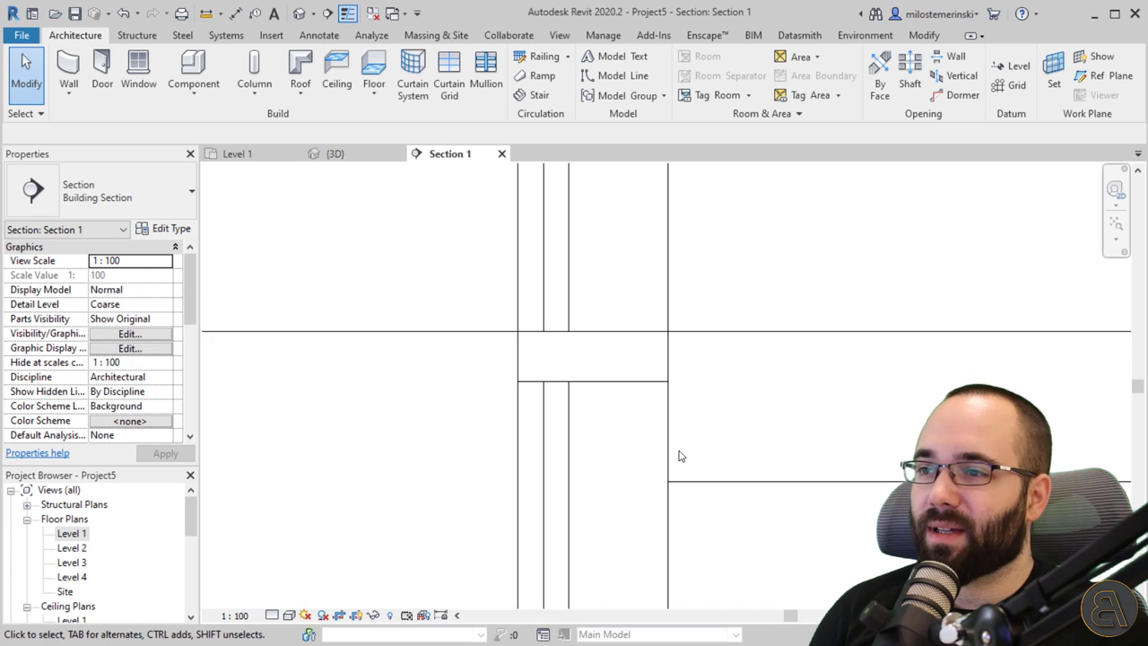
scroll(582, 400, "down", 6)
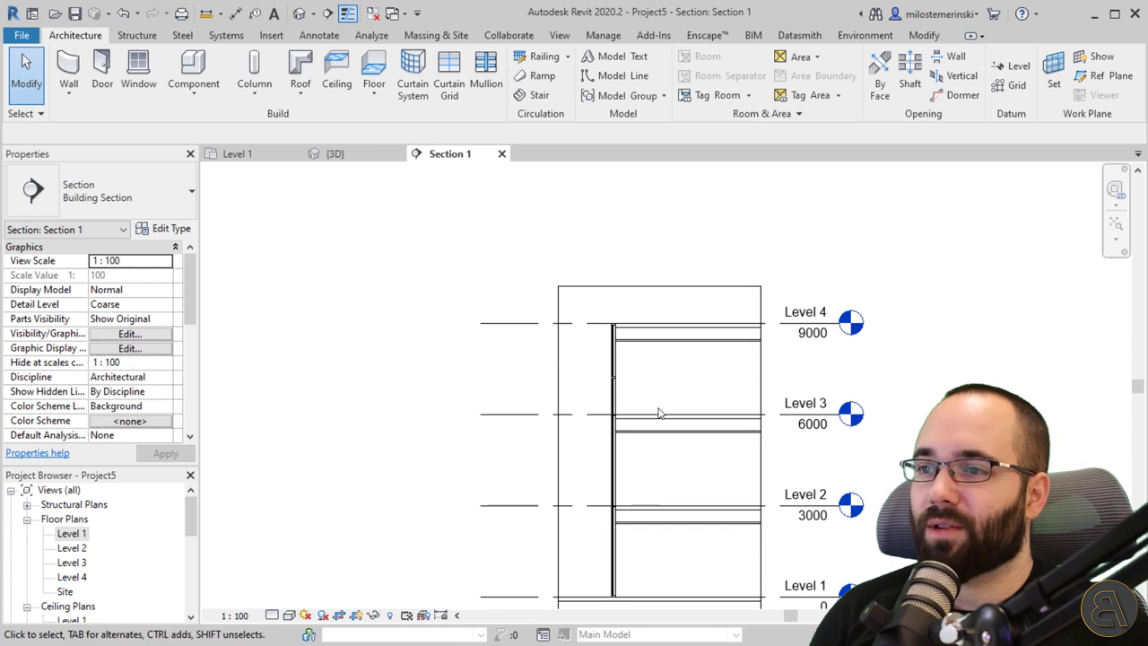
scroll(658, 410, "up", 5)
scroll(602, 347, "up", 3)
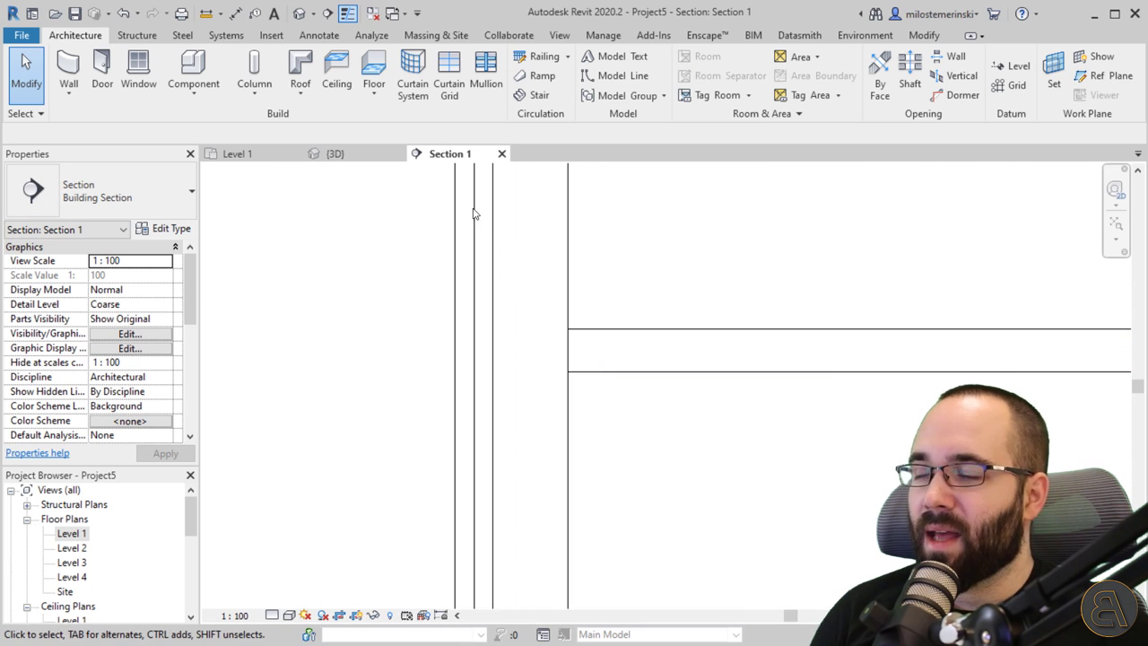
left_click(206, 15)
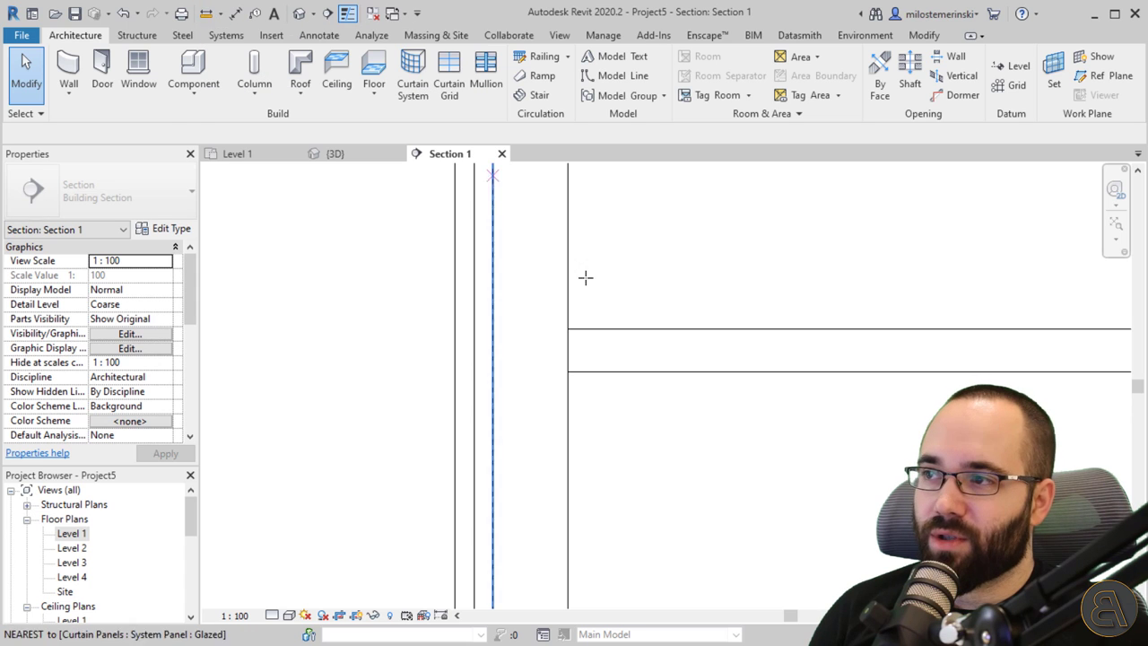
left_click(566, 329)
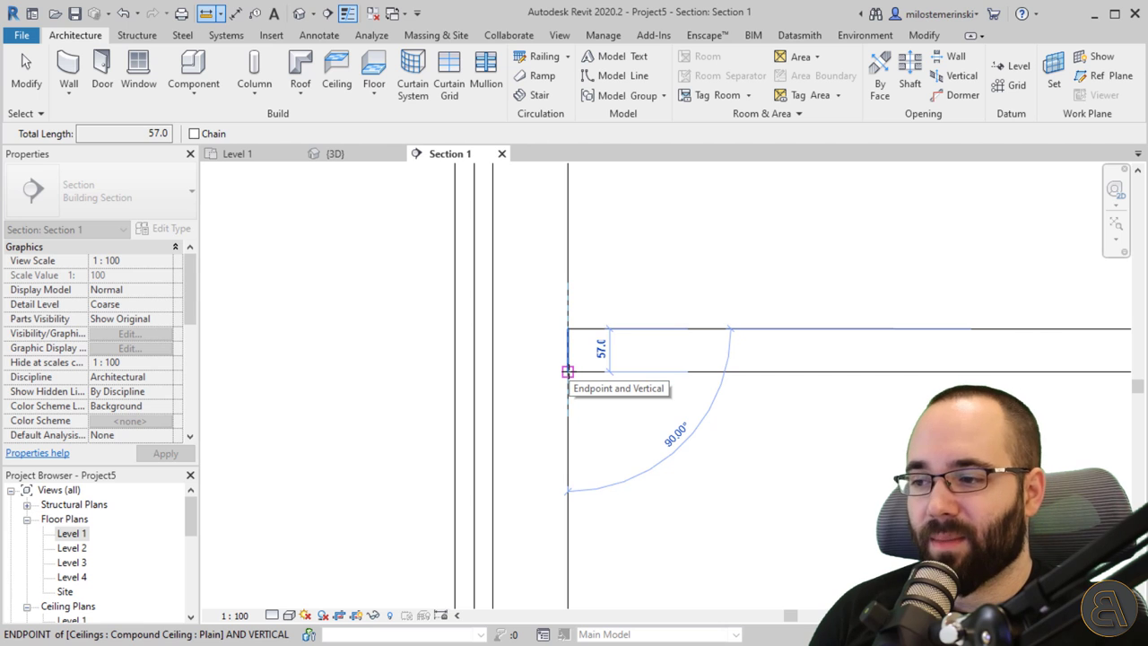
key("Escape")
key("Escape")
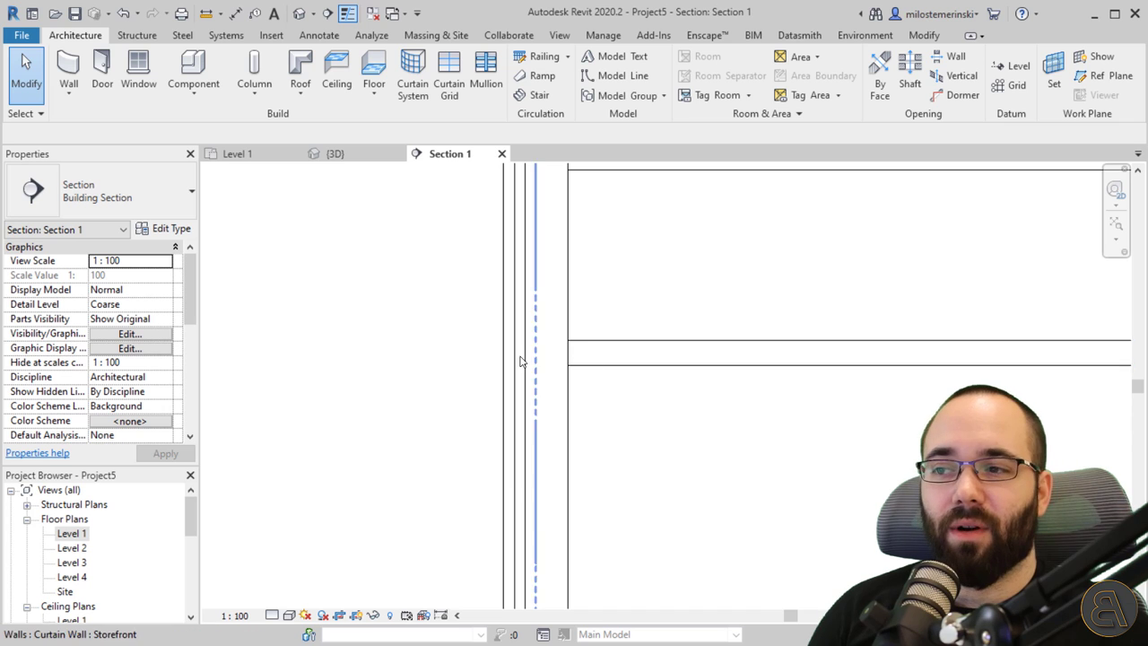
scroll(577, 362, "down", 2)
scroll(577, 362, "down", 1)
left_click(584, 469)
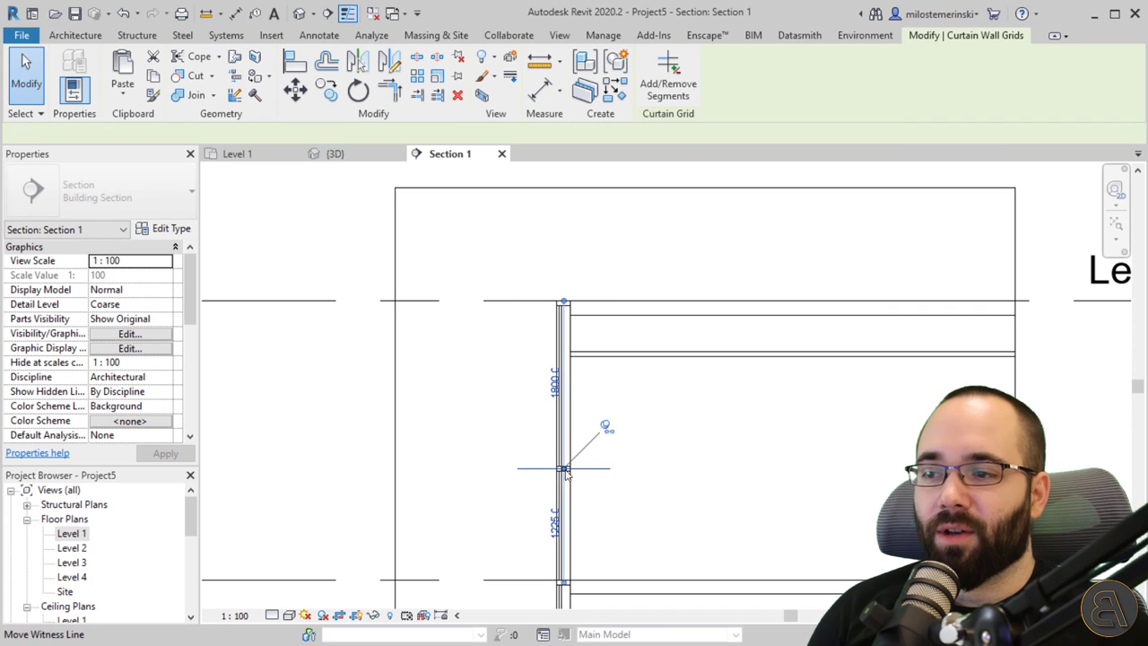
scroll(590, 392, "up", 5)
key("Escape")
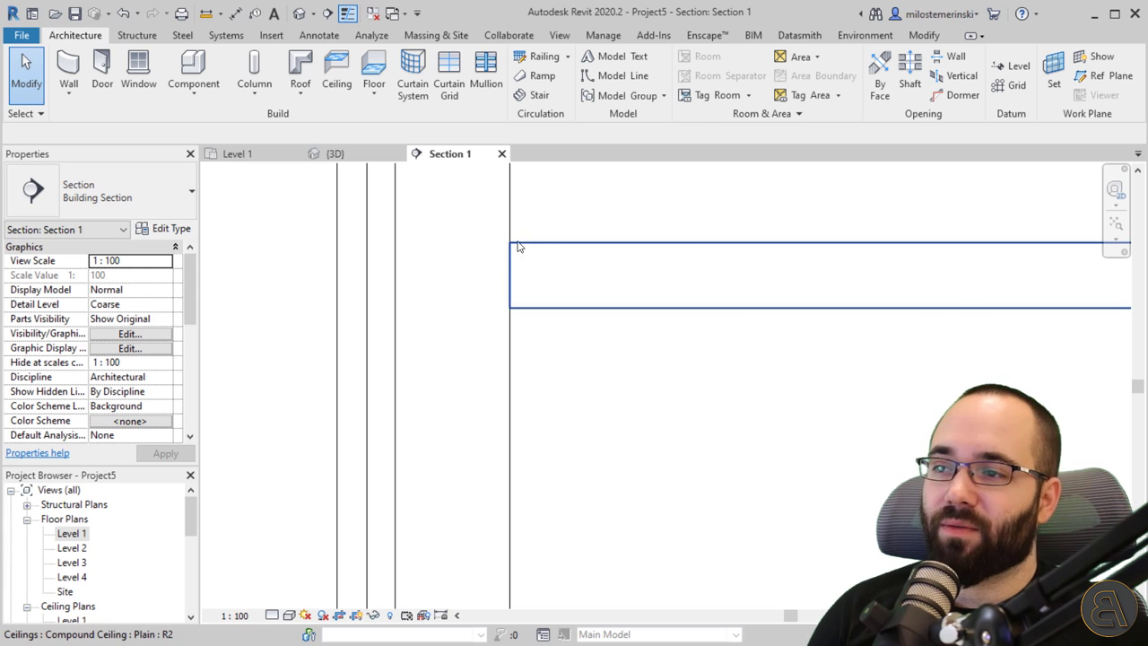
Step: Unpin the uppermost intermediate horizontal grid line and set it 32 mm from the top face of the top-storey ceiling
scroll(553, 266, "down", 4)
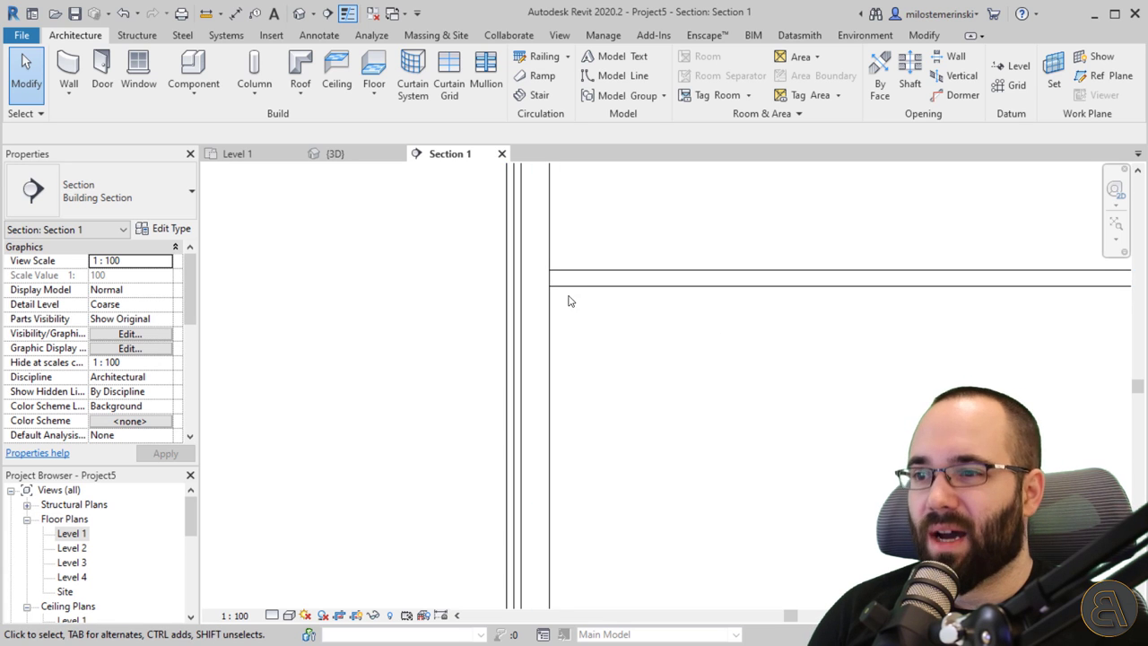
scroll(568, 301, "down", 2)
left_click(583, 495)
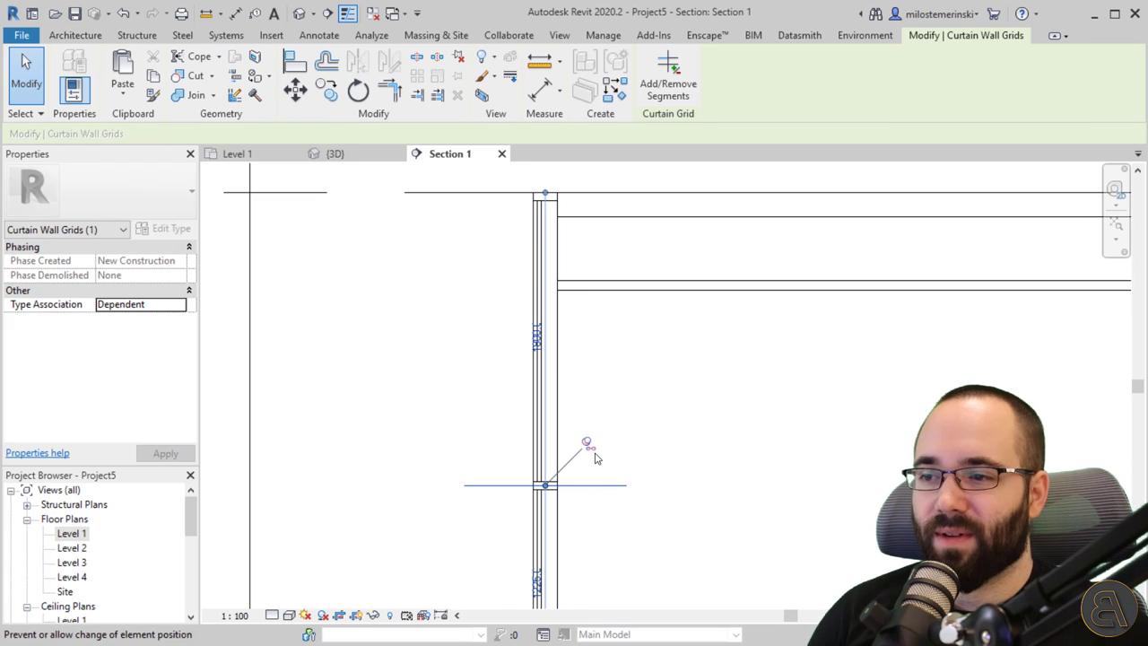
left_click_drag(558, 227, 556, 282)
left_click(532, 384)
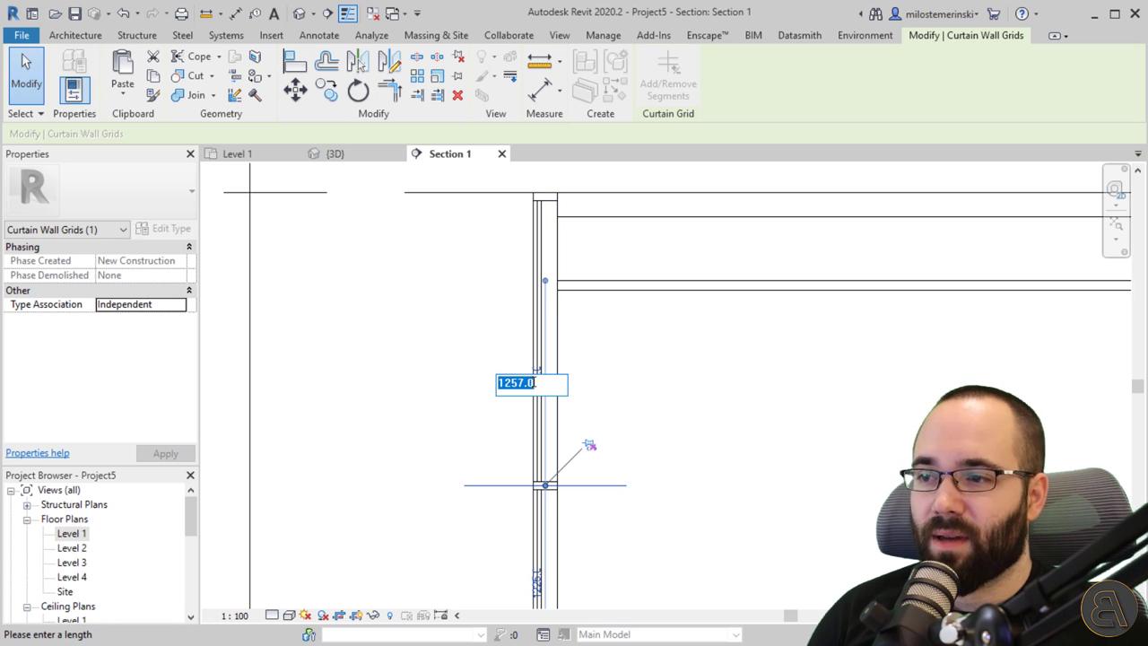
type("32")
key("Return")
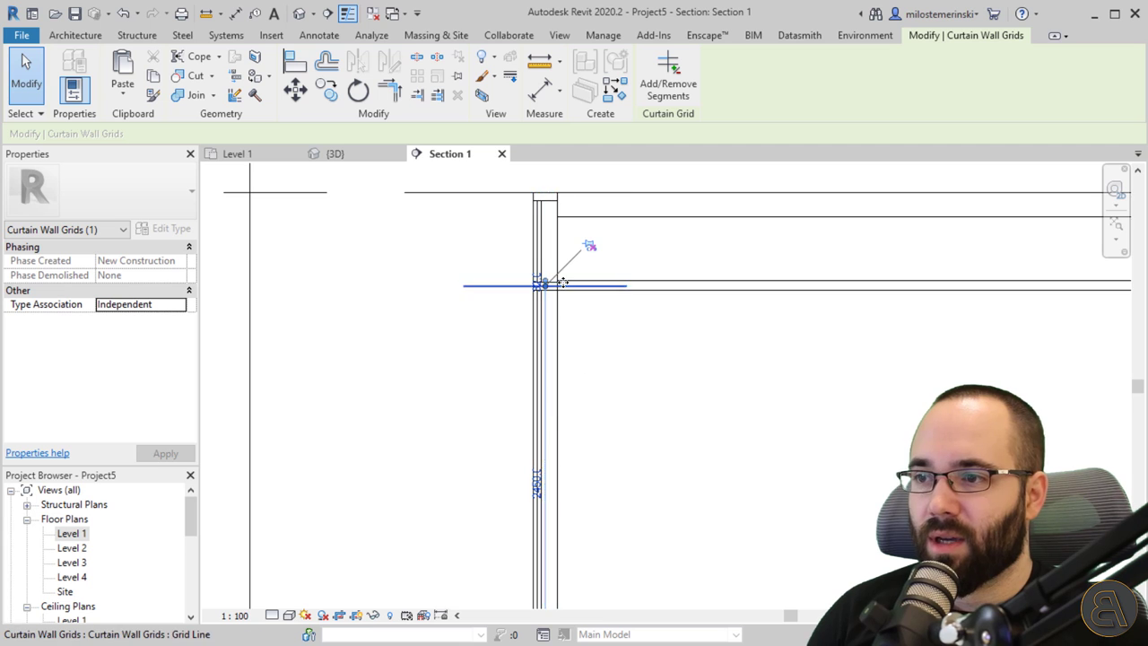
scroll(548, 312, "up", 3)
scroll(674, 428, "down", 5)
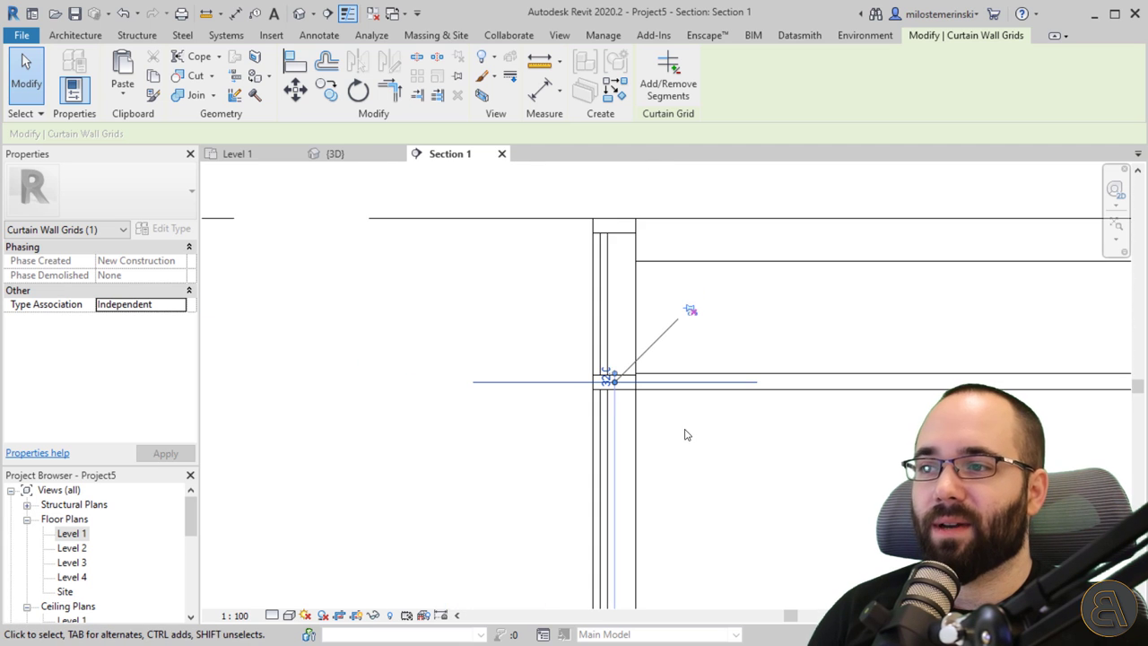
Step: Reposition the uppermost intermediate grid line relative to the ceiling's underside so the mullion's lower edge sits flush with it
left_click_drag(558, 382, 558, 327)
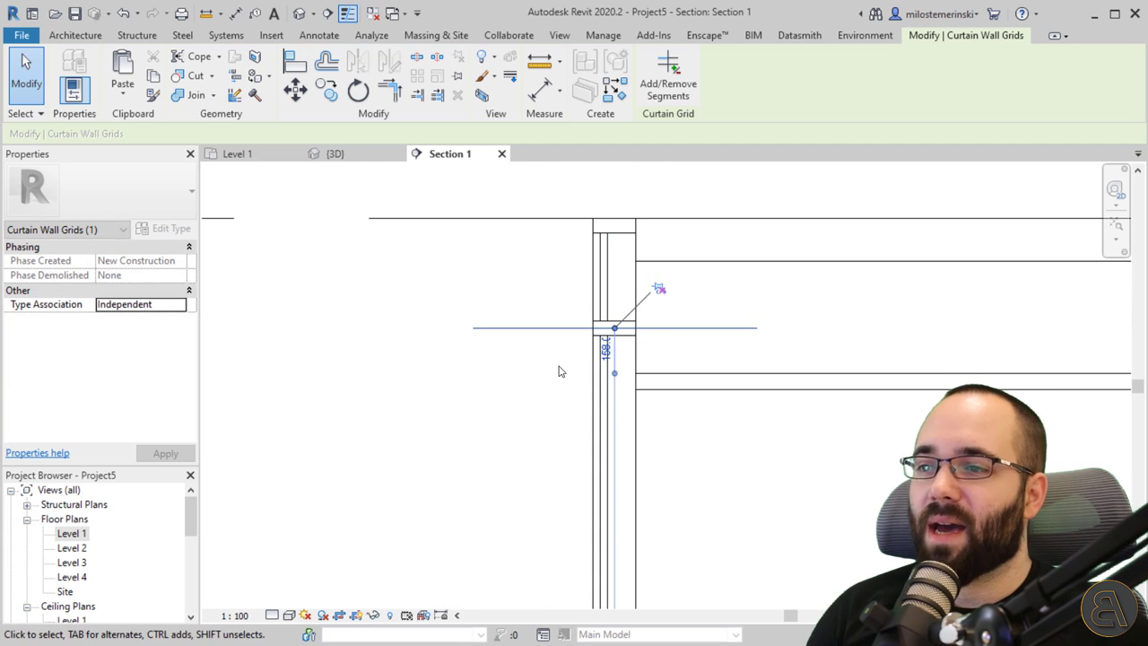
left_click(651, 397)
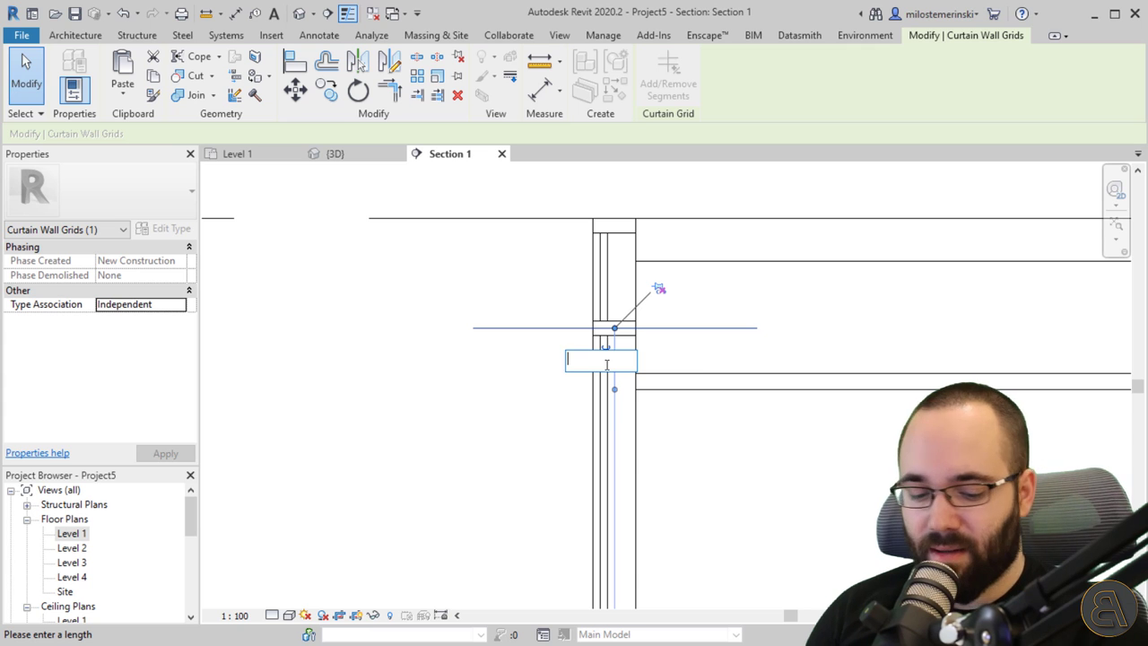
key("Return")
left_click(412, 489)
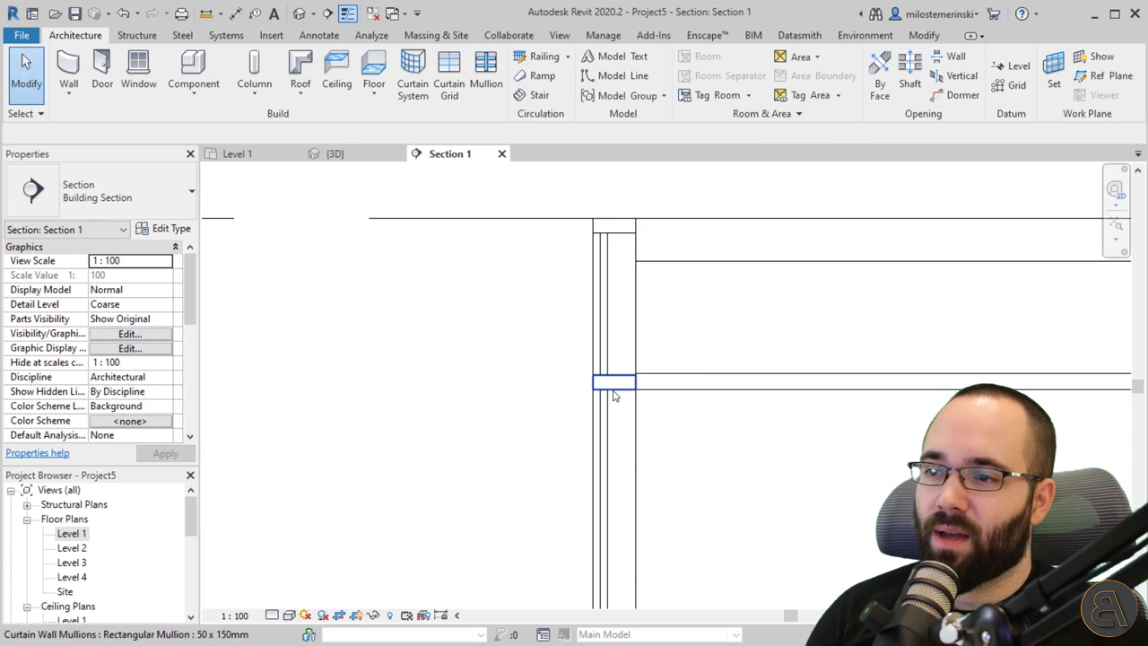
left_click(615, 384)
left_click(711, 441)
scroll(709, 386, "down", 4)
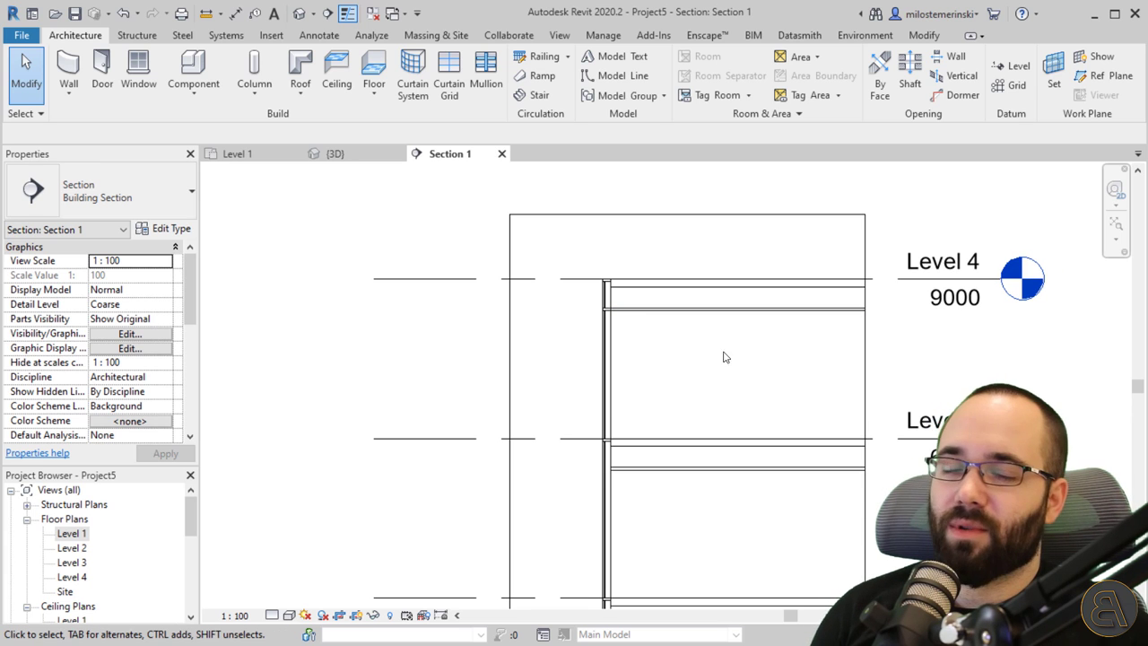
scroll(664, 345, "up", 5)
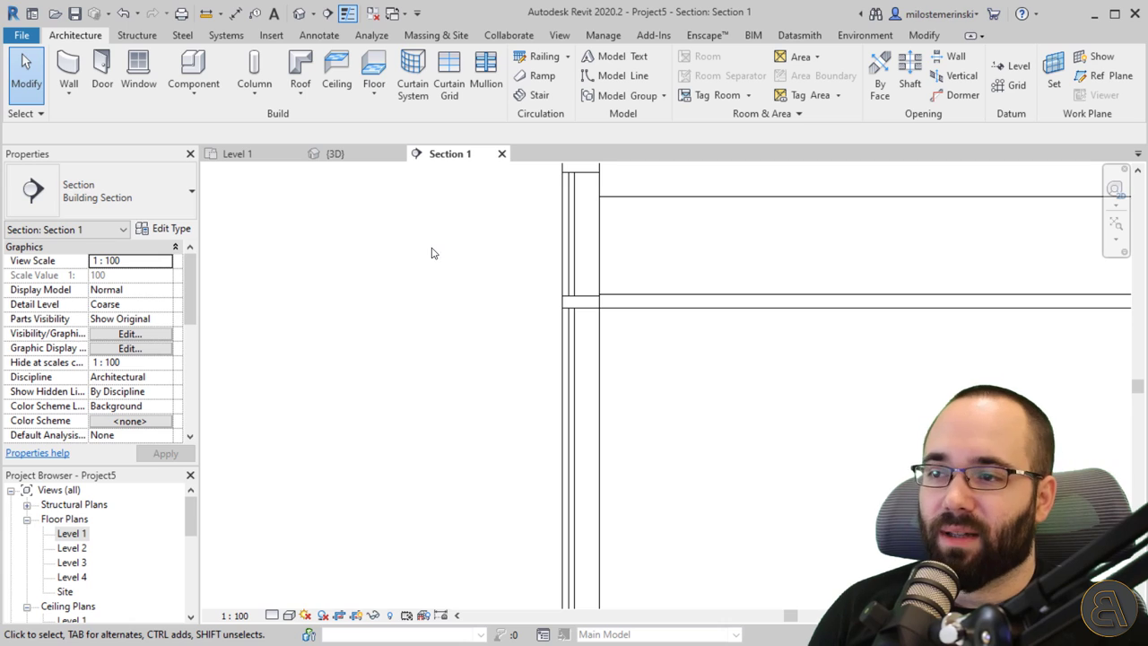
Step: In the 3D view, add a horizontal curtain grid line across all segments 600 mm below the grid line at the second upper floor slab
left_click(350, 154)
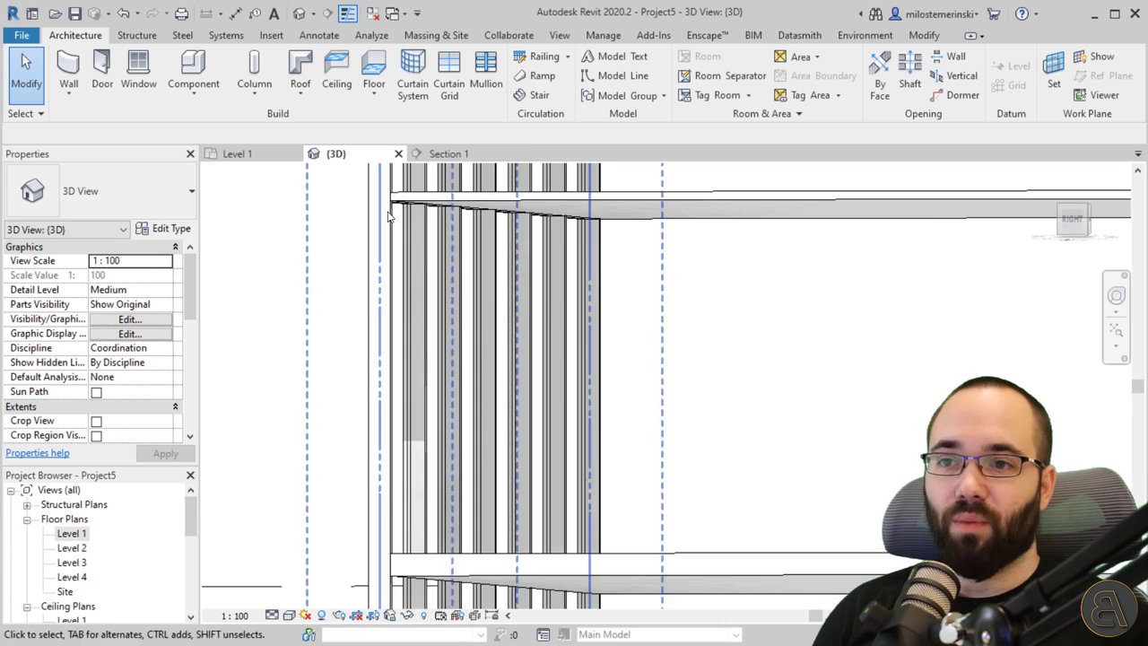
middle_click_drag(604, 377, 409, 410, "shift")
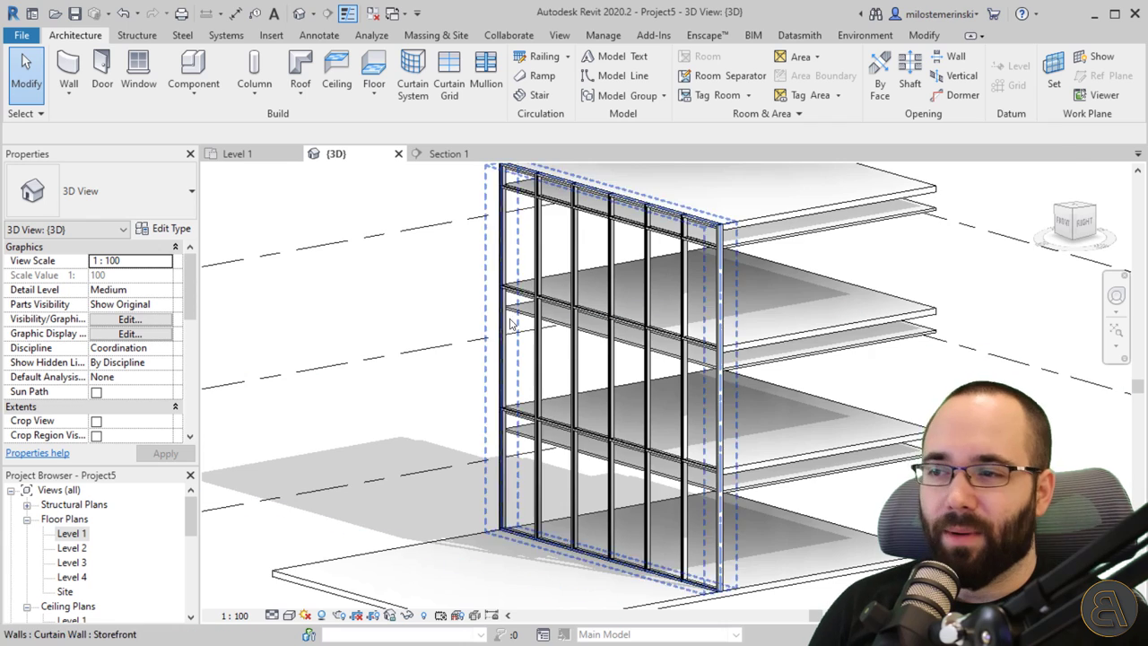
scroll(488, 310, "up", 3)
scroll(526, 316, "down", 3)
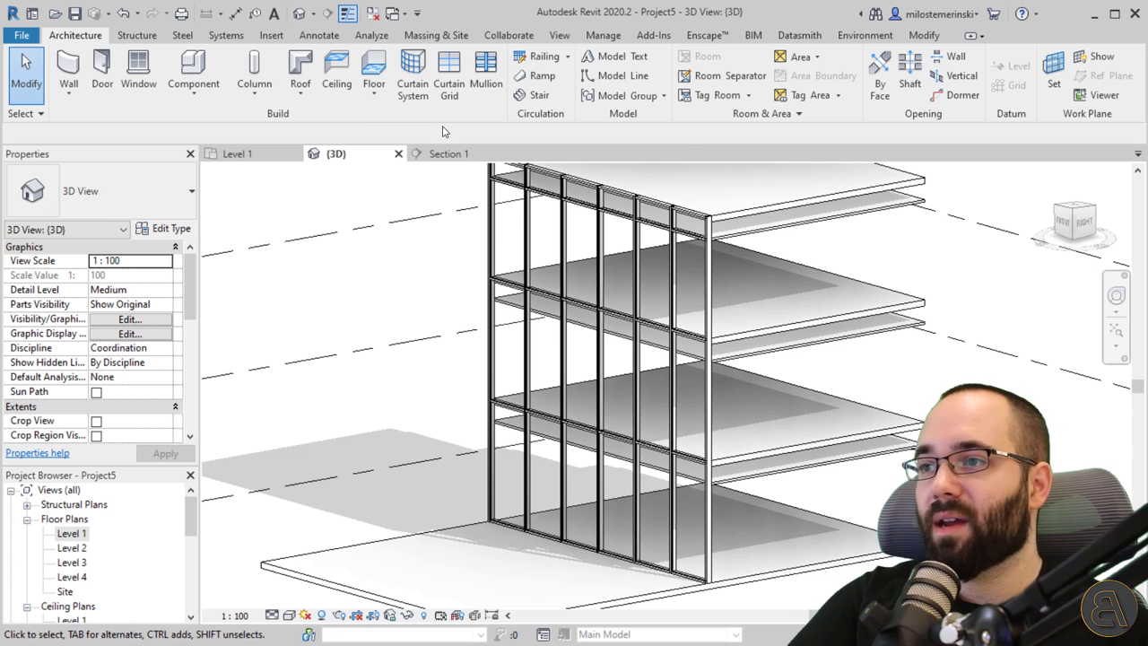
left_click(449, 87)
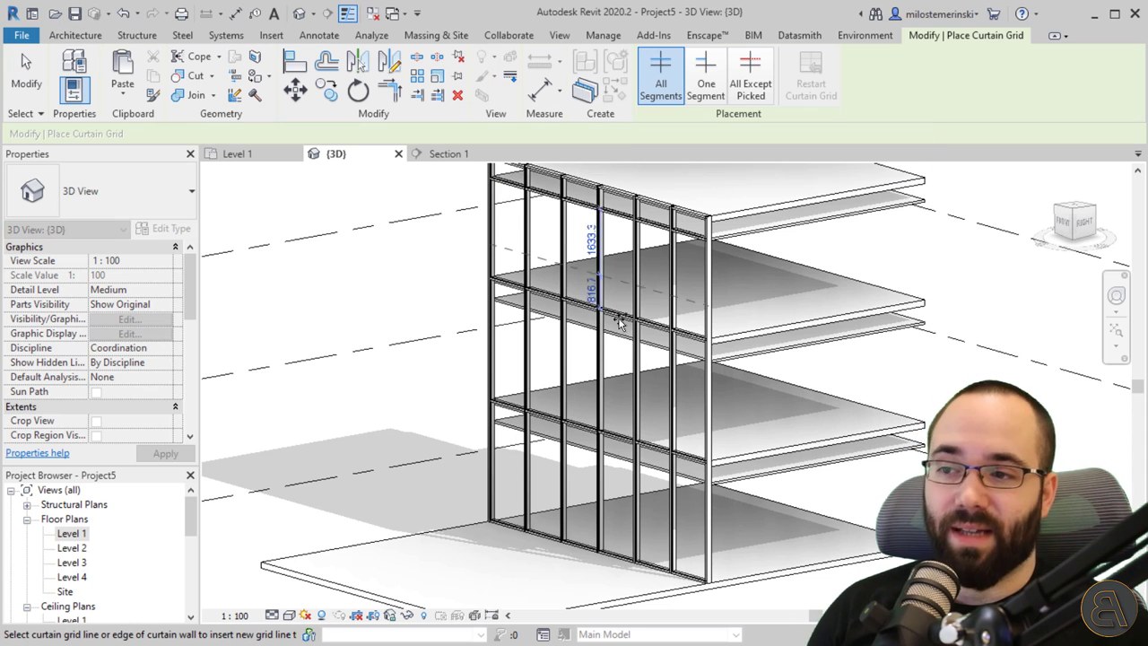
scroll(627, 359, "up", 4)
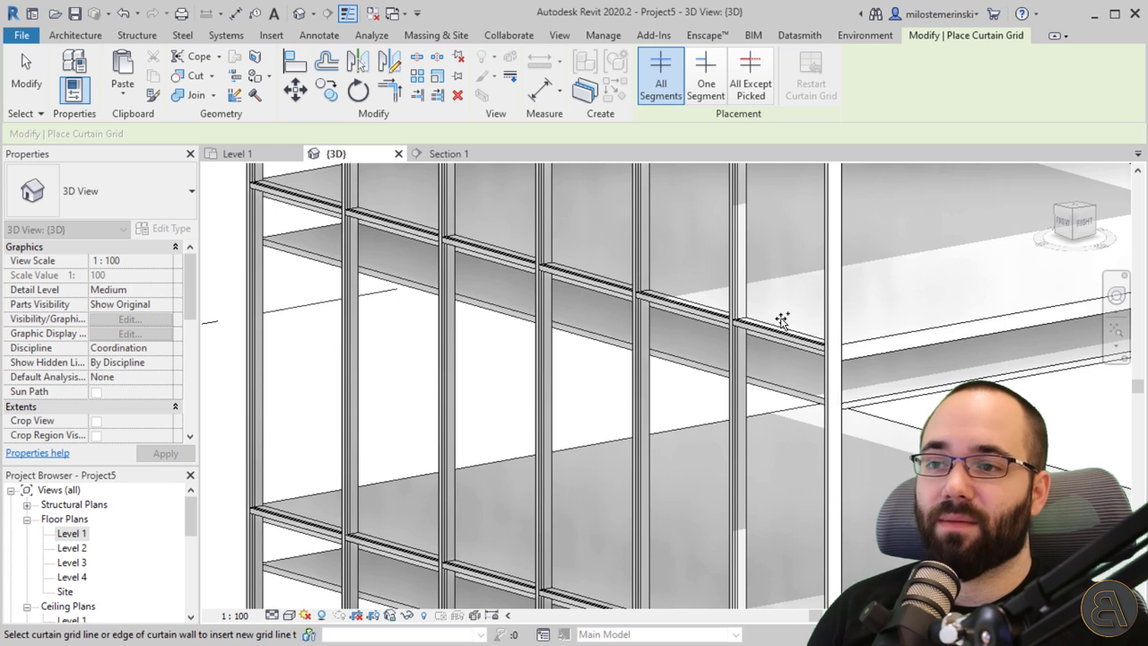
left_click(826, 409)
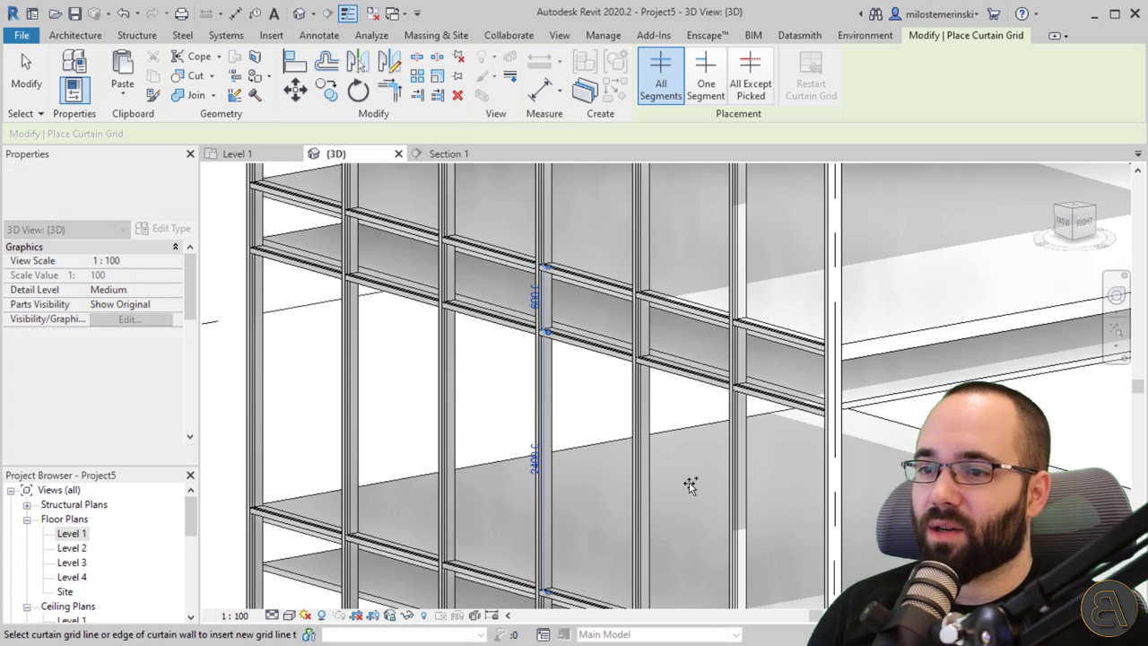
key("Escape")
middle_click_drag(681, 443, 819, 516, "shift")
scroll(818, 516, "down", 2)
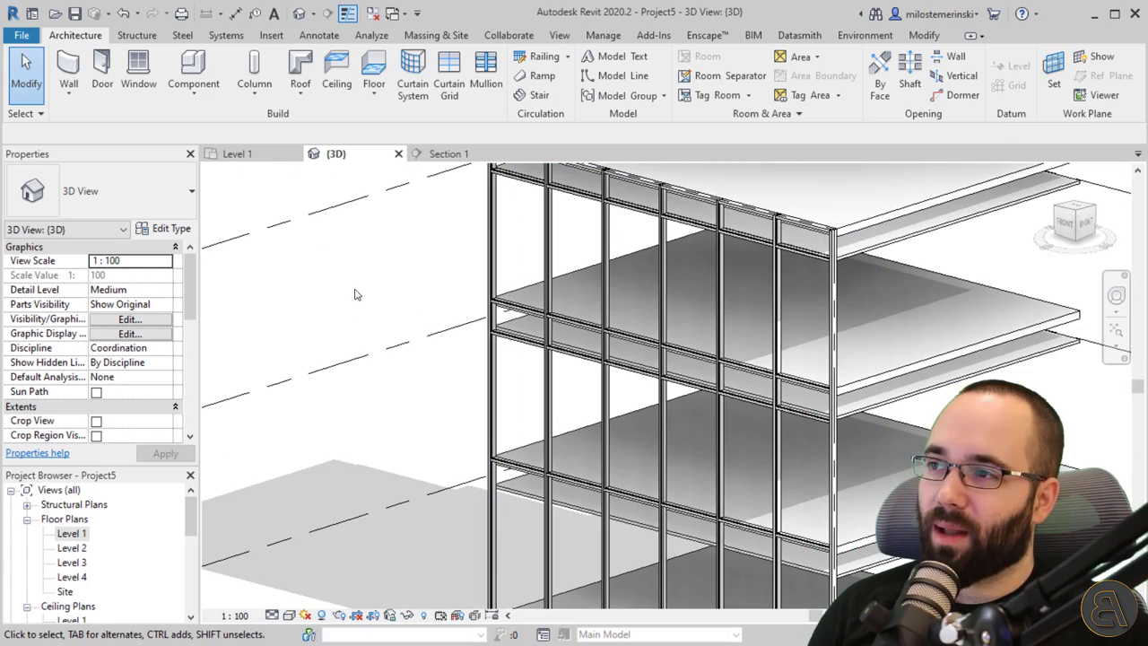
Step: Add another full-width horizontal curtain grid line 600 mm below the grid line at the first upper floor slab
left_click(449, 89)
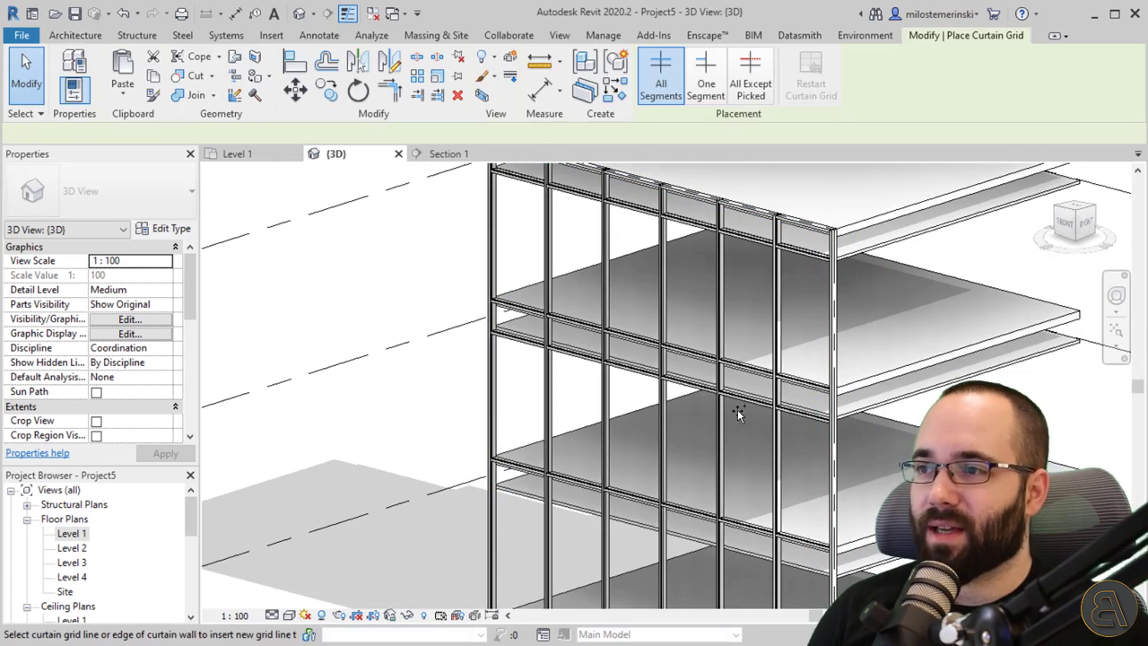
scroll(704, 361, "down", 3)
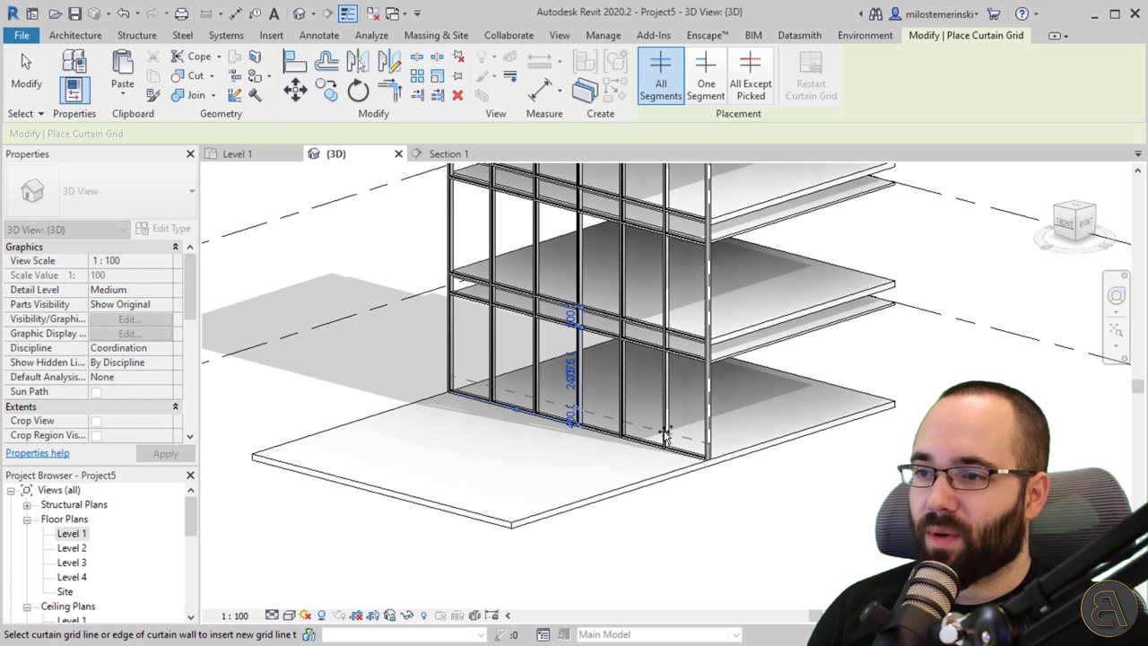
key("Escape")
key("Escape")
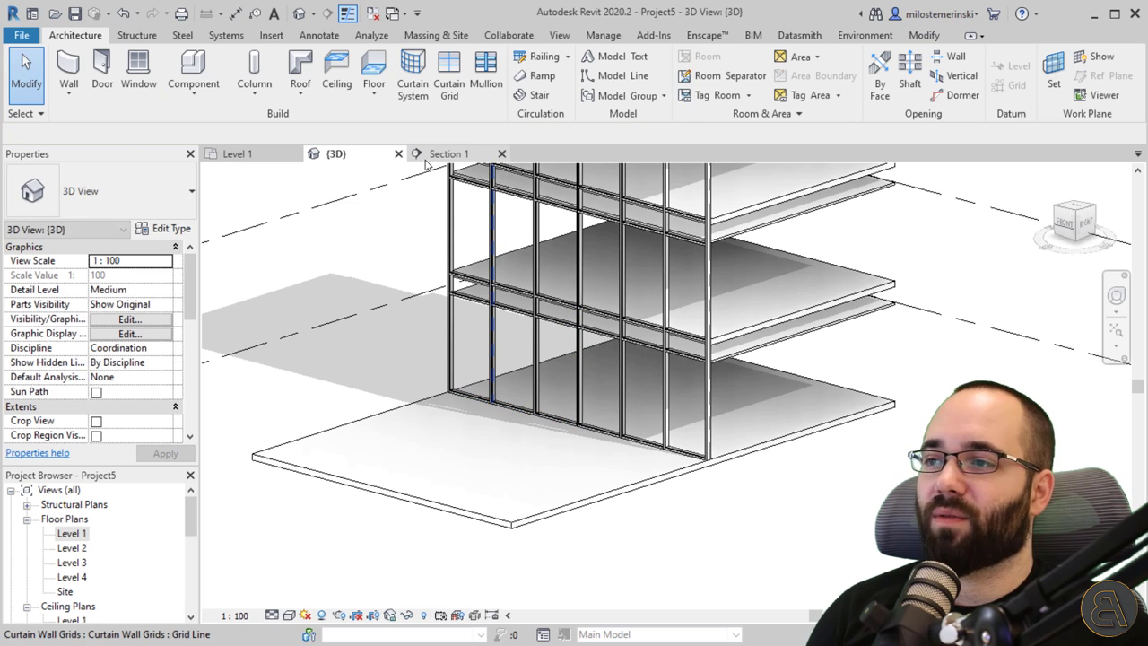
Step: In the section view, move the new grid line under the second upper floor up to about 360 mm below the slab's grid line
left_click(445, 154)
scroll(584, 469, "up", 3)
middle_click_drag(635, 374, 596, 323)
scroll(601, 318, "up", 3)
left_click(632, 329)
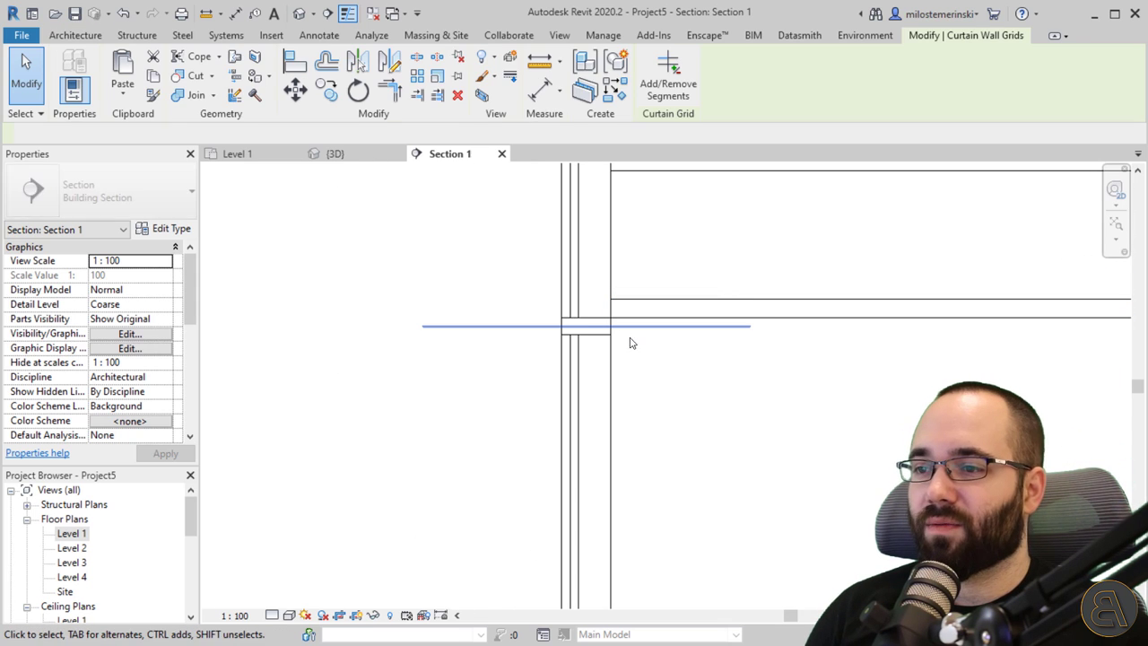
scroll(619, 332, "down", 2)
middle_click_drag(622, 389, 604, 302)
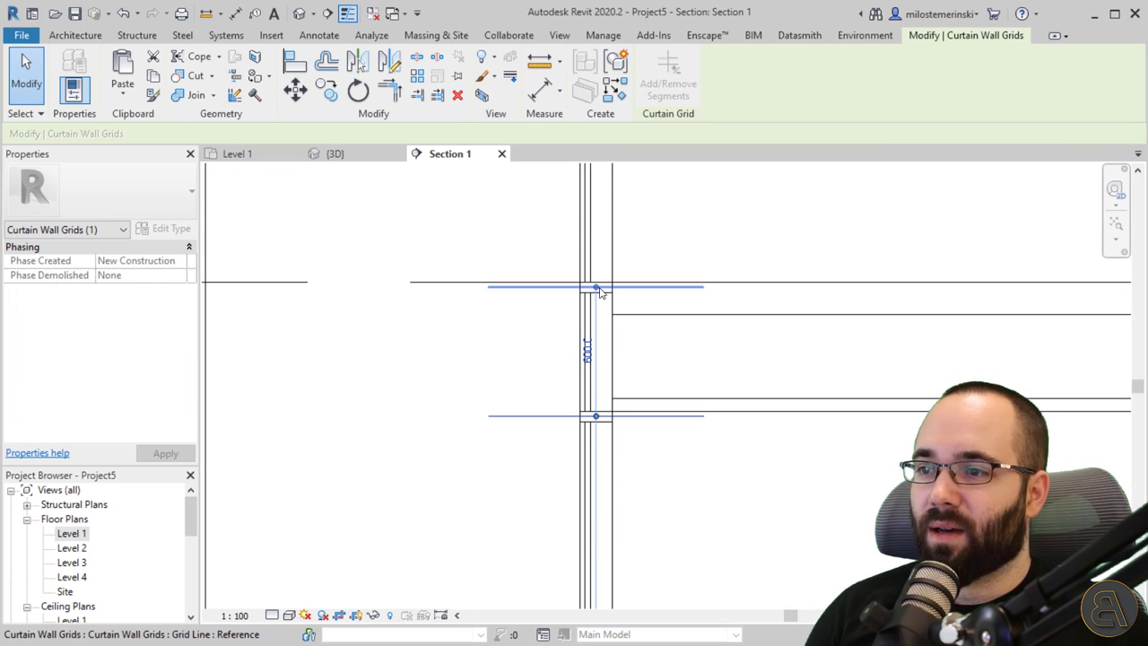
left_click(601, 291)
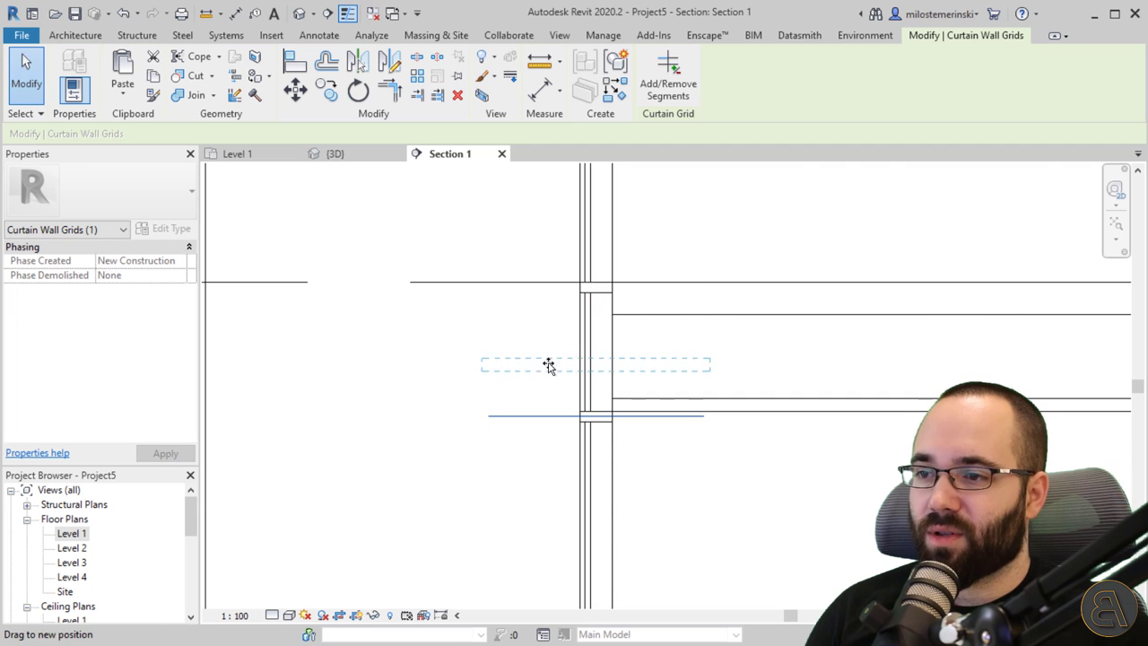
left_click_drag(548, 365, 550, 365)
key("Escape")
Step: Set that grid line's distance from the ceiling's underside so the mullion's lower edge is flush with the ceiling
left_click(661, 364)
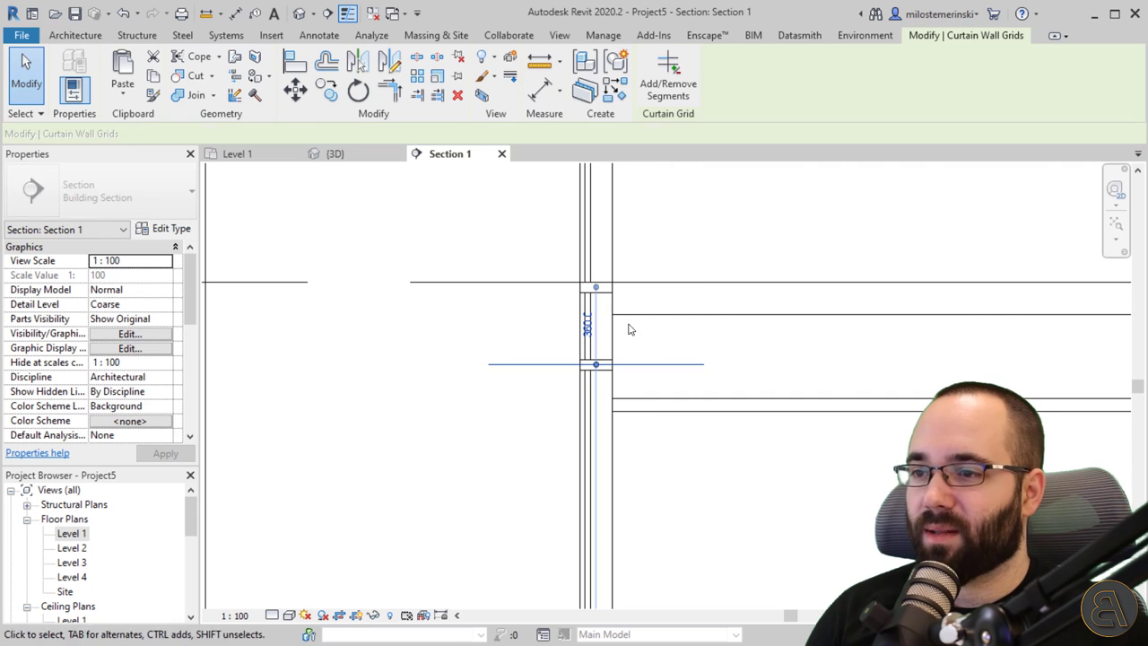
left_click(585, 387)
key("Return")
key("Escape")
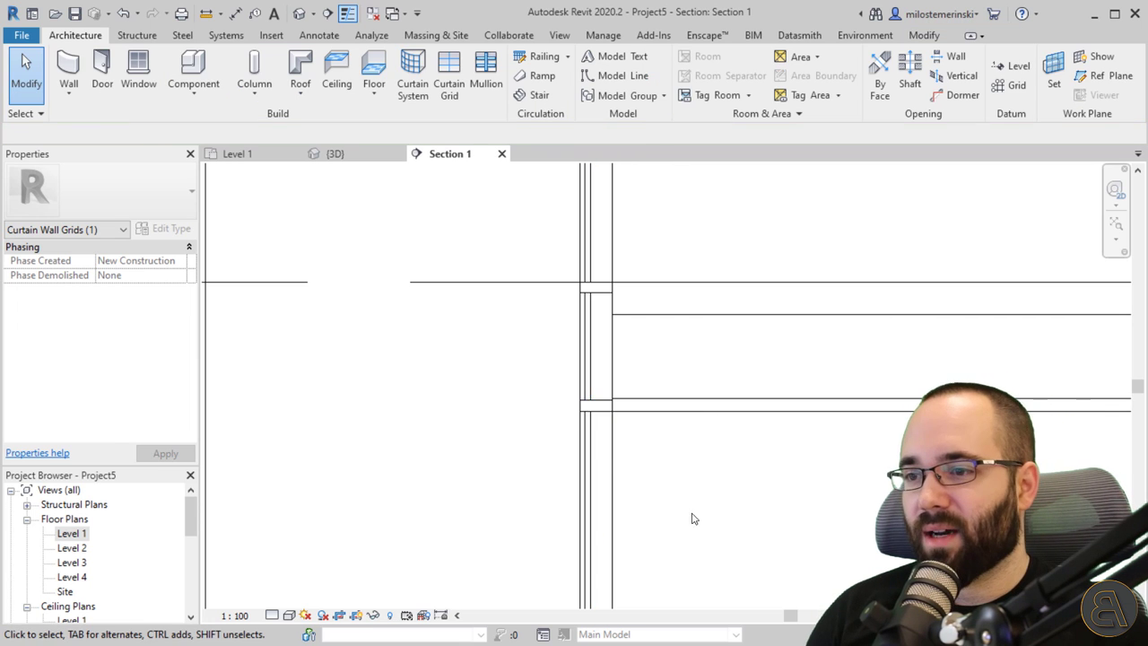
Step: In the section view, set the grid line below the first upper floor to 25 mm above the ceiling's underside
scroll(691, 515, "down", 2)
middle_click_drag(692, 515, 634, 384)
scroll(499, 334, "up", 2)
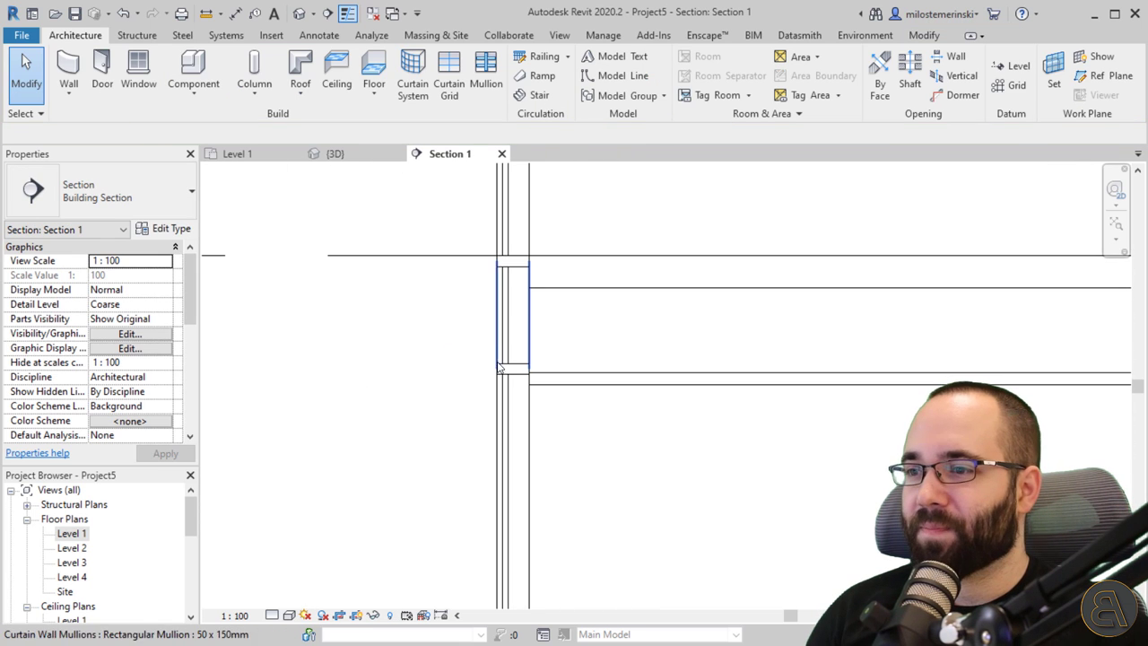
left_click(450, 377)
left_click_drag(545, 385, 545, 389)
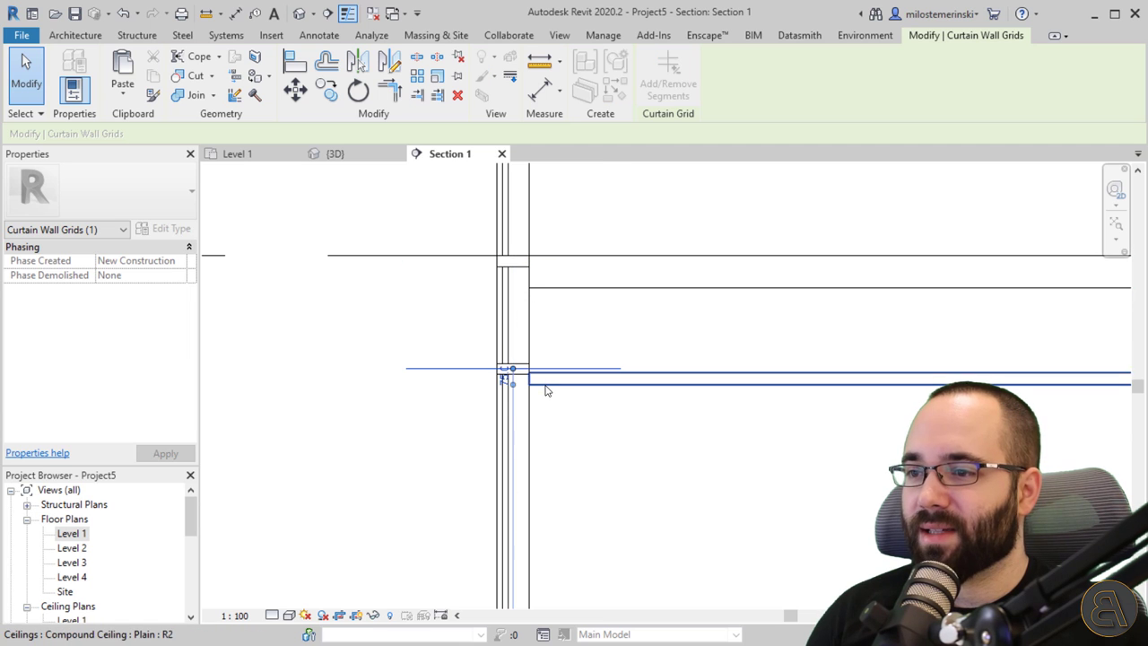
left_click(504, 379)
type("25")
key("Return")
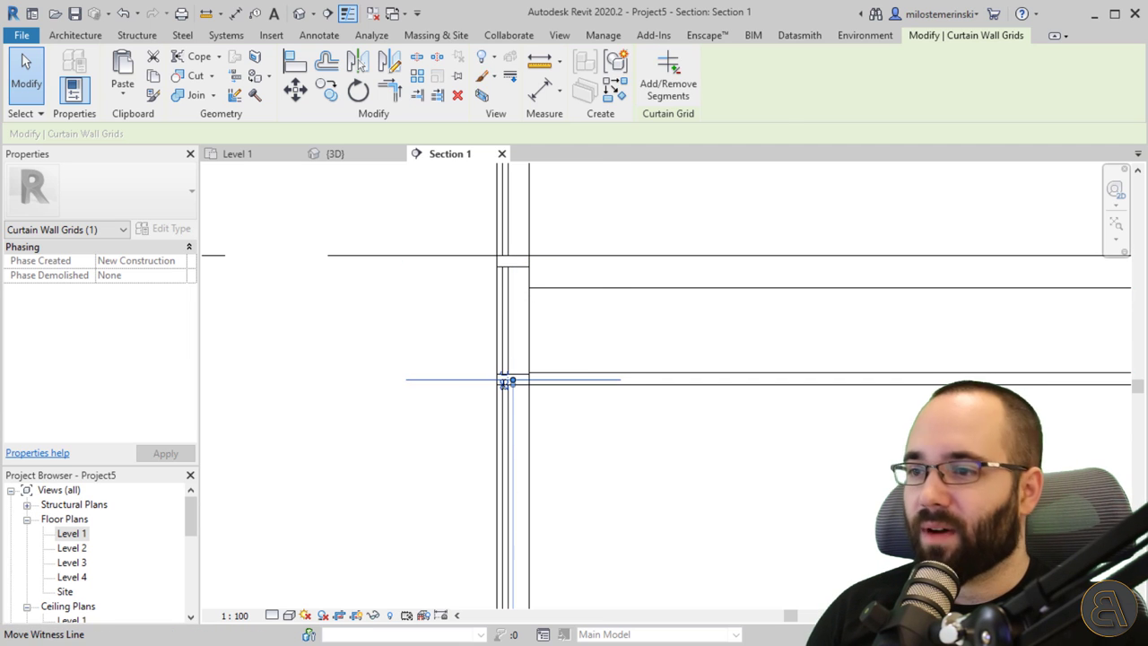
key("Escape")
scroll(661, 443, "down", 3)
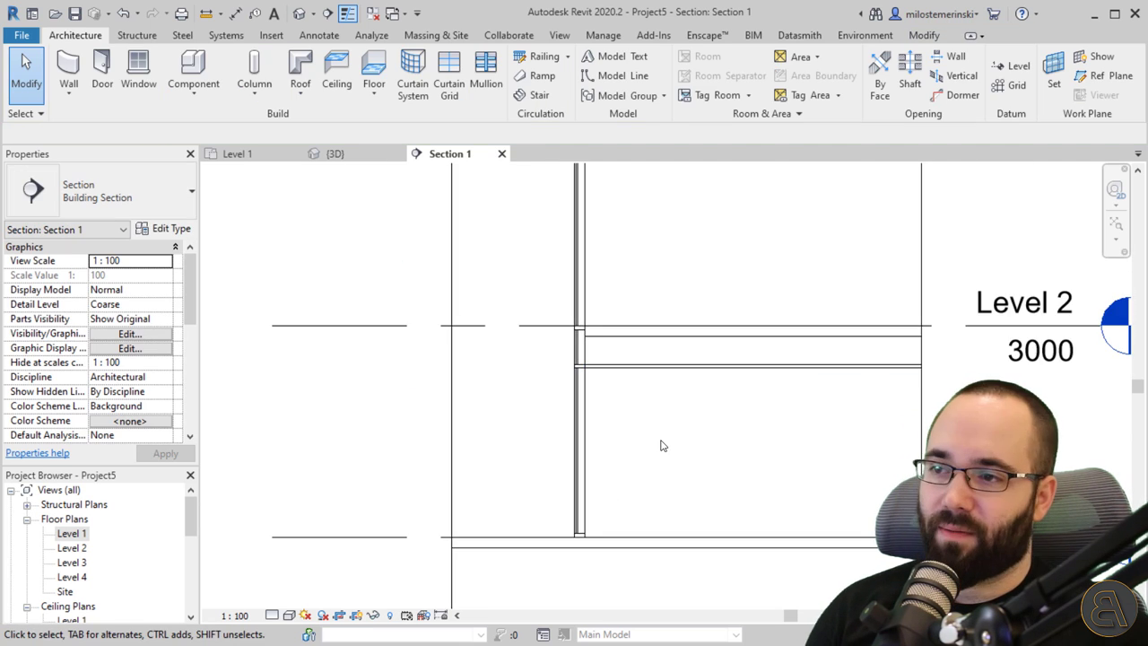
Step: Inspect the aligned curtain wall in the 3D view and check the spacing around its middle vertical grid line
left_click(334, 153)
middle_click_drag(828, 521, 777, 526, "shift")
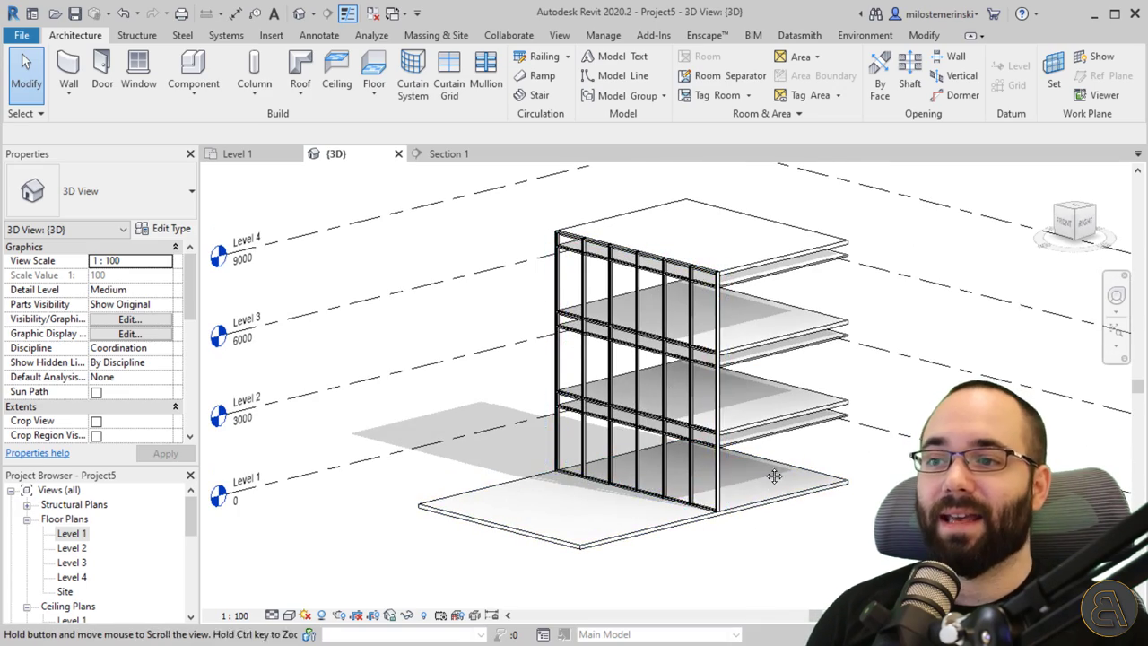
scroll(790, 366, "up", 4)
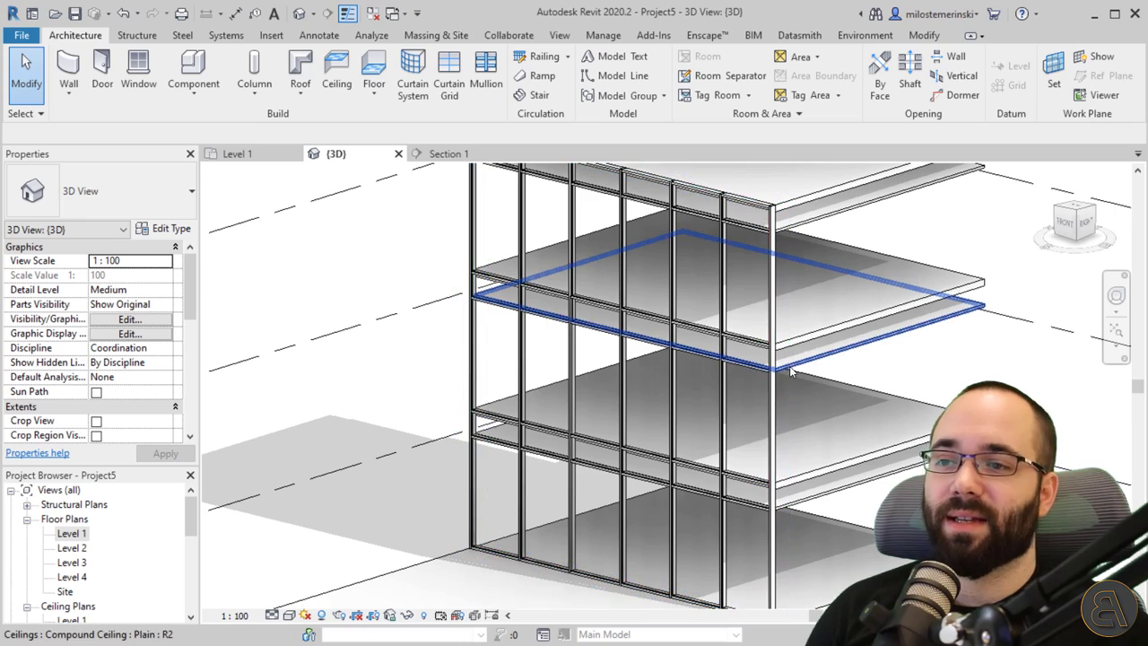
middle_click_drag(756, 399, 758, 417, "shift")
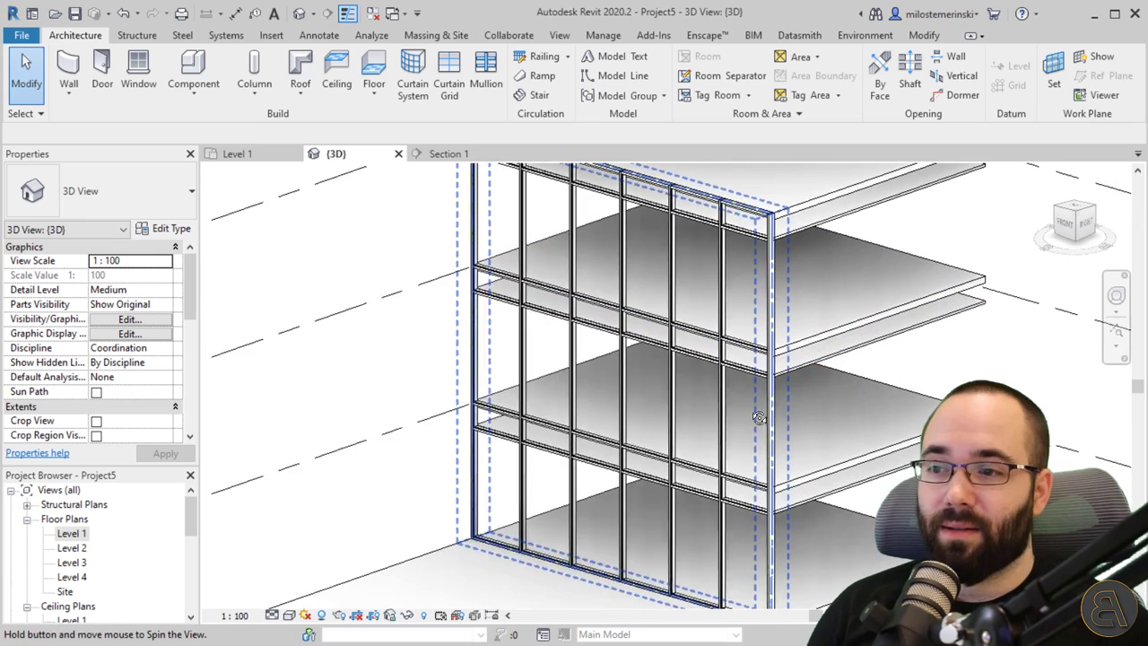
middle_click_drag(780, 465, 602, 502)
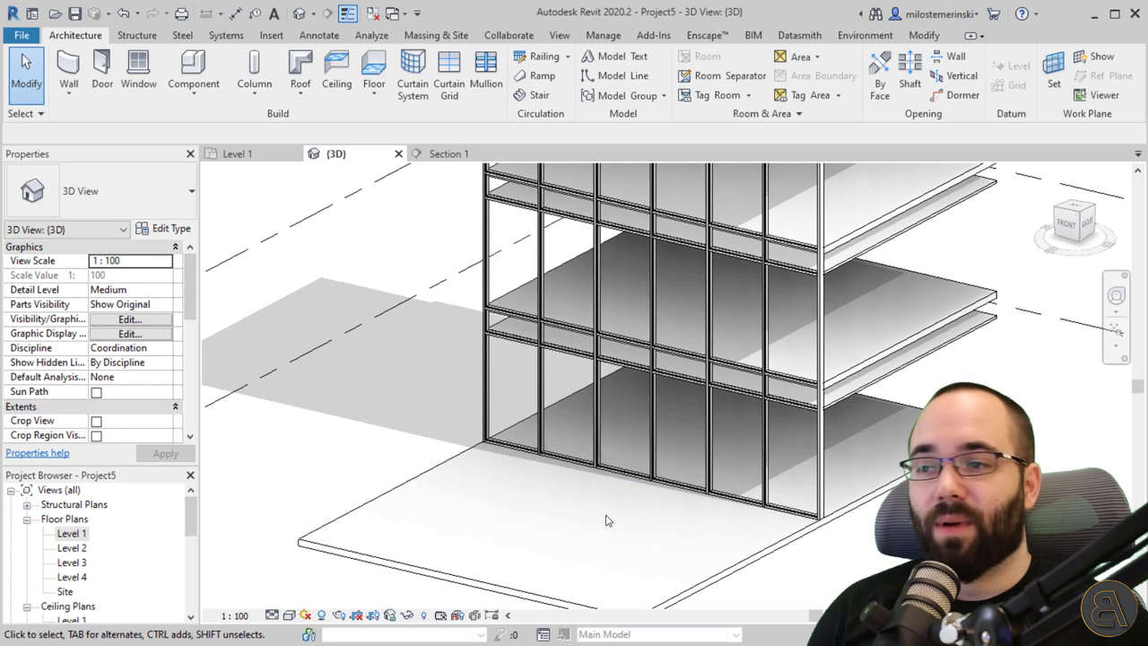
key("Tab")
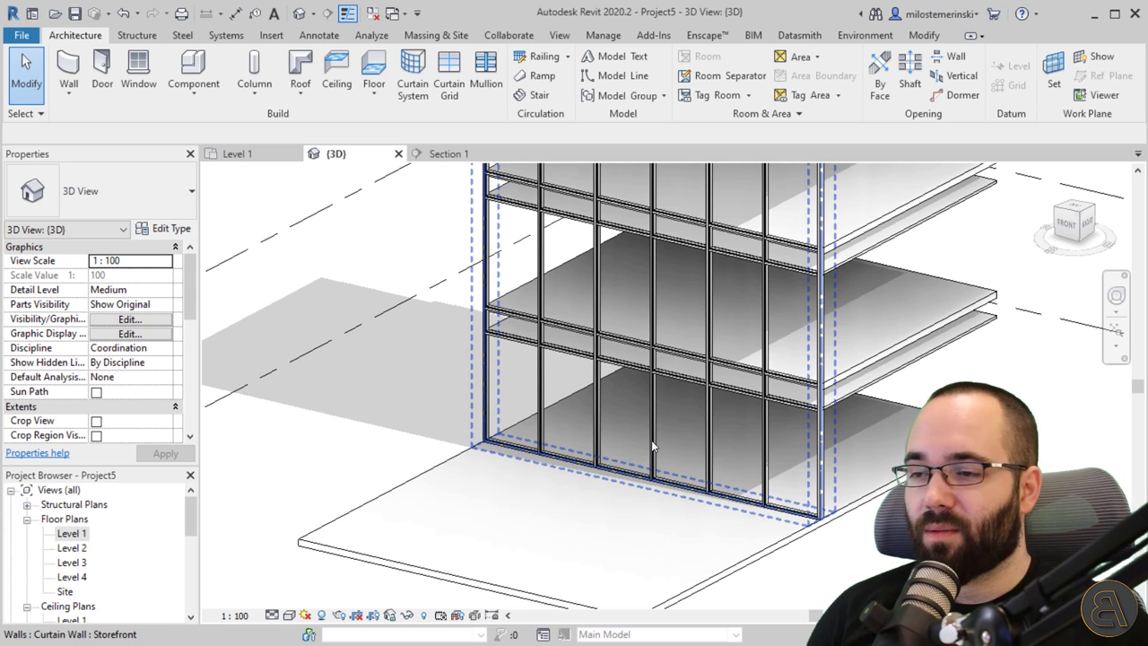
key("Tab")
left_click(651, 439)
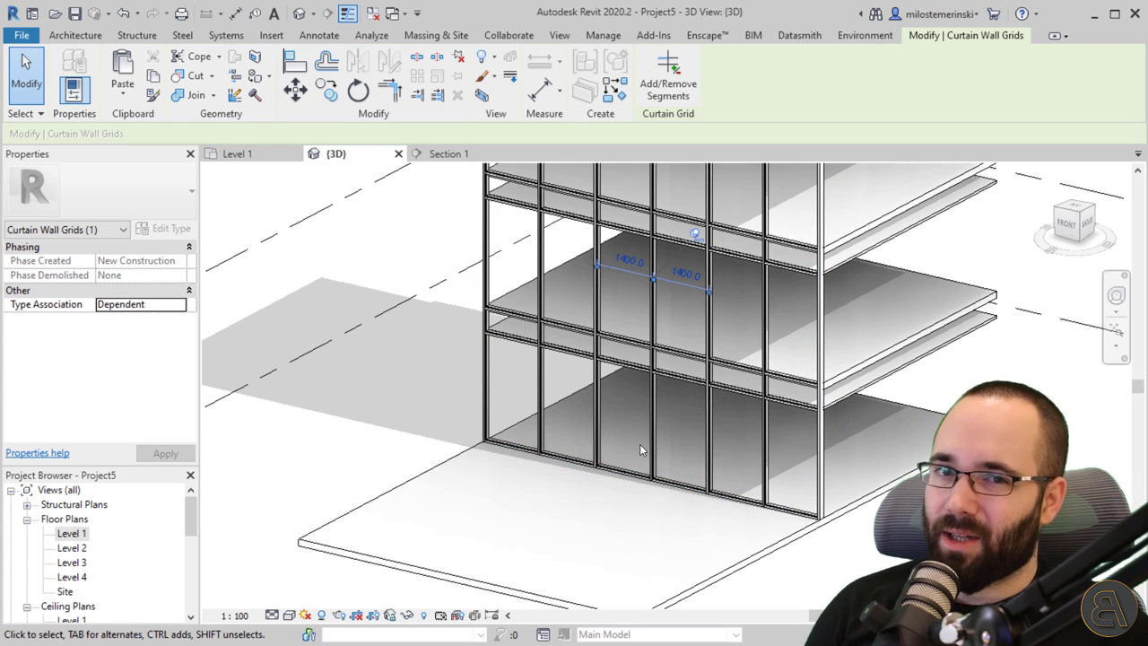
key("Escape")
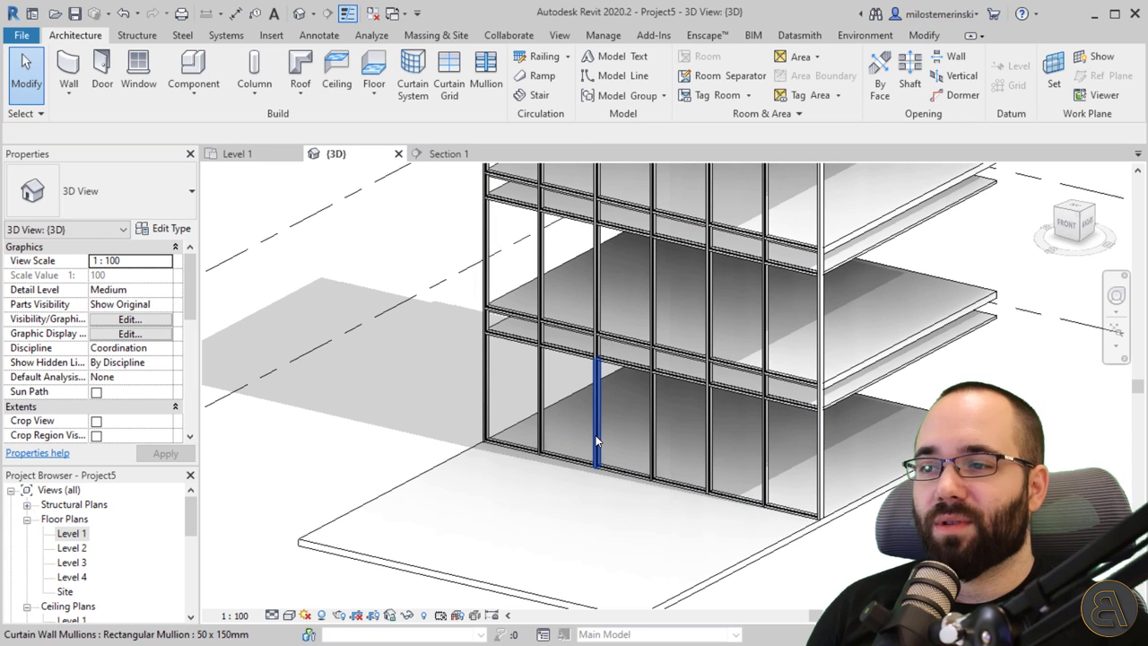
Step: Unpin the vertical grid line just left of the middle one and set its distance to the middle line to 1000 mm
key("Tab")
key("Tab")
left_click(597, 440)
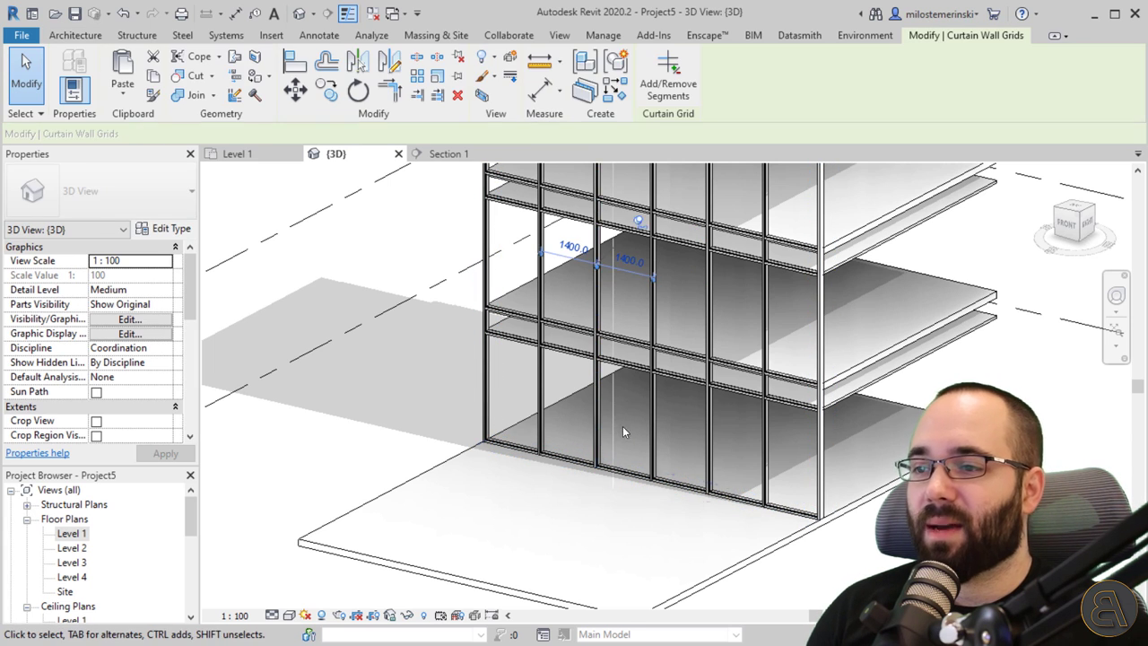
scroll(622, 426, "down", 2)
scroll(628, 492, "up", 2)
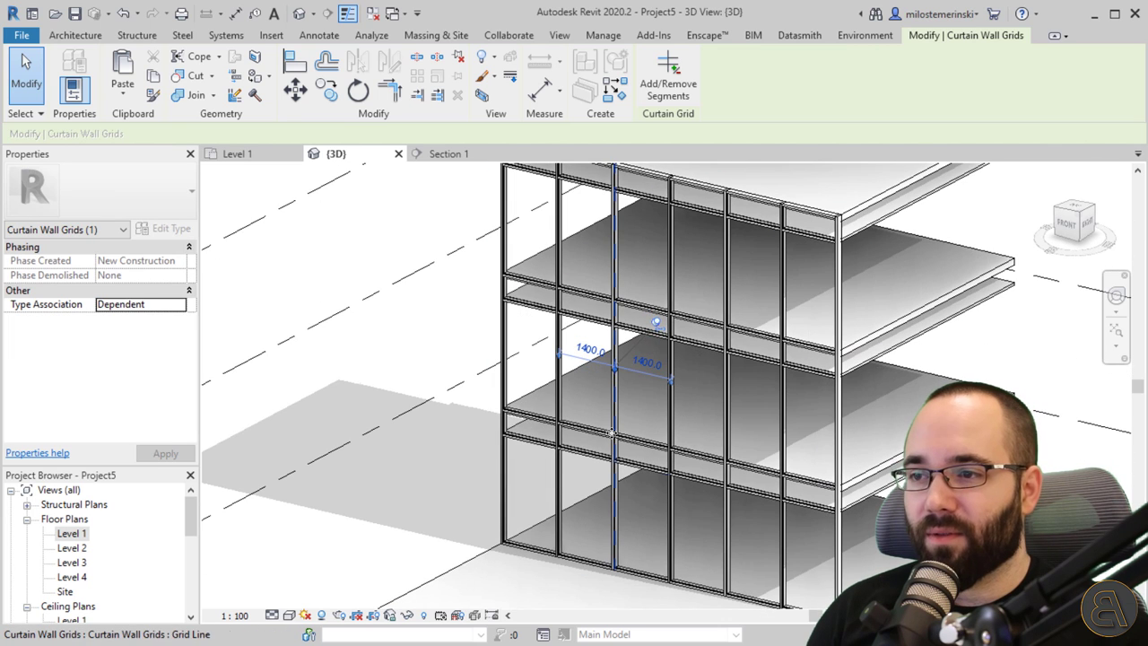
left_click(656, 323)
left_click(647, 363)
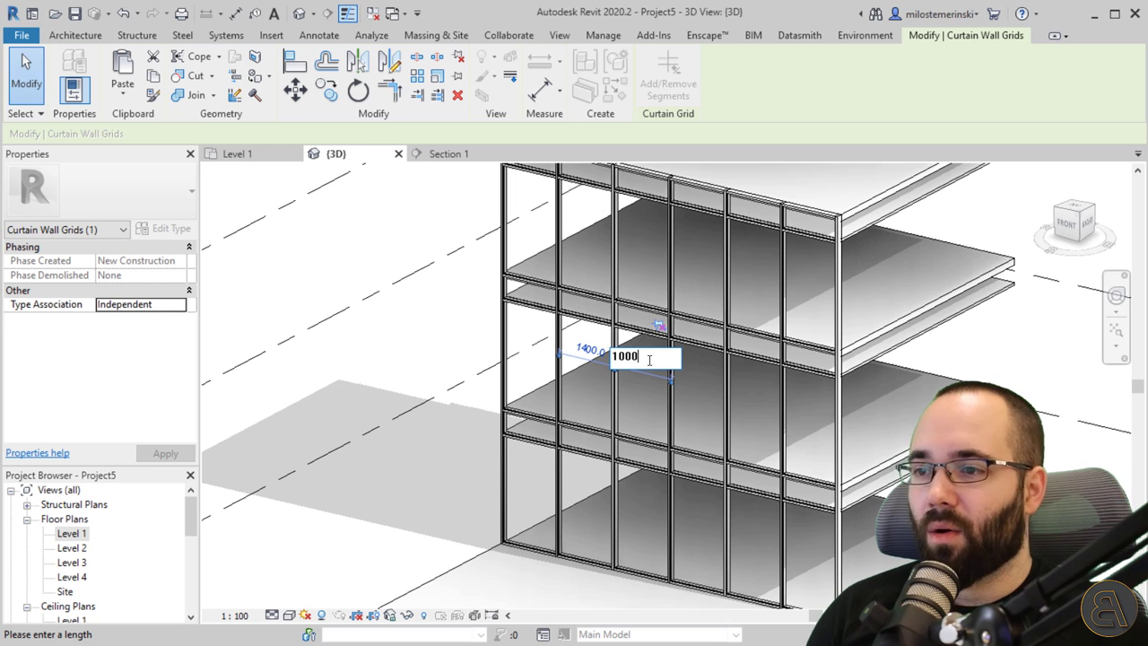
type("1000")
key("Return")
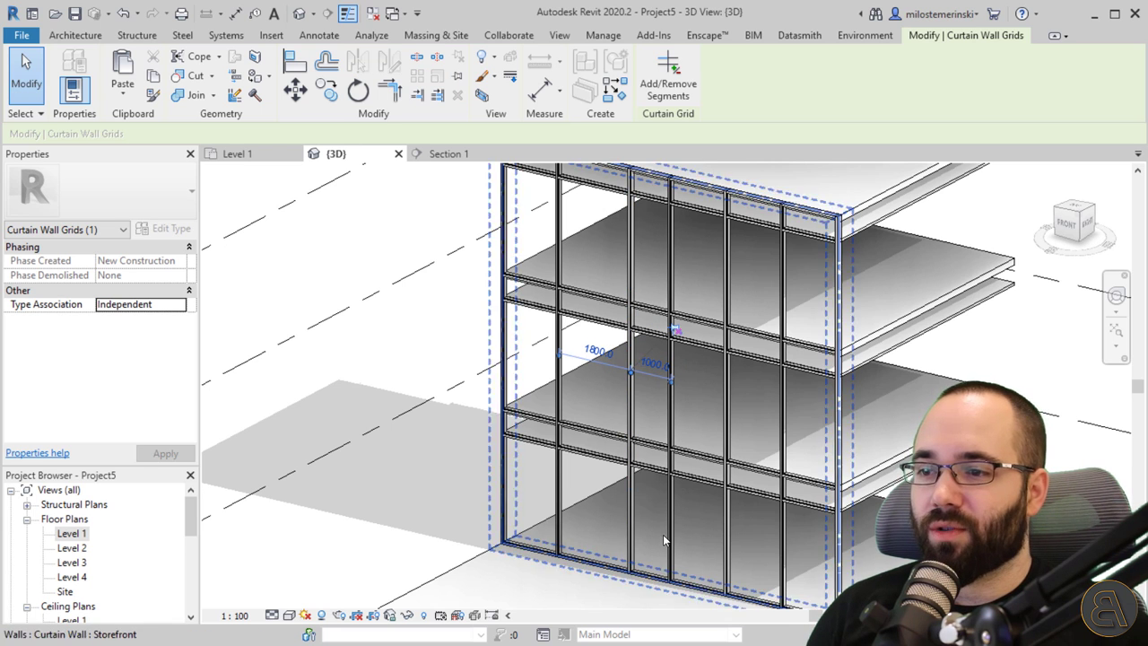
Step: Unpin the vertical grid line just right of the middle one and set its distance to the middle line to 1000 mm
middle_click_drag(731, 538, 727, 470)
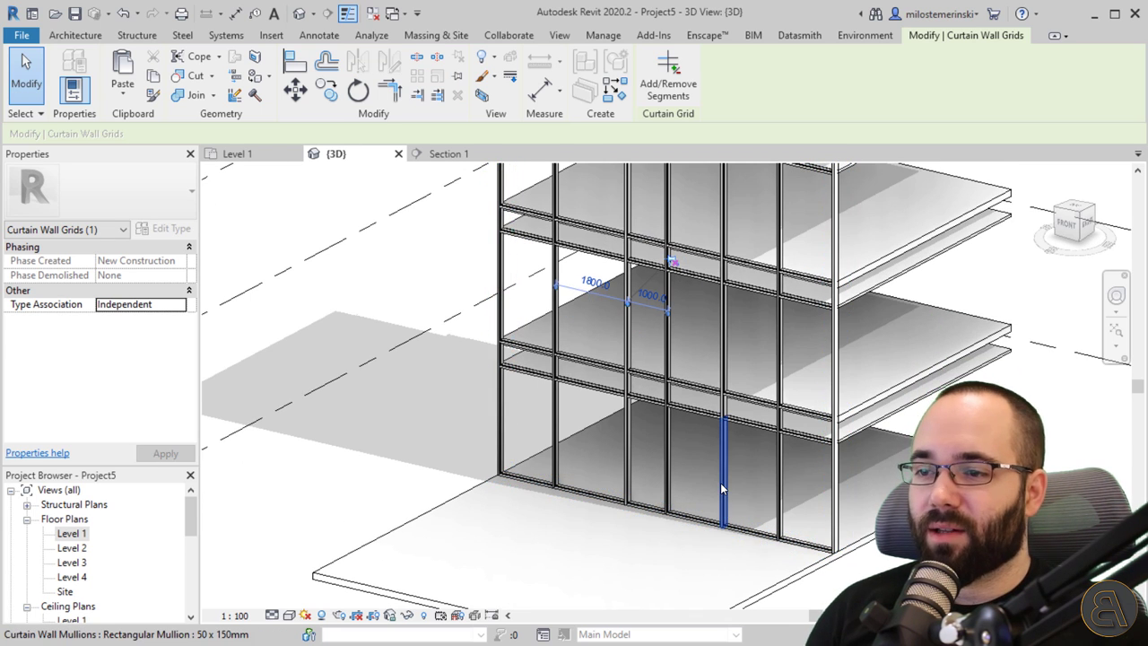
left_click(722, 488)
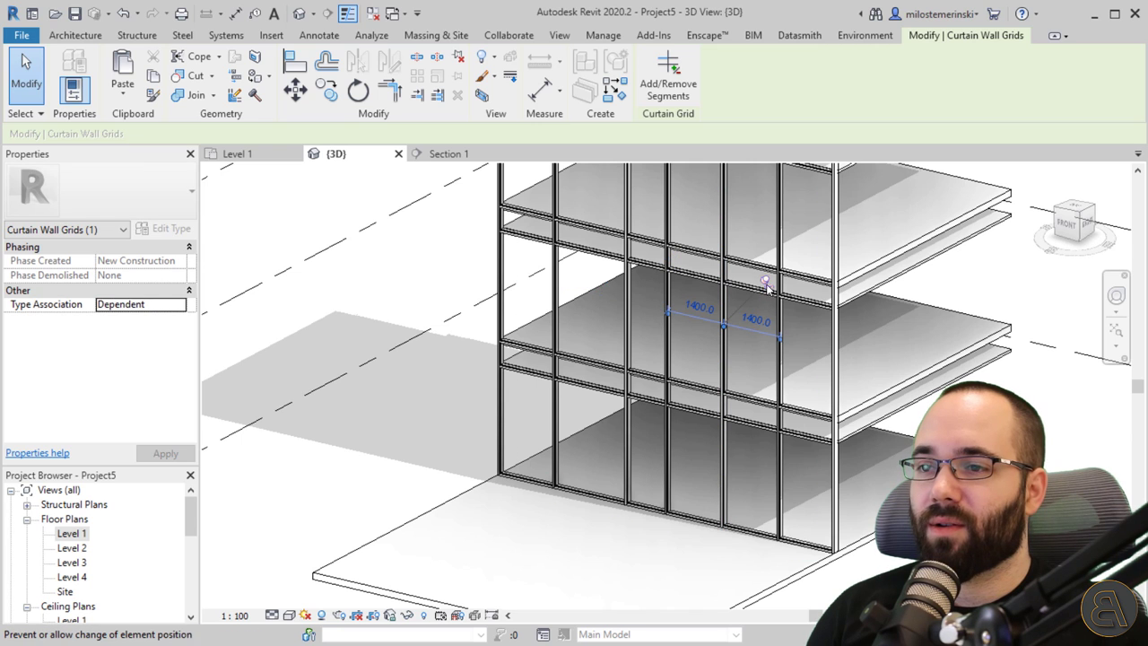
left_click(698, 308)
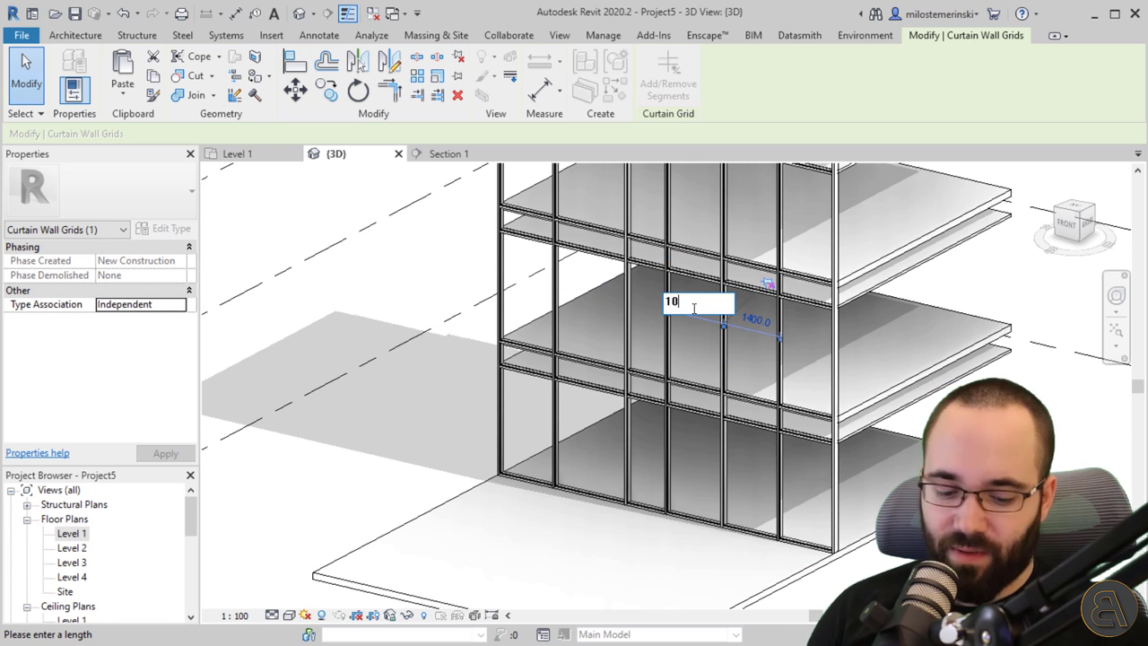
type("1000")
key("Return")
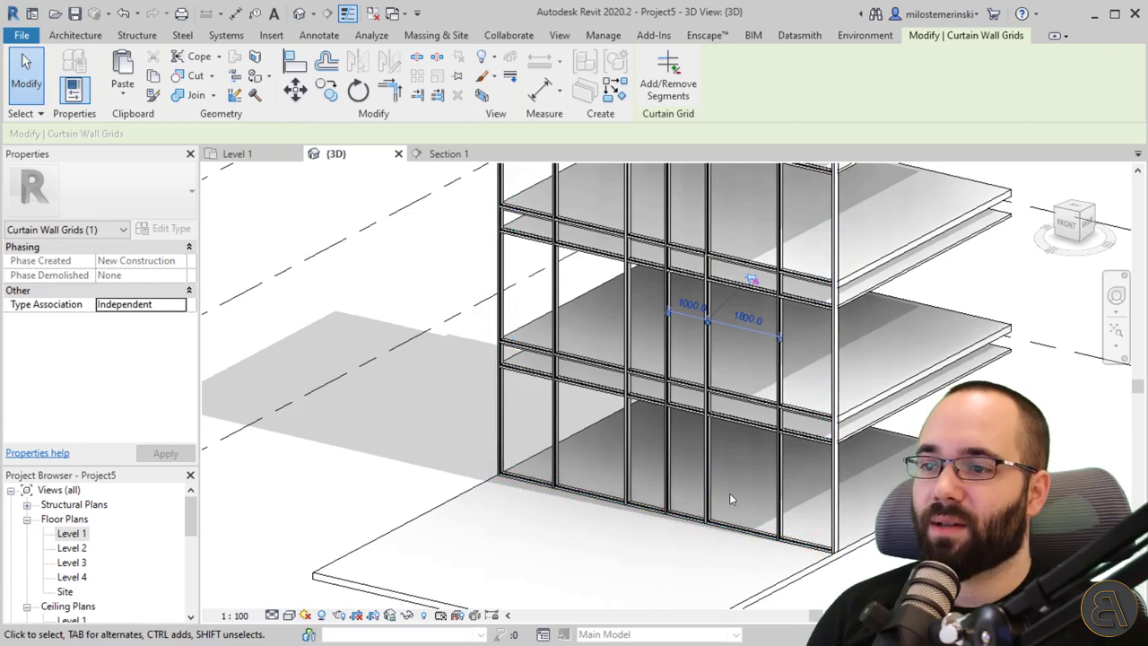
key("Escape")
Step: Remove the ground-floor segment of the middle vertical grid line to merge the two 1000 mm bays below the ceiling
middle_click_drag(741, 472, 661, 417, "shift")
scroll(671, 434, "up", 4)
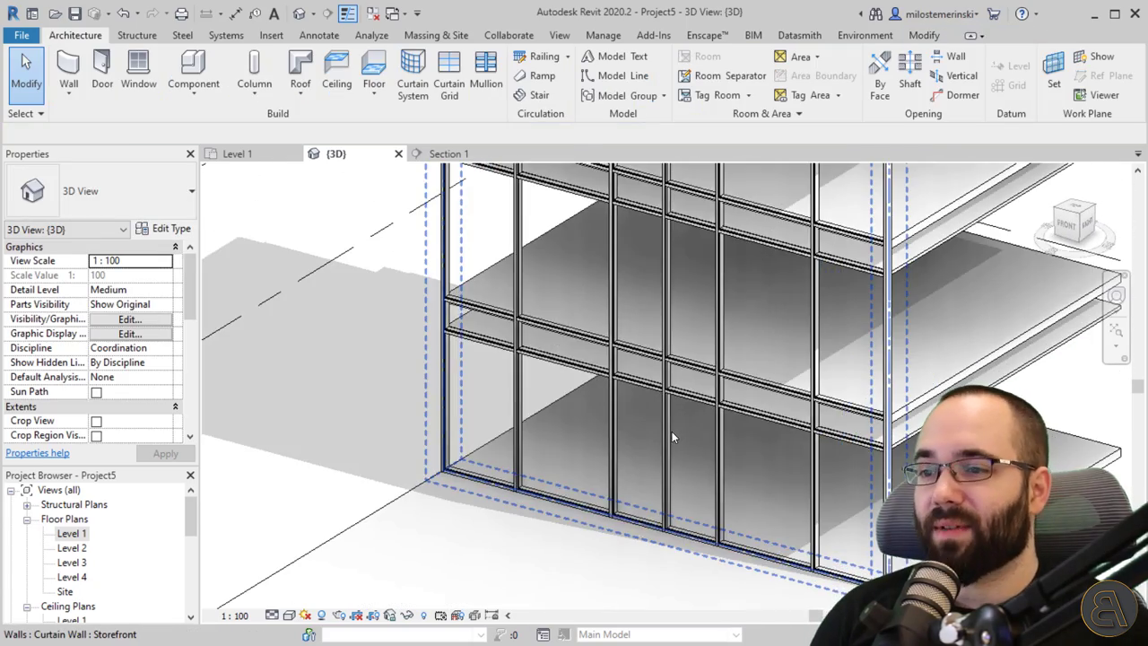
scroll(667, 470, "down", 2)
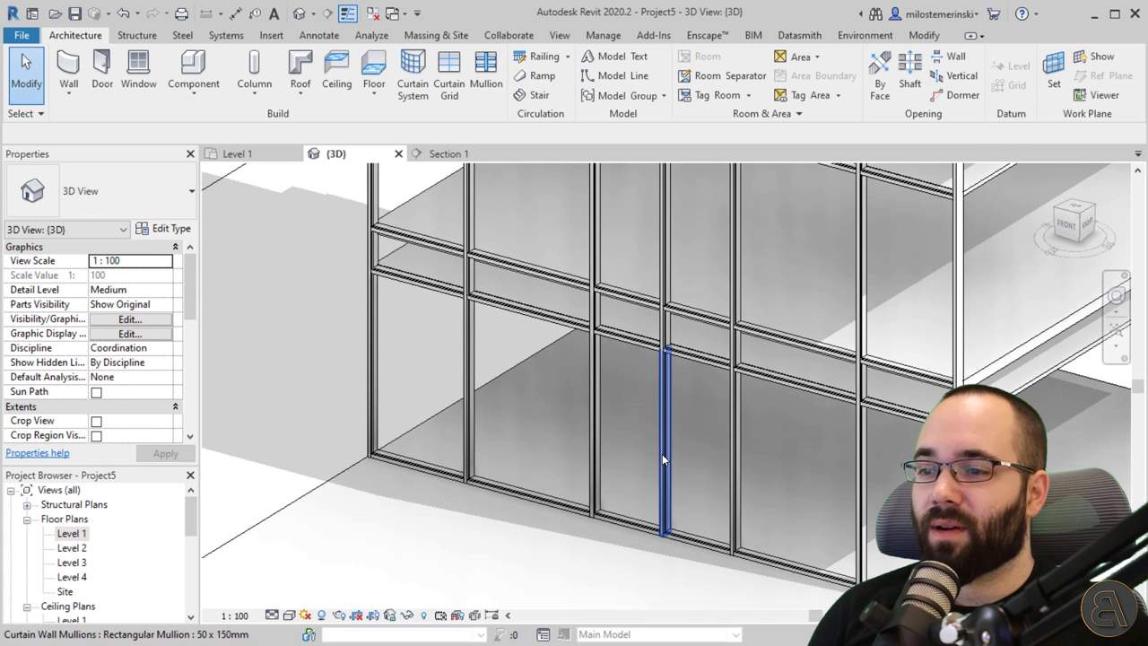
key("Tab")
left_click(662, 454)
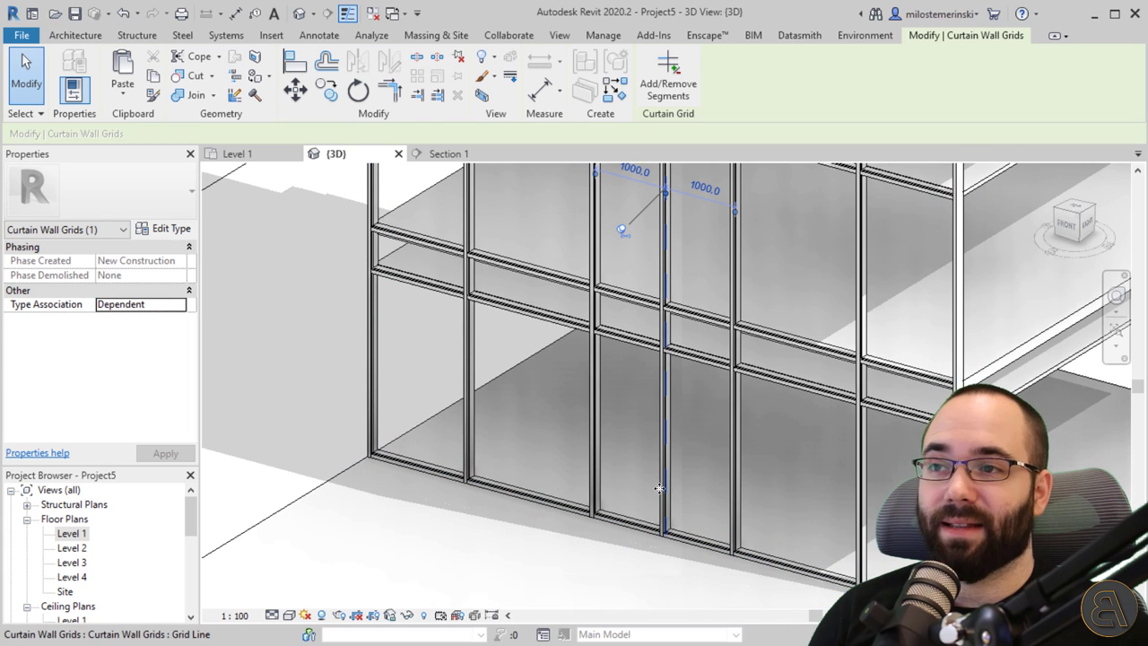
scroll(656, 468, "down", 3)
scroll(653, 466, "up", 2)
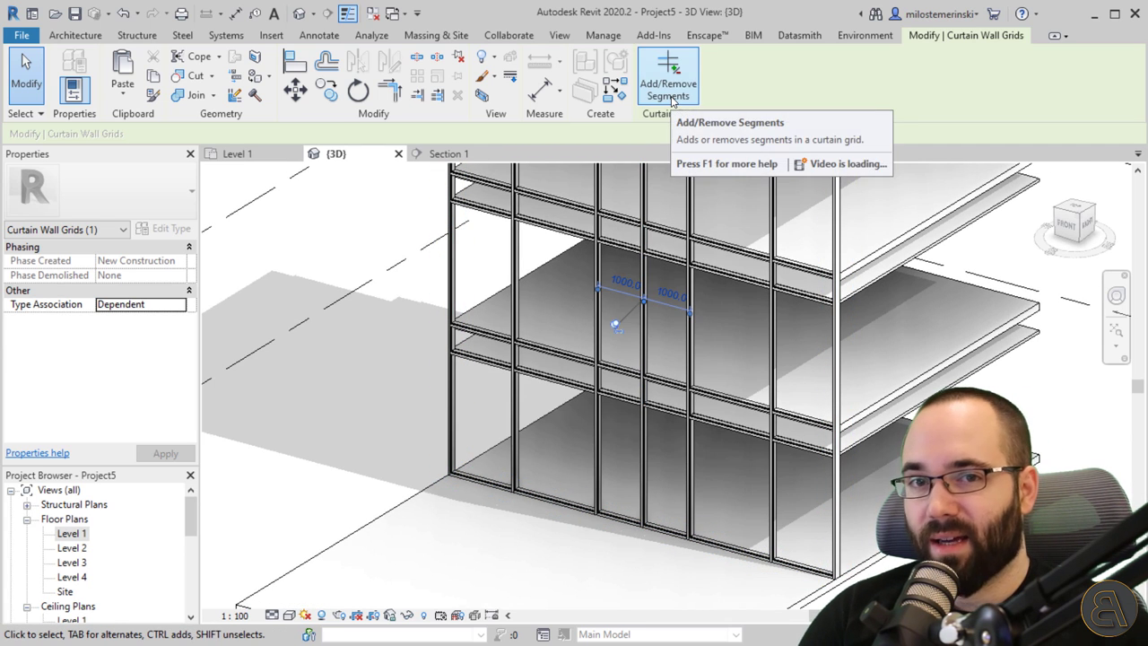
scroll(652, 549, "down", 3)
scroll(652, 549, "up", 2)
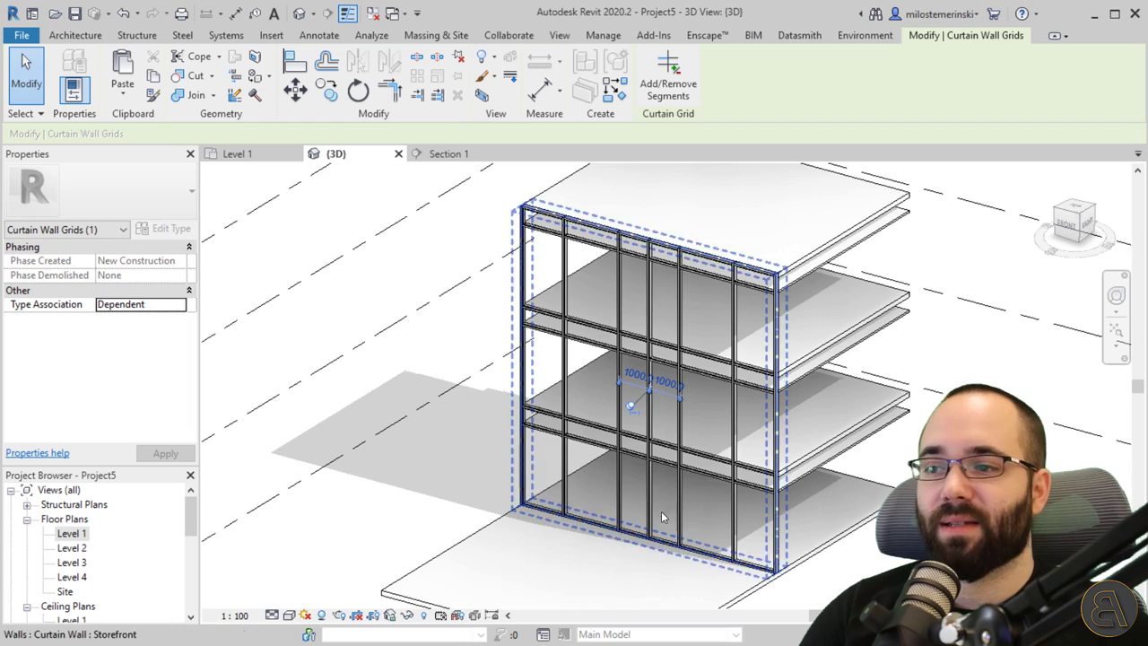
scroll(661, 512, "up", 3)
scroll(672, 507, "down", 5)
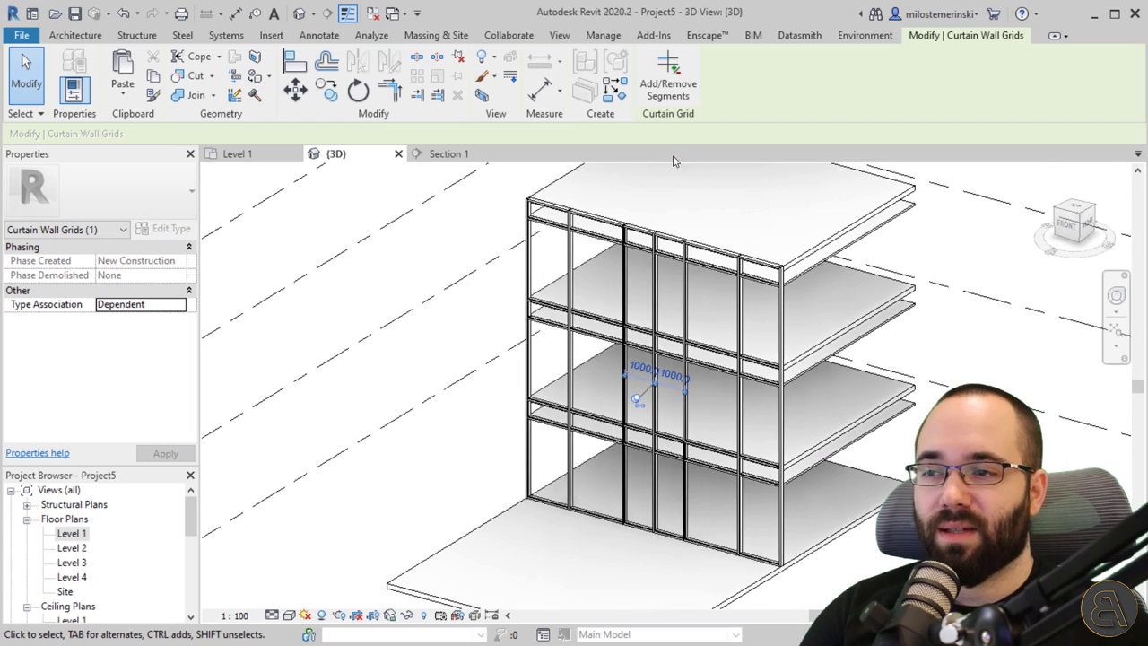
left_click(668, 83)
scroll(645, 494, "up", 5)
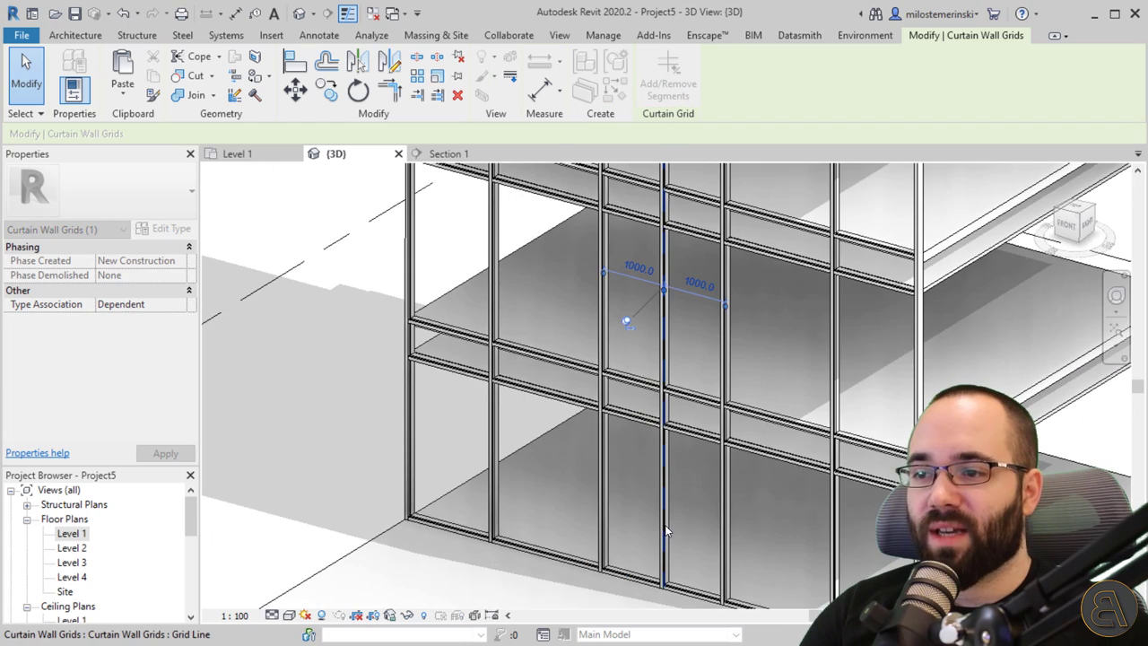
left_click(663, 538)
mouse_move(677, 484)
middle_mouse_down()
mouse_move(663, 448)
mouse_move(684, 479)
middle_mouse_up()
key("Escape")
scroll(644, 423, "up", 2)
scroll(670, 351, "up", 2)
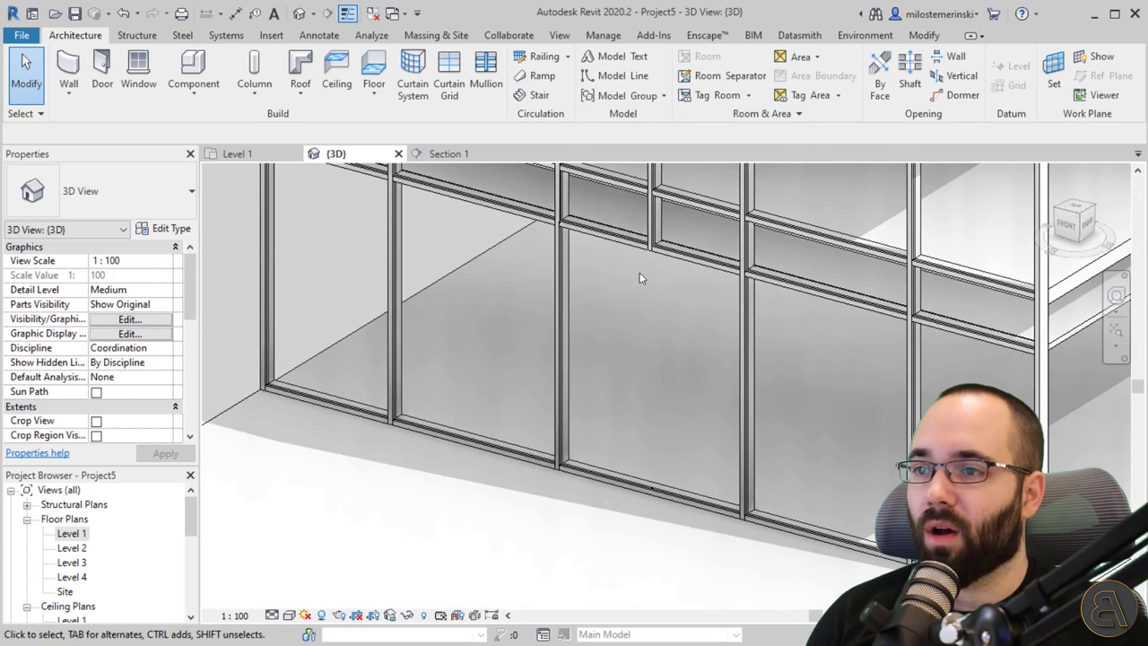
Step: Remove the middle grid line's segment in the strip between the first ceiling and the floor slab above
left_click(656, 397)
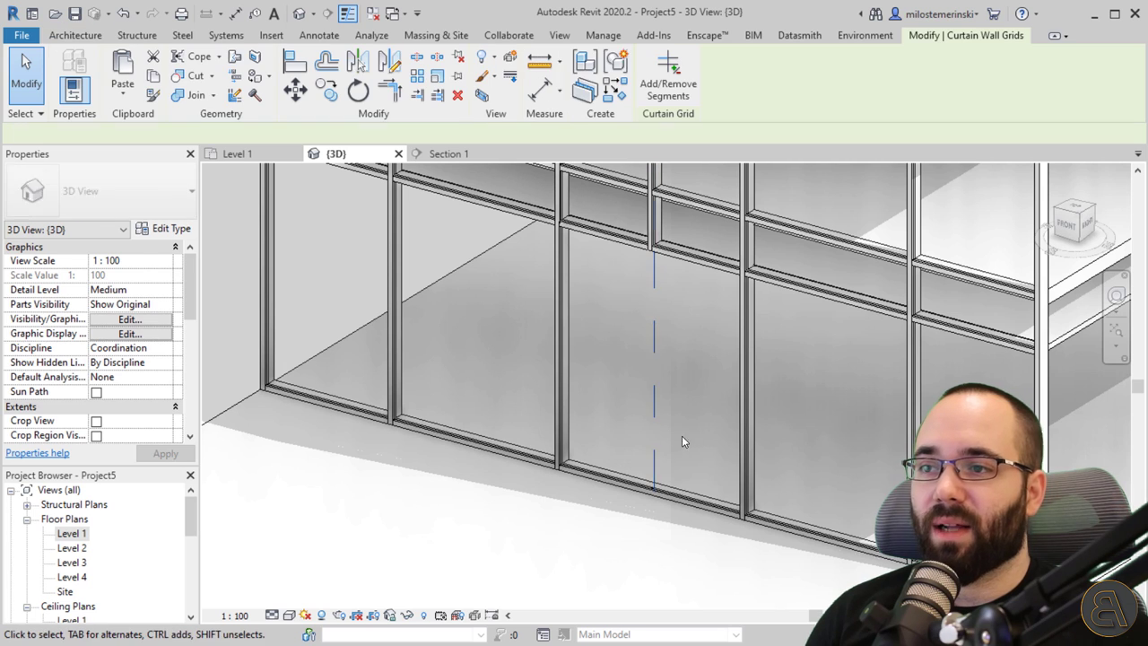
left_click(668, 84)
middle_click_drag(699, 427, 746, 517, "shift")
scroll(687, 498, "up", 4)
key("Escape")
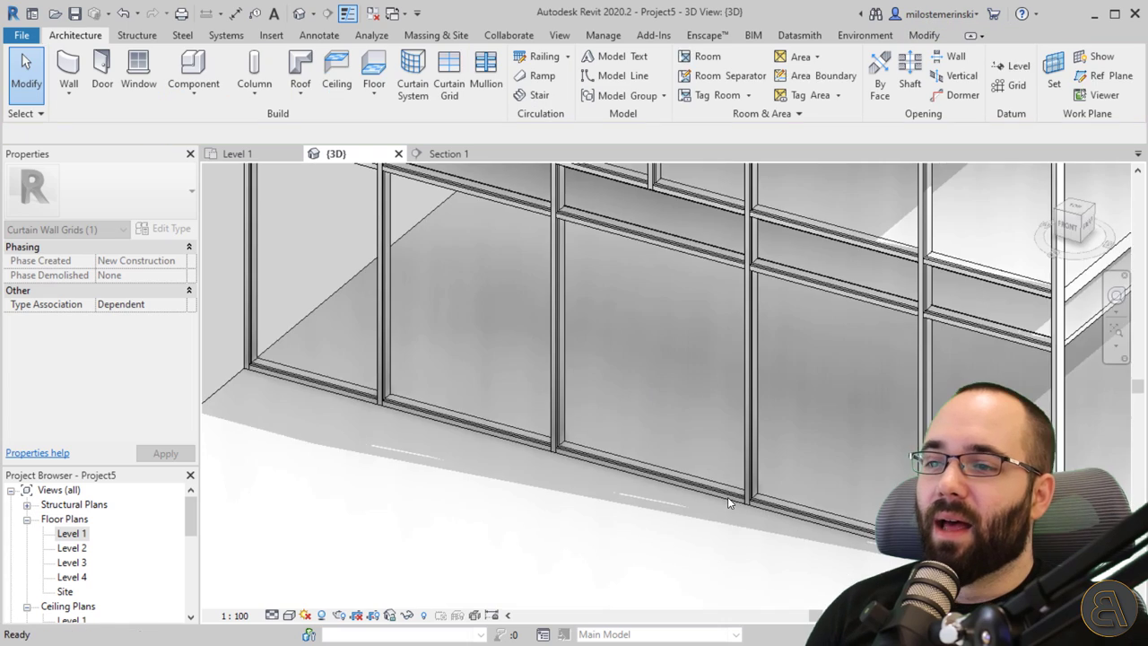
Step: Delete both halves of the bottom mullion in the merged middle bay at ground level
scroll(694, 417, "up", 2)
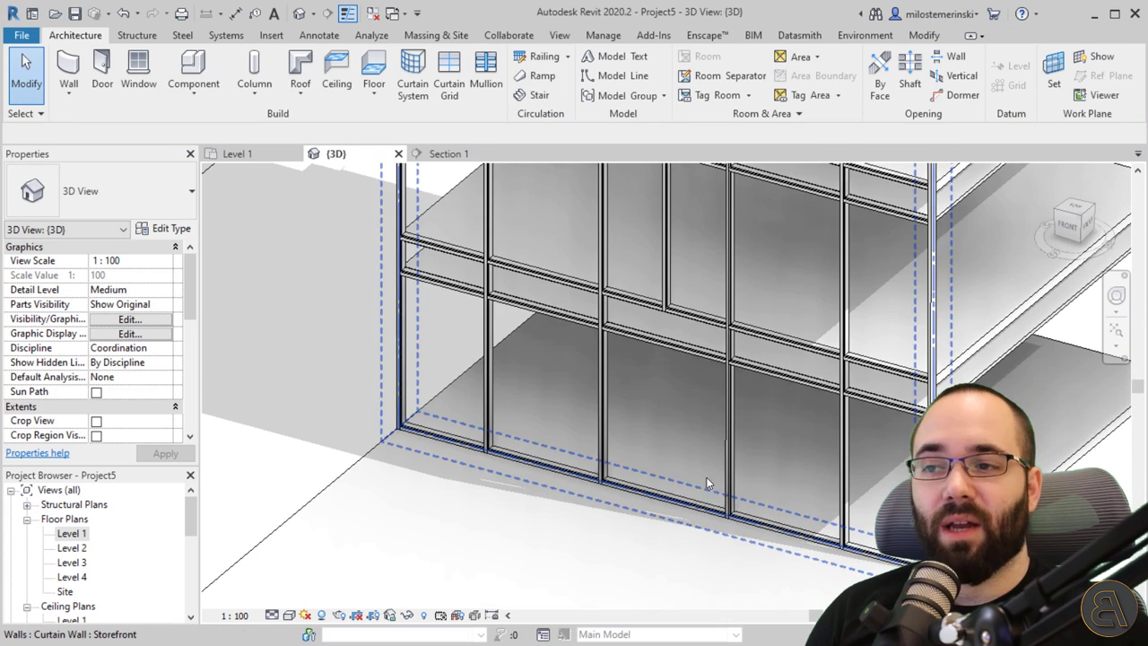
left_click(636, 491)
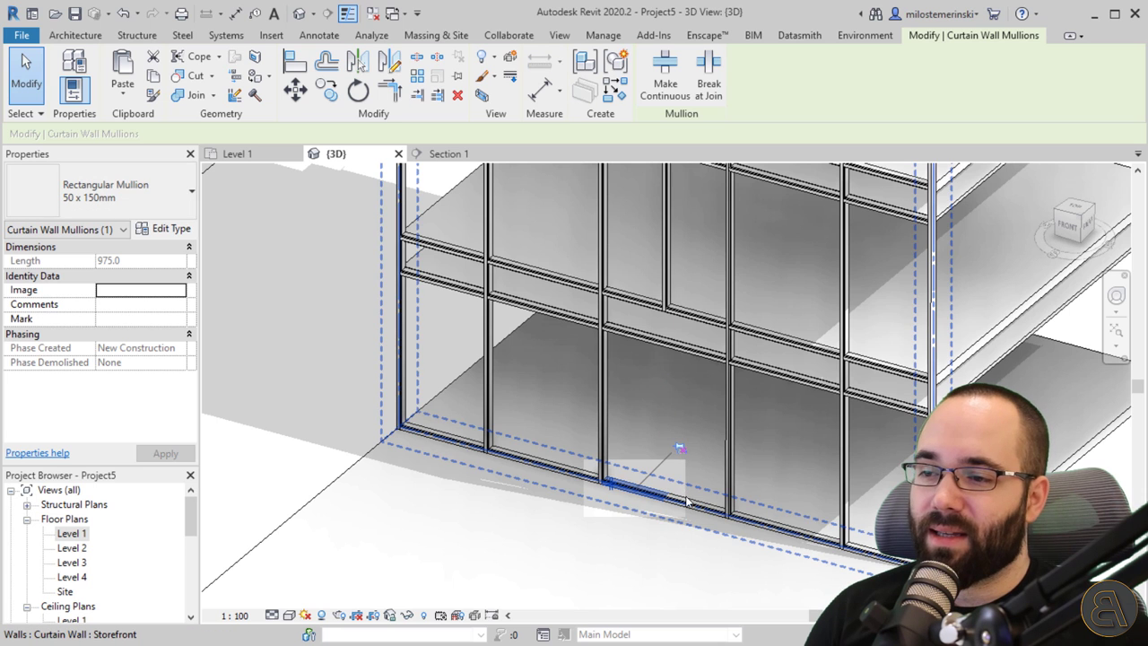
scroll(658, 501, "up", 2)
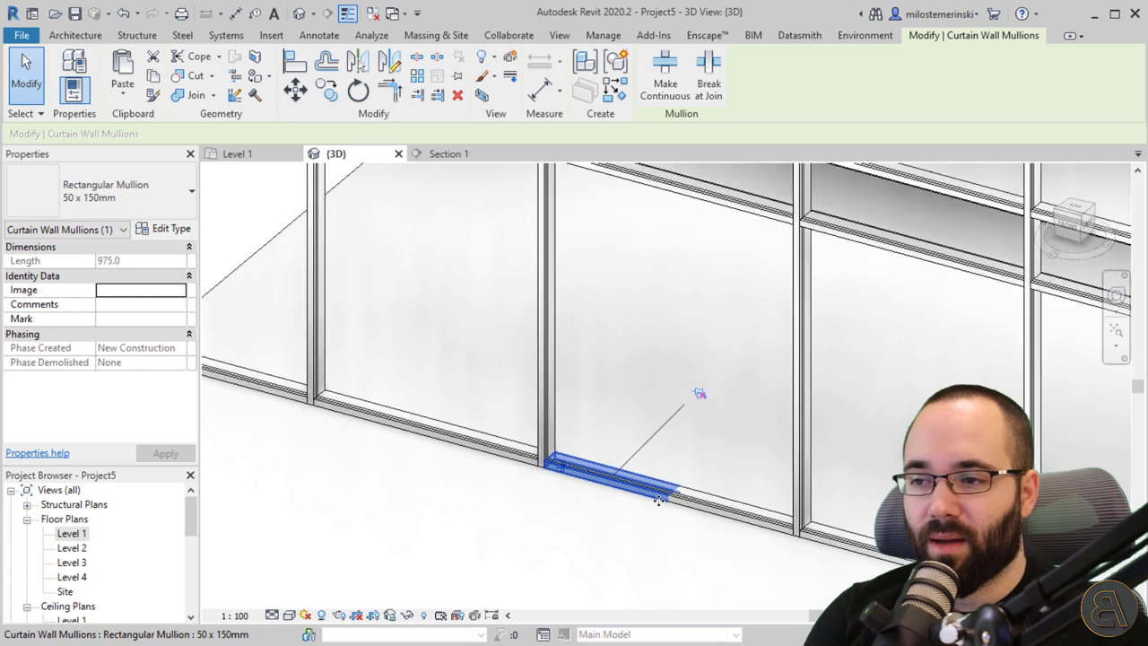
scroll(659, 500, "up", 2)
key("Escape")
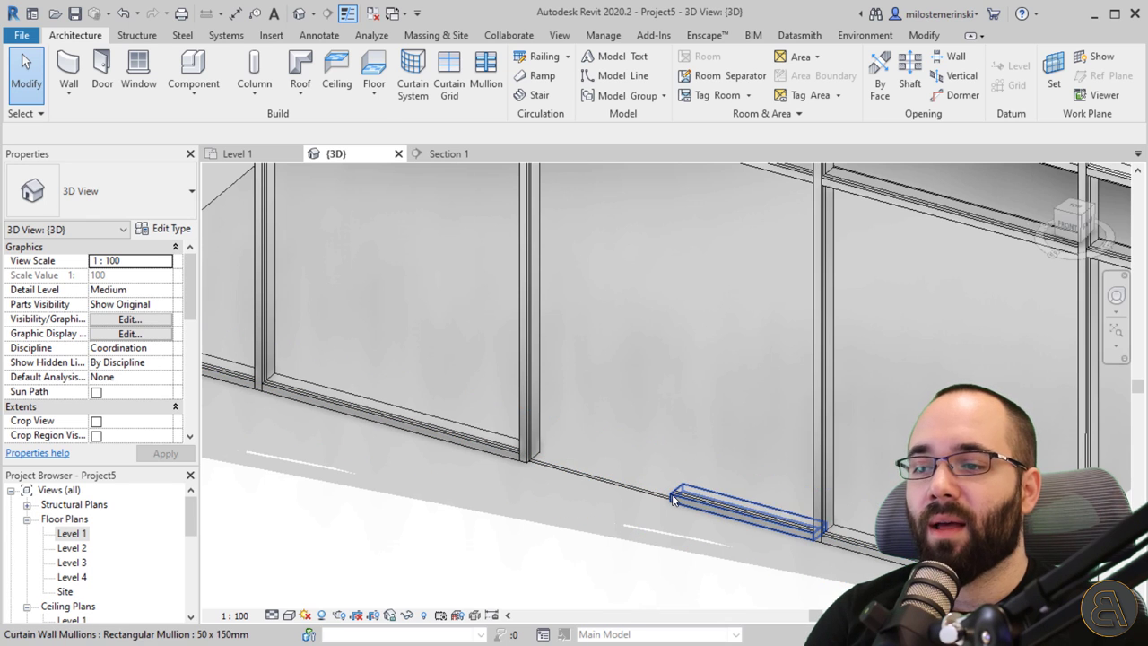
left_click(672, 494)
key("Escape")
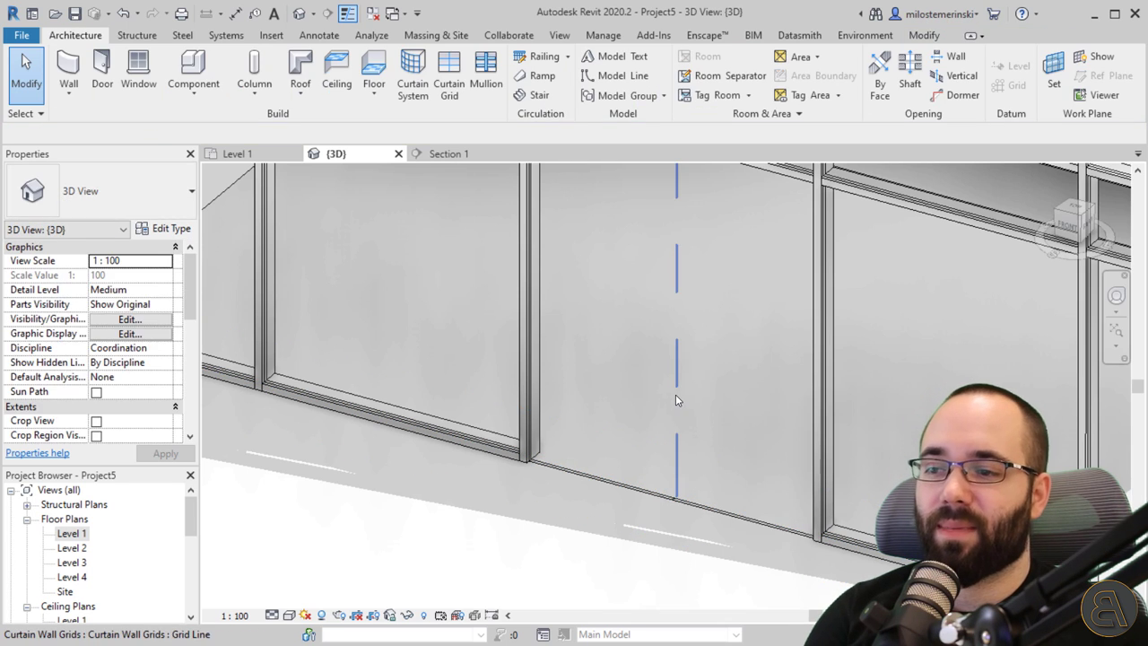
scroll(675, 400, "down", 5)
middle_click_drag(682, 421, 654, 530)
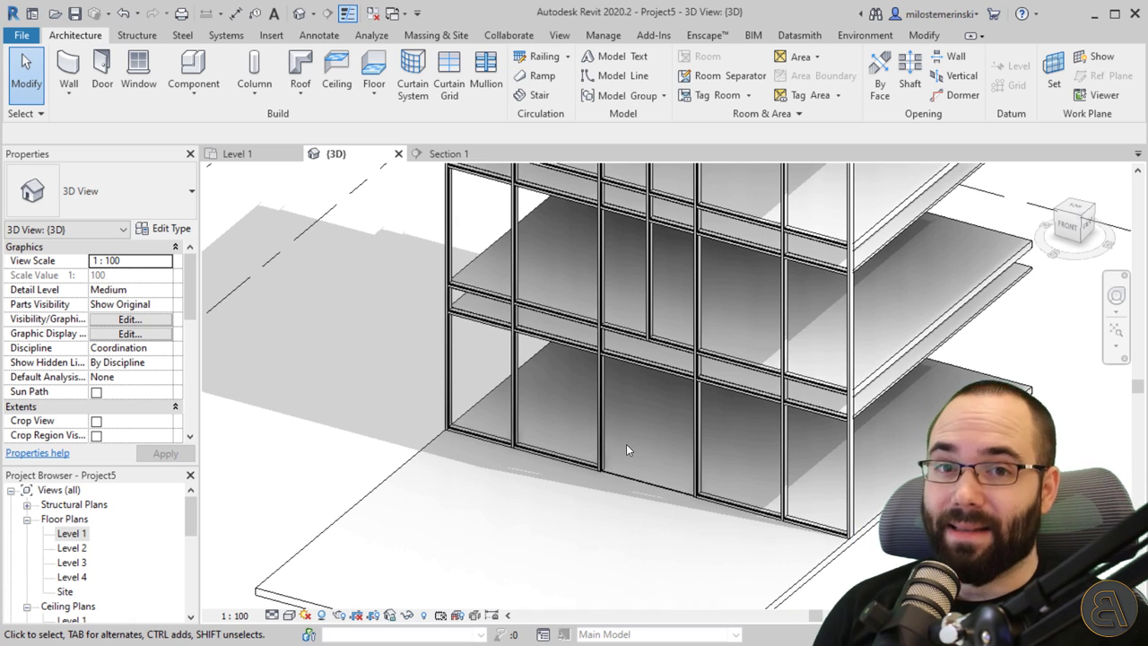
Step: Select the leftmost interior vertical grid line of the curtain wall and unpin it
middle_click_drag(626, 444, 684, 555, "shift")
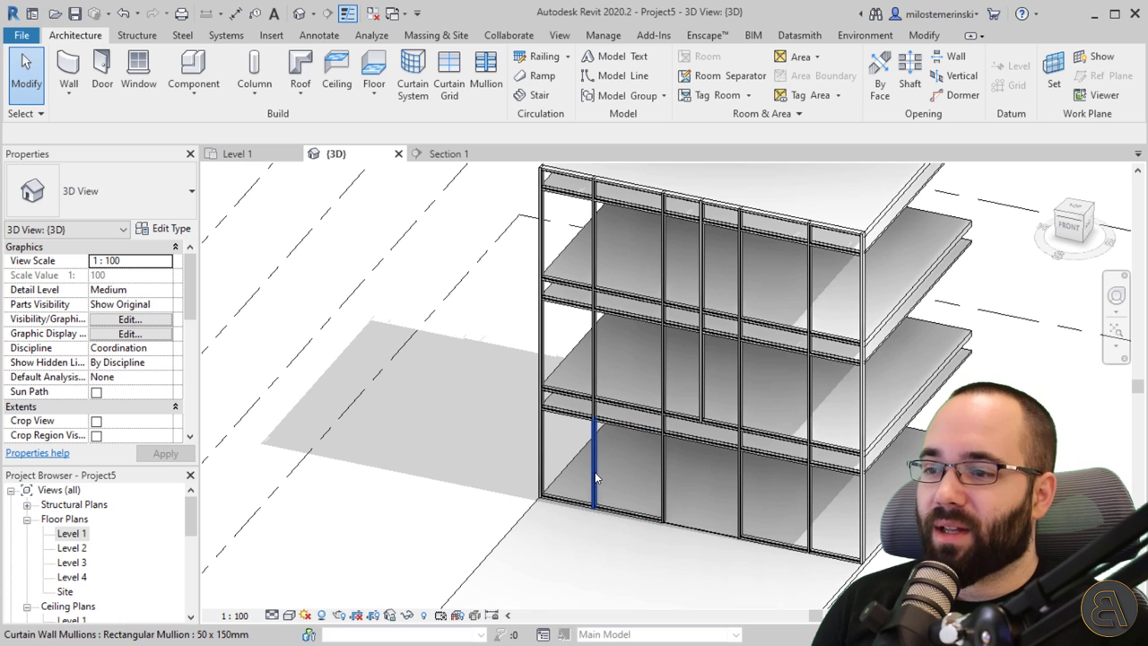
key("Tab")
left_click(594, 472)
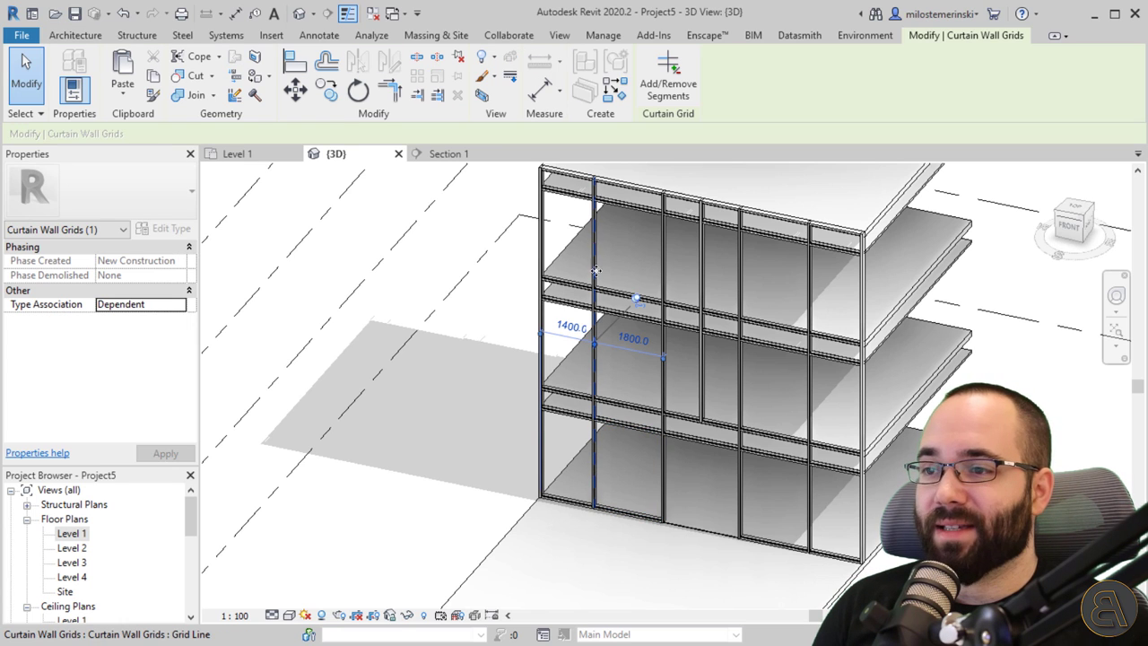
left_click(637, 300)
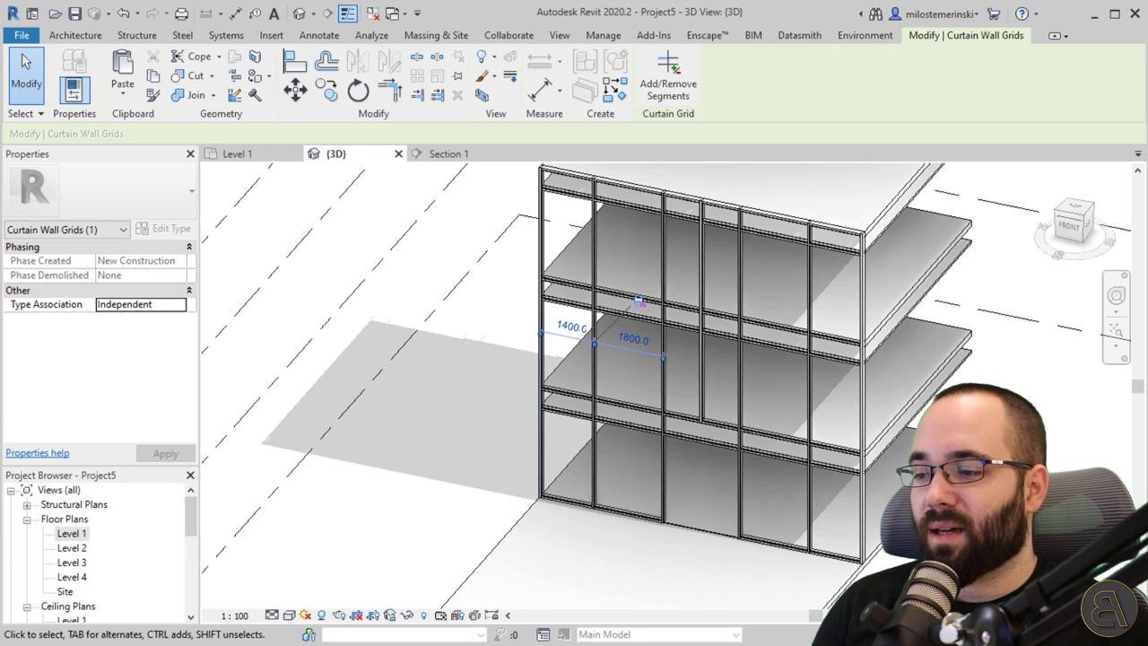
Step: Divide 320 by 3 in the Calculator to work out equal bay widths, and close it
key("XF86Calculator")
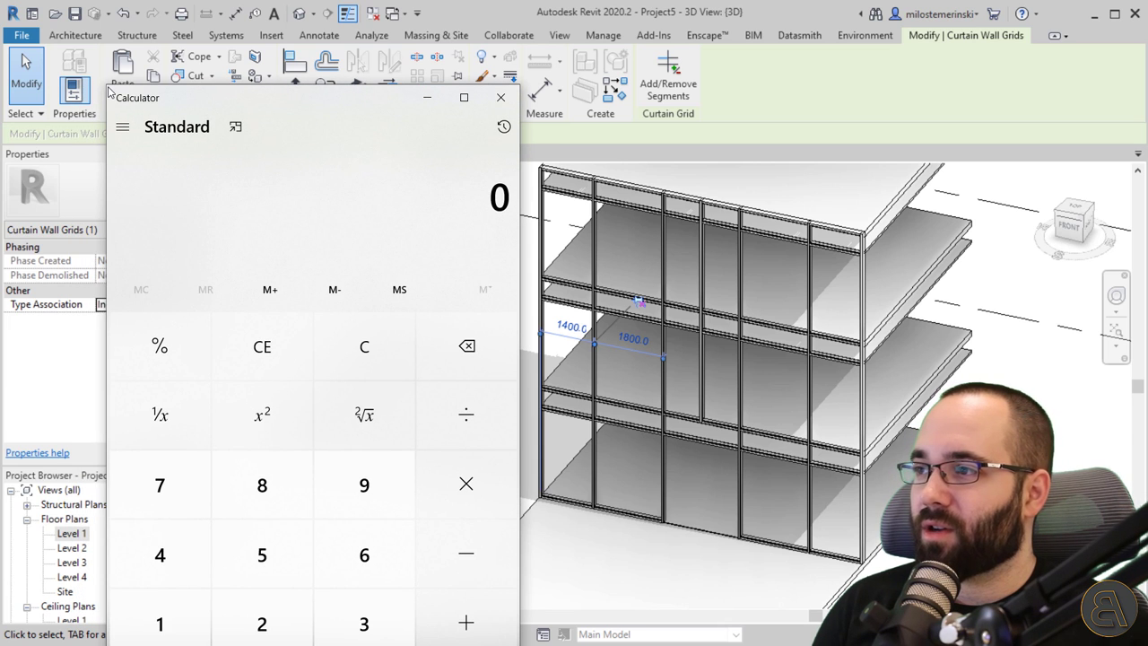
left_click_drag(108, 89, 264, 325)
left_click_drag(365, 345, 278, 183)
type("320")
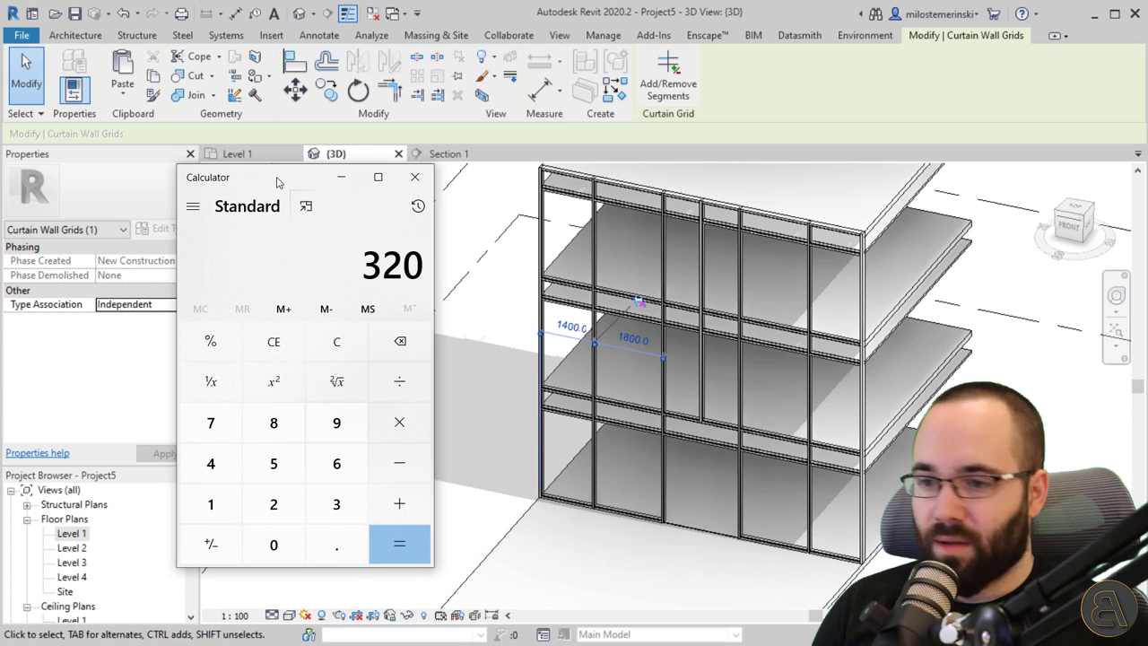
key("slash")
key("Return")
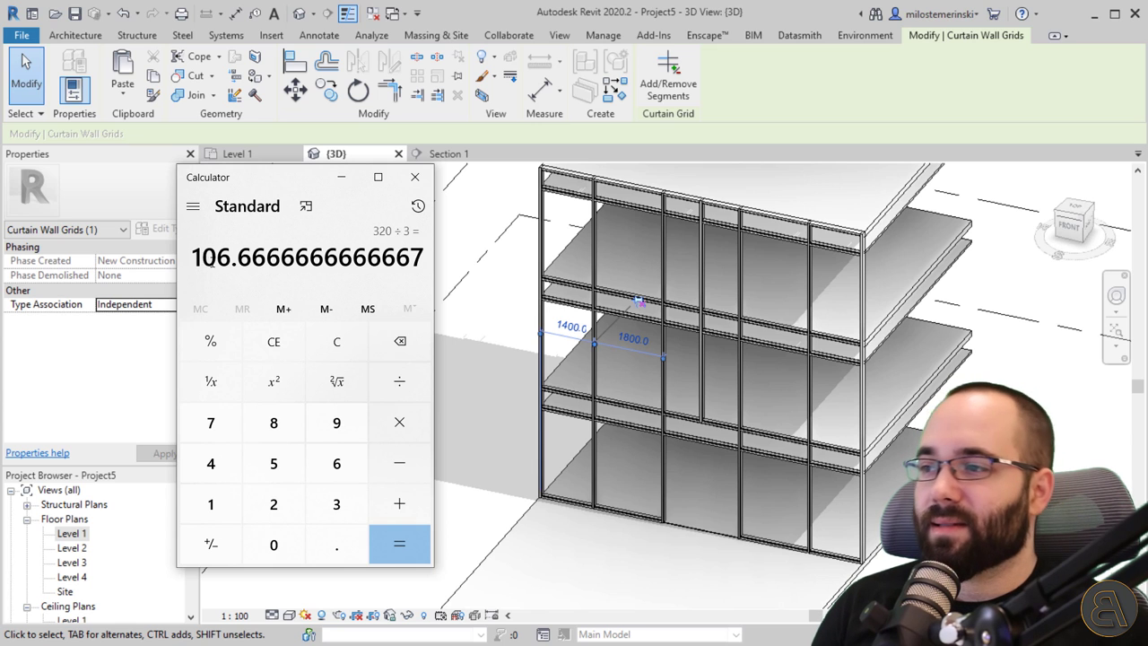
left_click(414, 177)
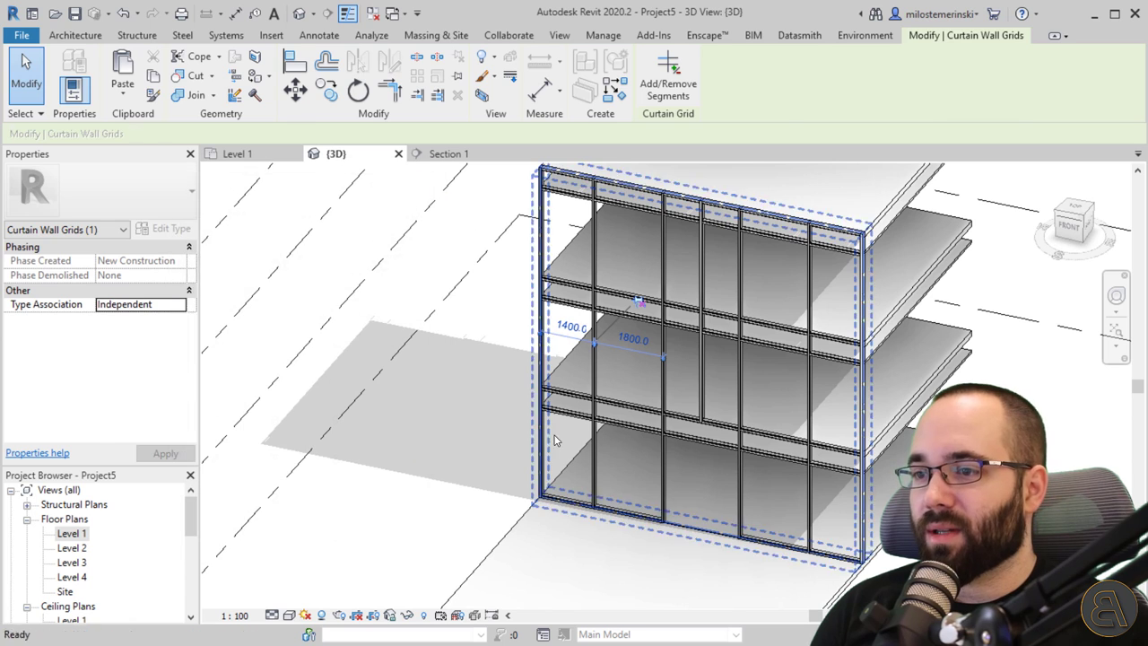
Step: Set the distance from the unpinned leftmost grid line to the next grid line on its right to 1060 mm
key("Escape")
left_click(593, 464)
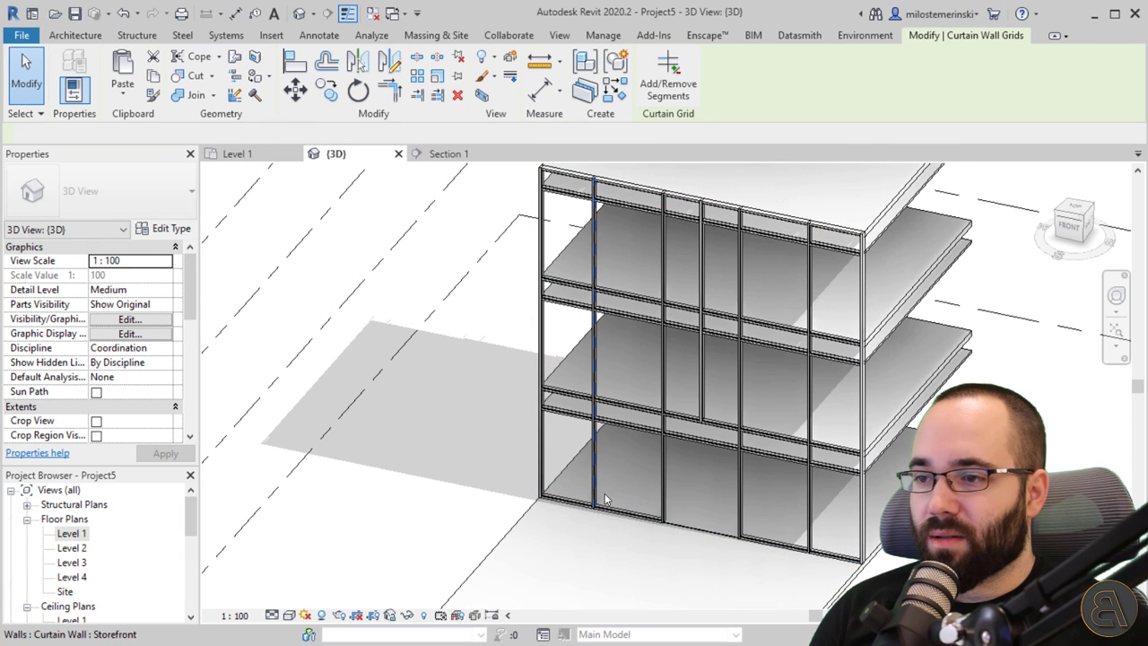
middle_click_drag(646, 339, 655, 321)
left_click(644, 319)
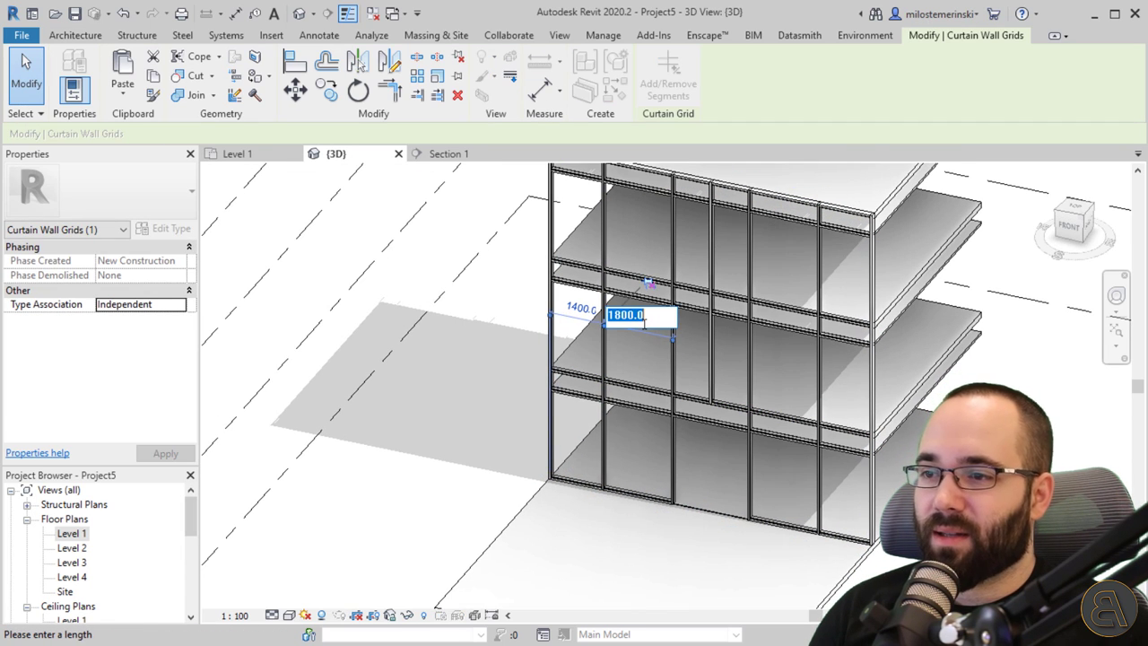
type("106")
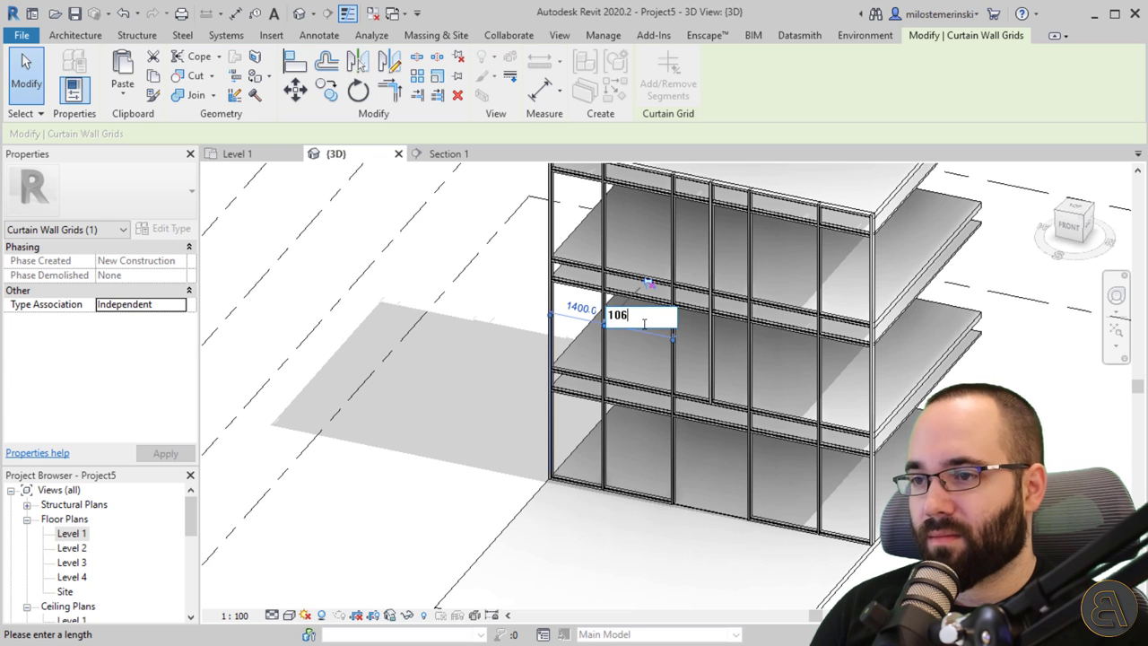
type("0")
key("Return")
left_click(672, 327)
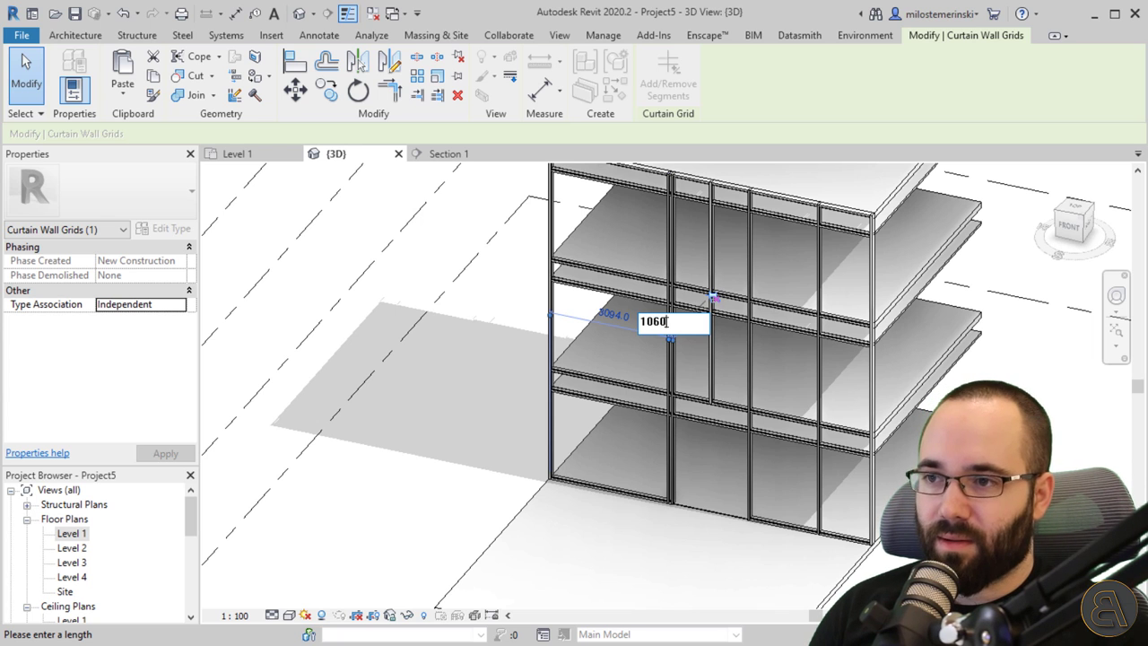
key("Return")
scroll(659, 335, "up", 2)
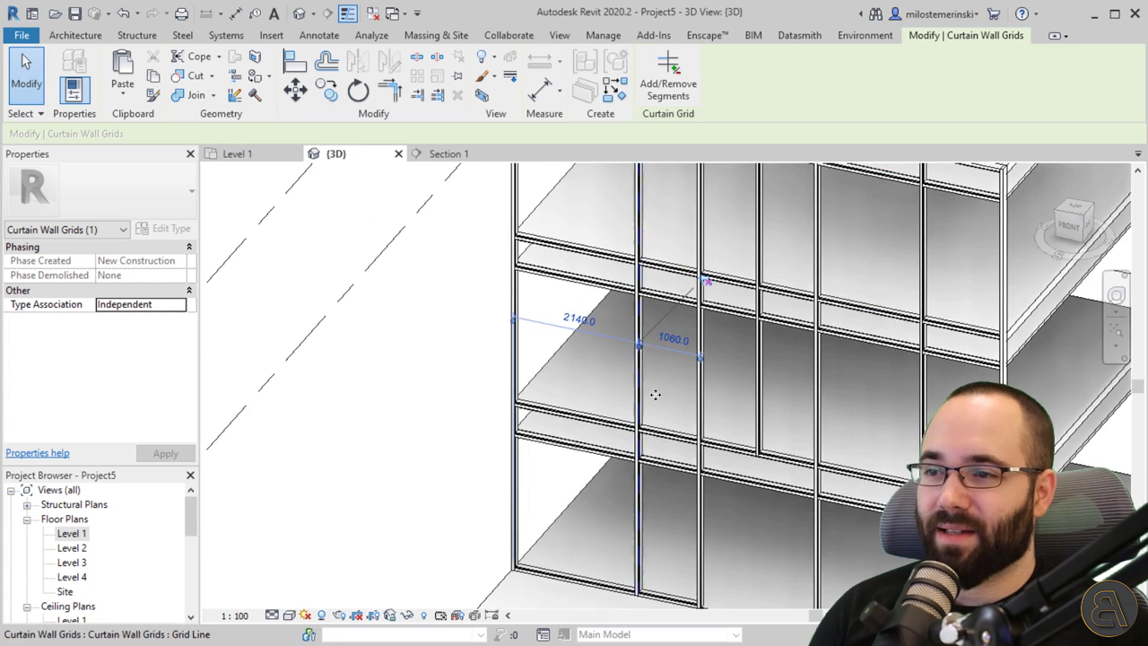
key("Escape")
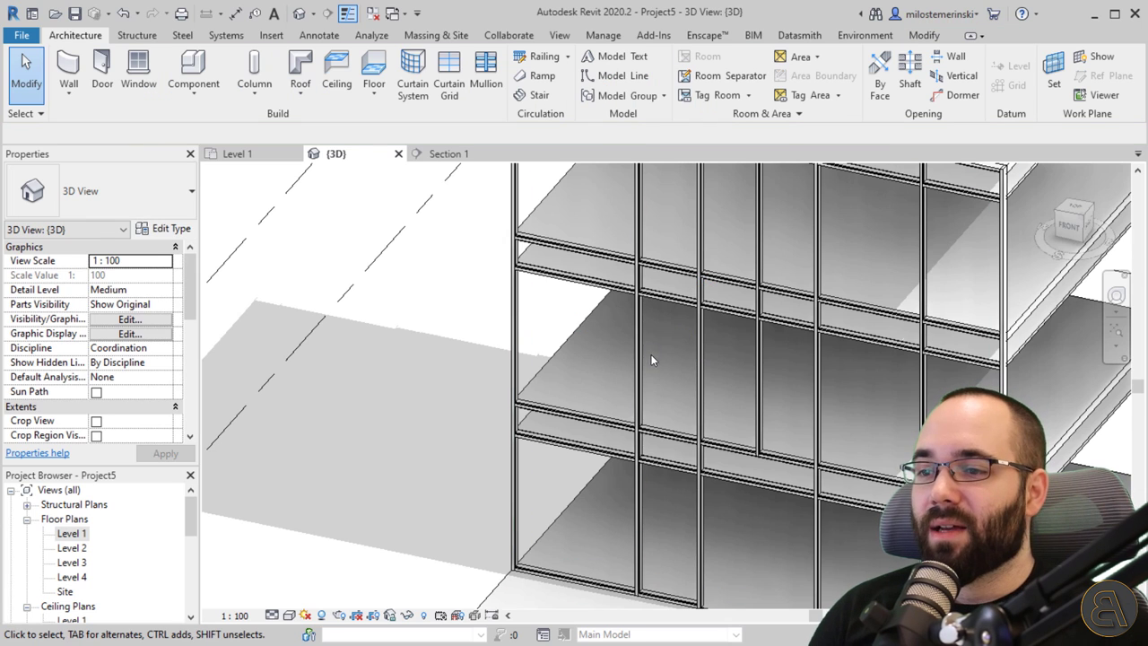
Step: Add a full-height vertical curtain grid line at the midpoint of the wide leftmost bay, using All Segments
scroll(630, 438, "down", 2)
middle_click_drag(620, 467, 621, 456)
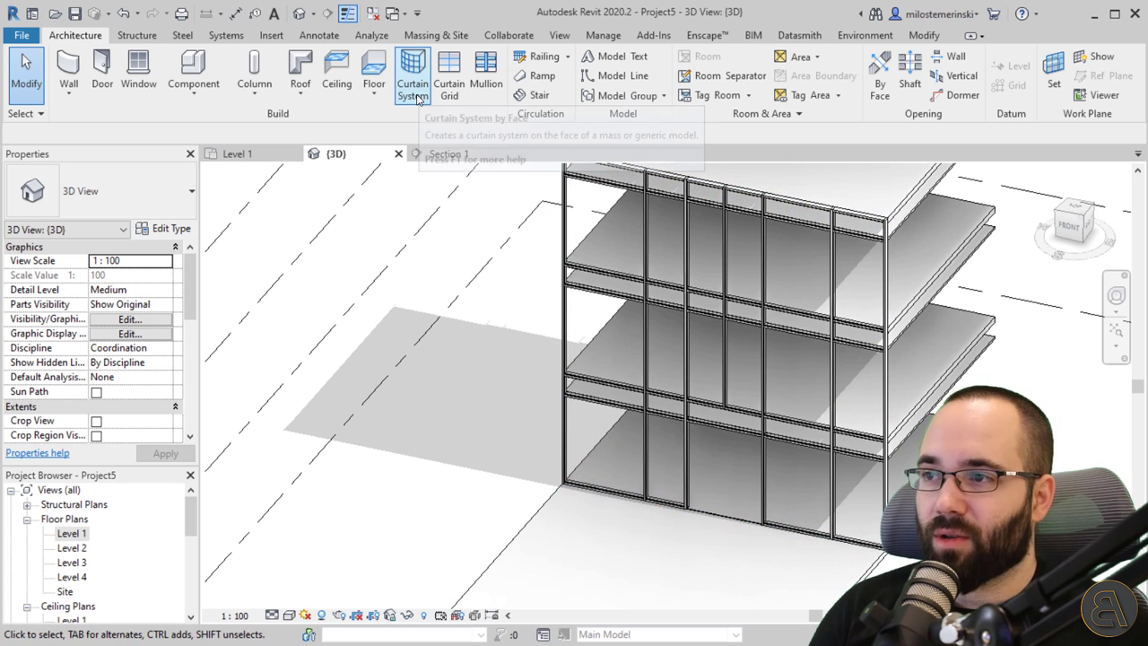
left_click(448, 82)
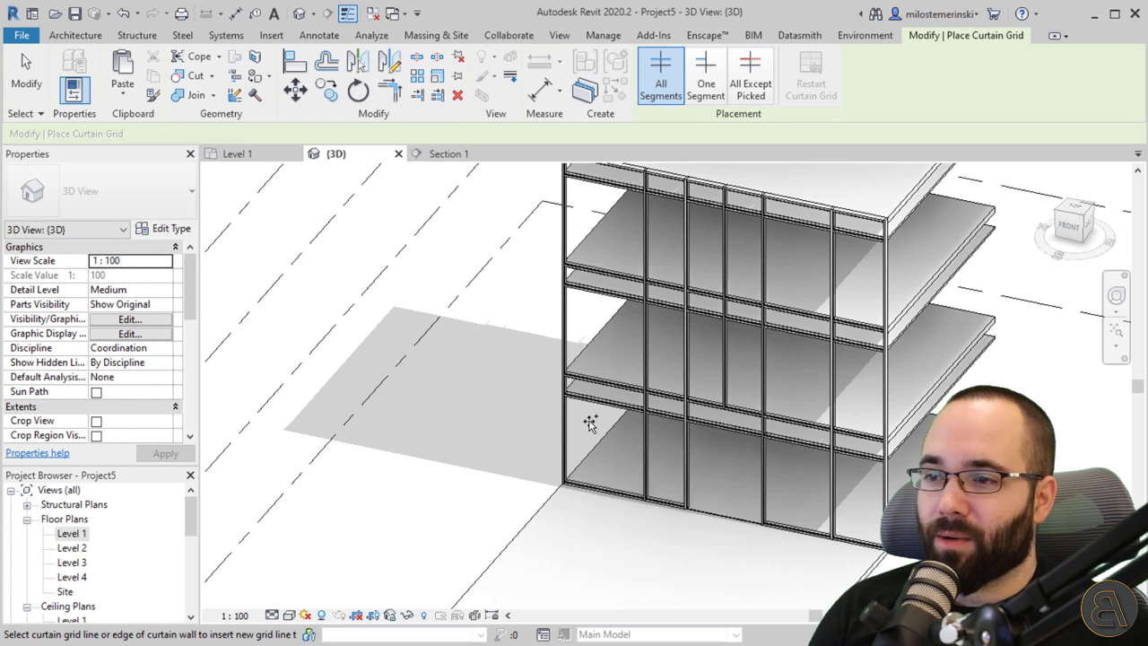
left_click(609, 489)
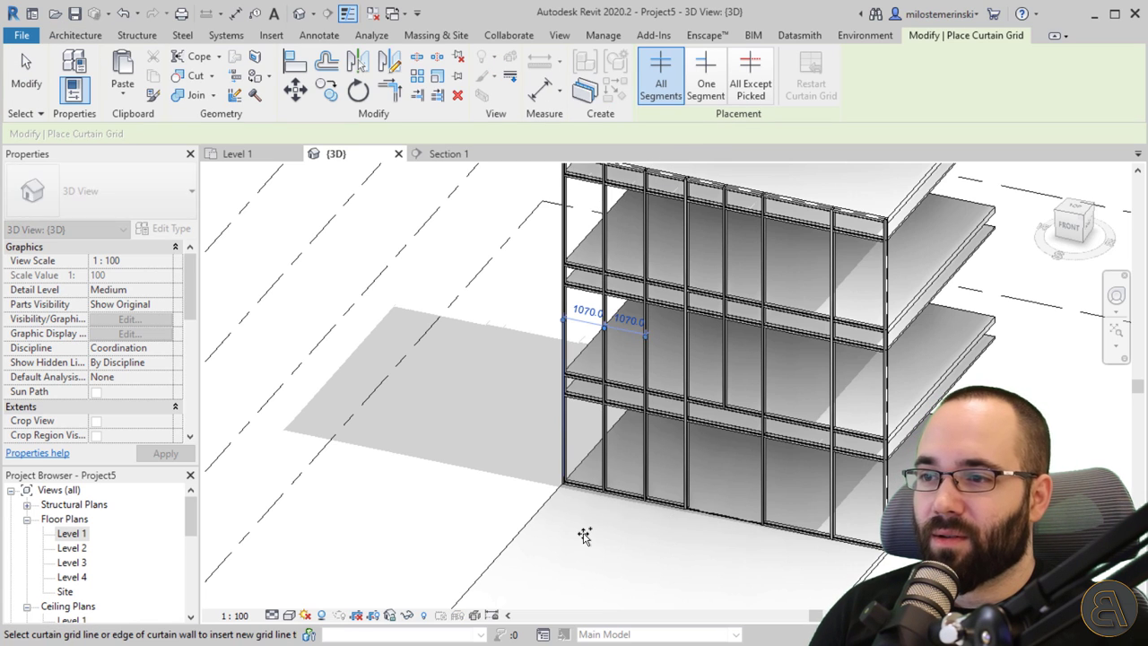
key("Escape")
key("Escape")
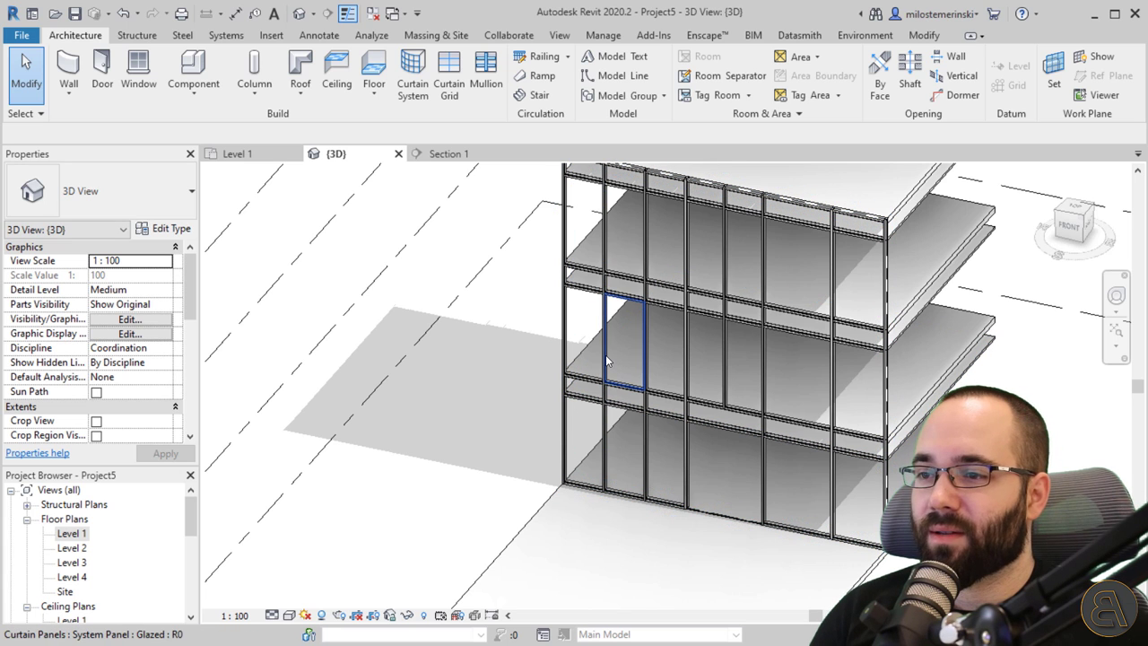
Step: Select the newly added vertical grid line and check the widths of the bays on both sides of it
left_click(607, 360)
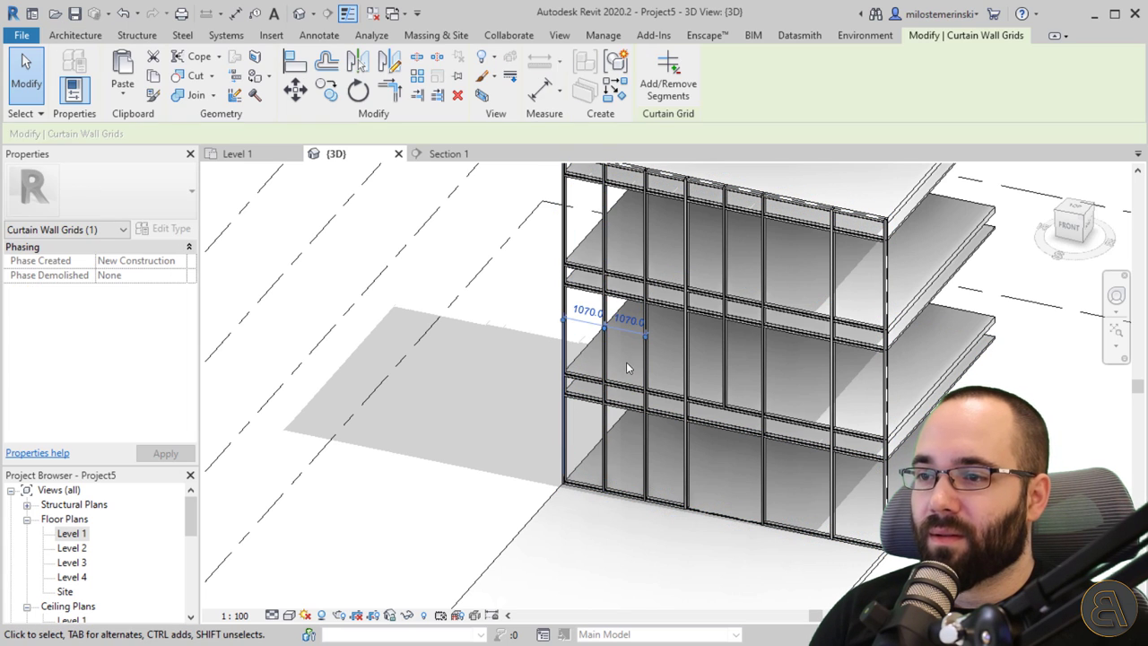
scroll(592, 341, "up", 4)
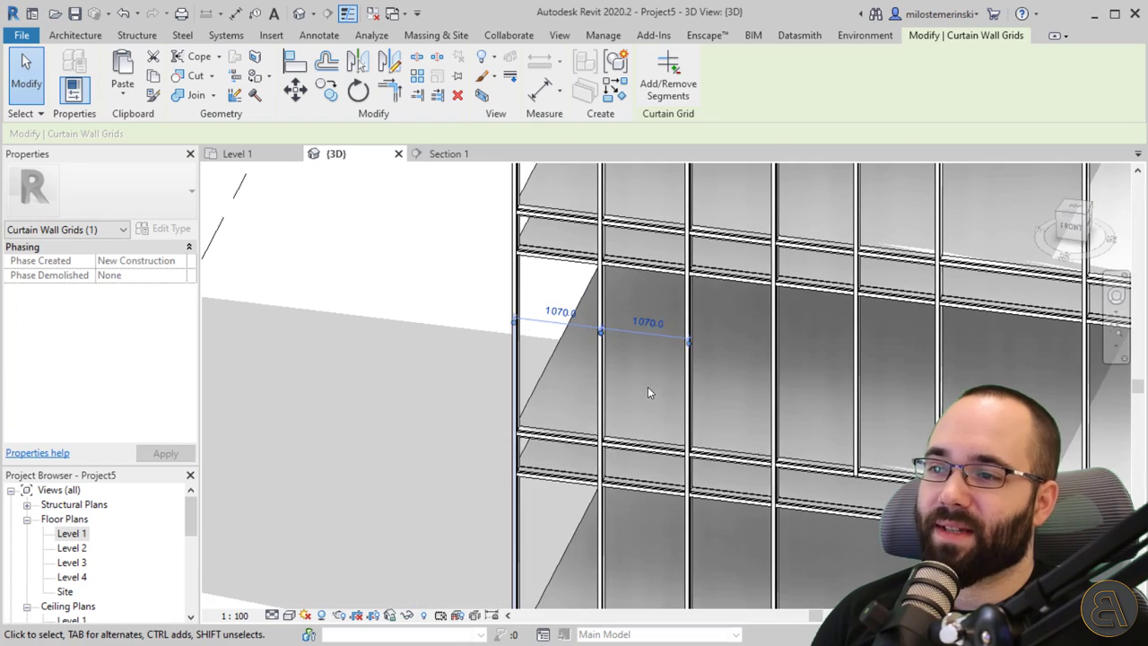
middle_click_drag(648, 387, 626, 338, "shift")
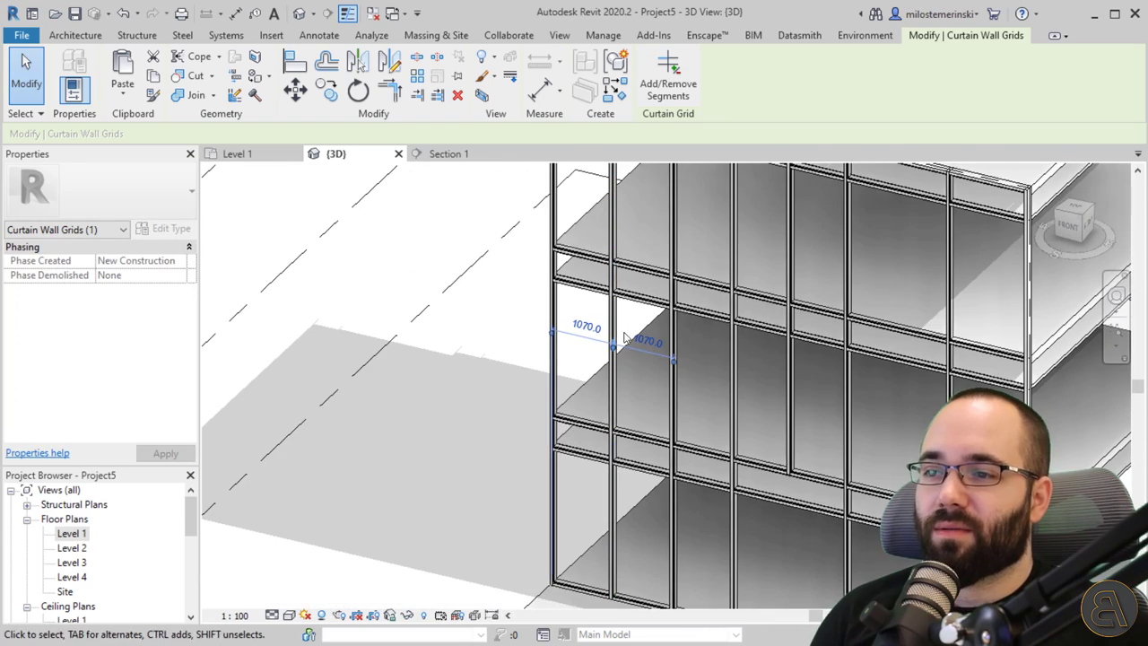
middle_click_drag(649, 391, 633, 359, "shift")
scroll(633, 359, "down", 5)
middle_click_drag(739, 455, 743, 464, "shift")
scroll(744, 463, "up", 3)
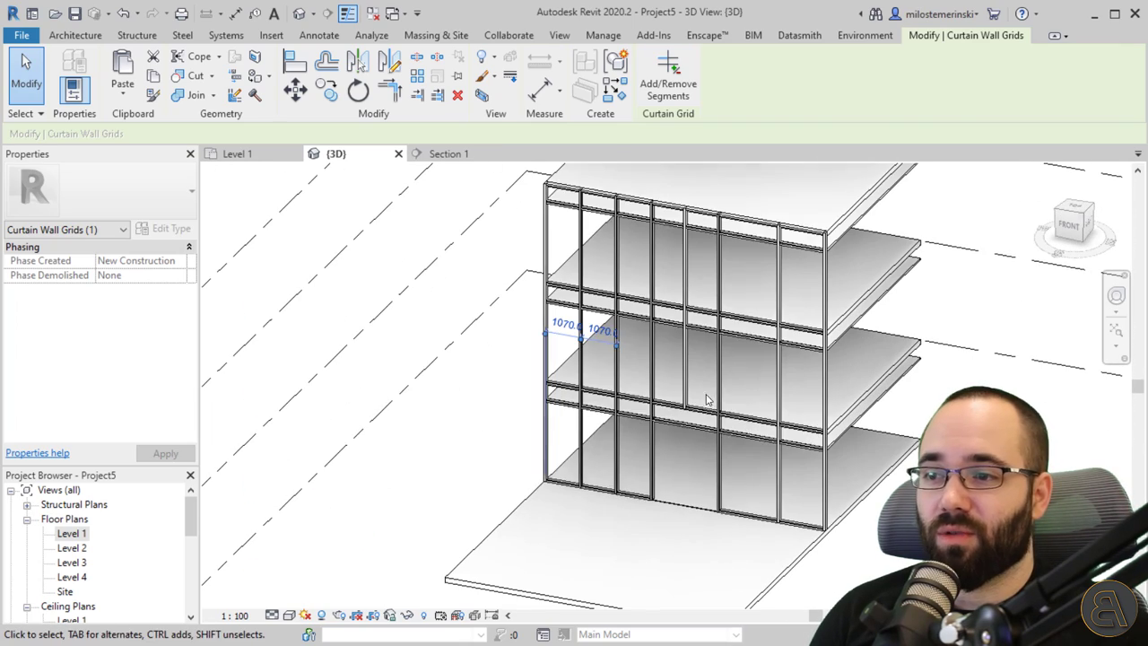
Step: Unpin the rightmost interior vertical grid line and set its distance to the grid line on its left to 1060 mm
left_click(779, 431)
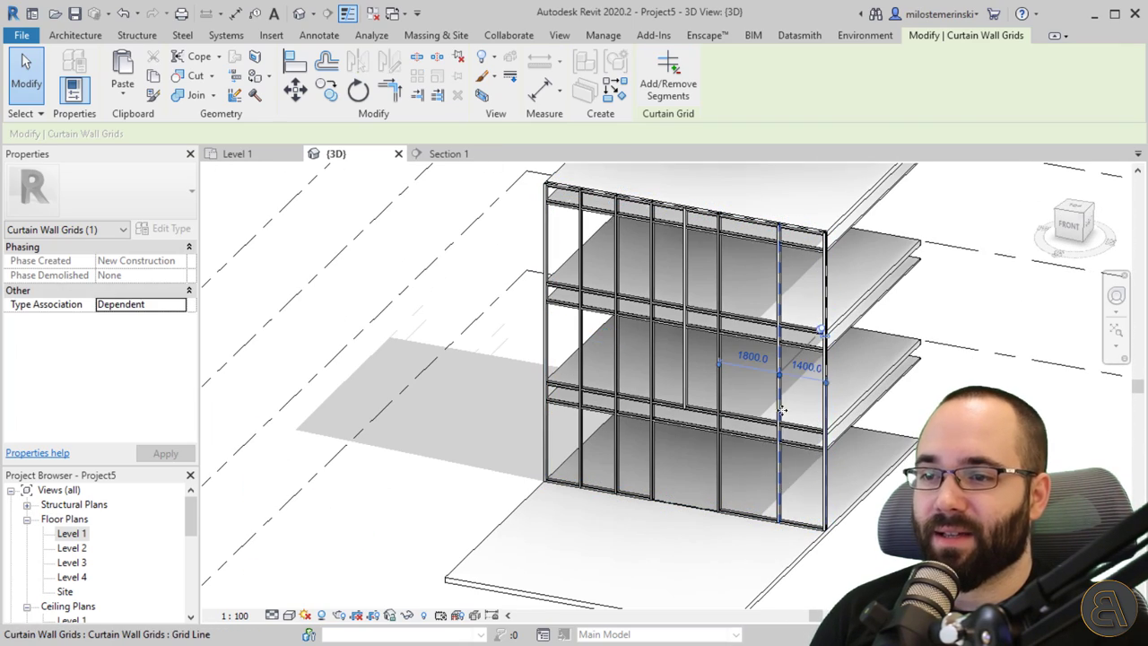
left_click(752, 356)
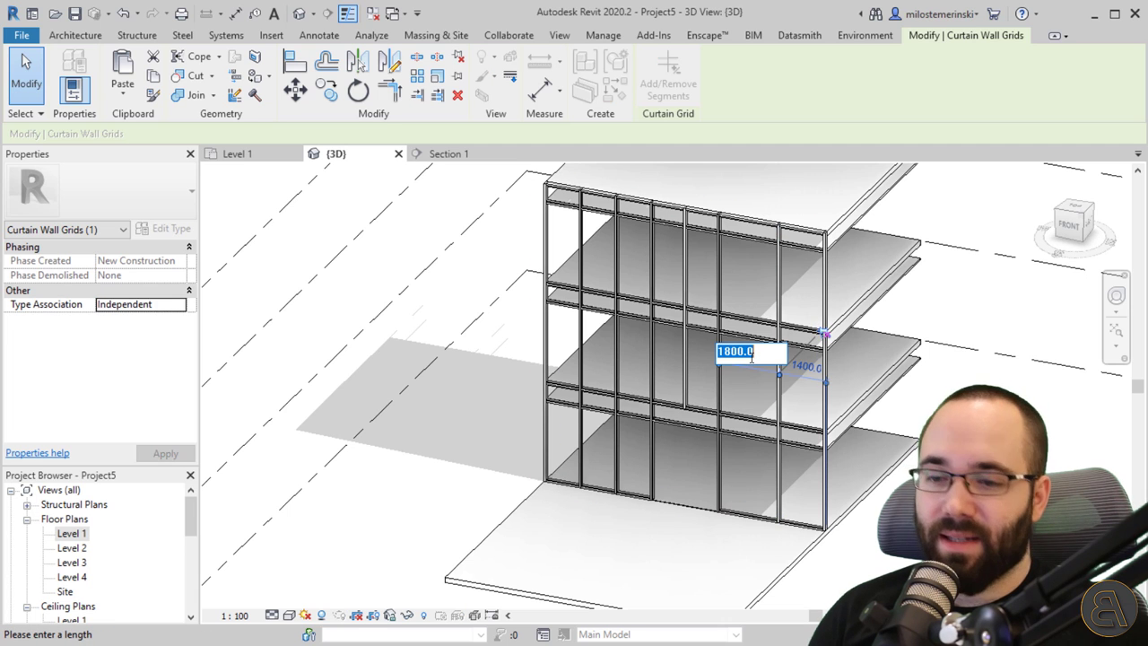
type("1060")
key("Return")
key("Escape")
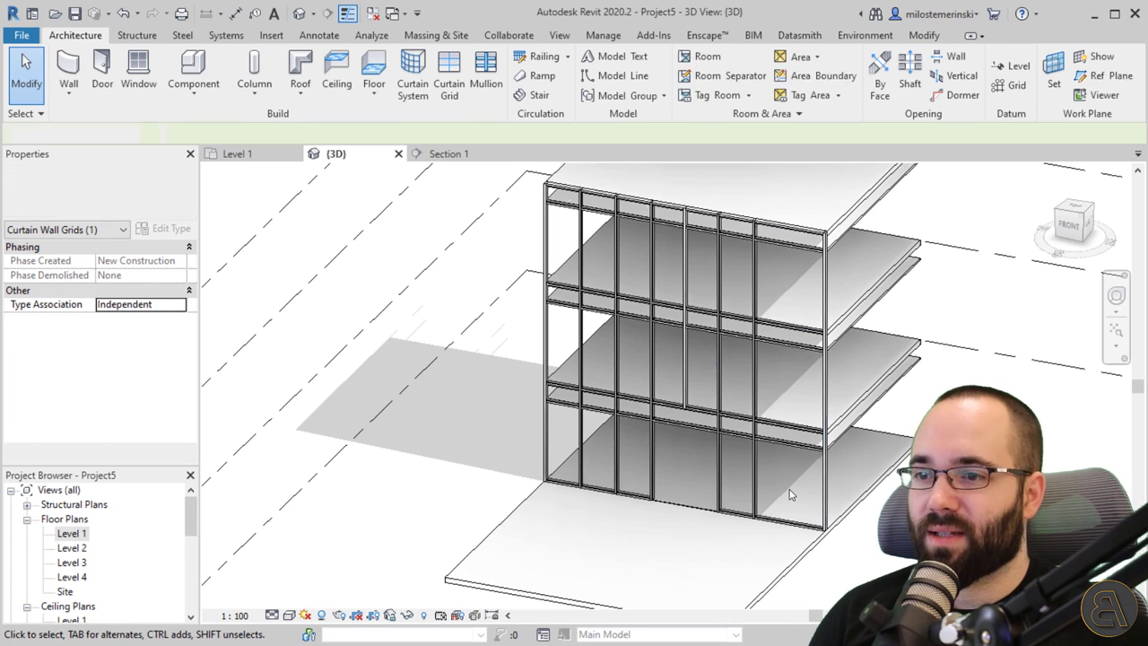
Step: Add a full-height vertical curtain grid line at the midpoint of the wide rightmost bay
left_click(449, 79)
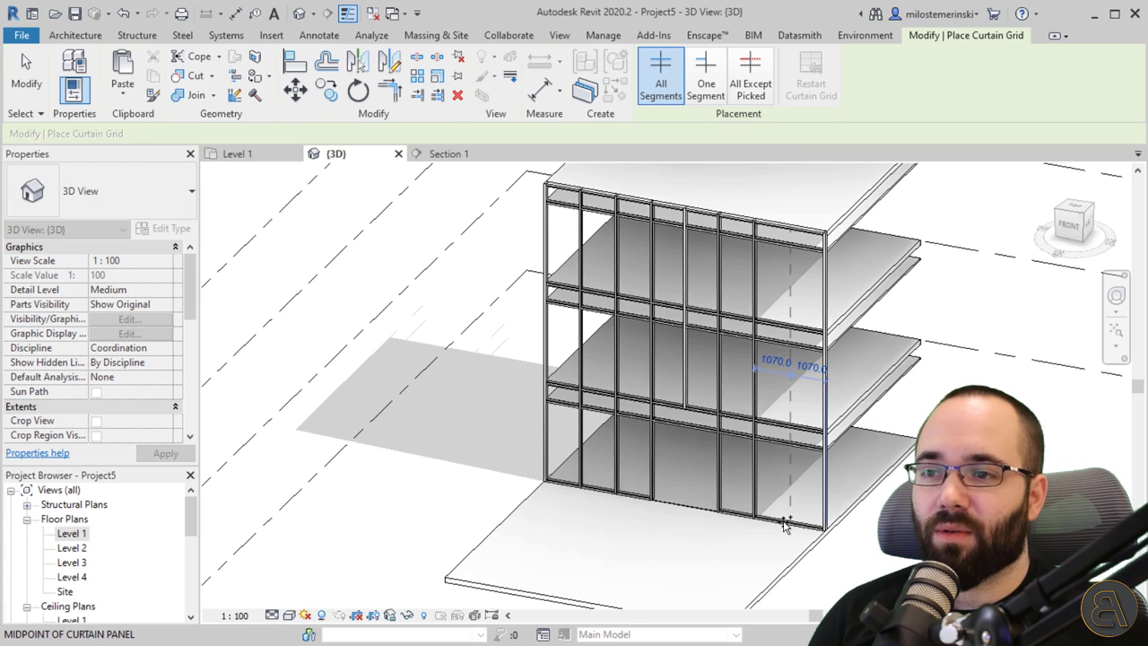
left_click(782, 518)
key("Escape")
key("Escape")
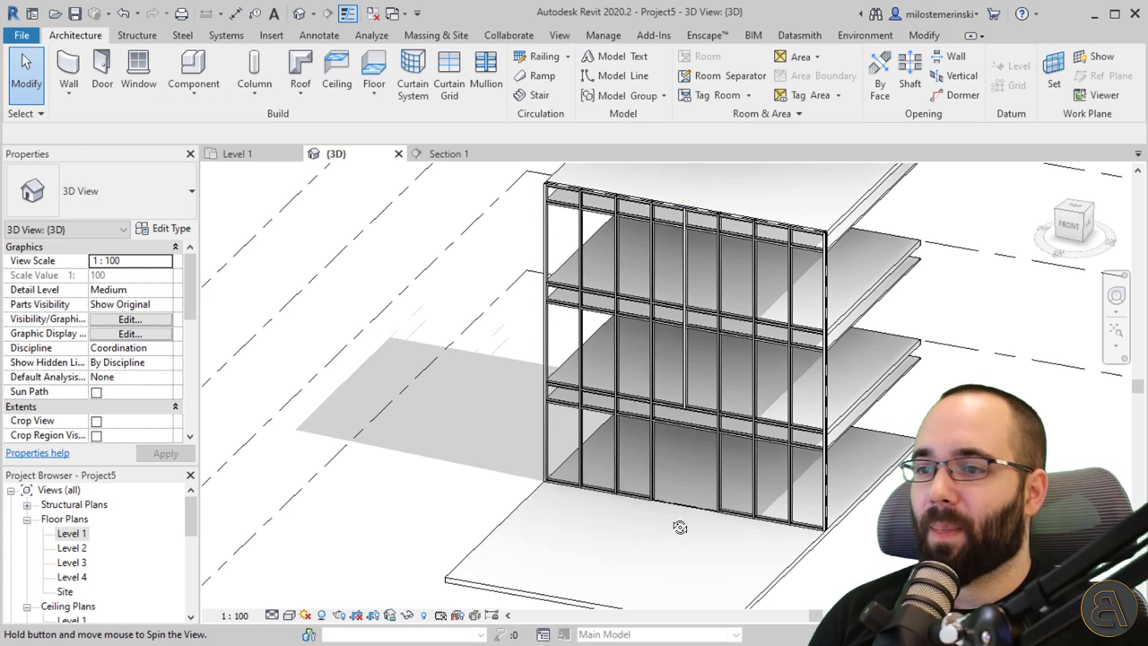
Step: Place a horizontal curtain grid with One Segment in the leftmost middle-storey panel, about 920 mm above the panel's lower grid line
middle_click_drag(679, 525, 676, 548, "shift")
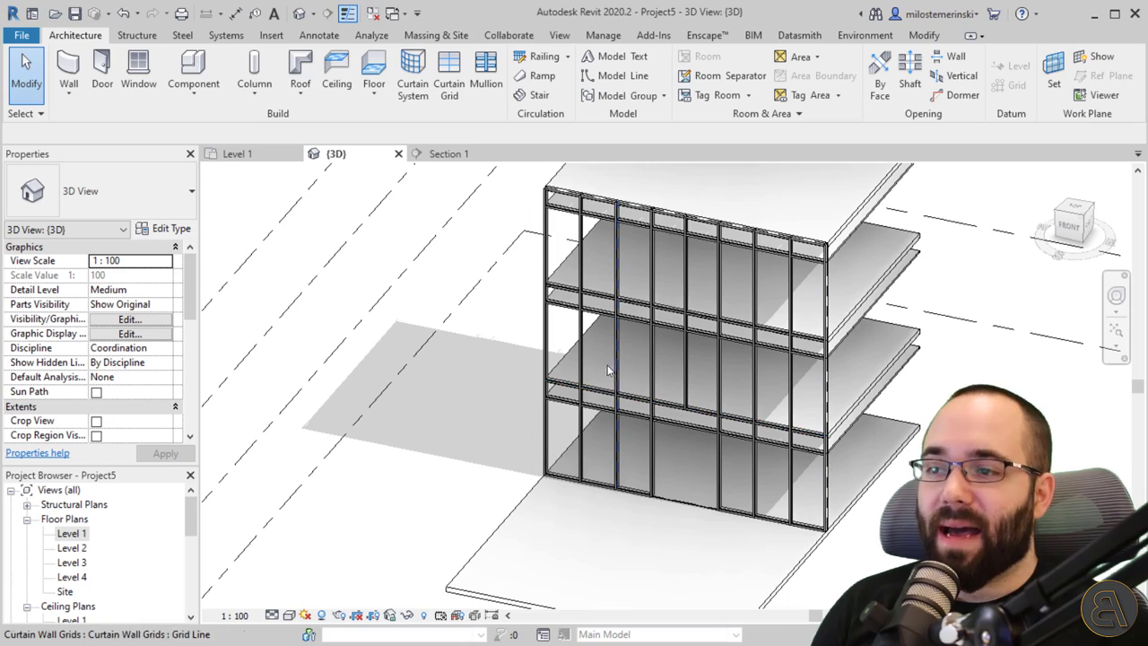
mouse_move(686, 509)
middle_mouse_down("shift")
mouse_move(713, 516)
mouse_move(686, 502)
middle_mouse_up("shift")
scroll(639, 364, "up", 4)
middle_click_drag(637, 359, 629, 432)
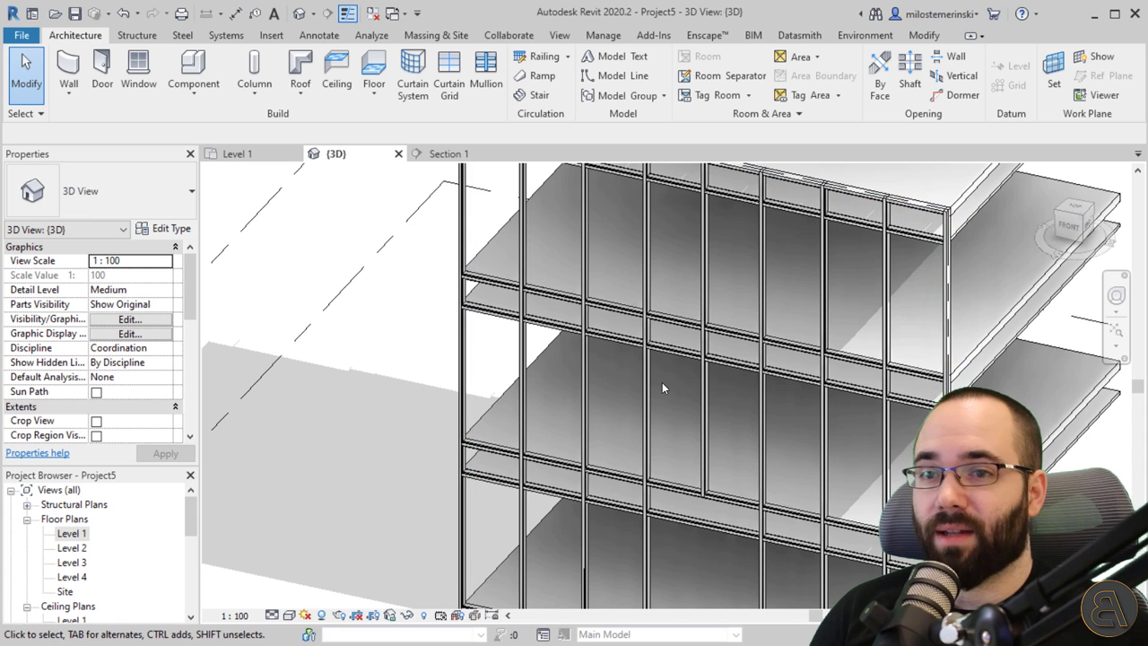
middle_click_drag(662, 382, 674, 427, "shift")
middle_click_drag(684, 434, 659, 398)
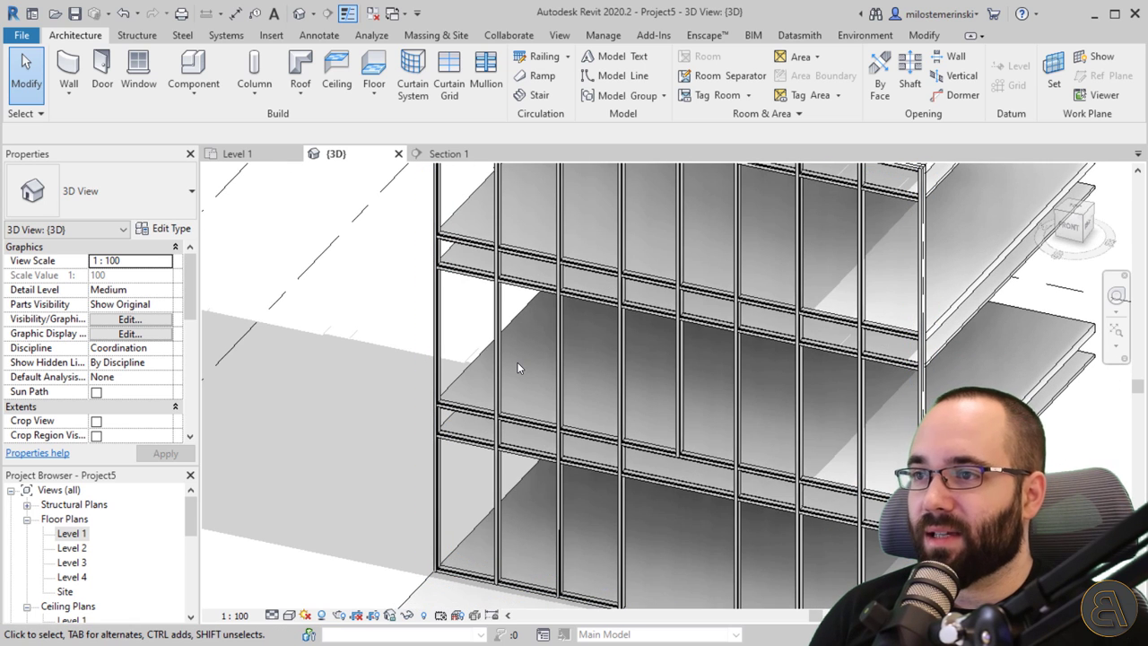
left_click(458, 100)
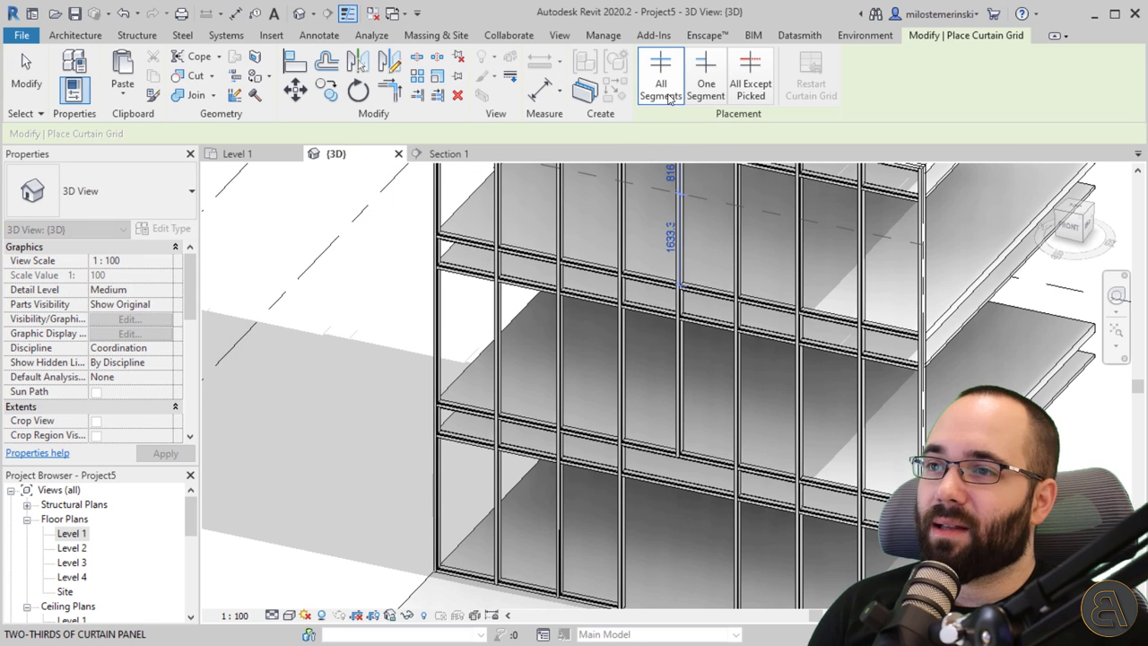
left_click(443, 338)
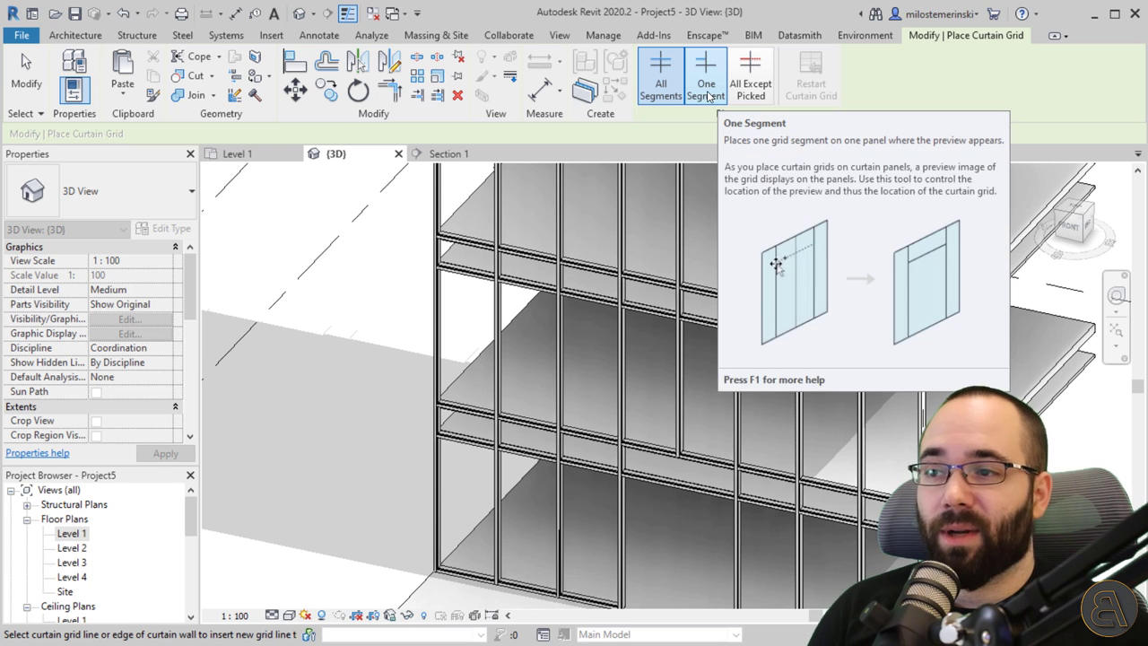
left_click(709, 95)
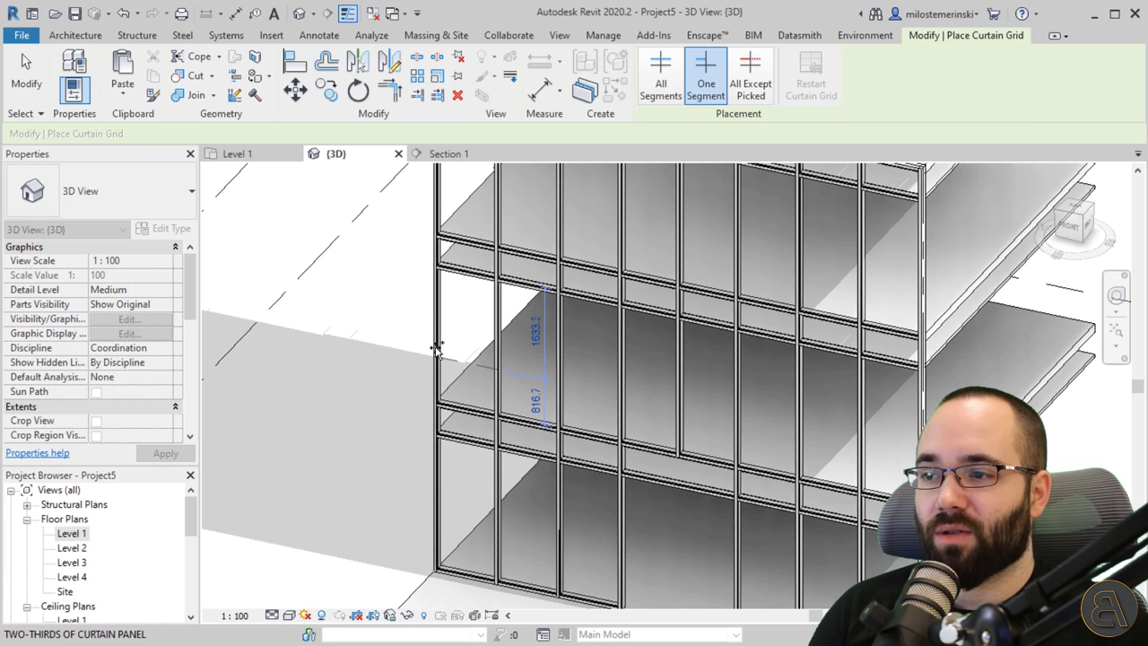
scroll(438, 346, "up", 2)
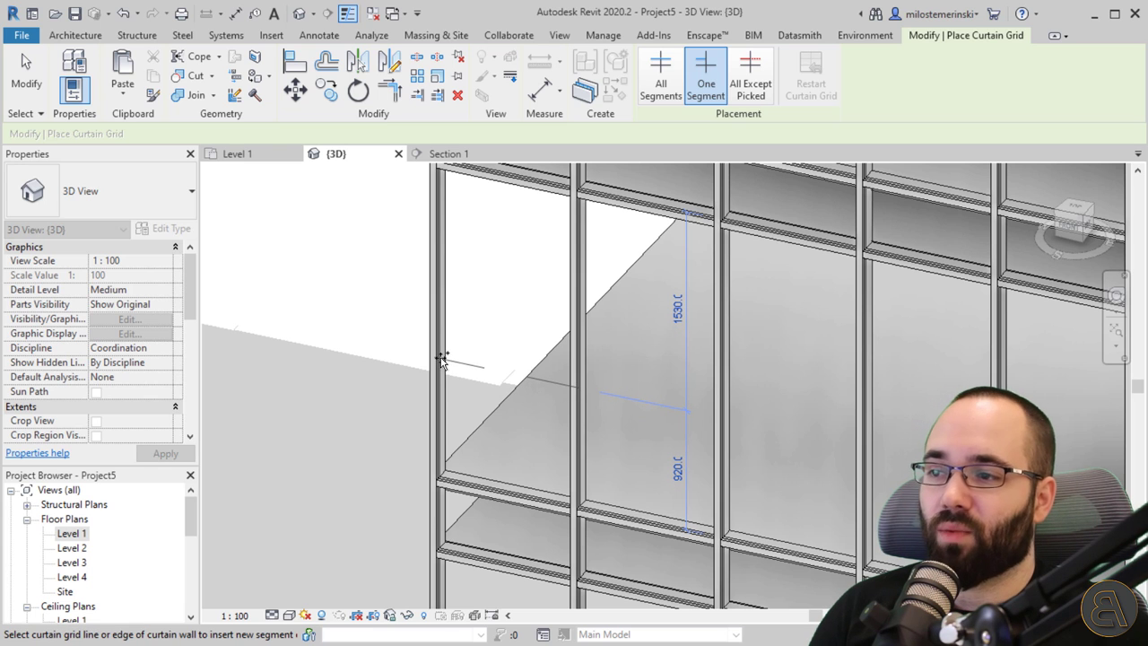
scroll(341, 448, "down", 4)
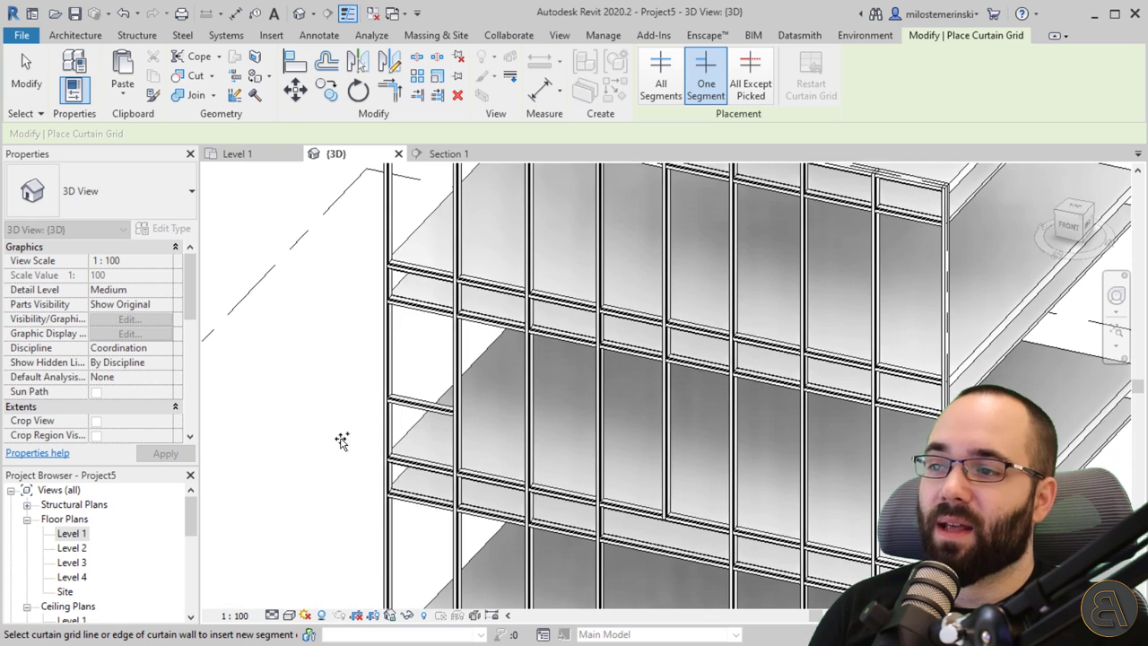
key("Escape")
Step: Add segments to the middle-storey horizontal curtain grid line in the third, sixth and eighth bays using Add/Remove Segments
left_click(517, 425)
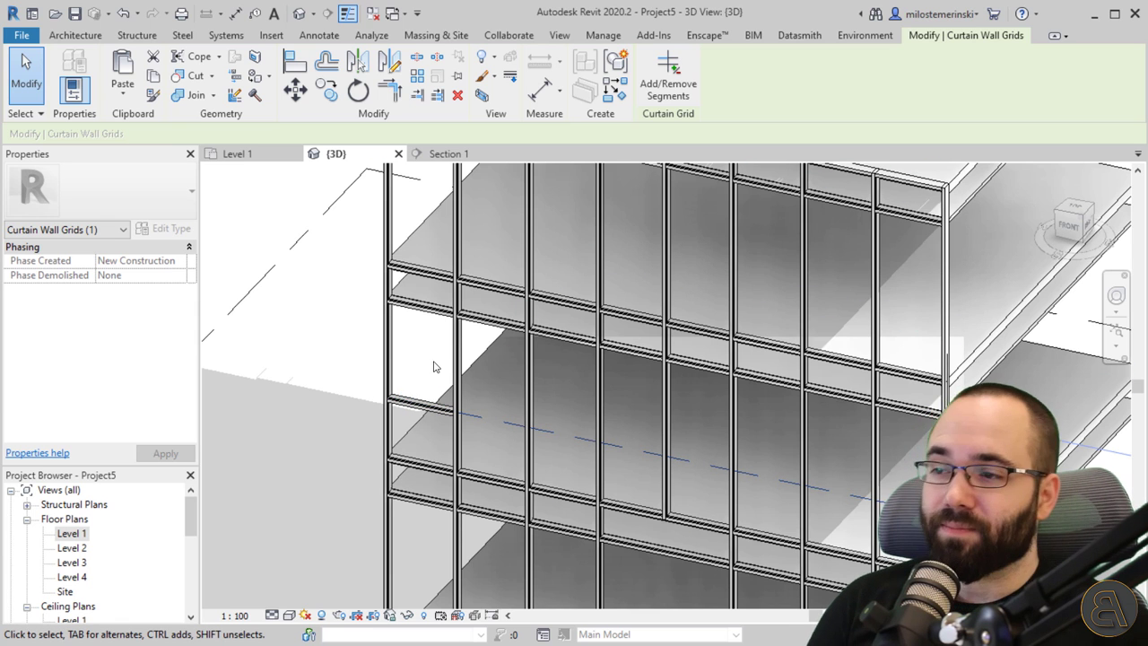
middle_click_drag(433, 365, 449, 392, "shift")
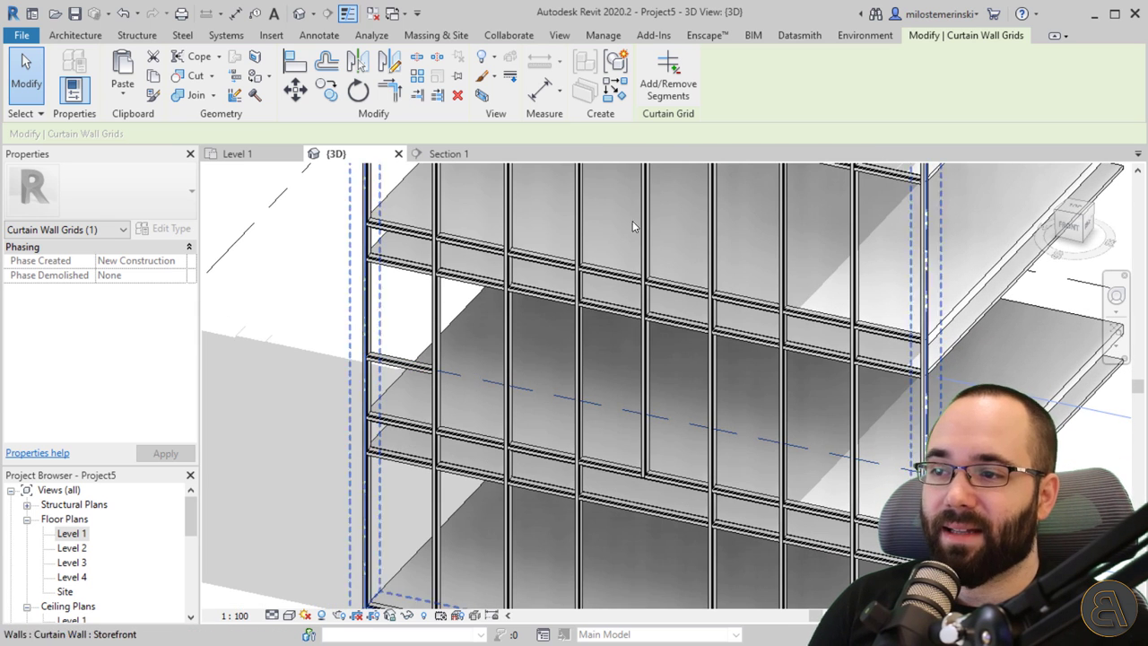
left_click(668, 78)
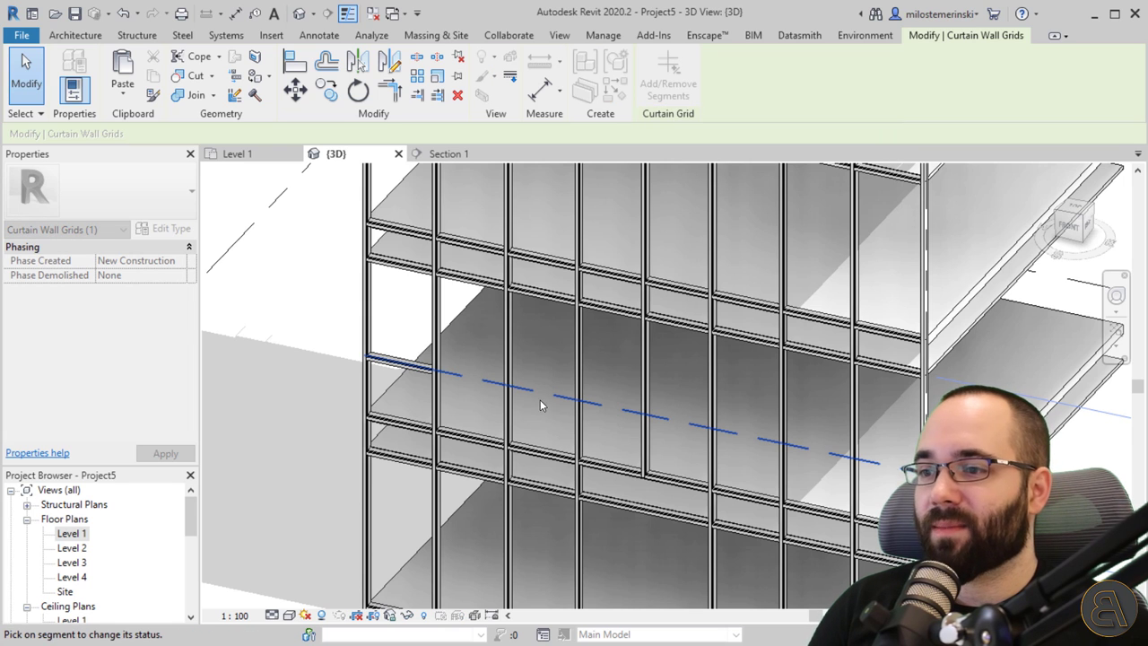
left_click(567, 439)
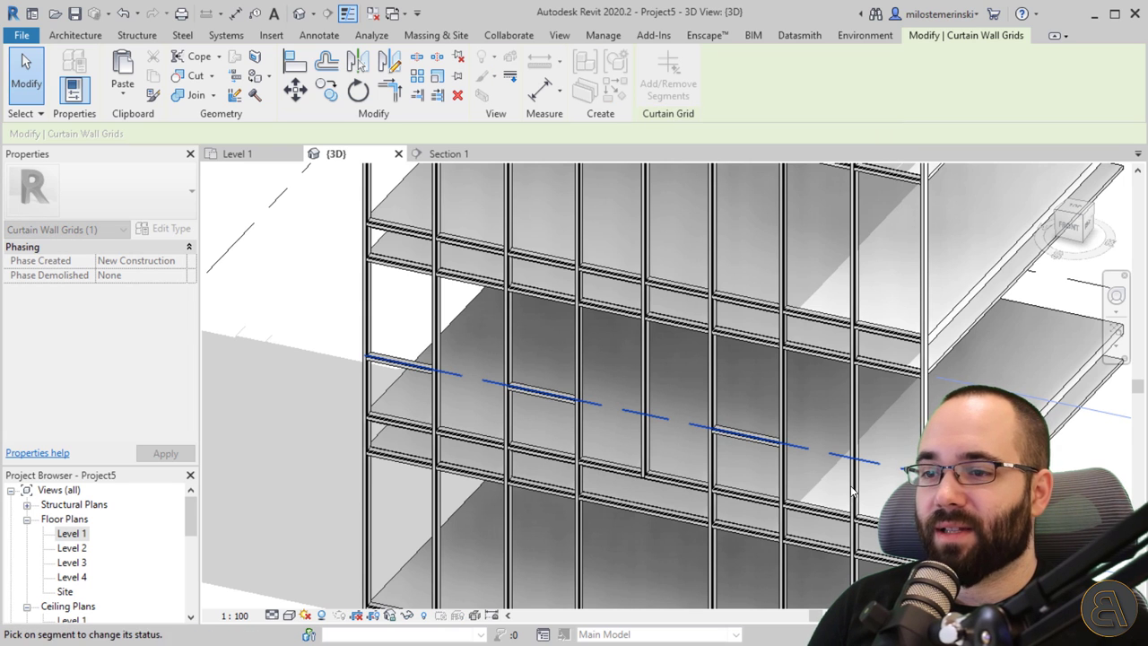
scroll(758, 380, "down", 3)
middle_click_drag(758, 380, 718, 473, "shift")
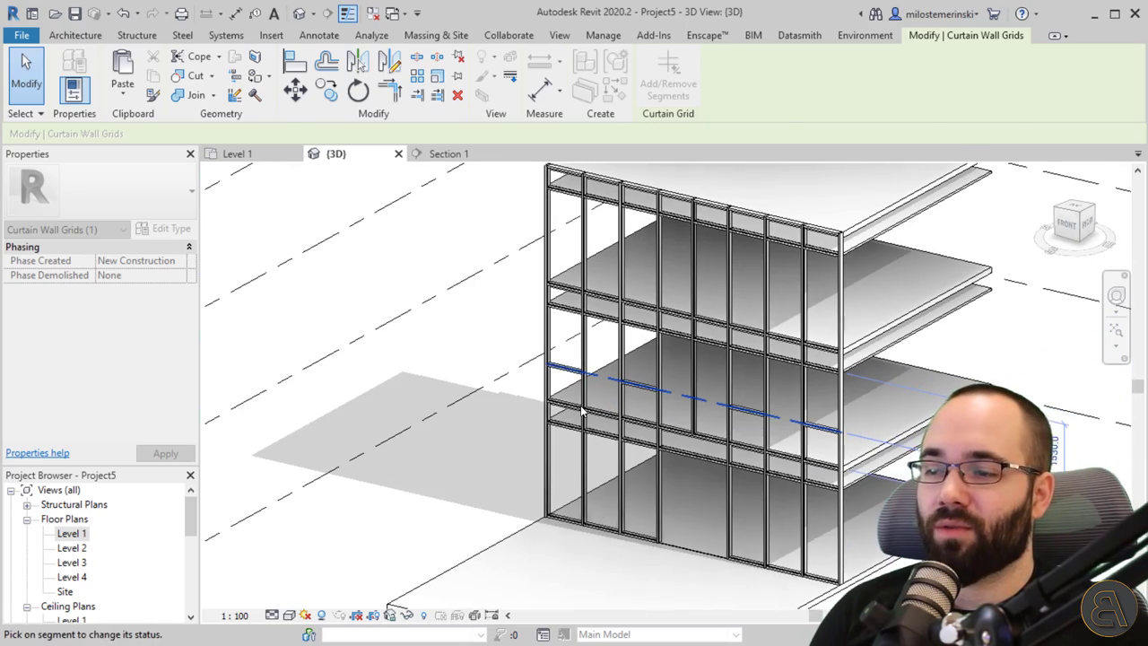
key("Escape")
key("Escape")
Step: Place a horizontal curtain grid with One Segment in the leftmost top-storey panel, 920 mm above the panel's lower grid line
scroll(583, 439, "up", 3)
scroll(713, 448, "down", 2)
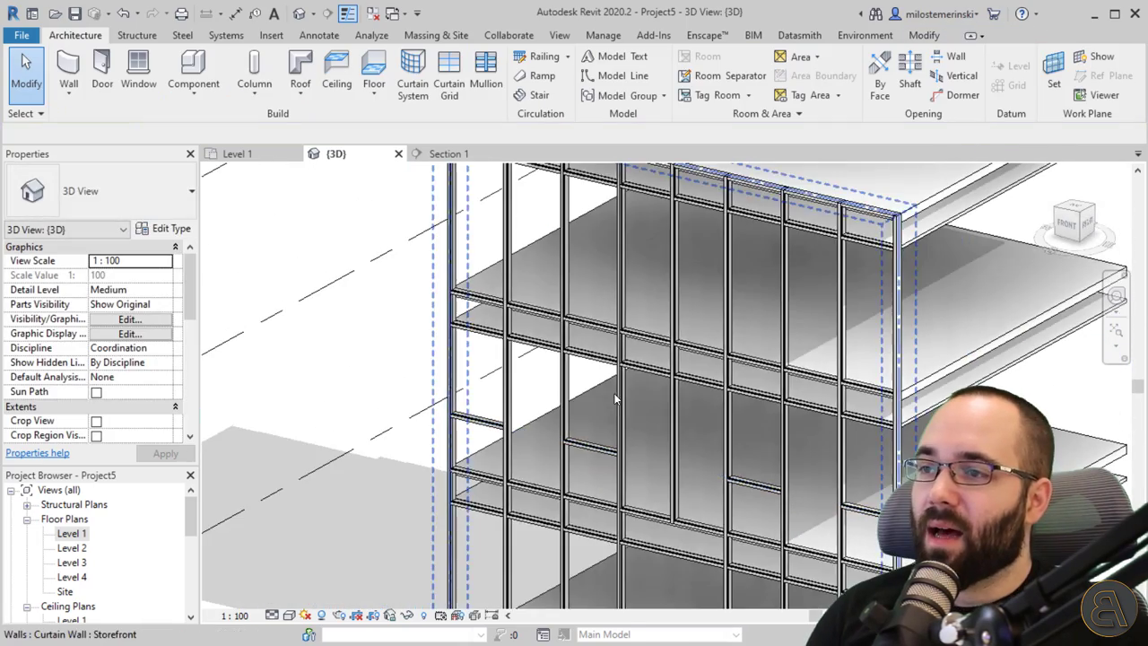
left_click(451, 85)
left_click(706, 81)
middle_click_drag(481, 225, 505, 302)
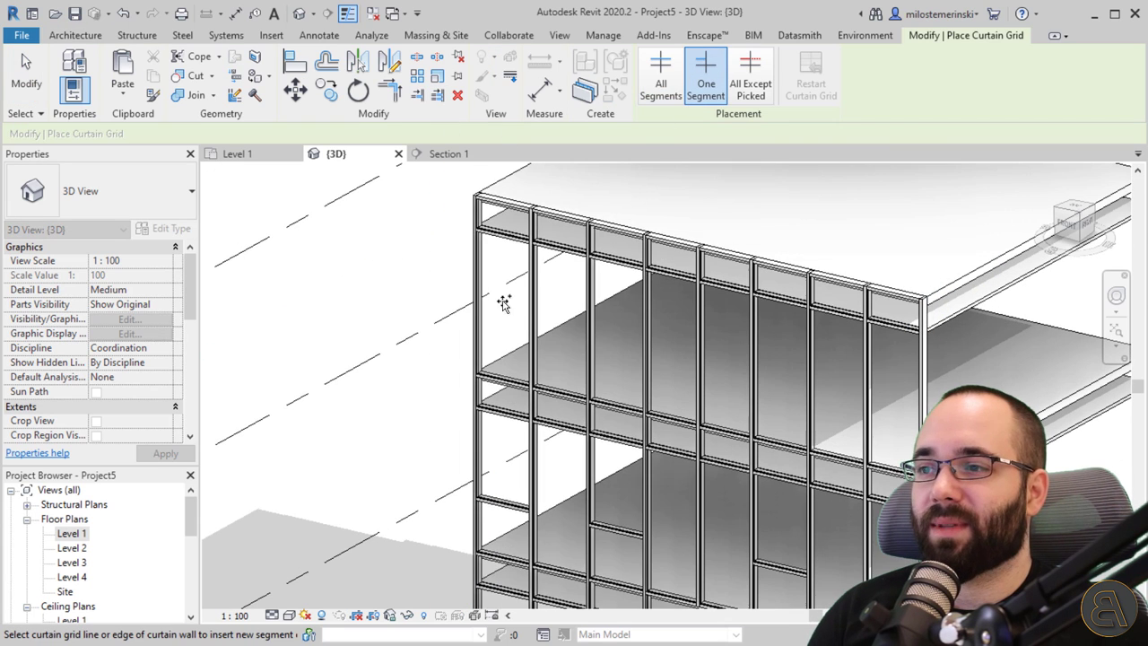
scroll(482, 314, "up", 3)
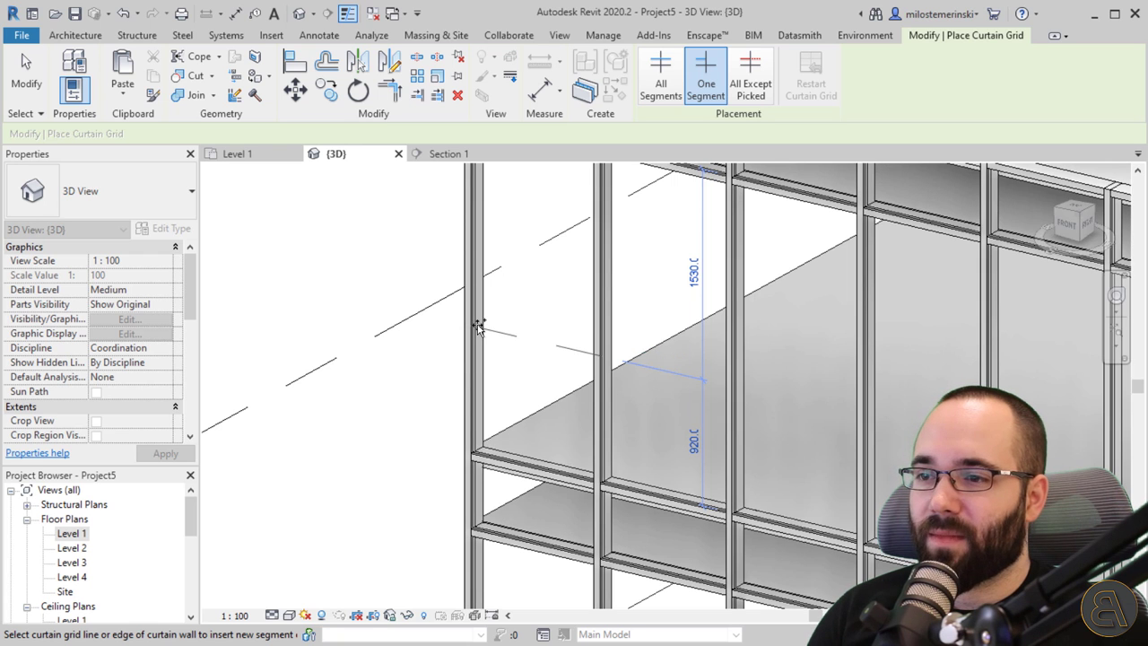
scroll(444, 403, "down", 2)
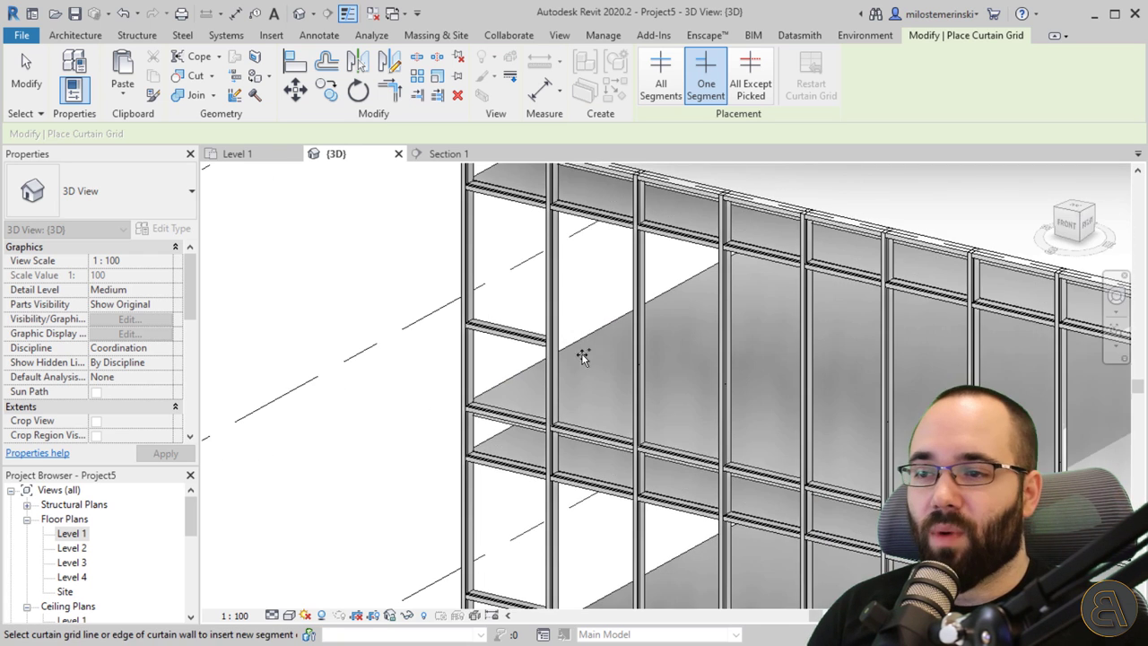
left_click(642, 363)
key("Escape")
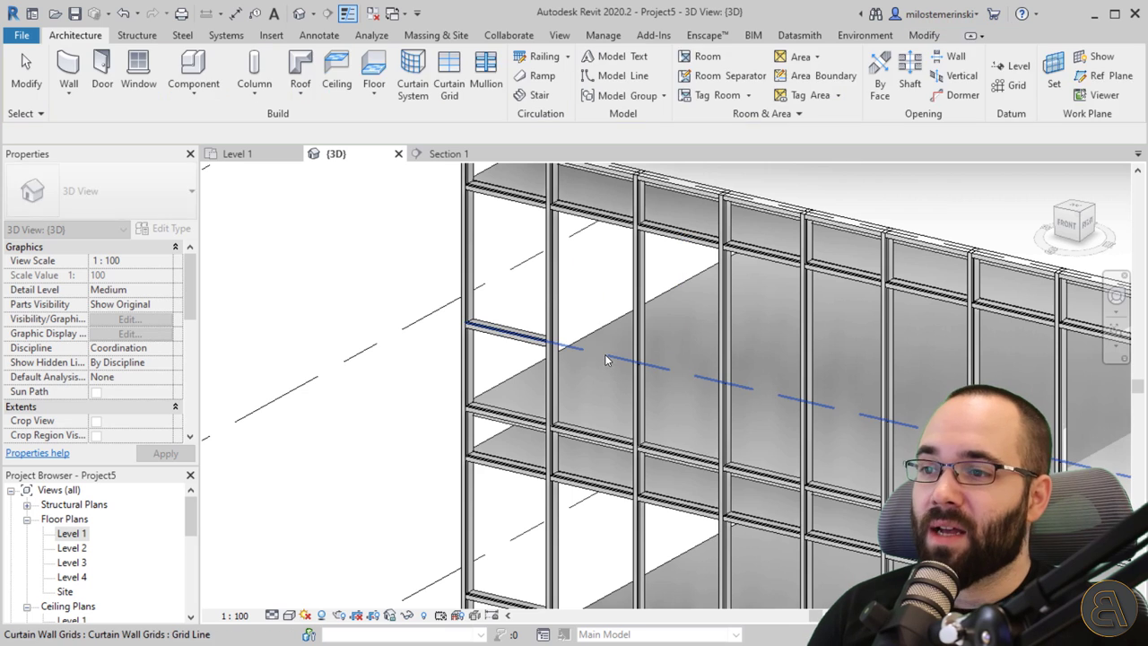
Step: Add segments to the top-storey horizontal grid line in the third, sixth and eighth bays using Add/Remove Segments
left_click(601, 356)
left_click(668, 90)
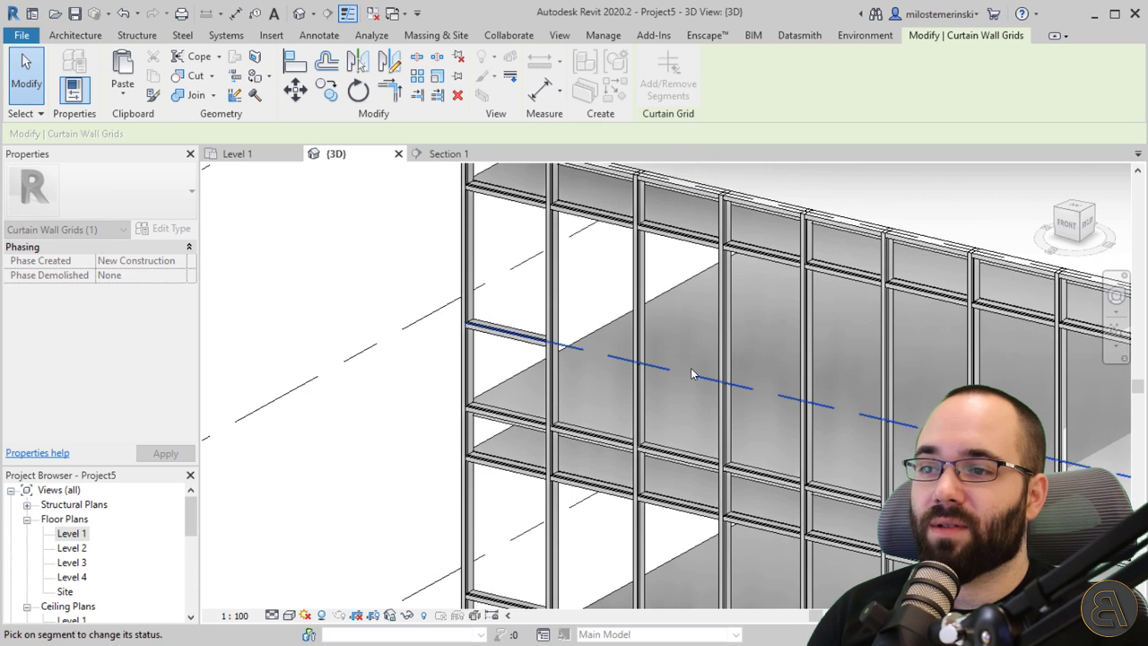
scroll(741, 415, "down", 2)
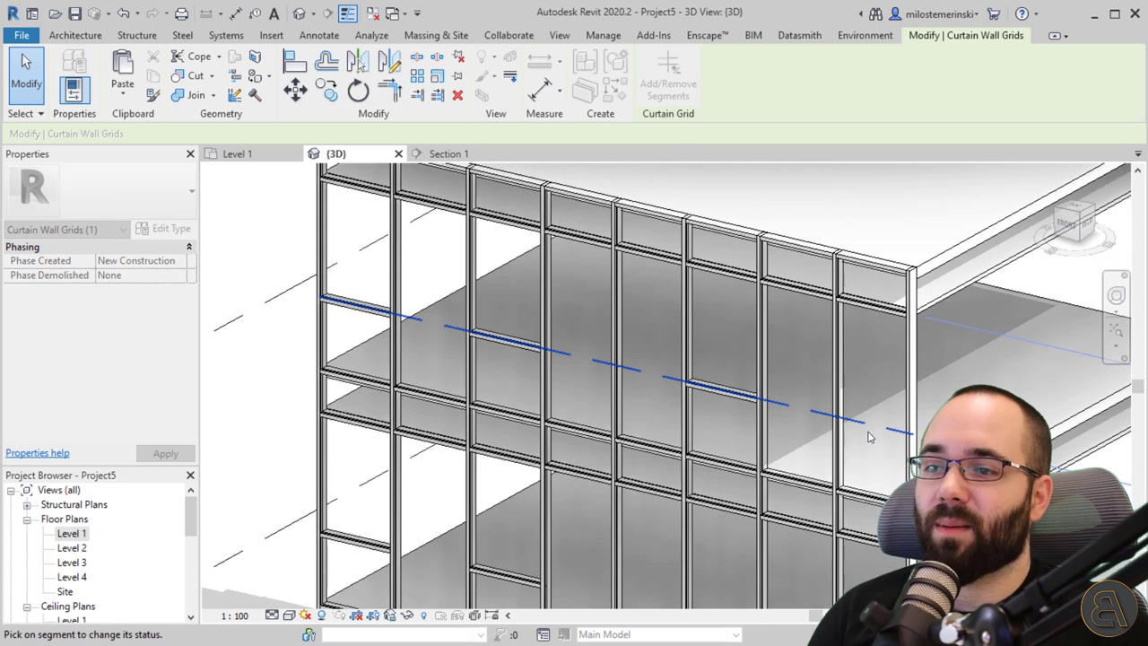
left_click(838, 426)
key("Escape")
key("Escape")
scroll(574, 372, "down", 3)
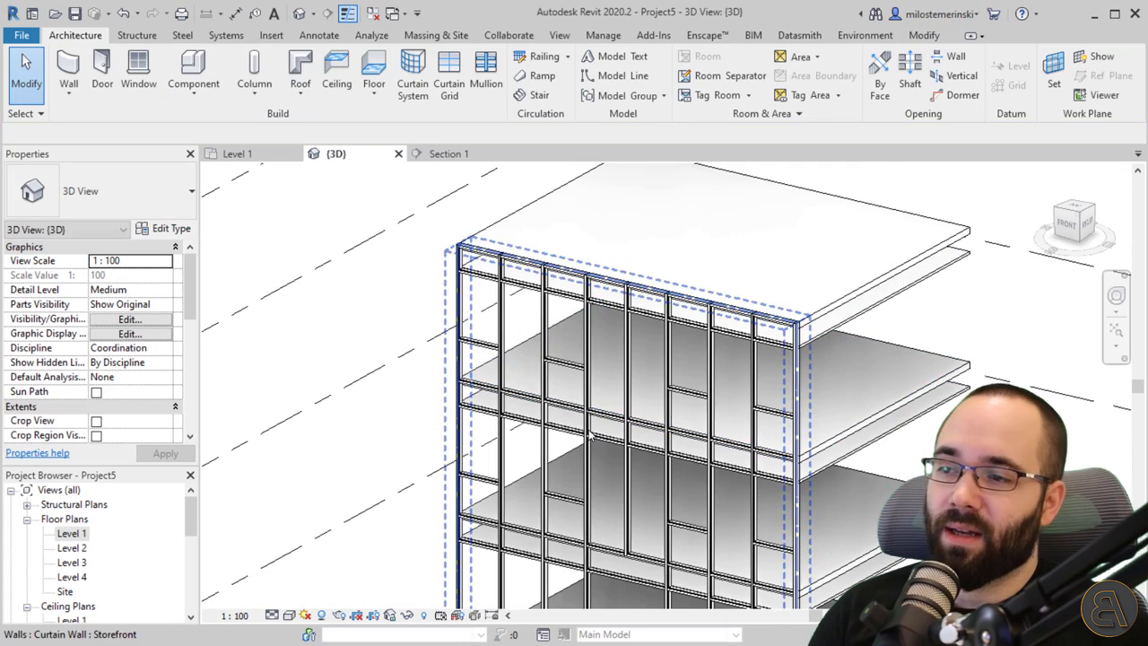
Step: Select the top-storey horizontal grid line and examine how its added segments are distributed across the upper two storeys
scroll(594, 376, "up", 1)
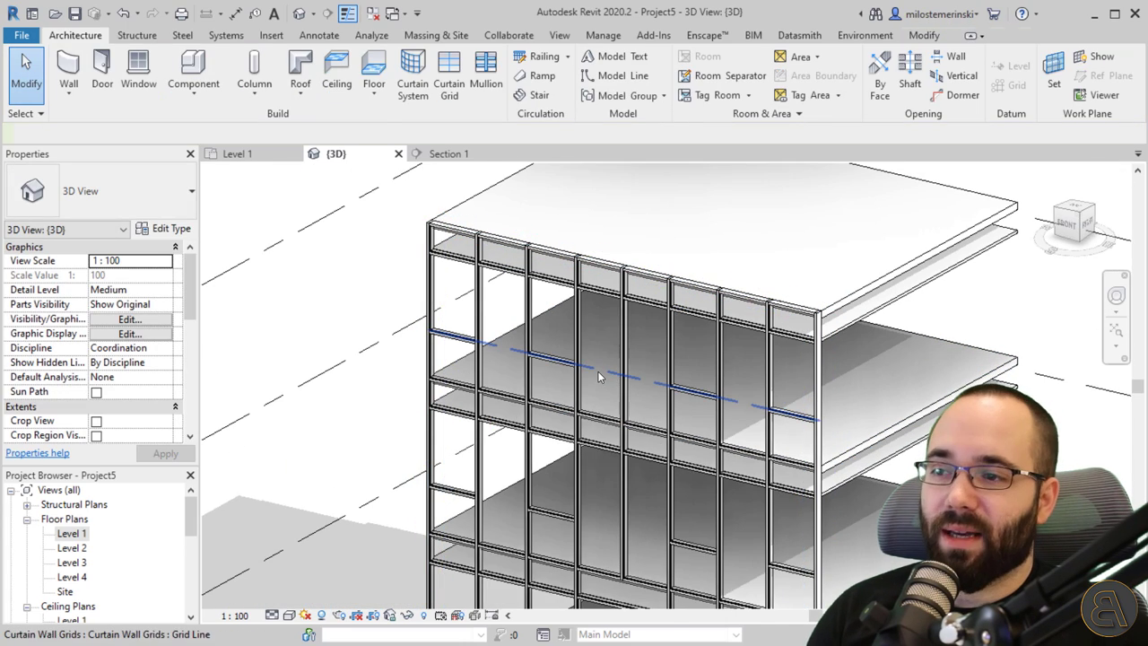
left_click(585, 367)
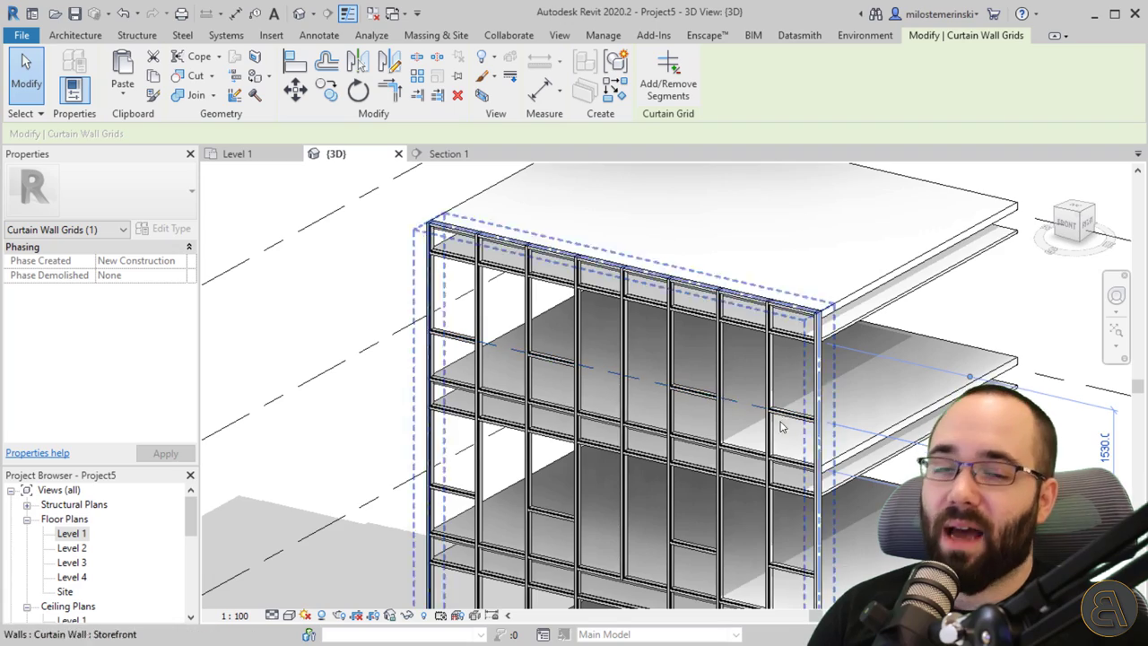
scroll(639, 309, "down", 2)
middle_click_drag(625, 399, 552, 359, "shift")
scroll(547, 359, "up", 3)
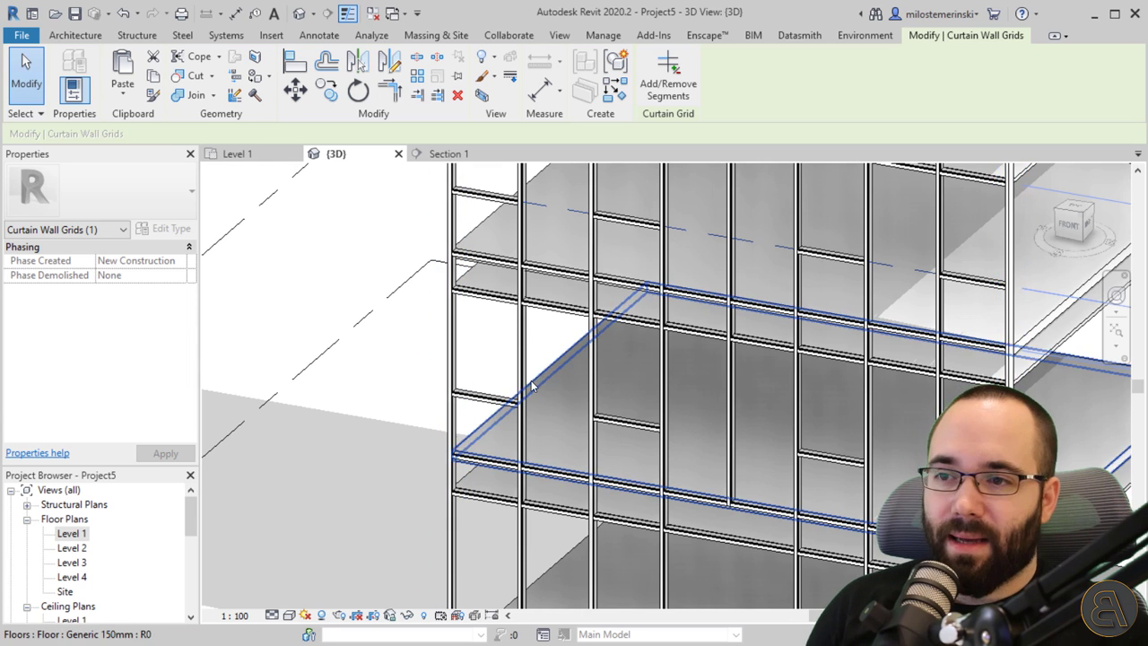
middle_click_drag(504, 375, 494, 387, "shift")
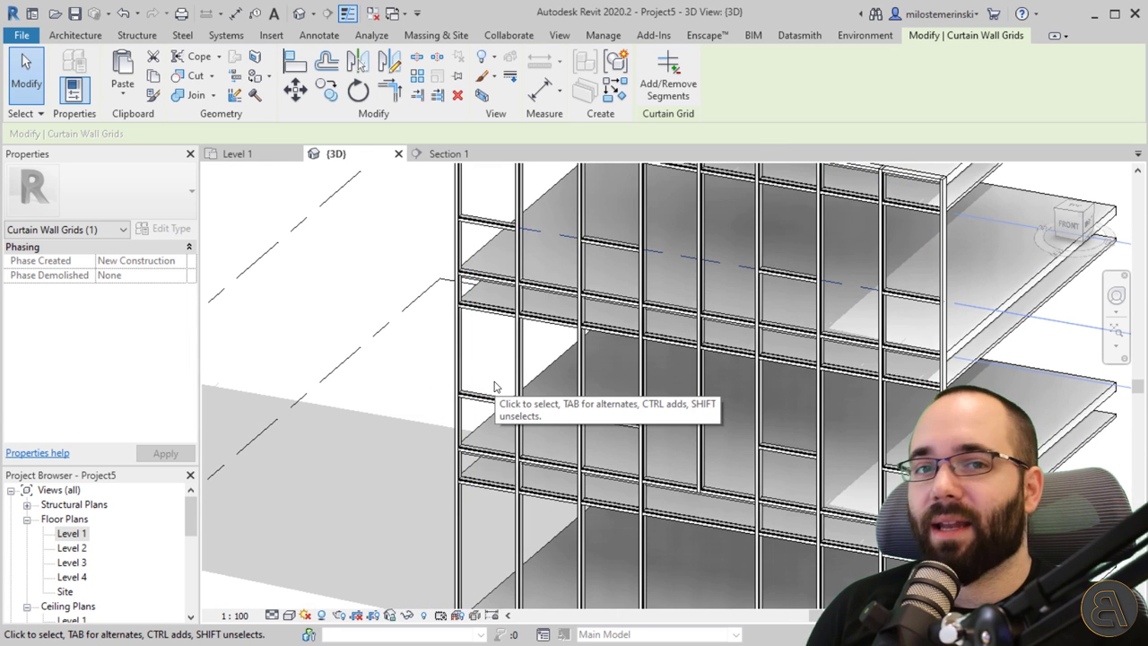
scroll(494, 387, "down", 2)
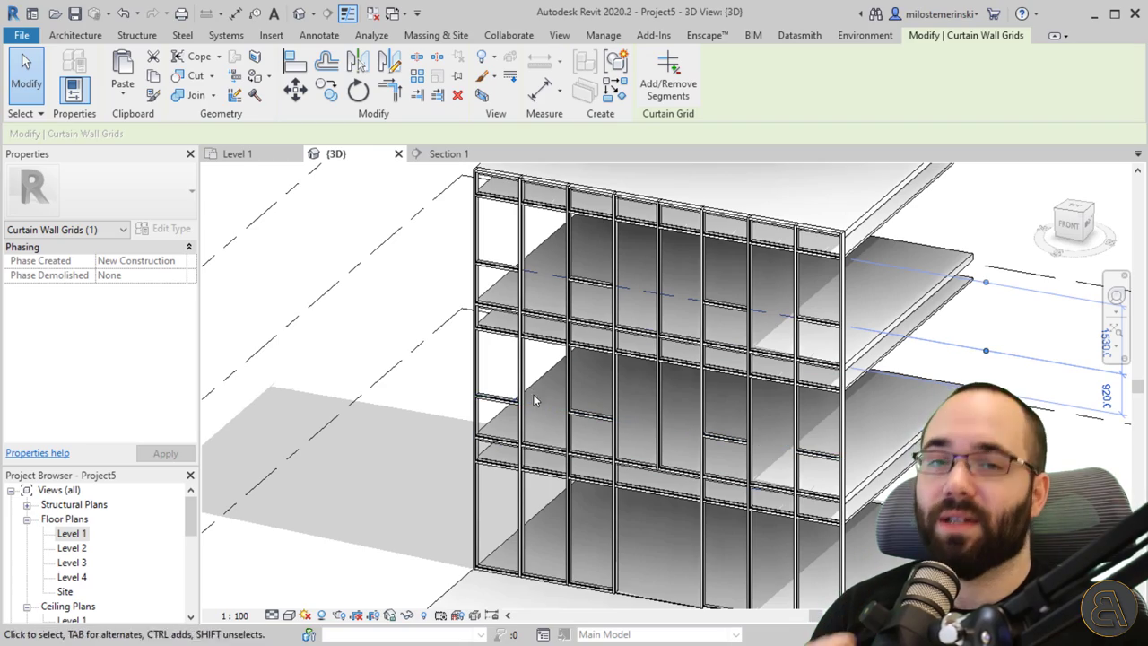
middle_click_drag(558, 346, 641, 568, "shift")
key("Escape")
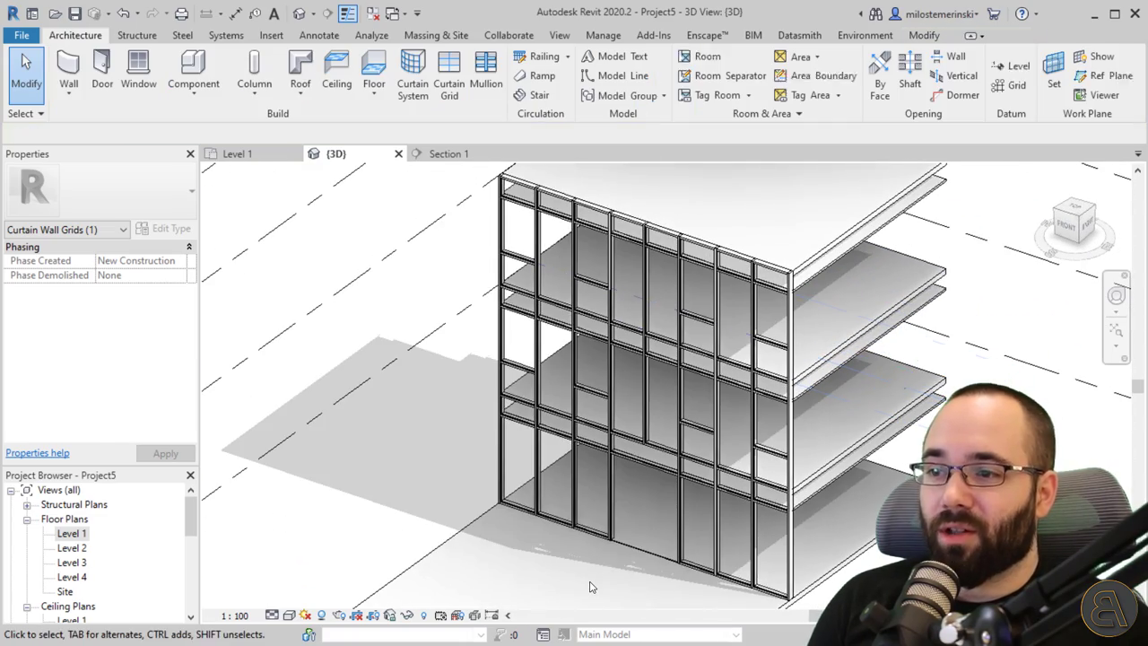
Step: Examine the narrow band of panels between the ground-storey ceiling and the Level 2 floor, selecting the floor slab for reference
middle_click_drag(524, 560, 528, 548, "shift")
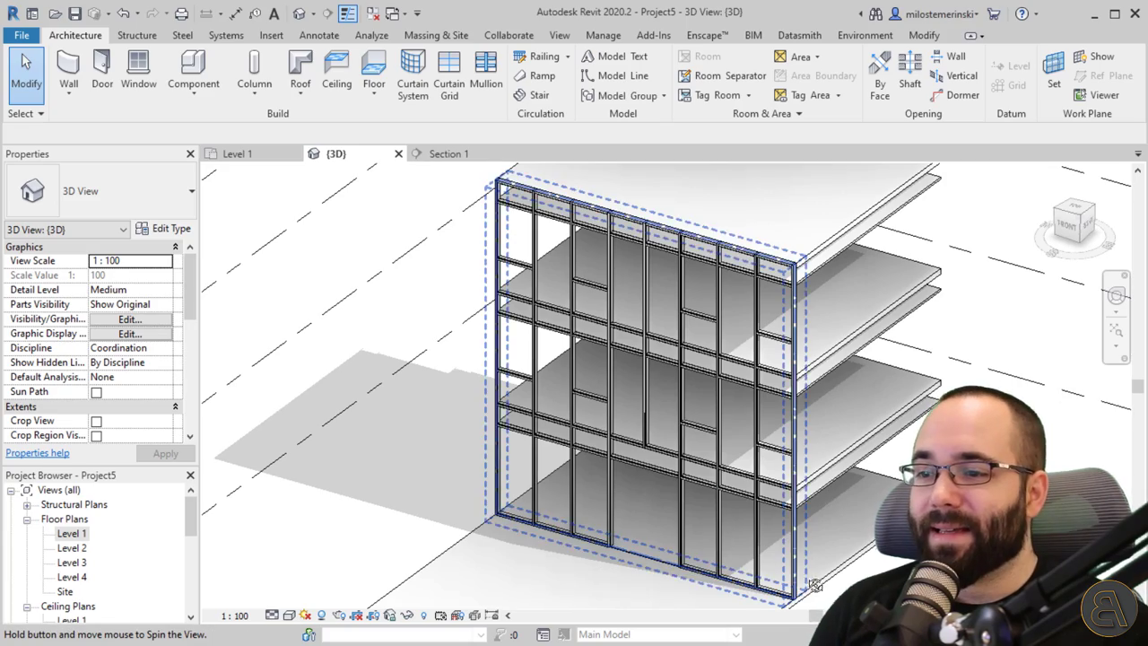
middle_click_drag(722, 538, 823, 479, "shift")
scroll(641, 553, "up", 5)
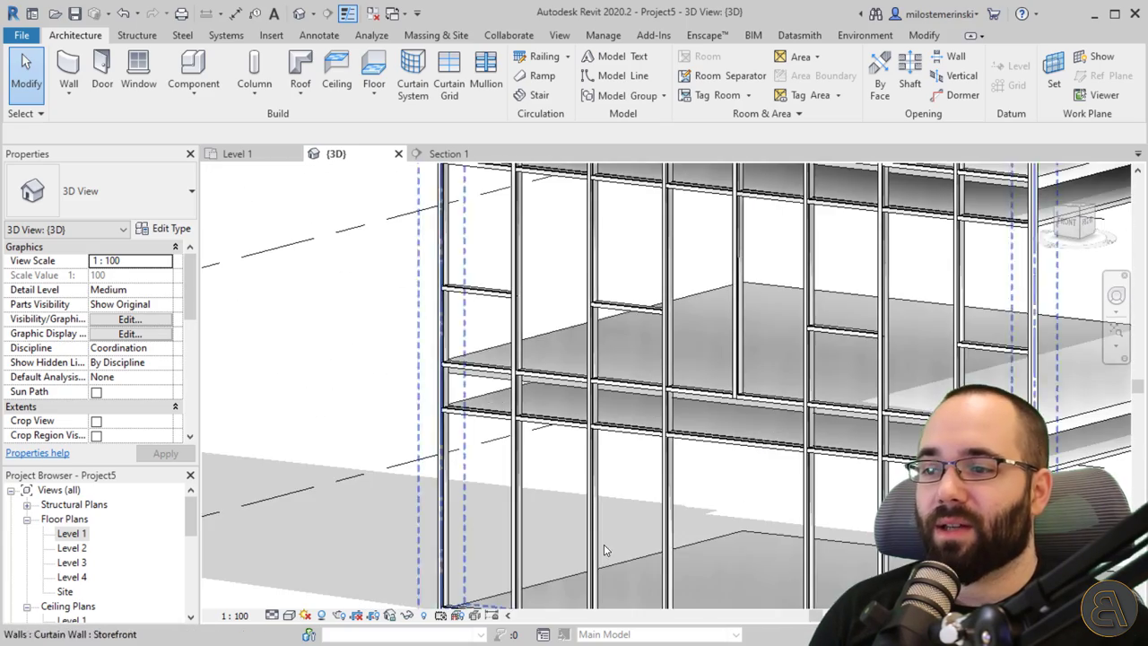
middle_click_drag(641, 553, 410, 386, "shift")
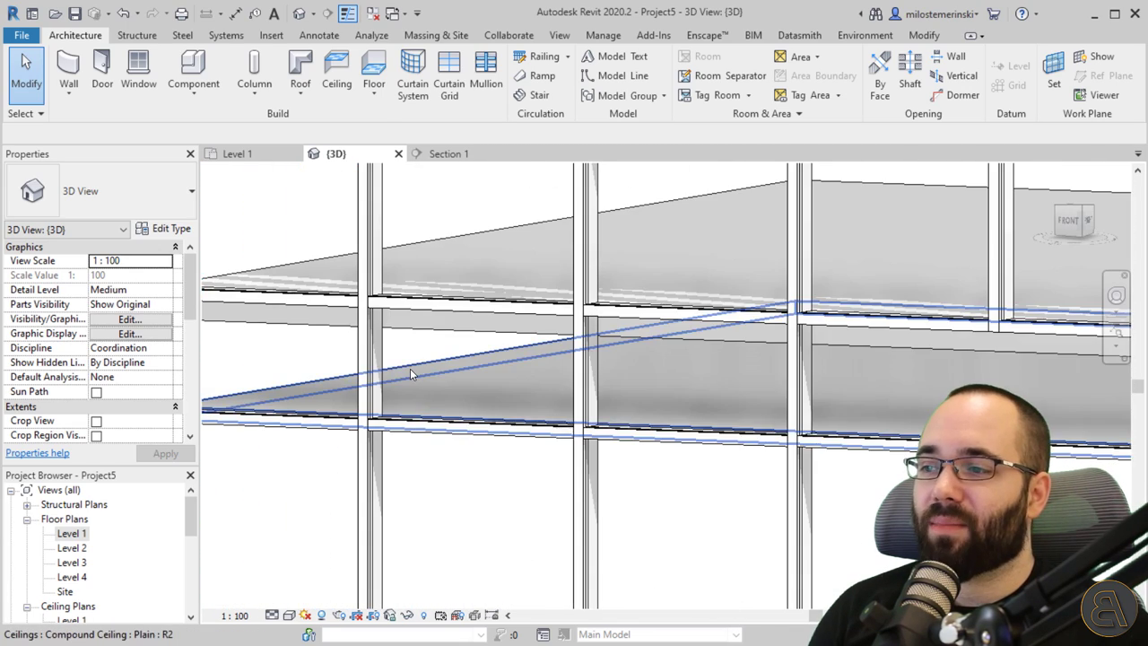
left_click(410, 369)
left_click(456, 242)
middle_click_drag(536, 303, 606, 445, "shift")
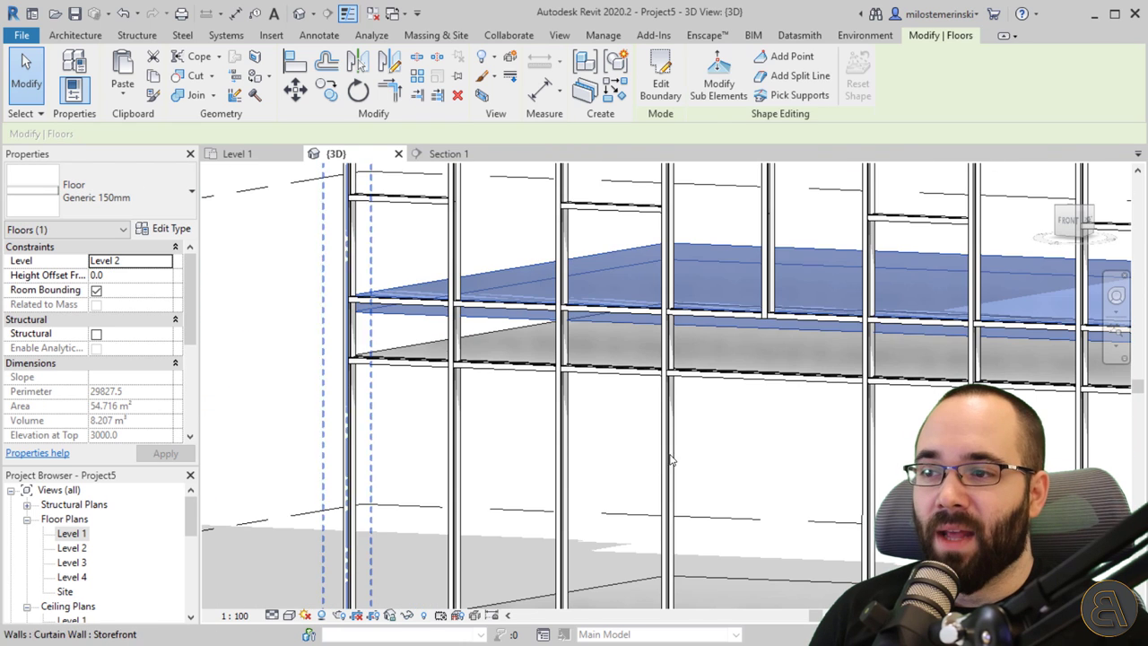
key("Escape")
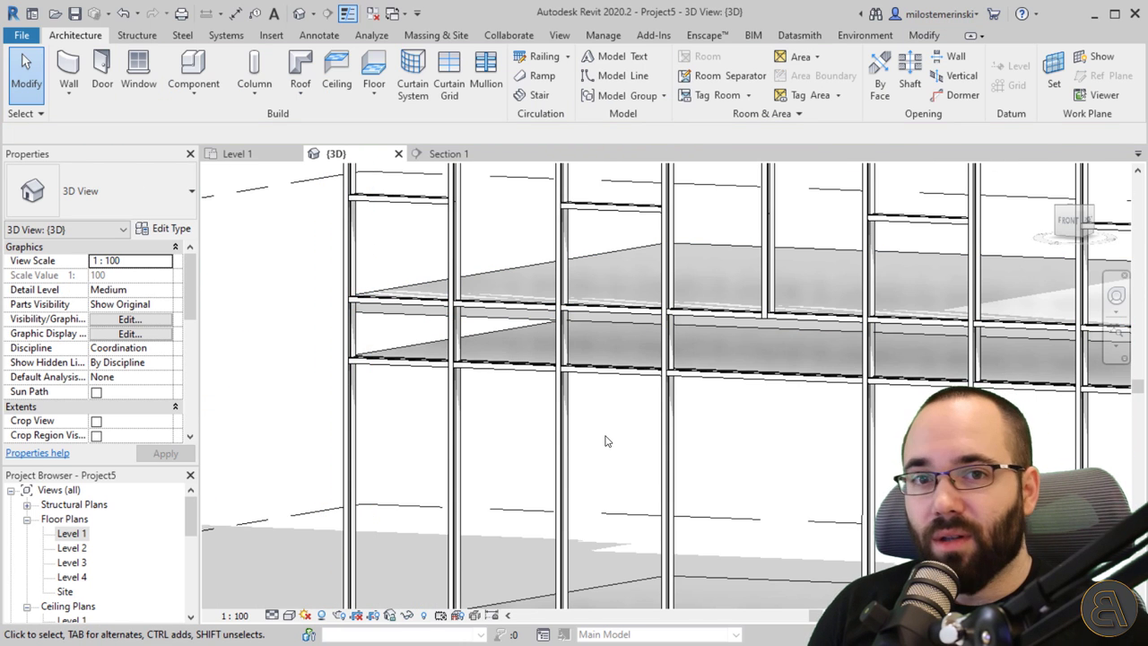
middle_click_drag(605, 440, 550, 429, "shift")
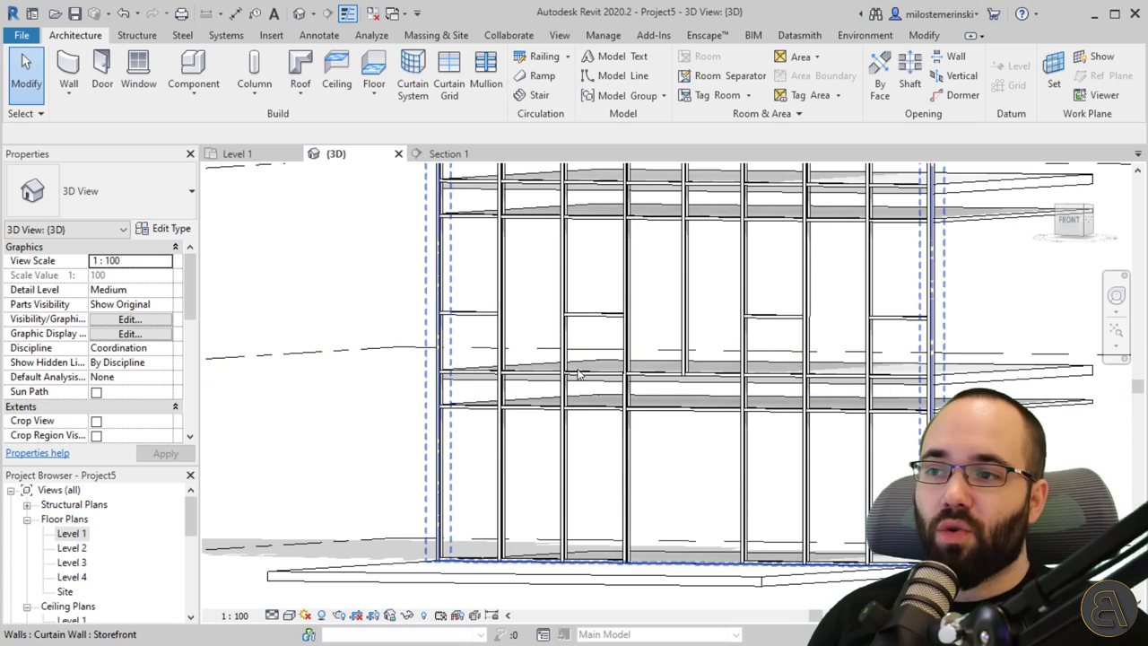
Step: Select the leftmost panel in the band below the Level 2 floor and extend the selection to all panels Along Horizontal Grid
middle_click_drag(542, 403, 526, 460, "shift")
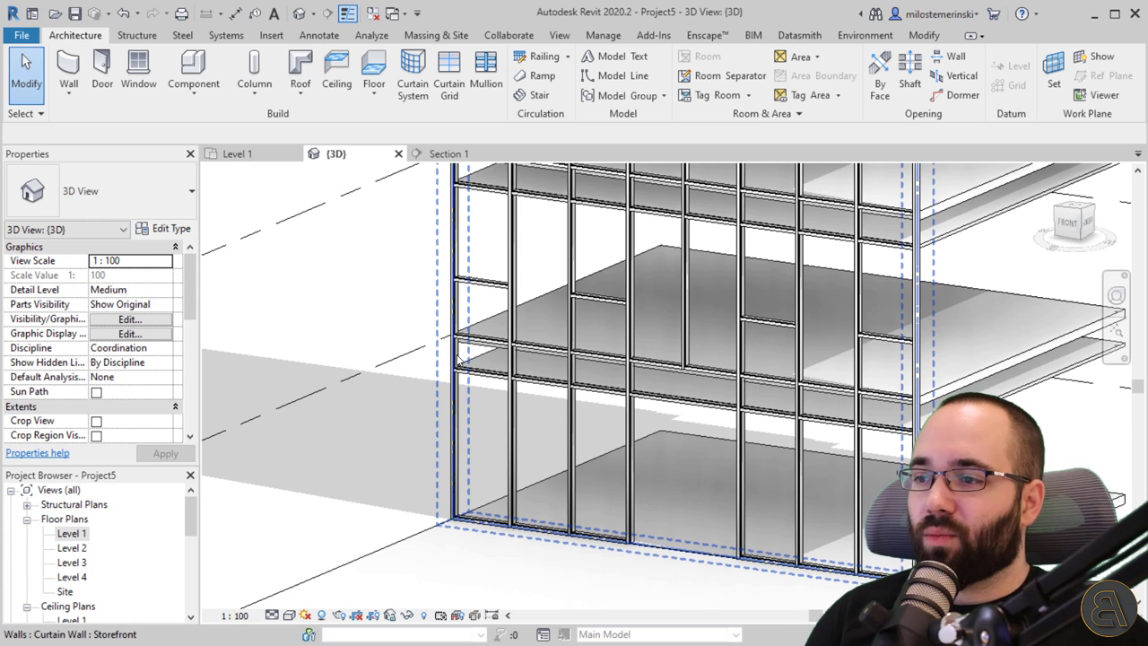
key("Tab")
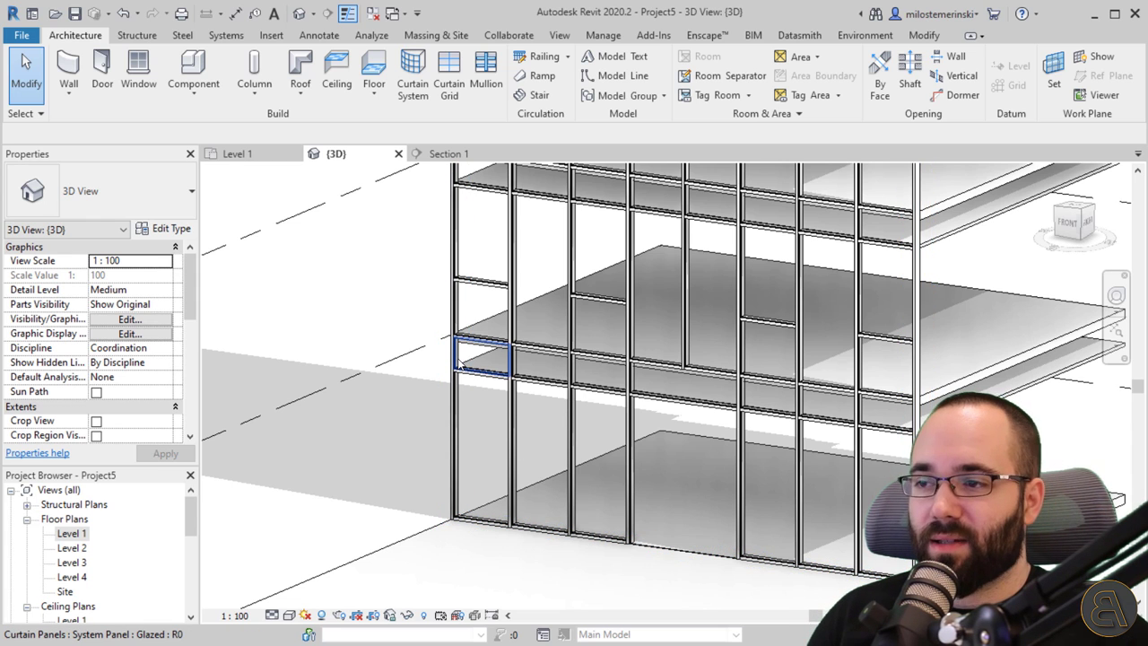
left_click(458, 362)
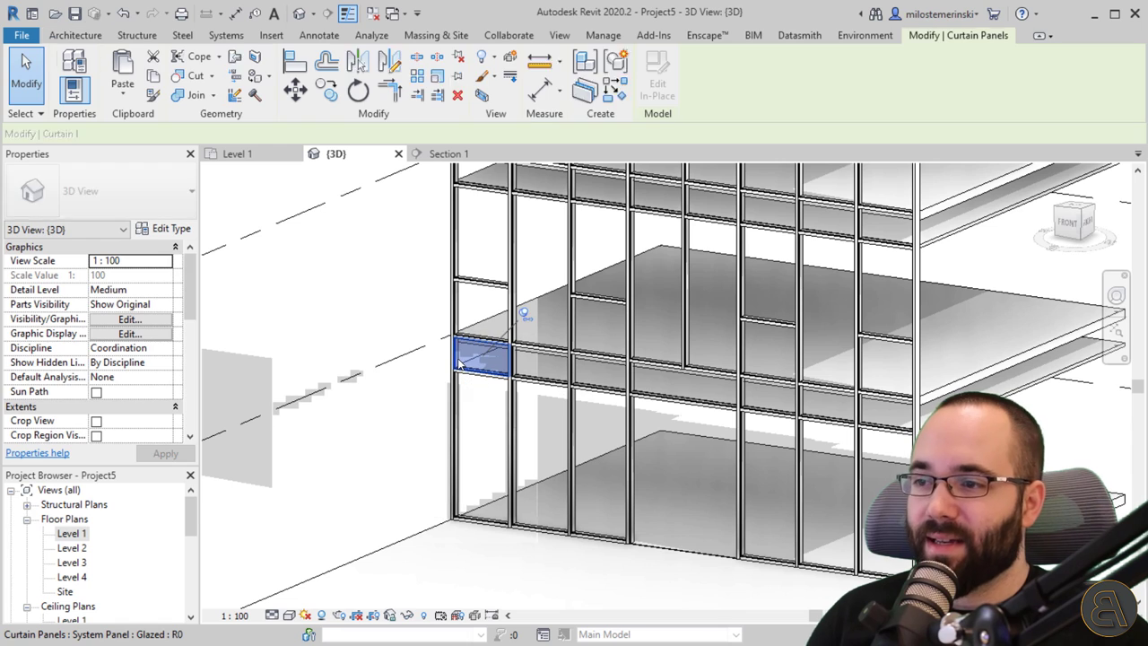
middle_click_drag(453, 403, 379, 374, "shift")
right_click(361, 341)
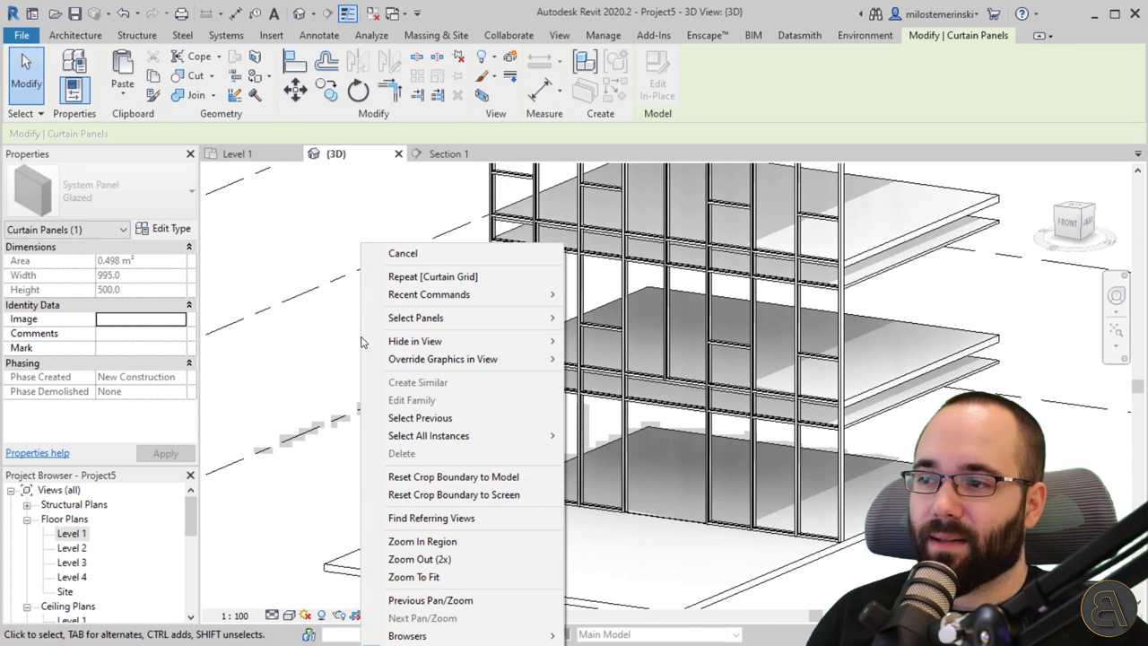
mouse_move(396, 321)
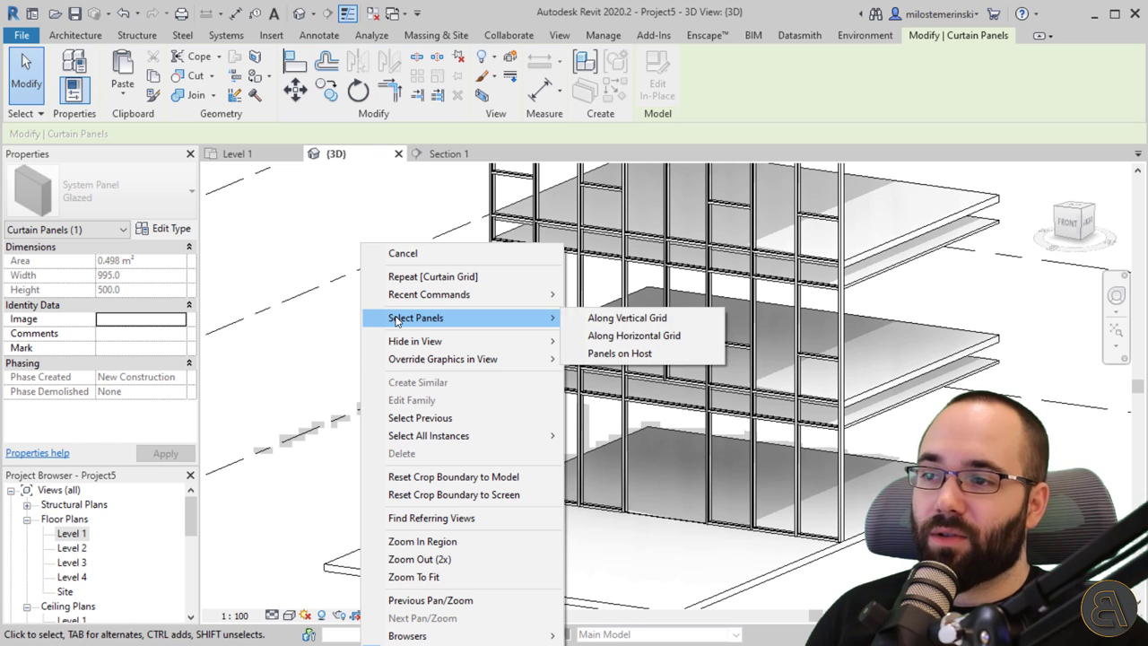
left_click(615, 337)
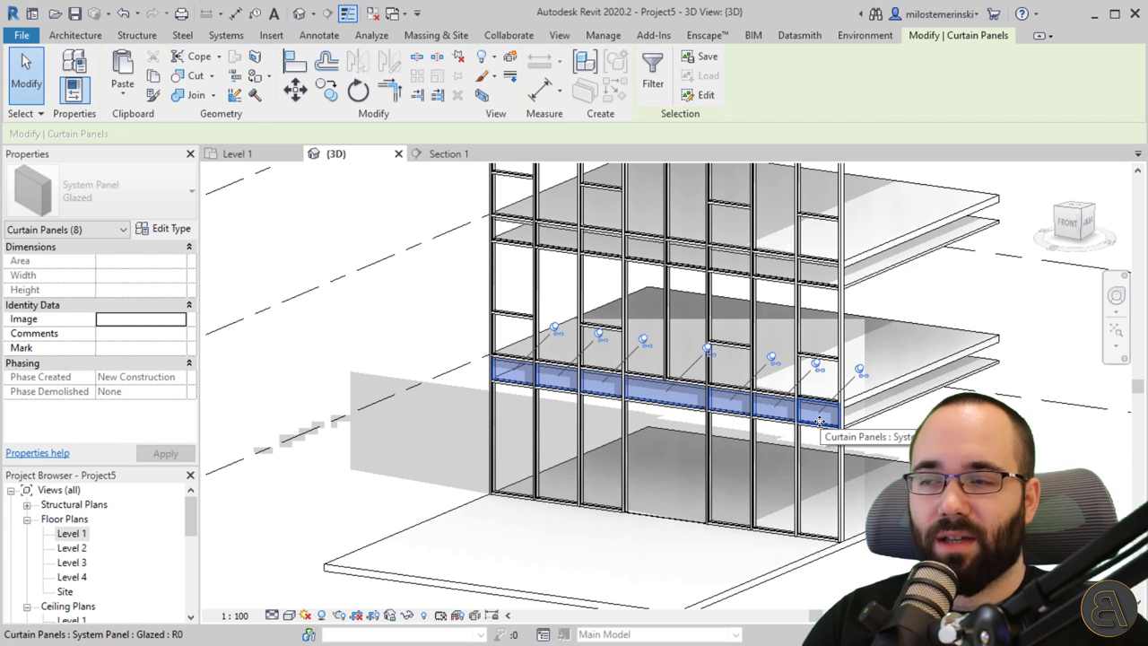
middle_click_drag(712, 414, 585, 405)
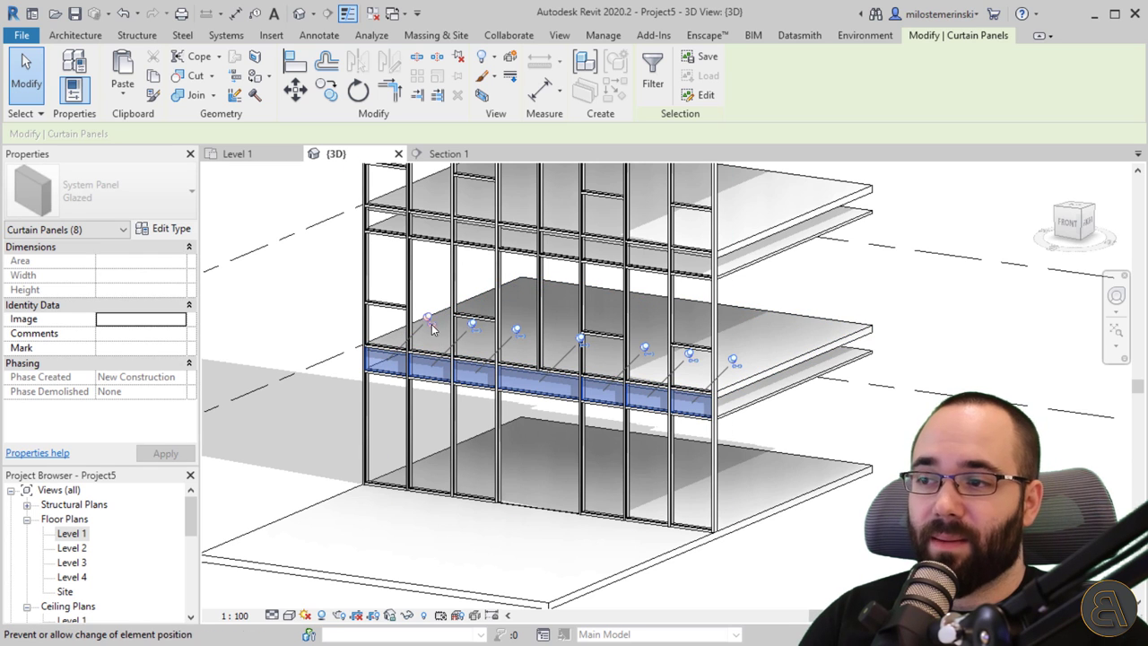
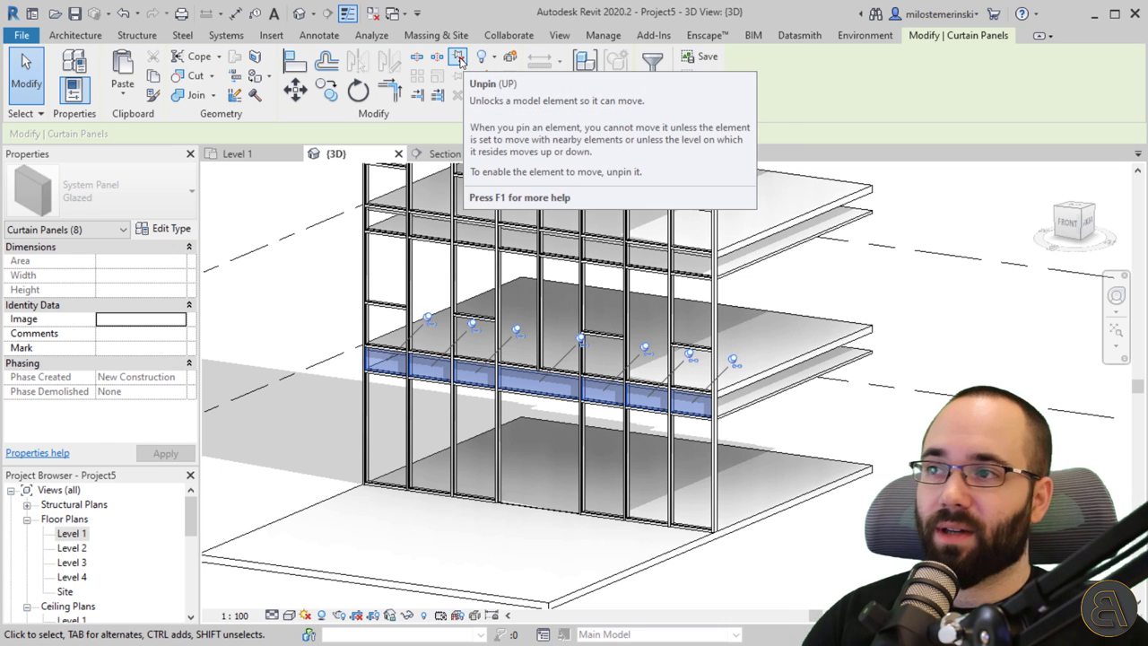
Step: Unpin the selected panels in the band below the Level 2 floor and change their type to System Panel Solid
left_click(459, 58)
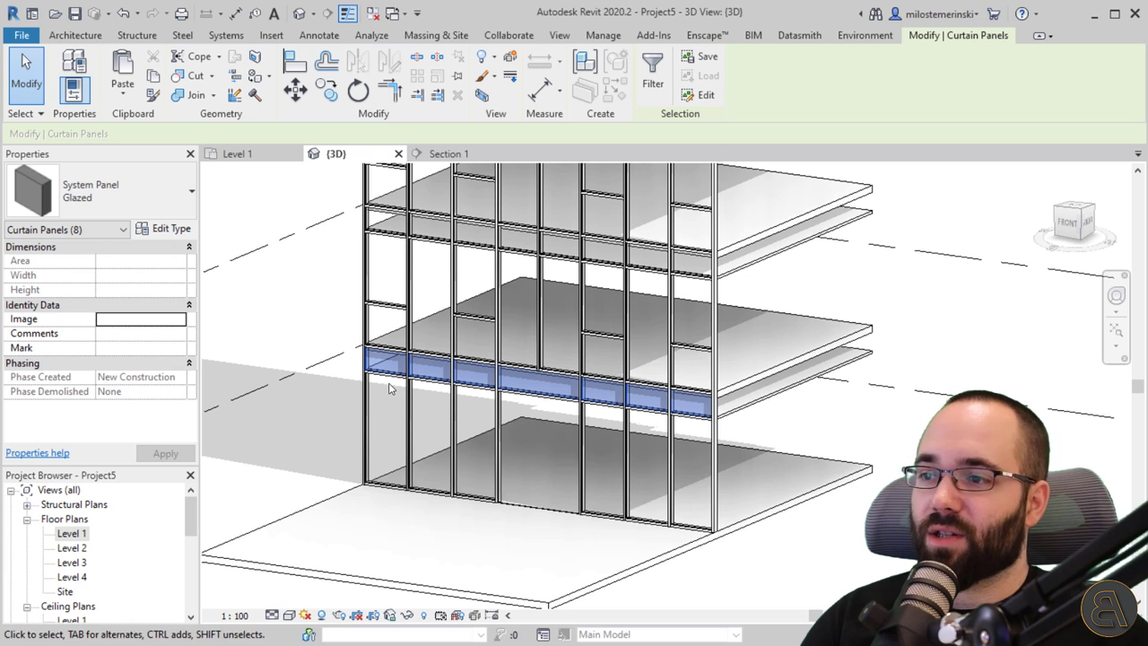
left_click(126, 193)
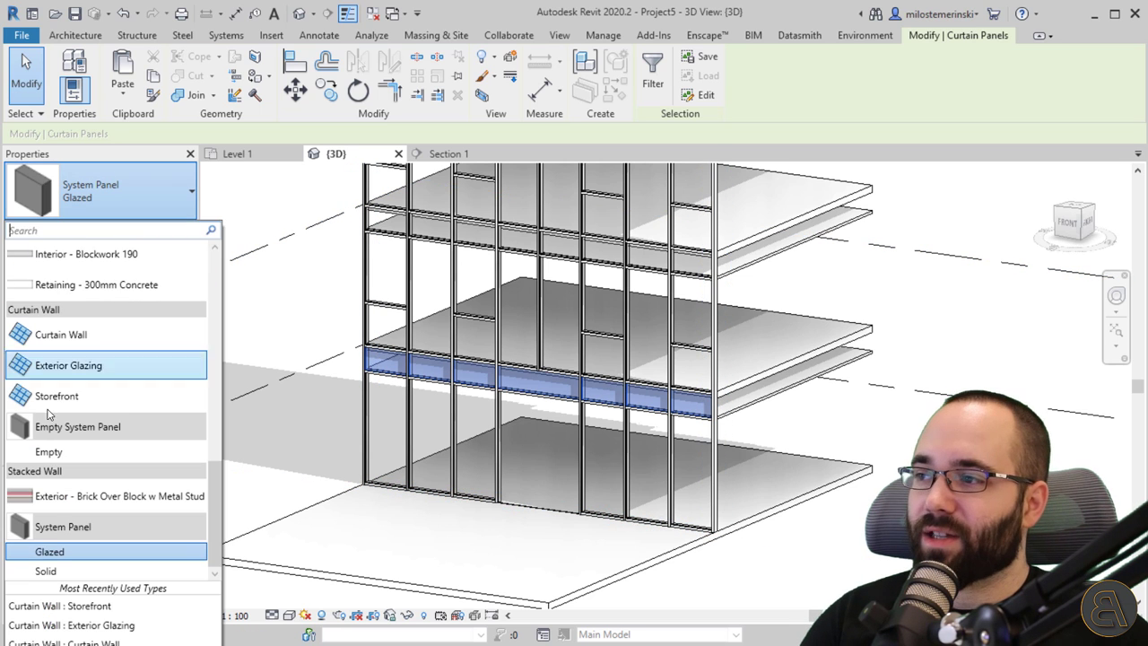
left_click(45, 571)
left_click(315, 427)
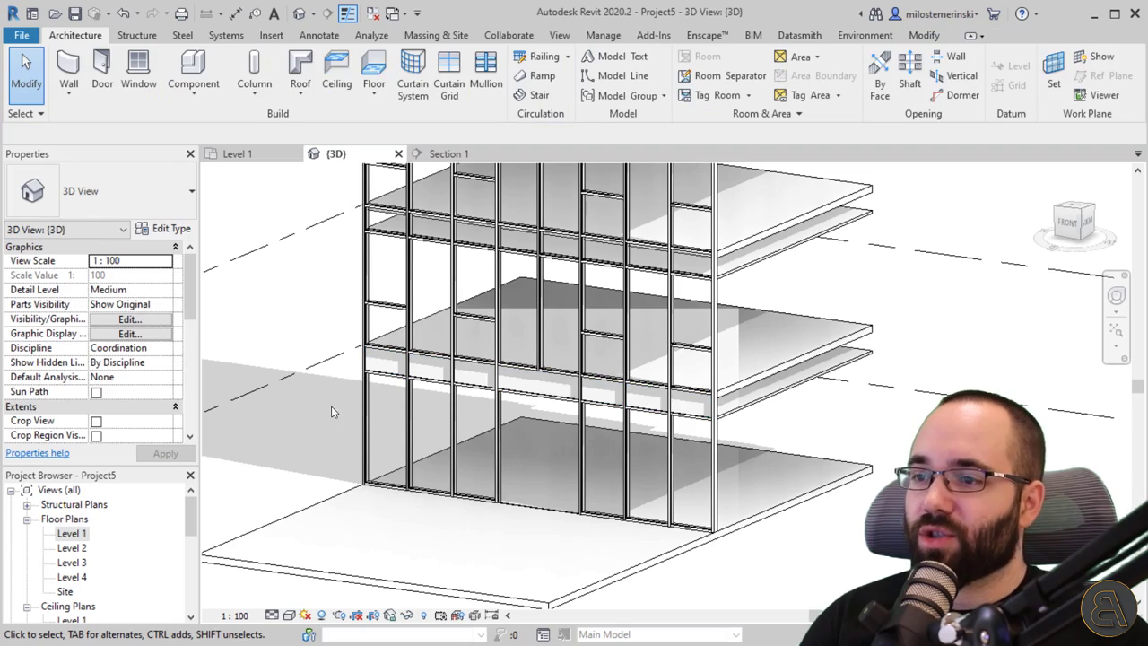
middle_click_drag(331, 412, 334, 377, "shift")
scroll(334, 376, "up", 5)
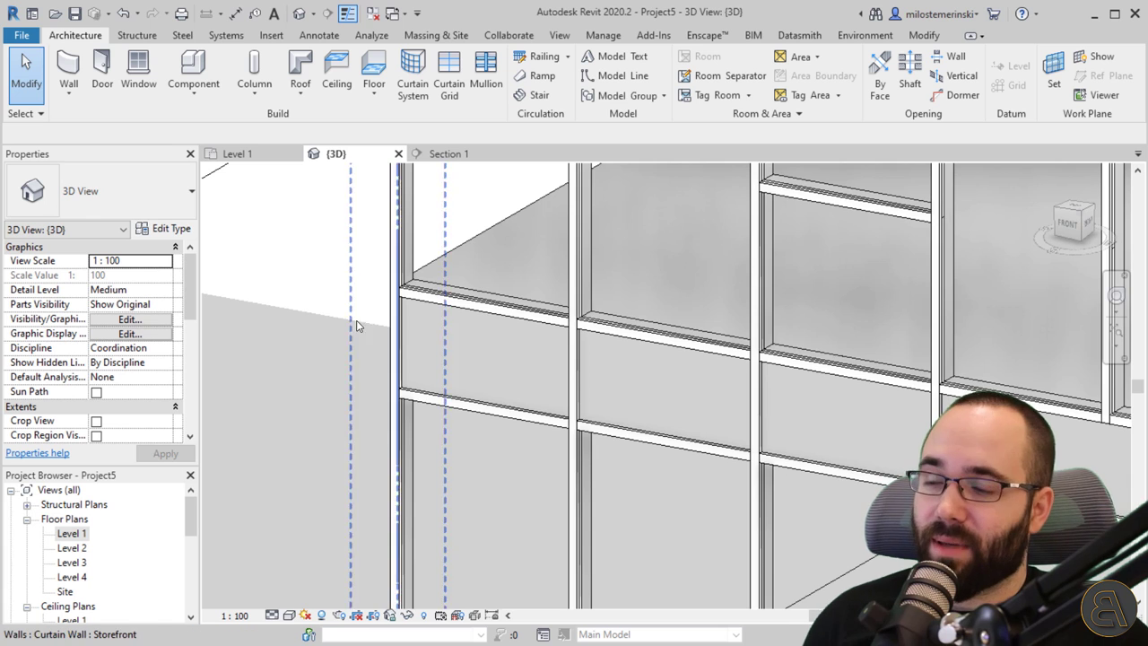
scroll(356, 325, "down", 5)
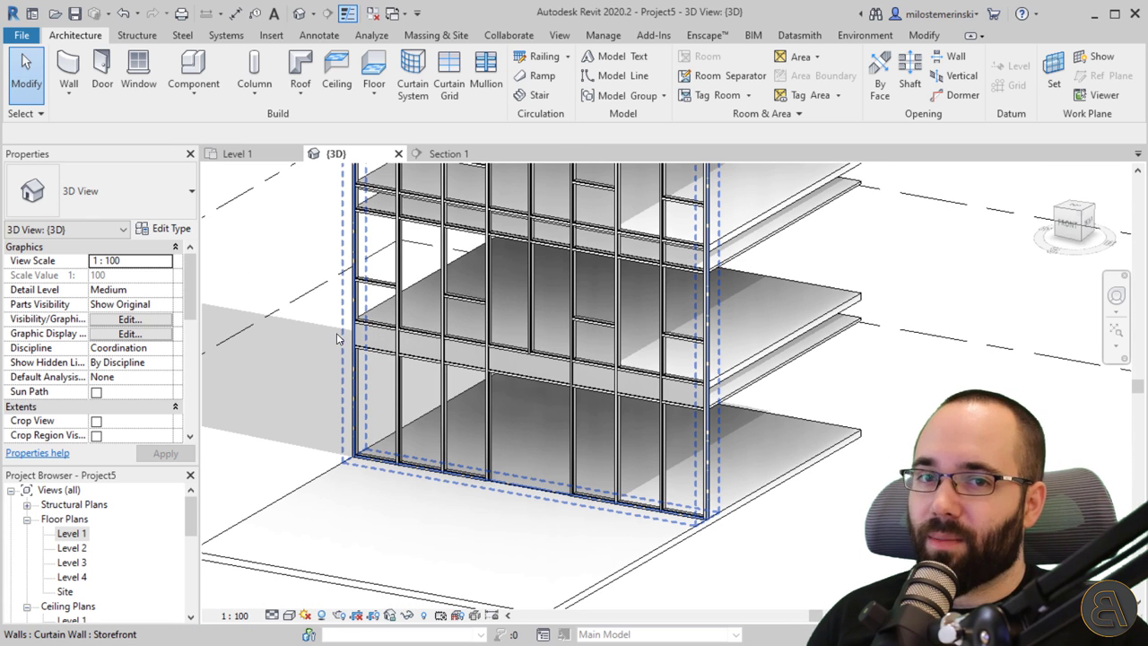
Step: Select all panels Along Horizontal Grid in the band below the Level 3 floor, unpin them and change them to System Panel Solid
scroll(328, 362, "down", 2)
middle_click_drag(328, 361, 334, 408)
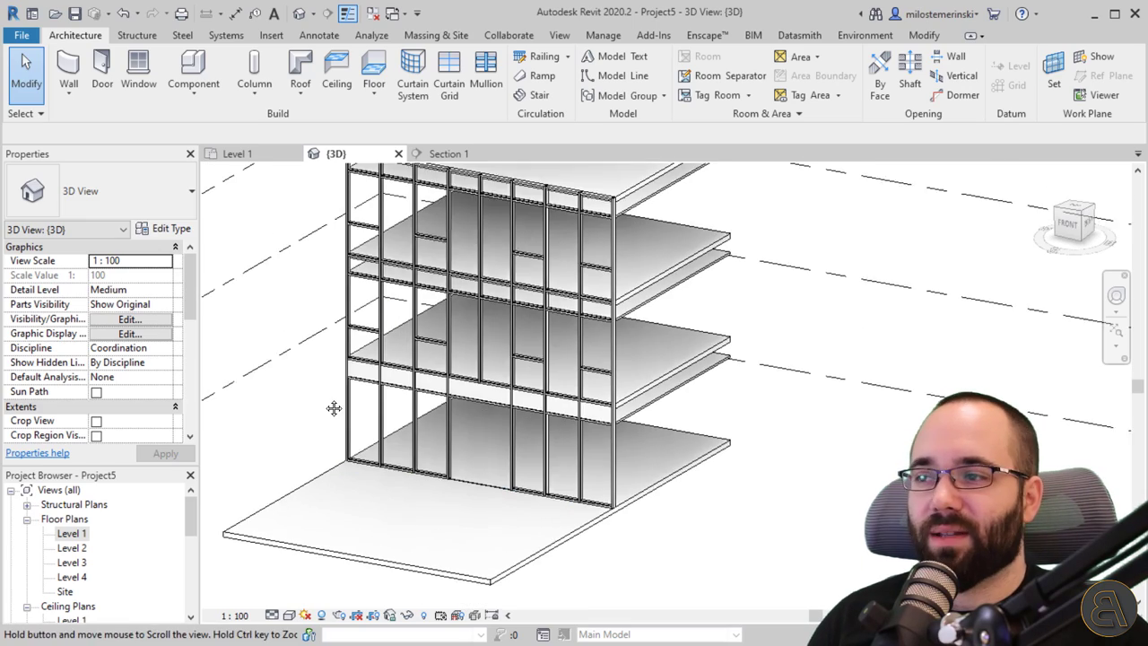
scroll(334, 408, "up", 3)
left_click(358, 271)
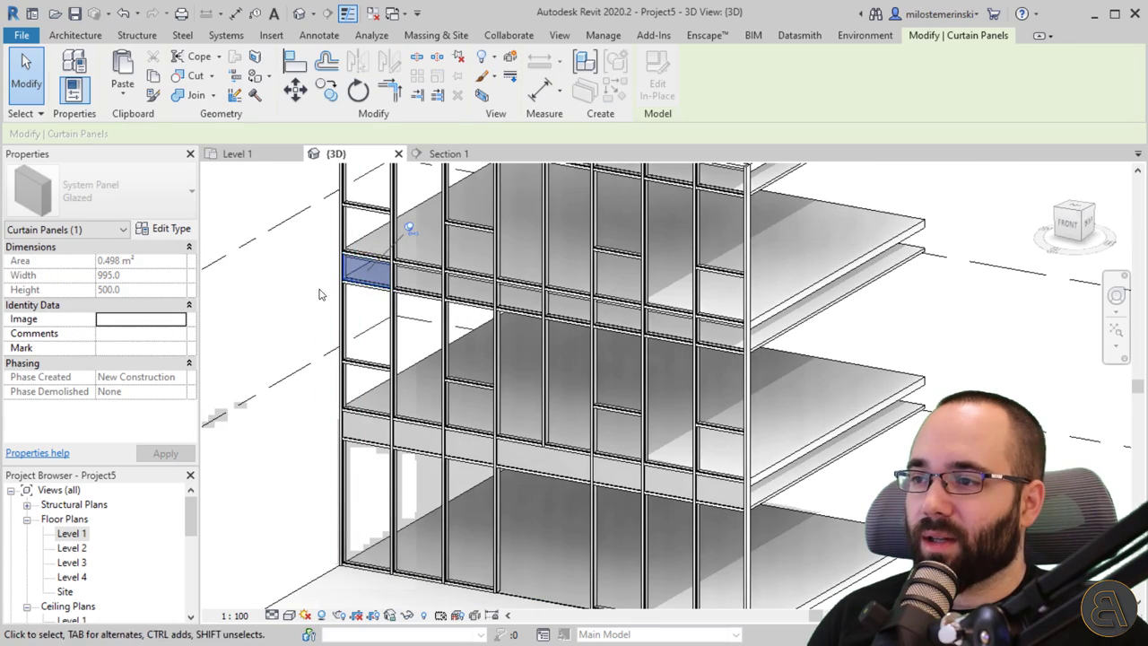
middle_click_drag(318, 294, 482, 289)
right_click(462, 277)
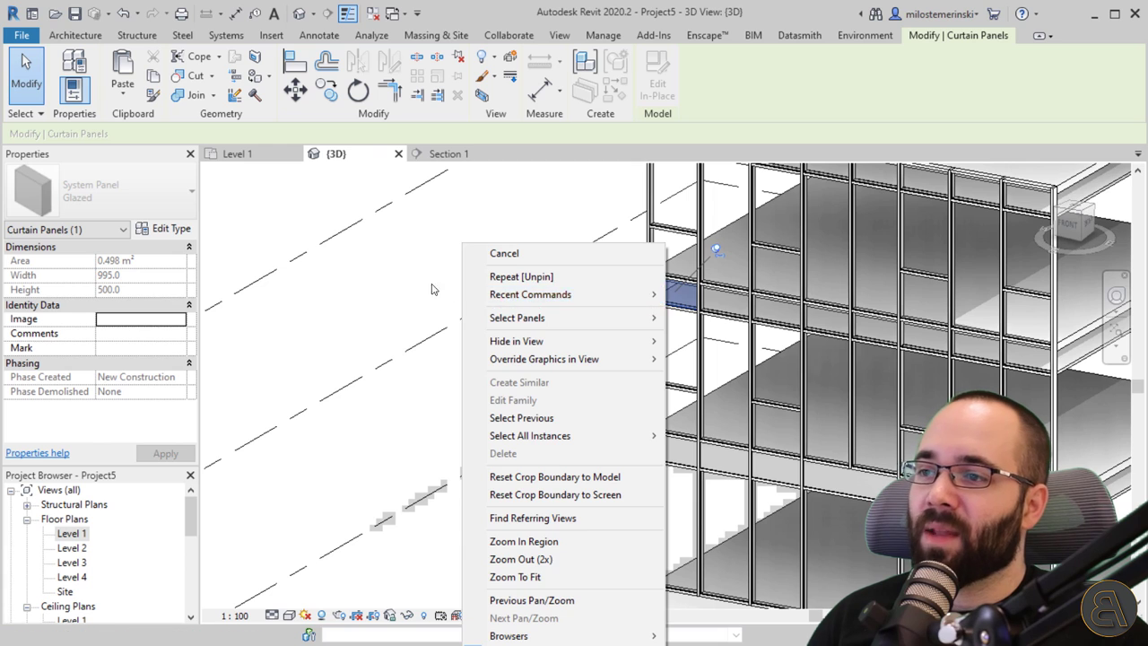
right_click(289, 289)
mouse_move(359, 319)
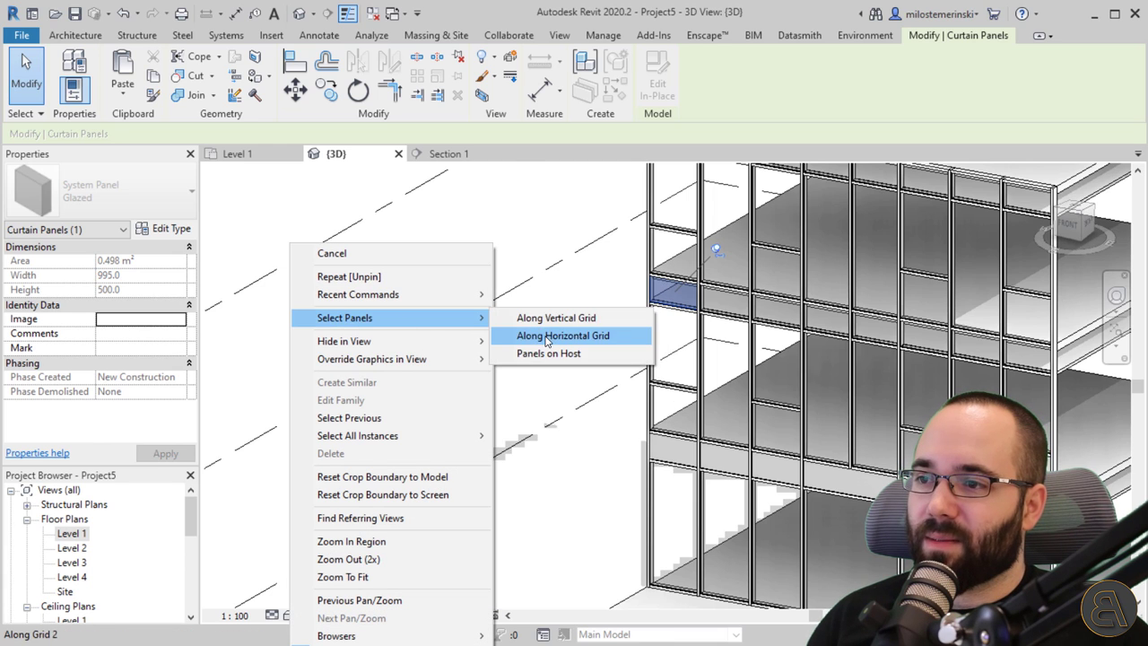
left_click(547, 336)
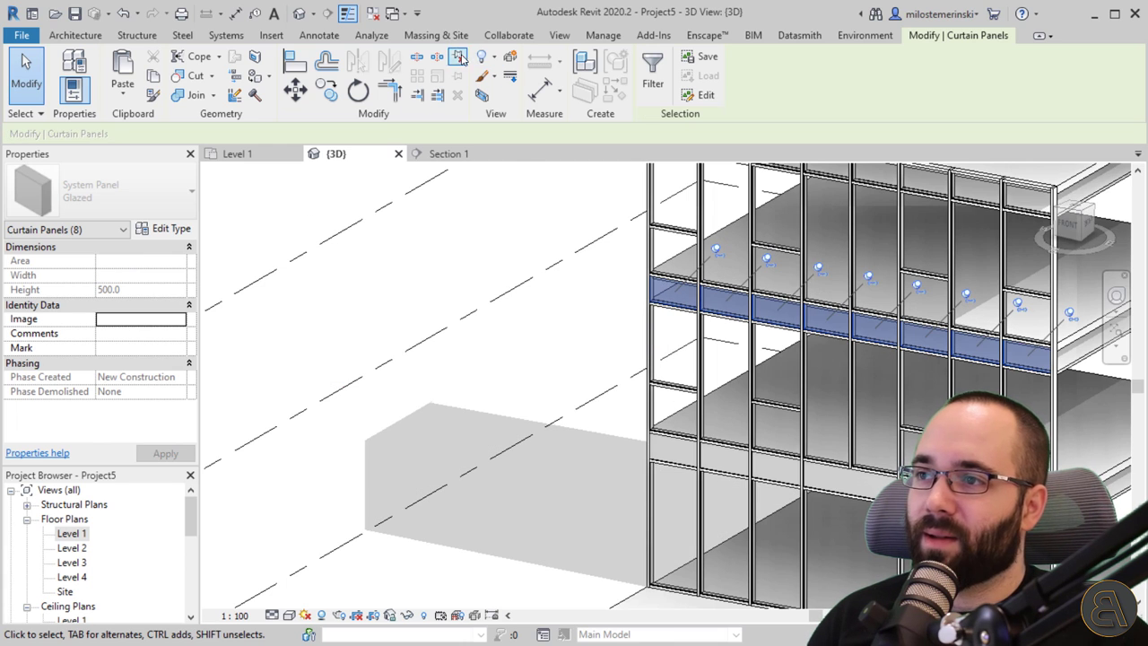
left_click(137, 201)
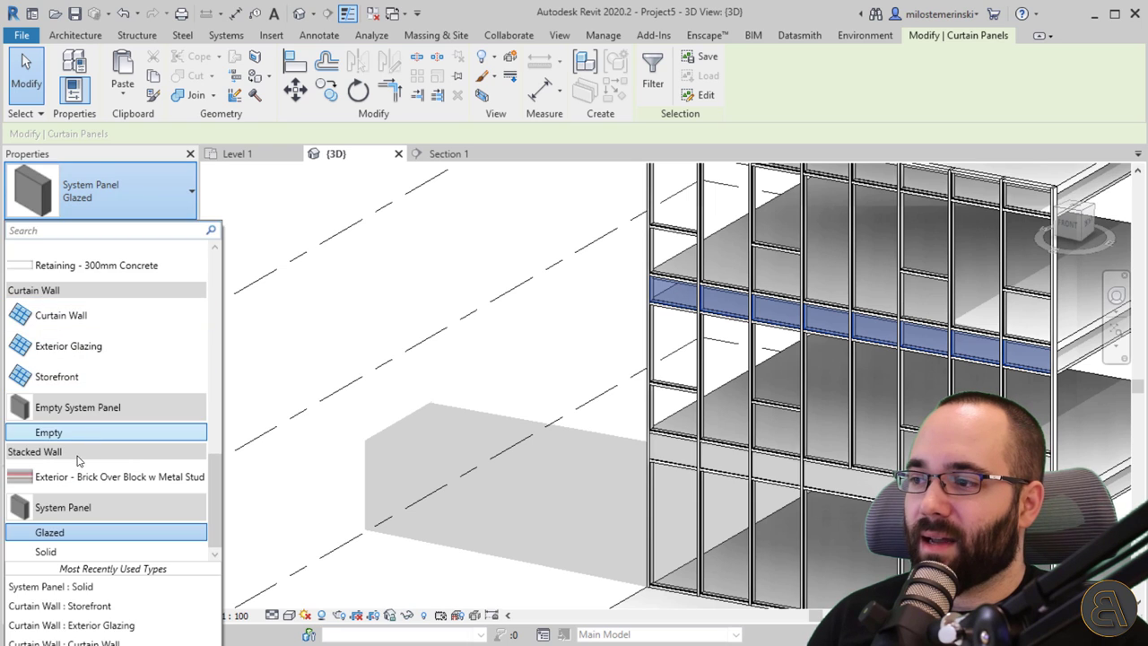
left_click(45, 552)
key("Escape")
middle_click_drag(635, 194, 461, 256)
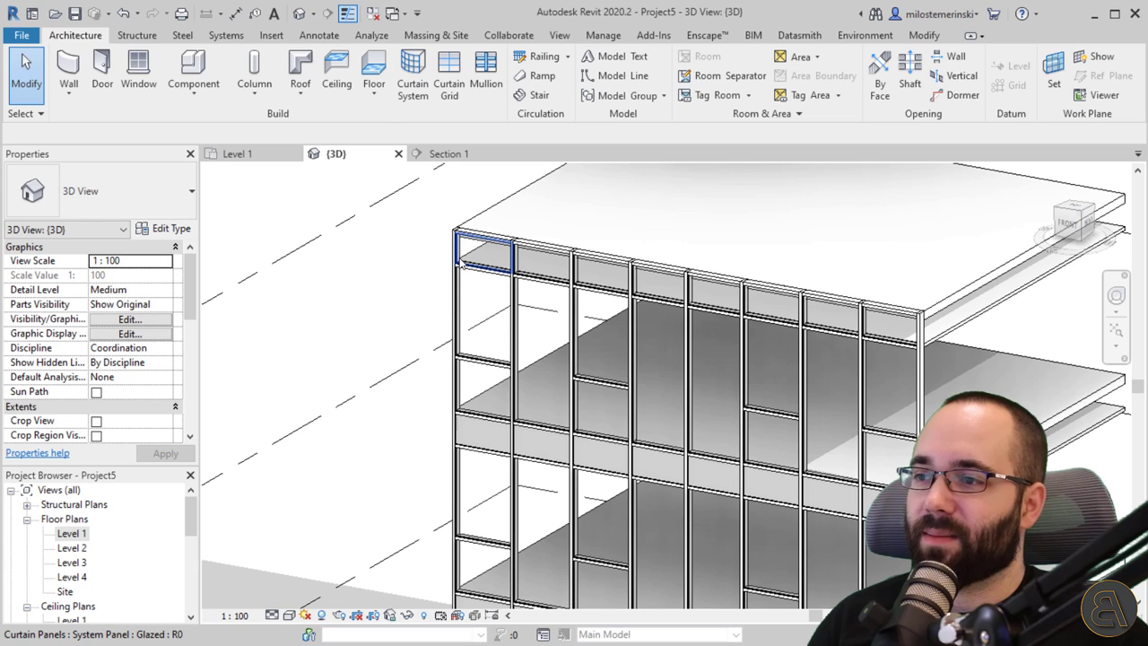
left_click(461, 260)
middle_click_drag(366, 297, 667, 316)
right_click(264, 231)
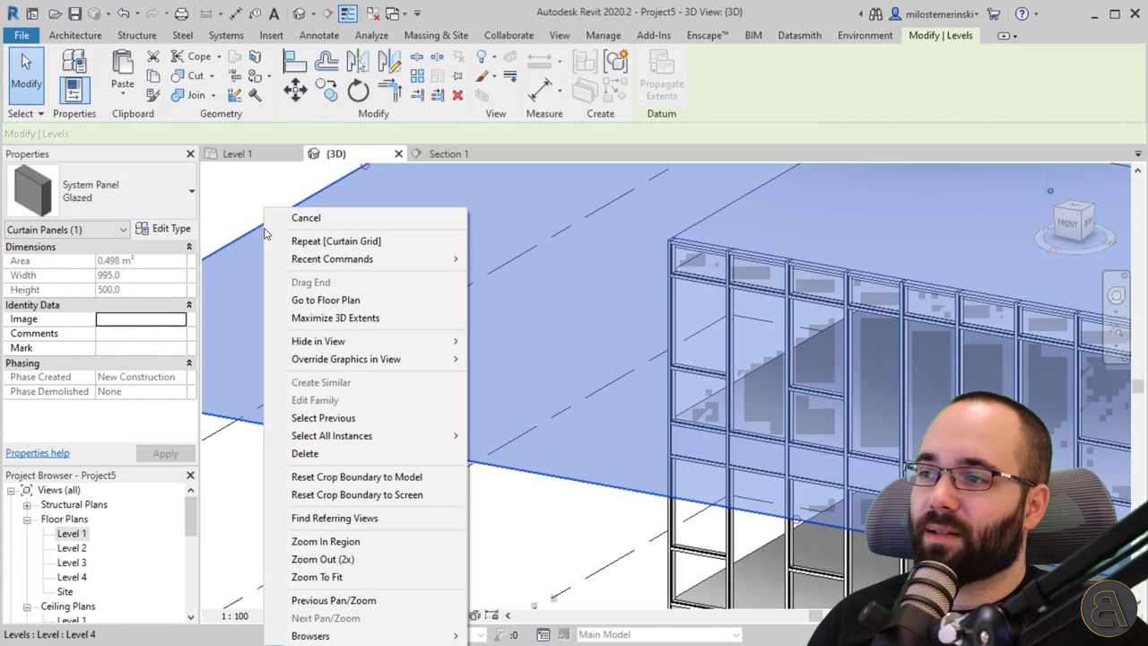
key("Escape")
right_click(264, 231)
left_click(656, 266)
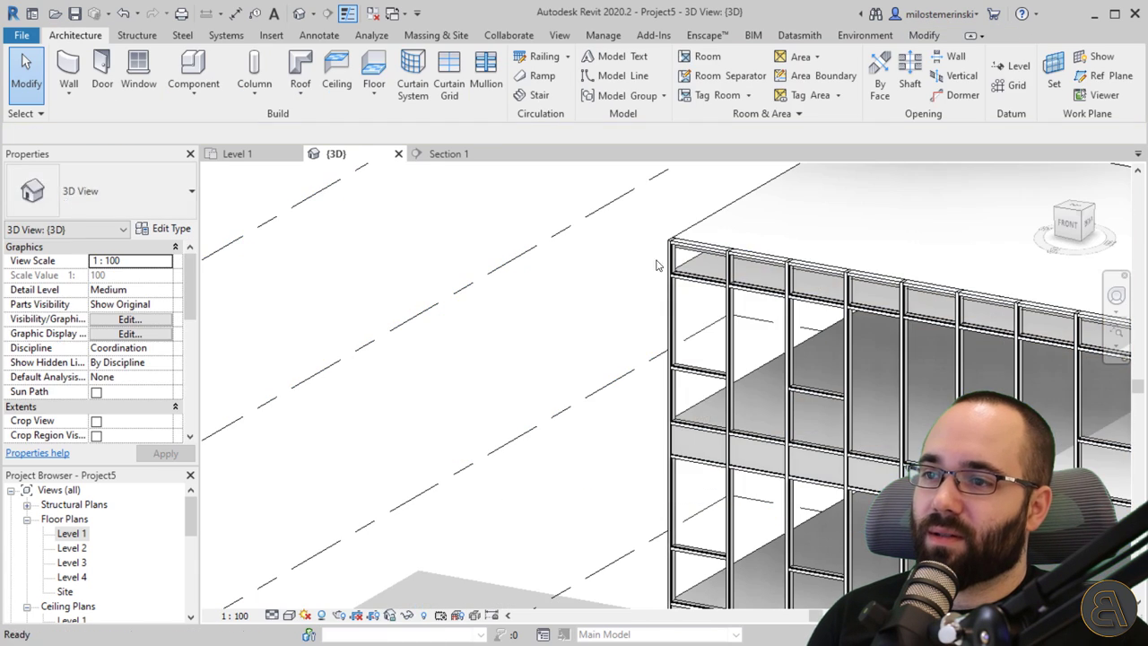
Step: Select all panels Along Horizontal Grid in the topmost band under the roof slab, unpin them and change them to System Panel Solid
key("Tab")
left_click(658, 264)
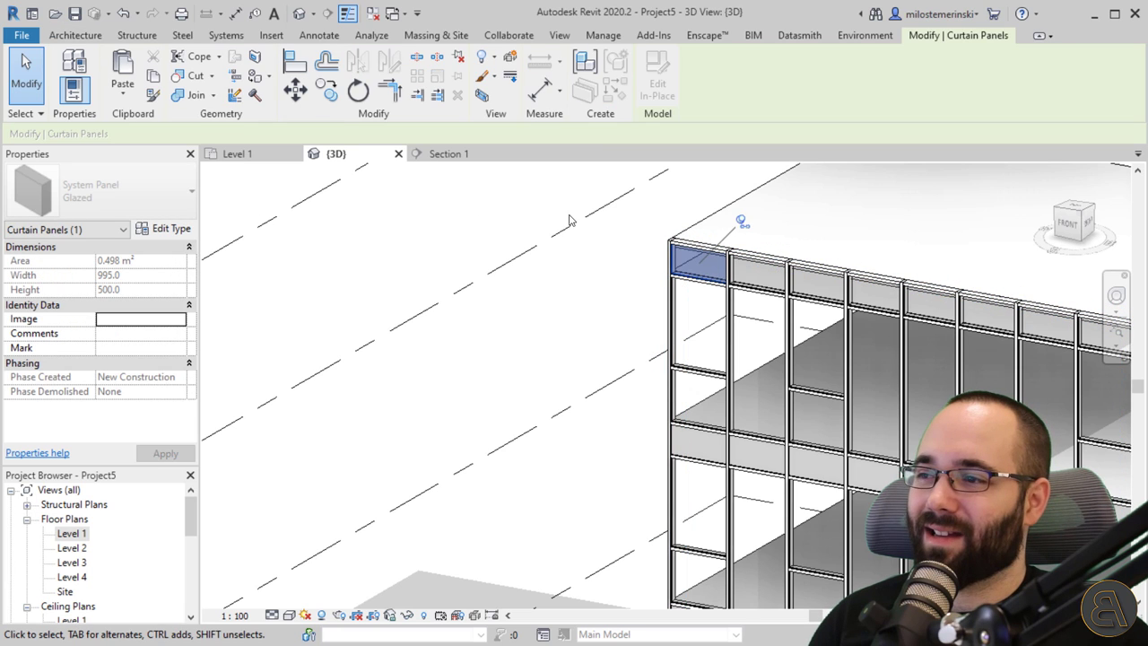
right_click(234, 208)
mouse_move(310, 283)
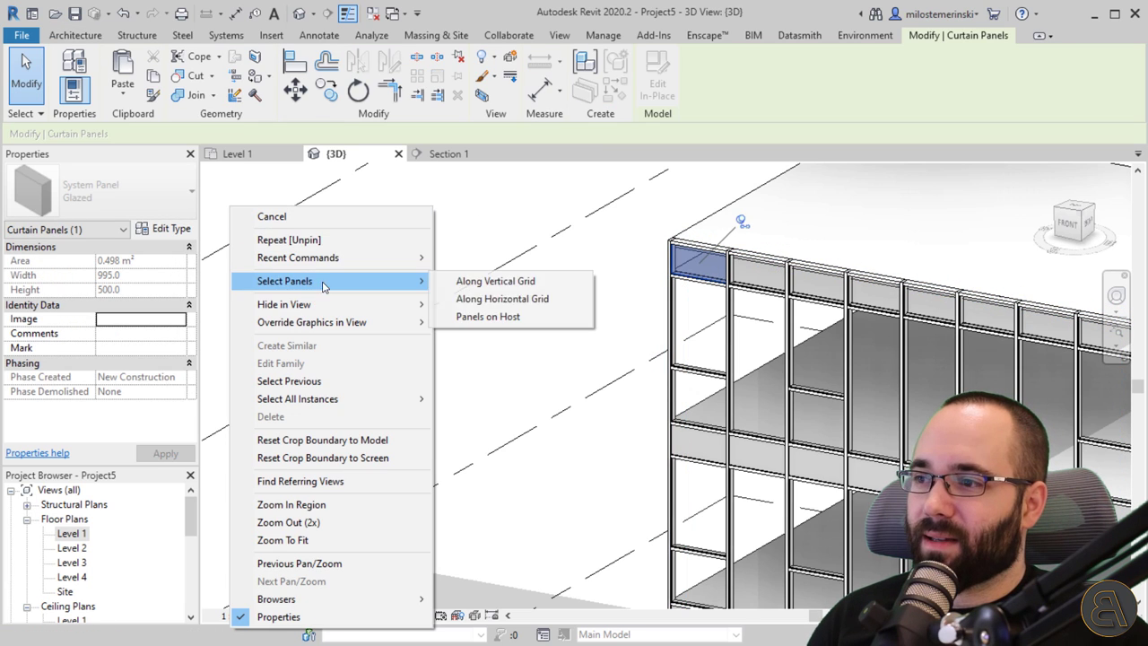
left_click(490, 300)
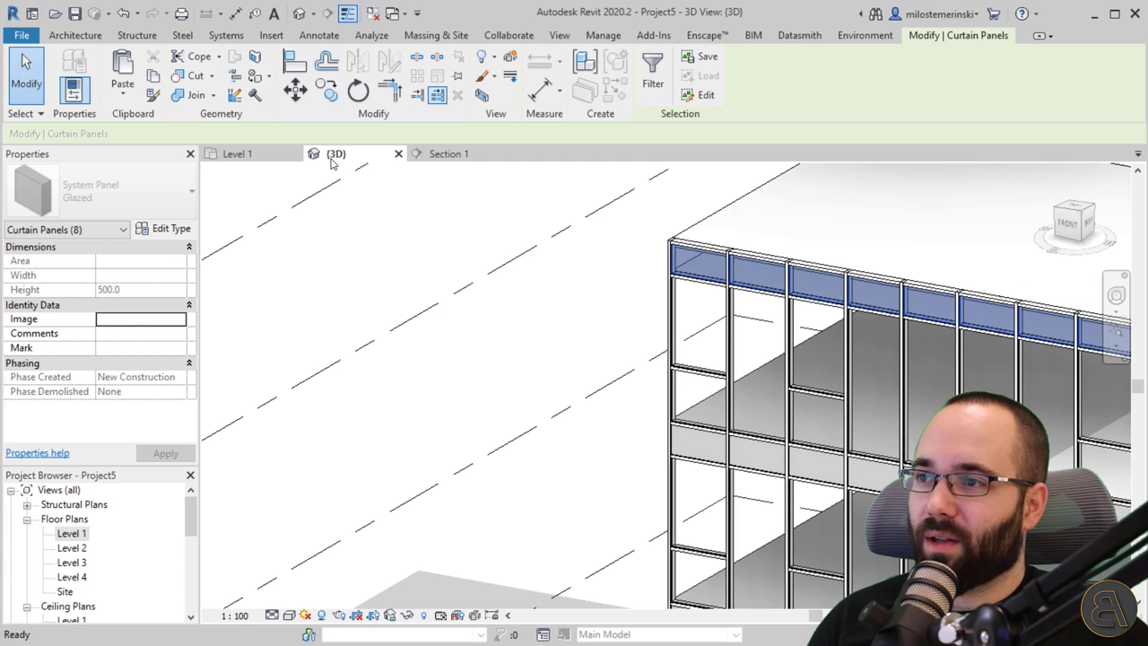
left_click(103, 191)
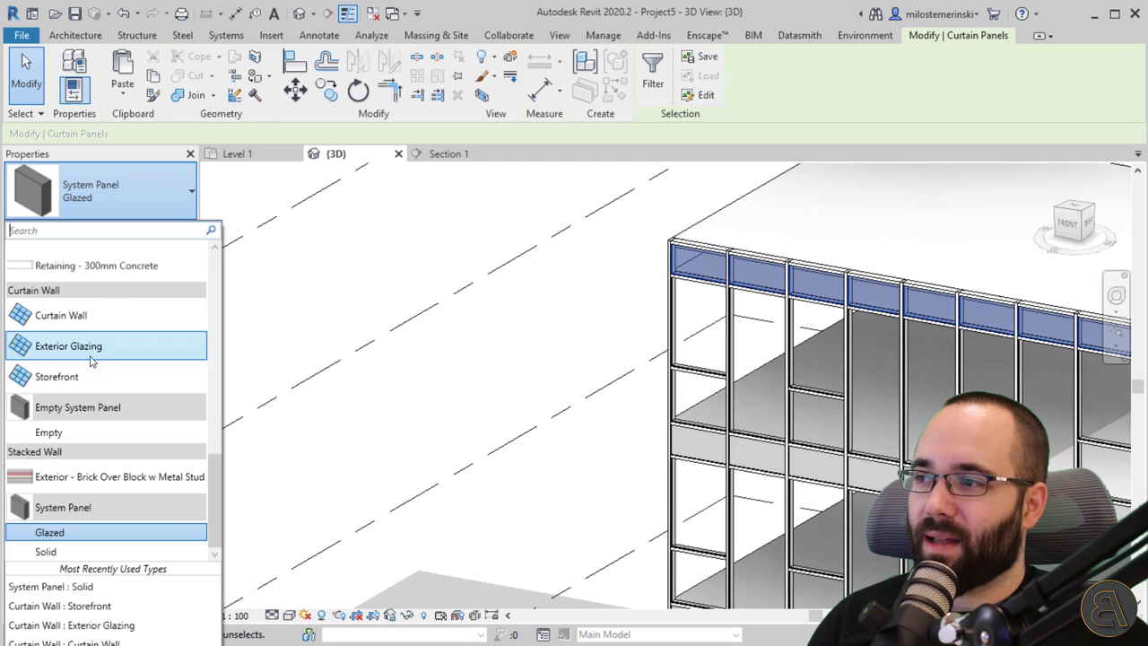
left_click(46, 552)
left_click(486, 331)
scroll(486, 331, "down", 4)
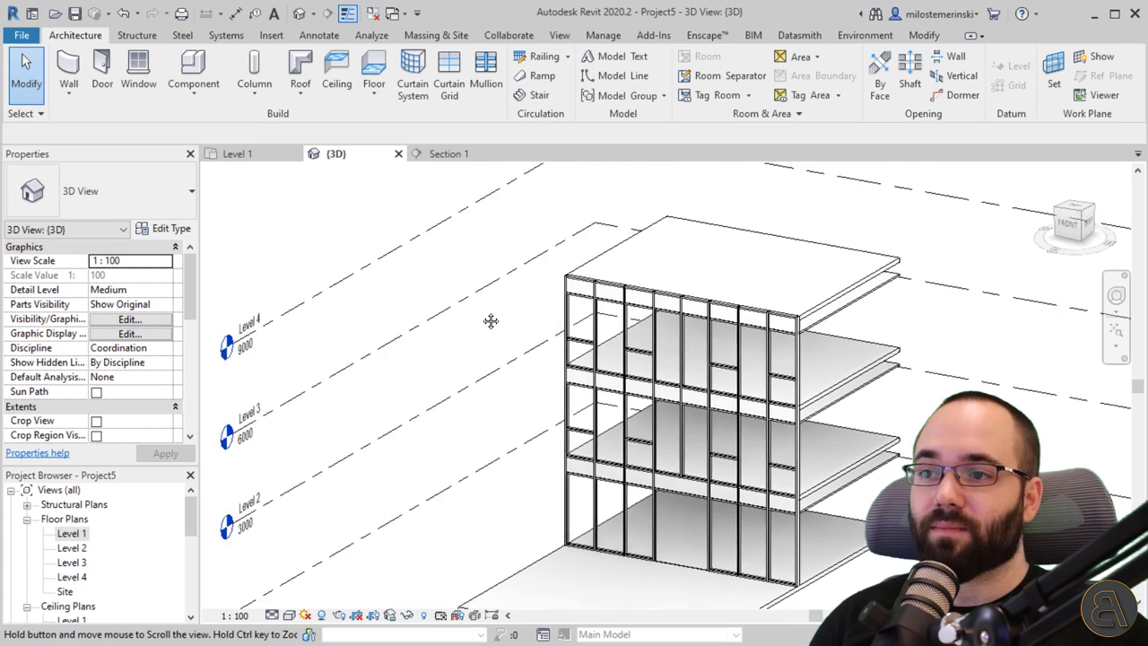
middle_click_drag(490, 320, 750, 460, "shift")
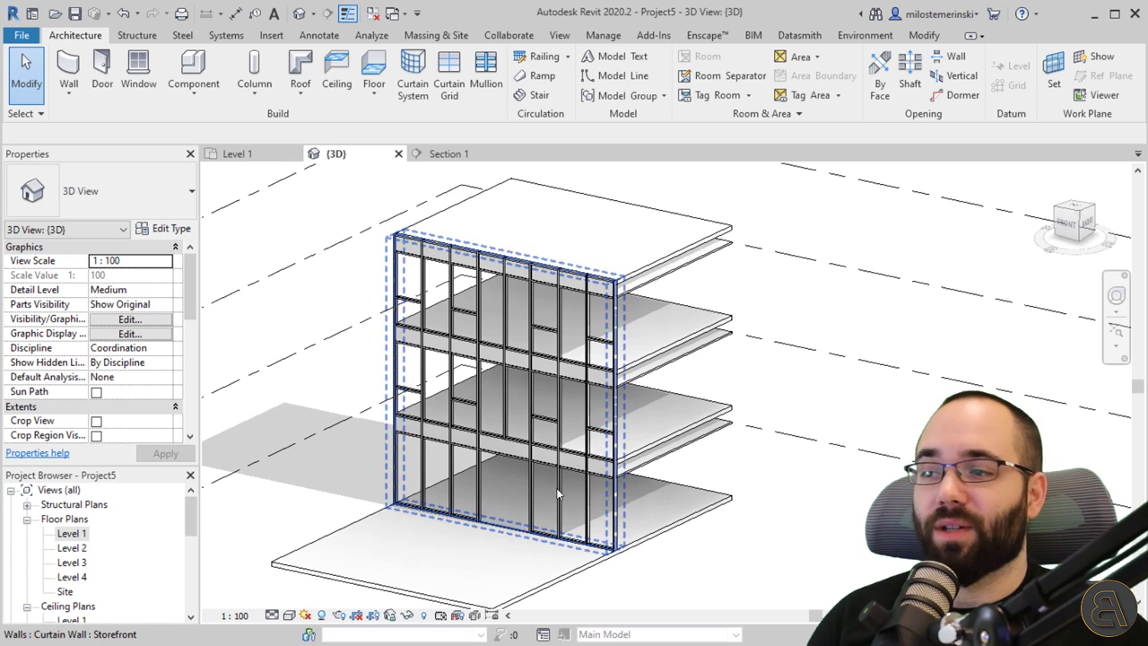
scroll(476, 413, "up", 1)
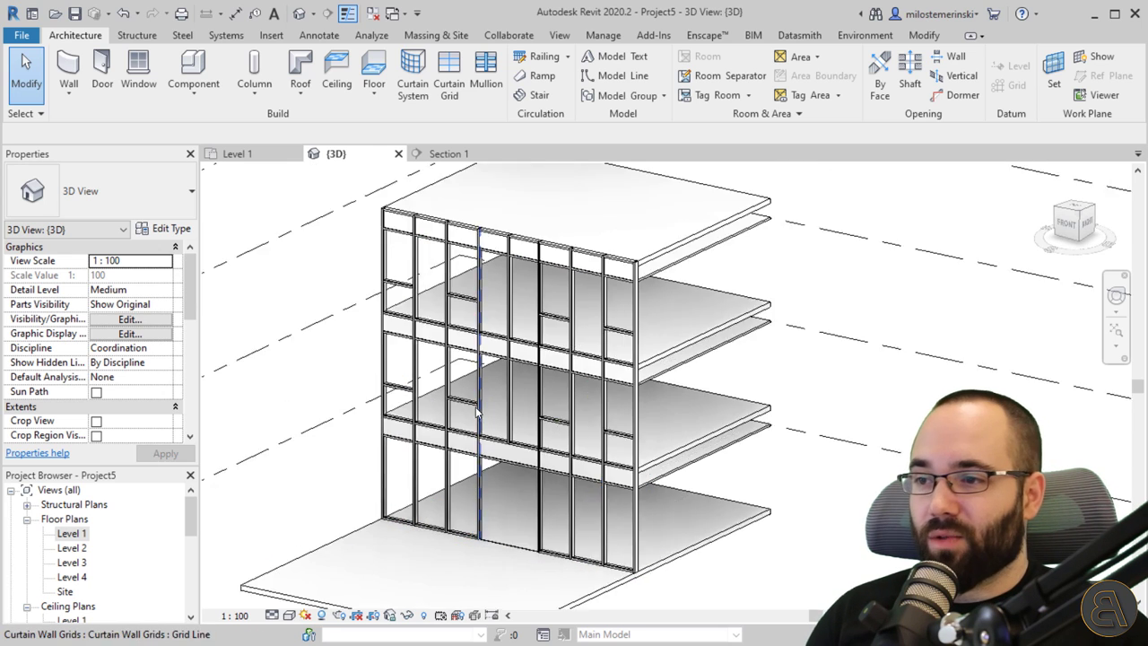
scroll(476, 413, "up", 1)
left_click(528, 346)
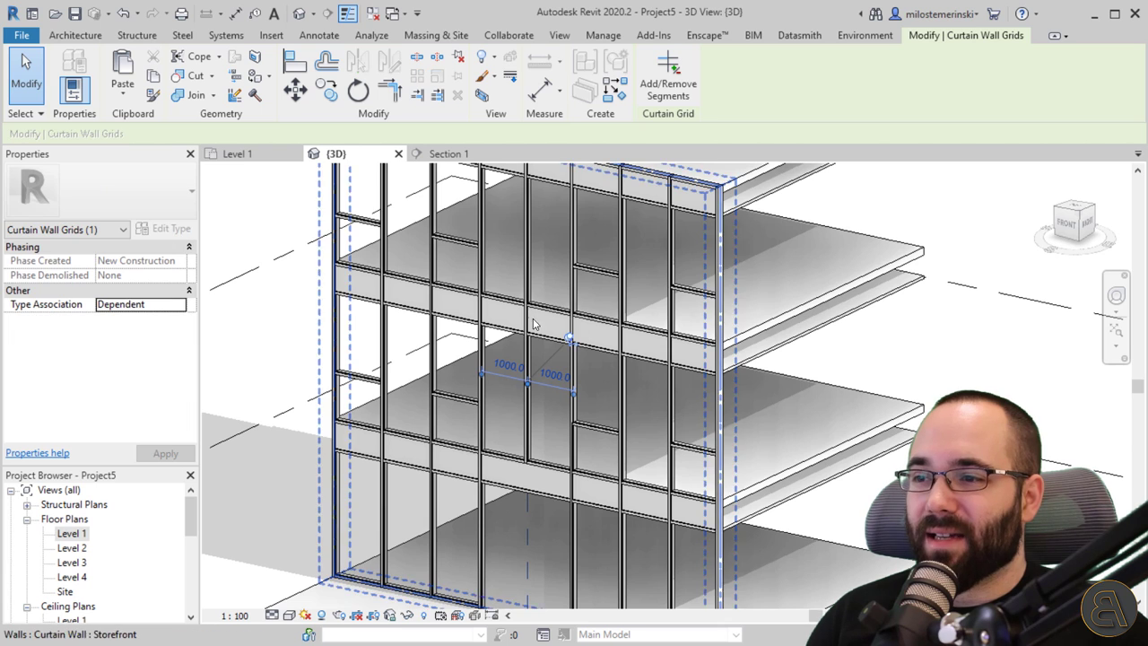
left_click(668, 85)
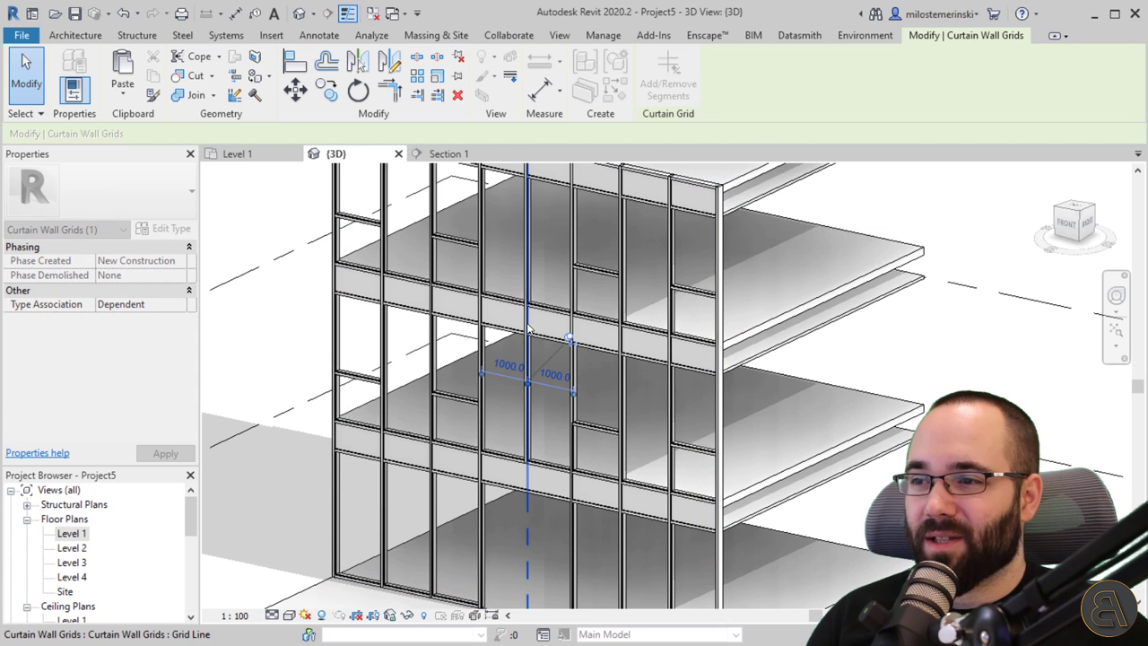
key("Escape")
key("Escape")
scroll(547, 436, "down", 3)
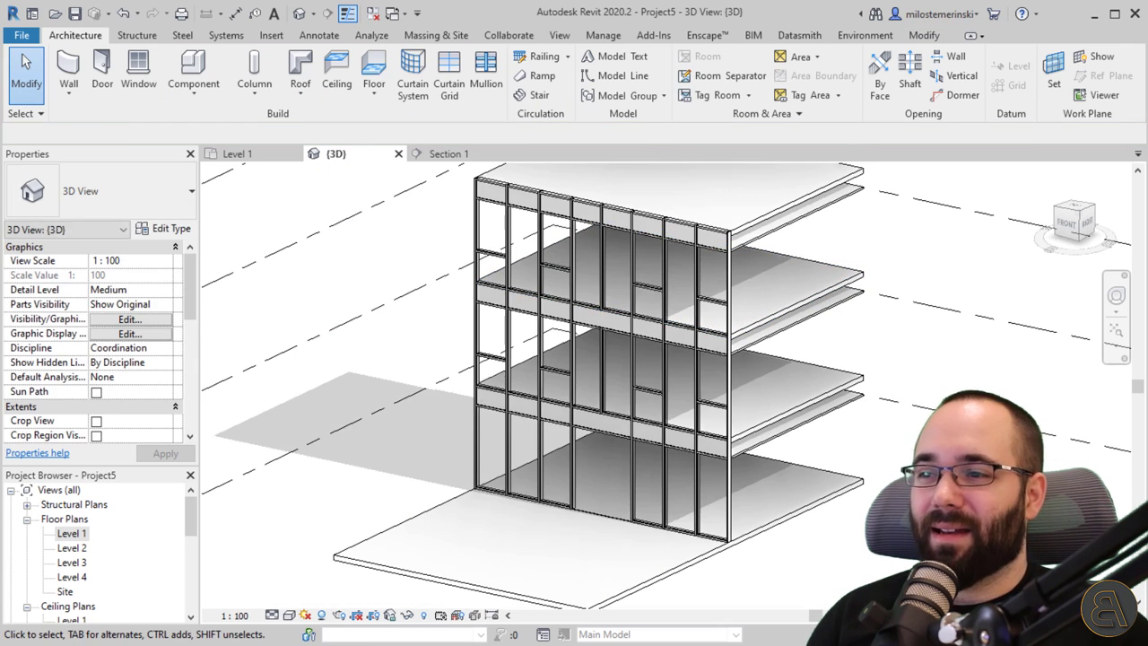
middle_click_drag(547, 437, 859, 507, "shift")
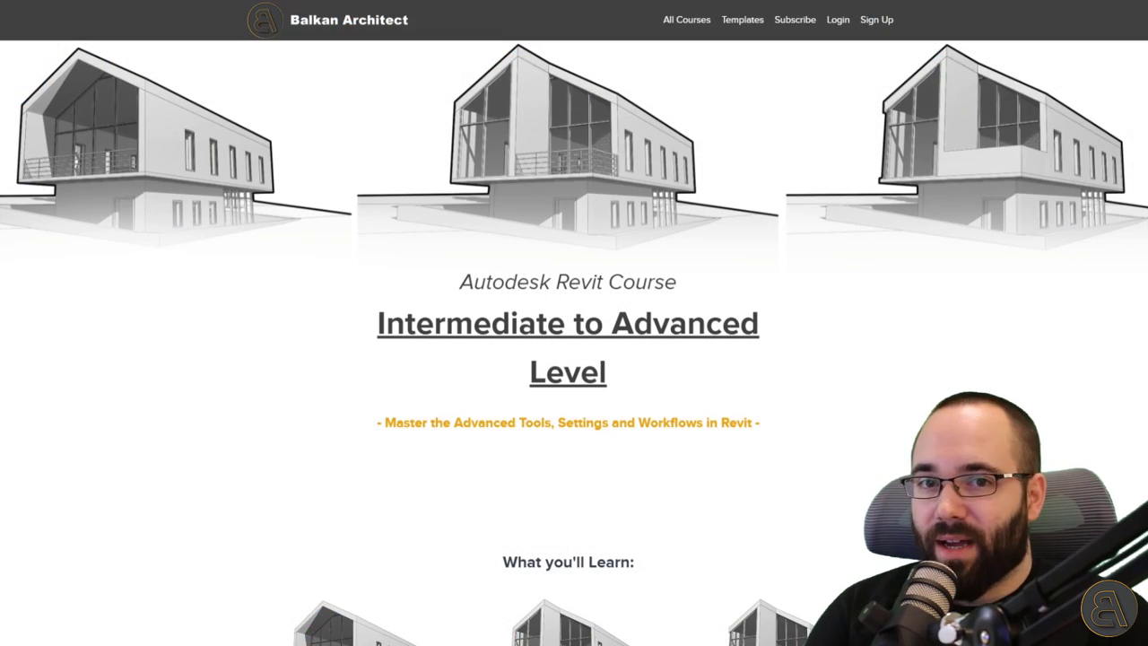
scroll(574, 342, "down", 4)
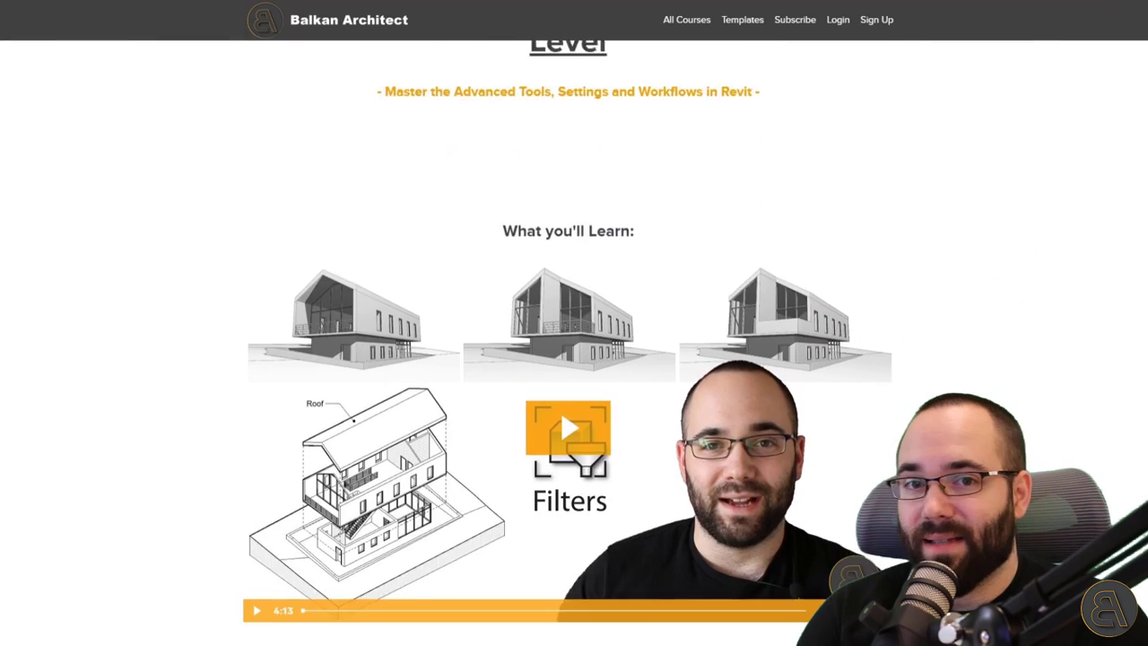
scroll(574, 343, "down", 5)
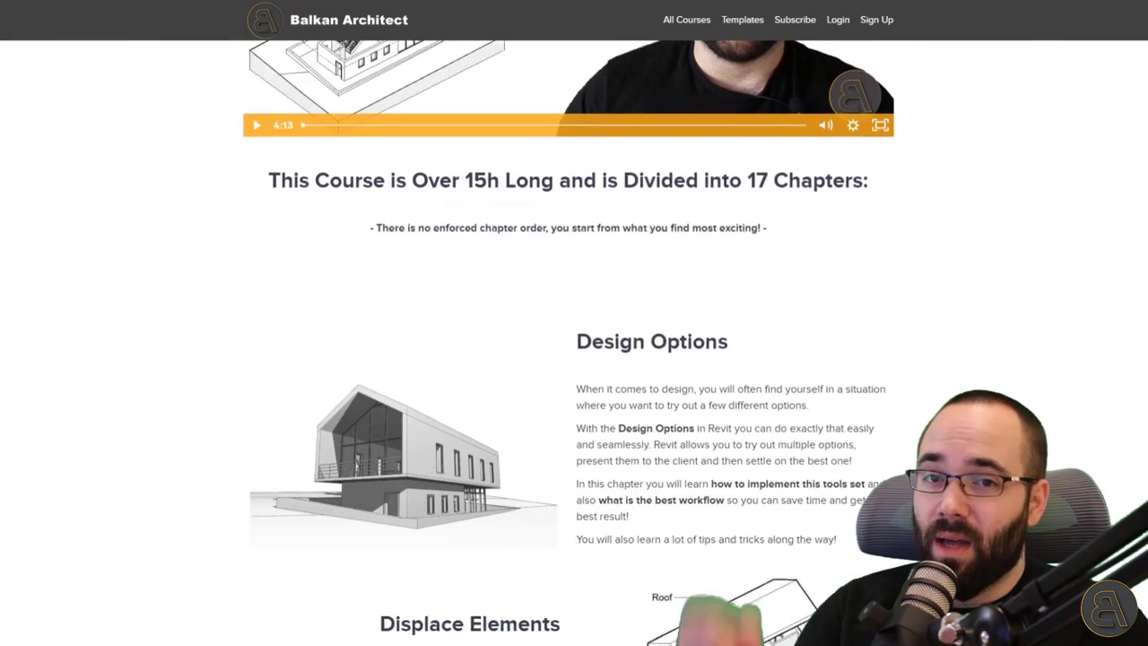
scroll(574, 343, "down", 4)
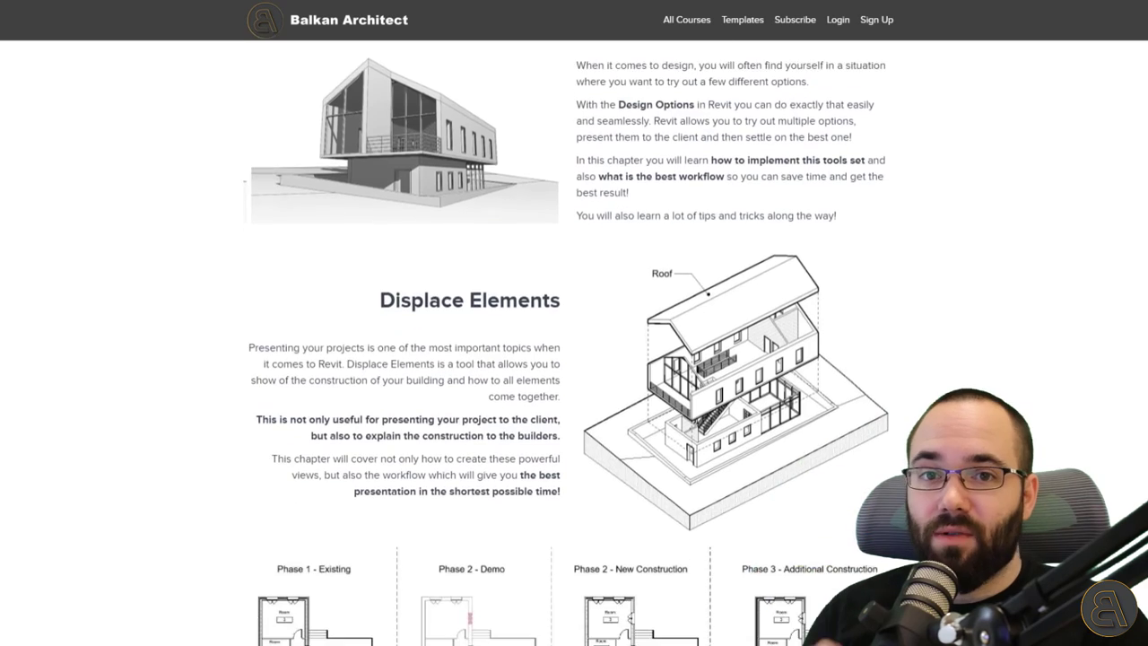
scroll(574, 342, "down", 3)
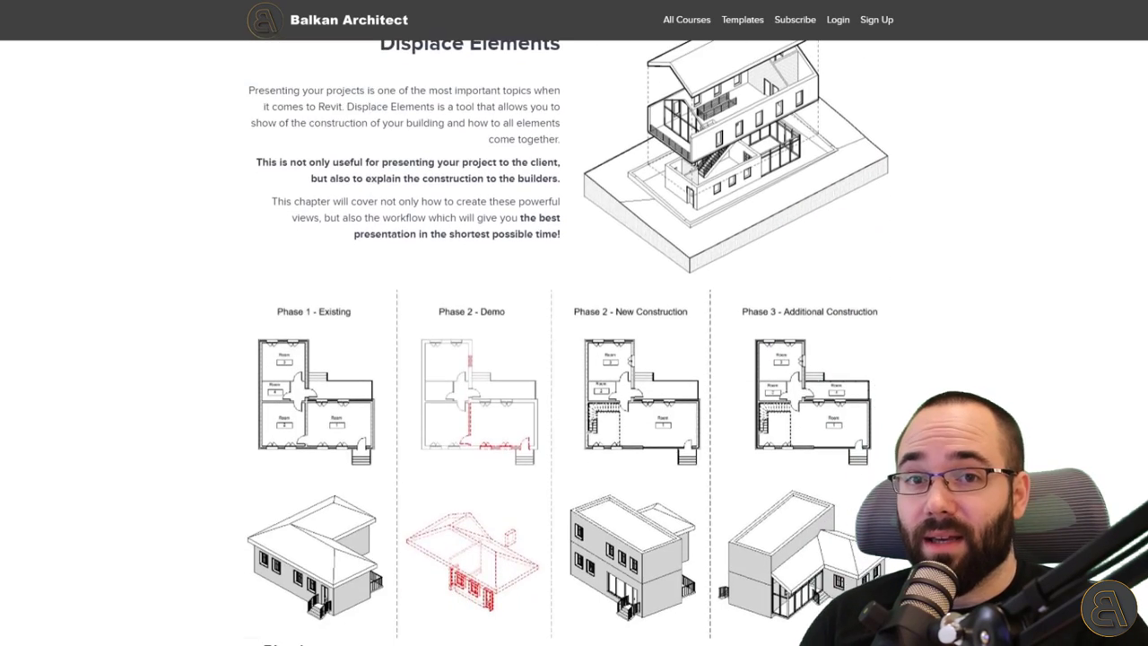
scroll(574, 343, "down", 5)
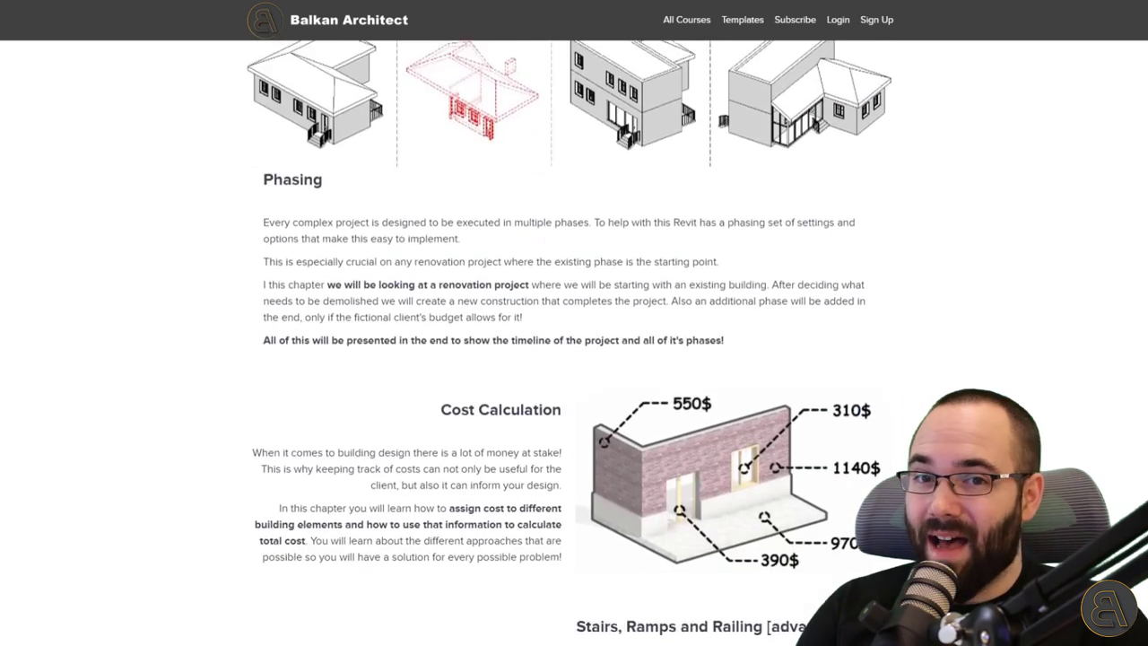
scroll(574, 343, "down", 2)
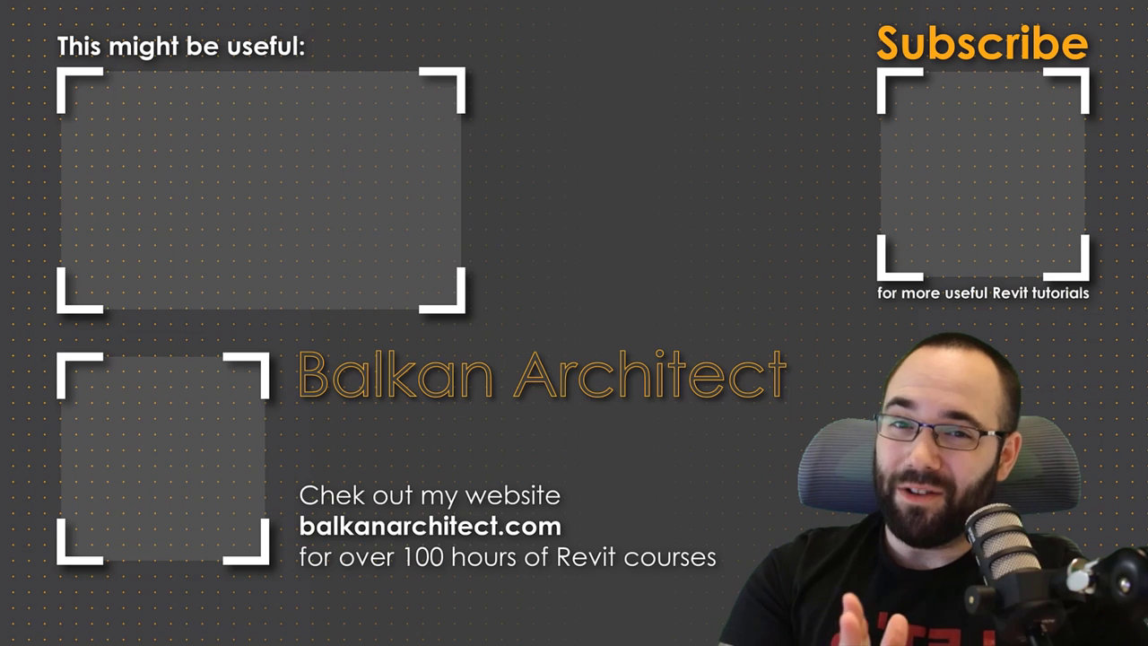